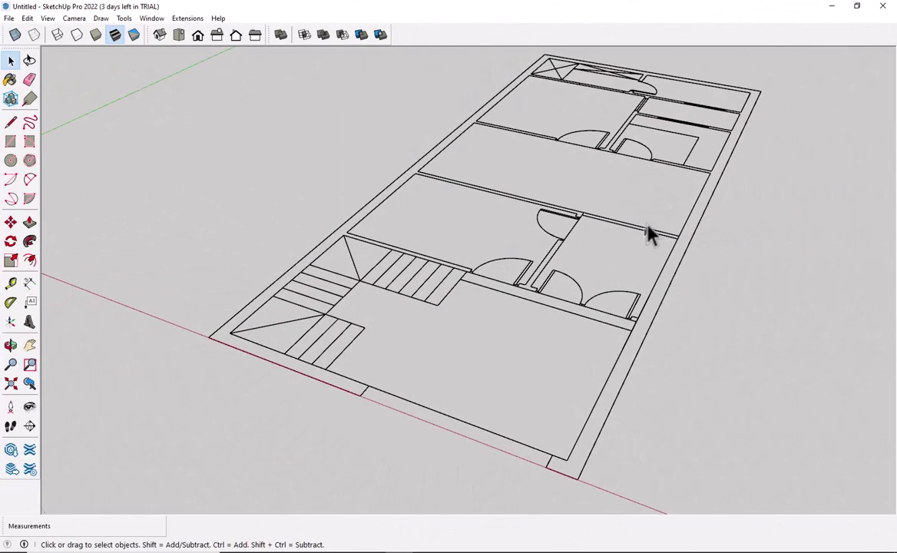
Orbit and zoom to a near top-down view of the imported floor plan, then select it
{"action": "middle_click_drag", "start_coordinate": [647, 234], "coordinate": [573, 242]}
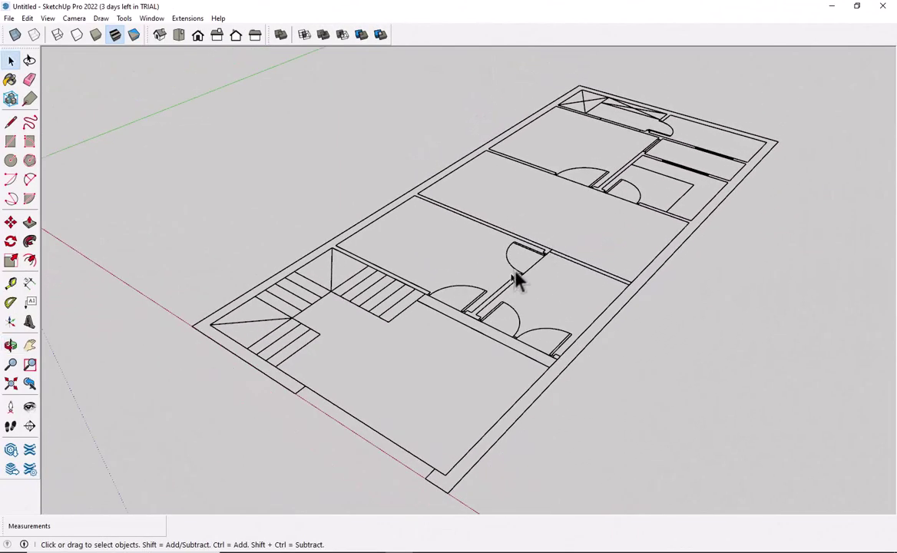
{"action": "mouse_move", "coordinate": [517, 281]}
{"action": "middle_mouse_down"}
{"action": "mouse_move", "coordinate": [591, 238]}
{"action": "mouse_move", "coordinate": [555, 275]}
{"action": "mouse_move", "coordinate": [505, 291]}
{"action": "mouse_move", "coordinate": [417, 286]}
{"action": "mouse_move", "coordinate": [310, 327]}
{"action": "mouse_move", "coordinate": [287, 309]}
{"action": "middle_mouse_up"}
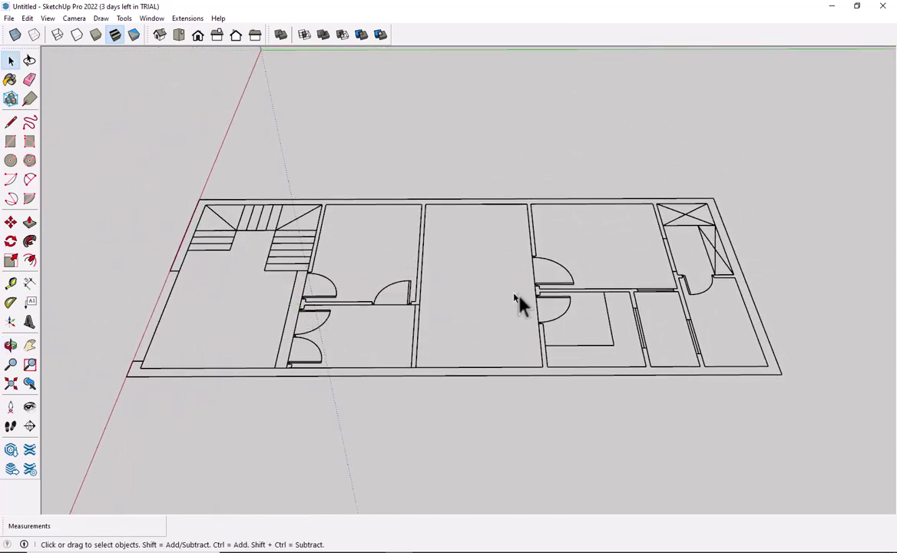
{"action": "mouse_move", "coordinate": [517, 300]}
{"action": "middle_mouse_down"}
{"action": "mouse_move", "coordinate": [531, 321]}
{"action": "mouse_move", "coordinate": [415, 356]}
{"action": "mouse_move", "coordinate": [402, 374]}
{"action": "mouse_move", "coordinate": [563, 350]}
{"action": "mouse_move", "coordinate": [476, 384]}
{"action": "mouse_move", "coordinate": [471, 345]}
{"action": "mouse_move", "coordinate": [543, 419]}
{"action": "middle_mouse_up"}
{"action": "scroll", "coordinate": [544, 418], "scroll_direction": "up", "scroll_amount": 3}
{"action": "scroll", "coordinate": [553, 407], "scroll_direction": "up", "scroll_amount": 1}
{"action": "mouse_move", "coordinate": [561, 387]}
{"action": "middle_mouse_down"}
{"action": "mouse_move", "coordinate": [379, 384]}
{"action": "mouse_move", "coordinate": [260, 310]}
{"action": "mouse_move", "coordinate": [290, 270]}
{"action": "mouse_move", "coordinate": [330, 256]}
{"action": "mouse_move", "coordinate": [367, 290]}
{"action": "middle_mouse_up"}
{"action": "scroll", "coordinate": [378, 385], "scroll_direction": "down", "scroll_amount": 3}
{"action": "mouse_move", "coordinate": [366, 291]}
{"action": "left_mouse_down"}
{"action": "mouse_move", "coordinate": [315, 194]}
{"action": "mouse_move", "coordinate": [370, 120]}
{"action": "mouse_move", "coordinate": [534, 146]}
{"action": "left_mouse_up"}
{"action": "mouse_move", "coordinate": [534, 146]}
{"action": "middle_mouse_down"}
{"action": "mouse_move", "coordinate": [685, 232]}
{"action": "mouse_move", "coordinate": [725, 311]}
{"action": "mouse_move", "coordinate": [341, 380]}
{"action": "mouse_move", "coordinate": [295, 401]}
{"action": "mouse_move", "coordinate": [481, 326]}
{"action": "middle_mouse_up"}
{"action": "scroll", "coordinate": [376, 384], "scroll_direction": "down", "scroll_amount": 2}
{"action": "mouse_move", "coordinate": [377, 385]}
{"action": "middle_mouse_down"}
{"action": "mouse_move", "coordinate": [321, 390]}
{"action": "mouse_move", "coordinate": [441, 393]}
{"action": "middle_mouse_up"}
{"action": "scroll", "coordinate": [453, 407], "scroll_direction": "up", "scroll_amount": 3}
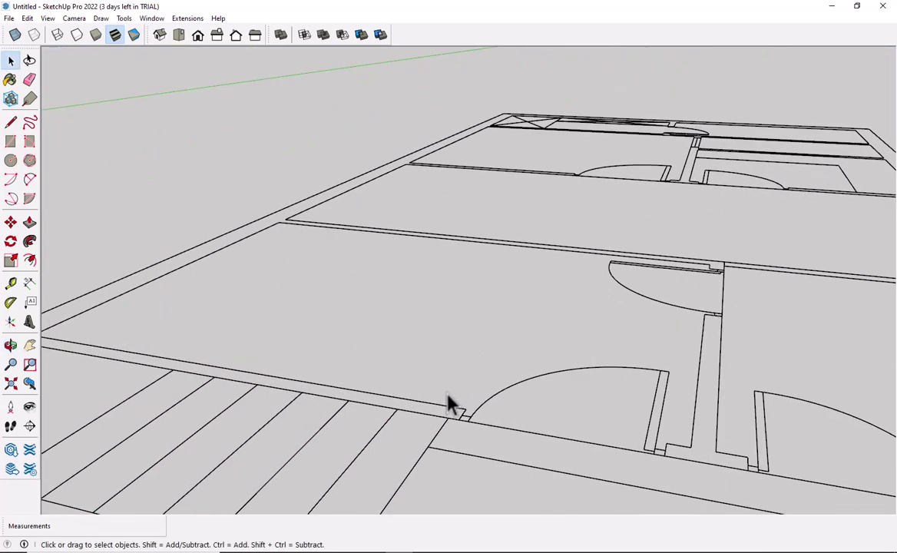
{"action": "scroll", "coordinate": [283, 388], "scroll_direction": "down", "scroll_amount": 2}
{"action": "scroll", "coordinate": [282, 388], "scroll_direction": "down", "scroll_amount": 2}
{"action": "mouse_move", "coordinate": [211, 395]}
{"action": "middle_mouse_down"}
{"action": "mouse_move", "coordinate": [475, 431]}
{"action": "mouse_move", "coordinate": [466, 487]}
{"action": "mouse_move", "coordinate": [410, 471]}
{"action": "mouse_move", "coordinate": [507, 345]}
{"action": "mouse_move", "coordinate": [501, 400]}
{"action": "mouse_move", "coordinate": [453, 425]}
{"action": "mouse_move", "coordinate": [563, 342]}
{"action": "middle_mouse_up"}
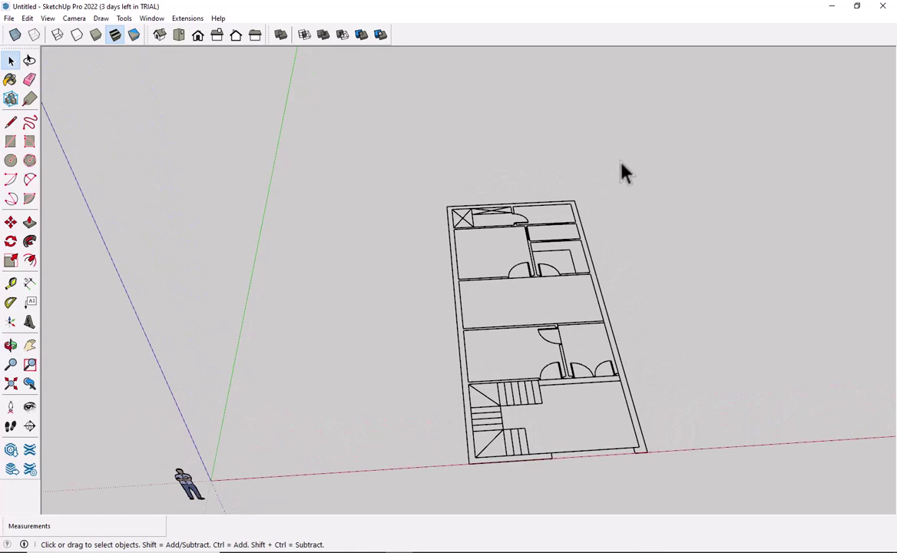
{"action": "mouse_move", "coordinate": [623, 152]}
{"action": "left_mouse_down"}
{"action": "mouse_move", "coordinate": [542, 419]}
{"action": "mouse_move", "coordinate": [422, 464]}
{"action": "left_mouse_up"}
Dimension the plan's left edge at 46' and its top edge at 20'
{"action": "key", "text": "d"}
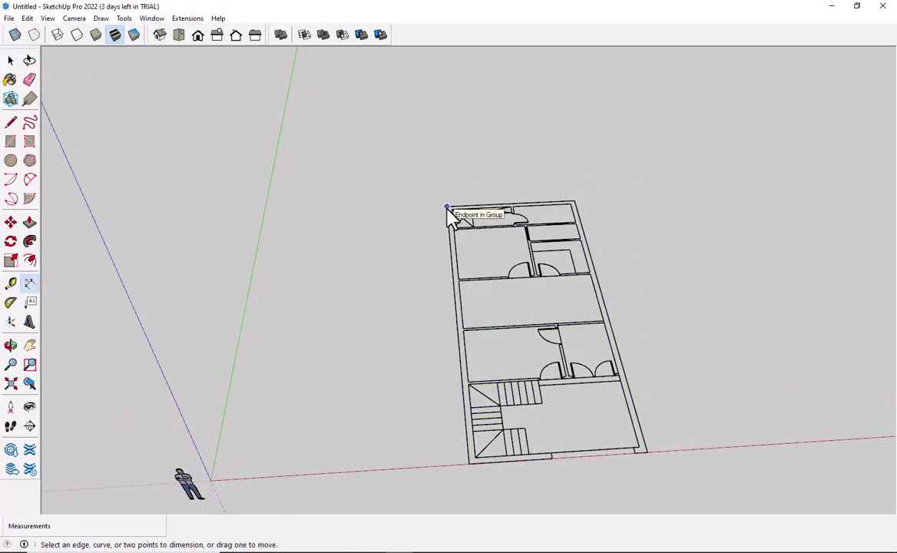
{"action": "left_click", "coordinate": [447, 207]}
{"action": "left_click", "coordinate": [469, 464]}
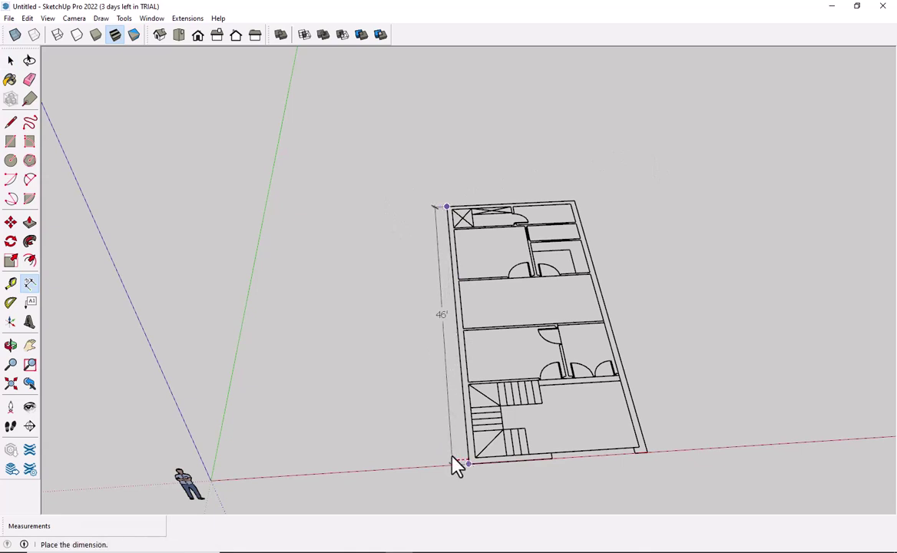
{"action": "left_click", "coordinate": [448, 465]}
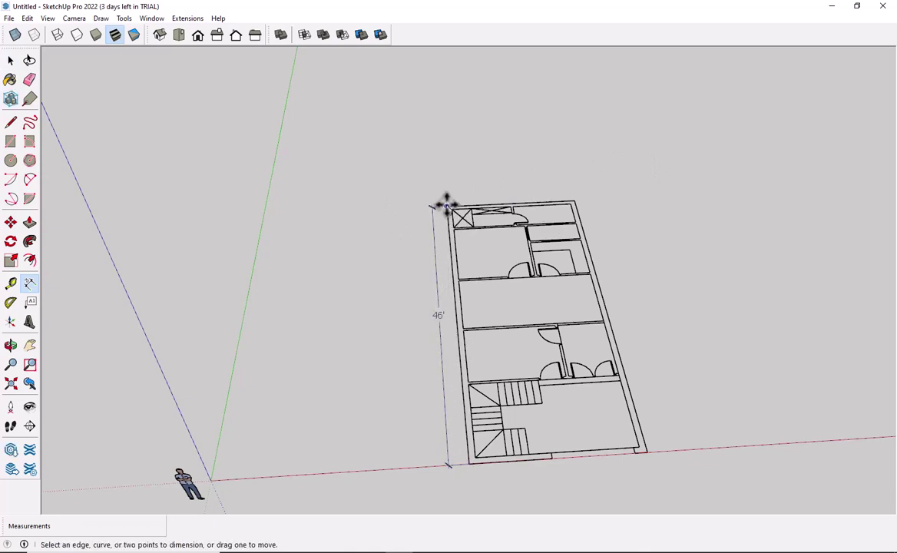
{"action": "left_click", "coordinate": [577, 202]}
{"action": "left_click", "coordinate": [577, 191]}
{"action": "key", "text": "space"}
Zoom and orbit to a tilted view of the whole dimensioned plan
{"action": "scroll", "coordinate": [517, 226], "scroll_direction": "up", "scroll_amount": 1}
{"action": "scroll", "coordinate": [517, 227], "scroll_direction": "up", "scroll_amount": 3}
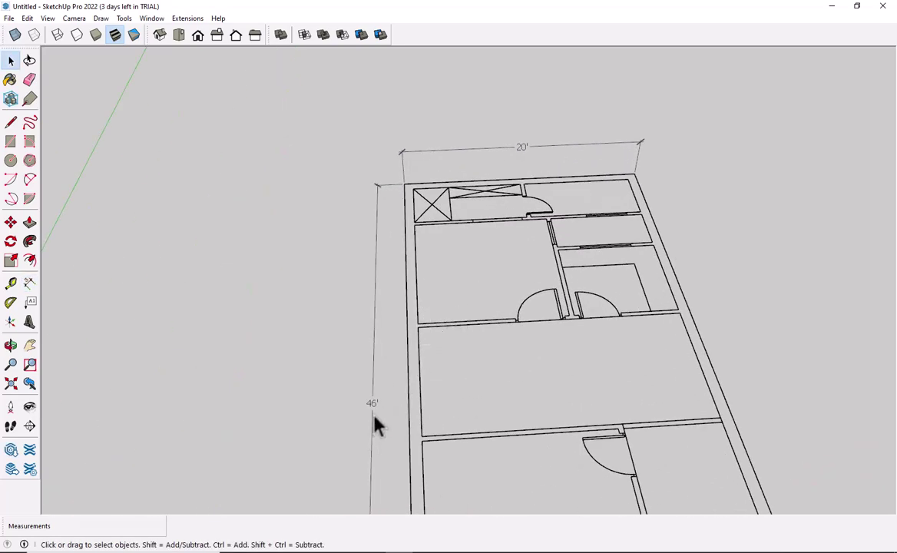
{"action": "scroll", "coordinate": [377, 425], "scroll_direction": "up", "scroll_amount": 1}
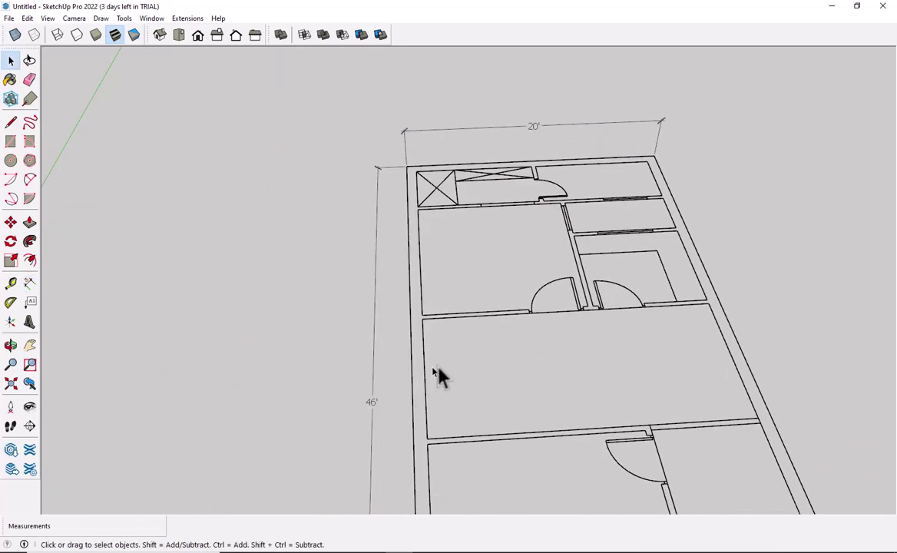
{"action": "scroll", "coordinate": [441, 375], "scroll_direction": "down", "scroll_amount": 3}
{"action": "scroll", "coordinate": [450, 375], "scroll_direction": "up", "scroll_amount": 1}
{"action": "scroll", "coordinate": [450, 377], "scroll_direction": "up", "scroll_amount": 2}
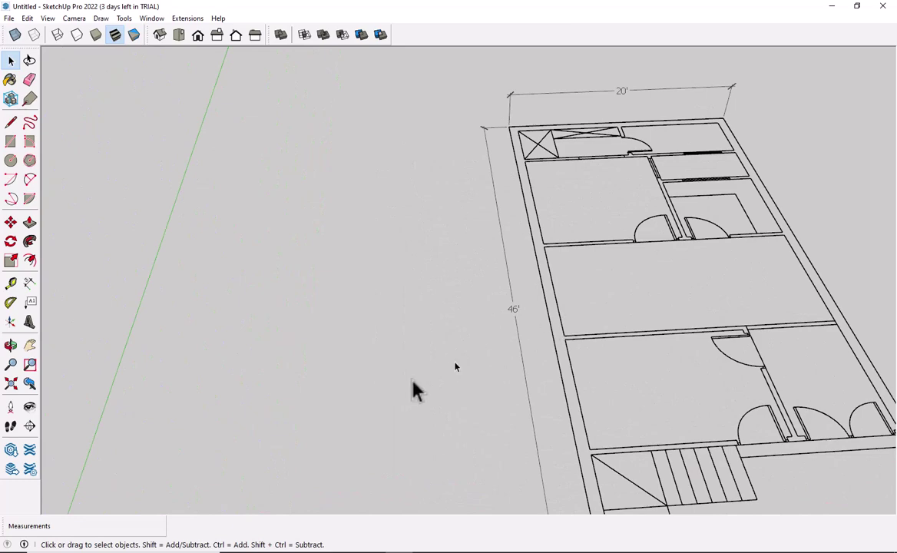
{"action": "scroll", "coordinate": [415, 390], "scroll_direction": "down", "scroll_amount": 2}
{"action": "middle_click_drag", "start_coordinate": [355, 412], "coordinate": [464, 300]}
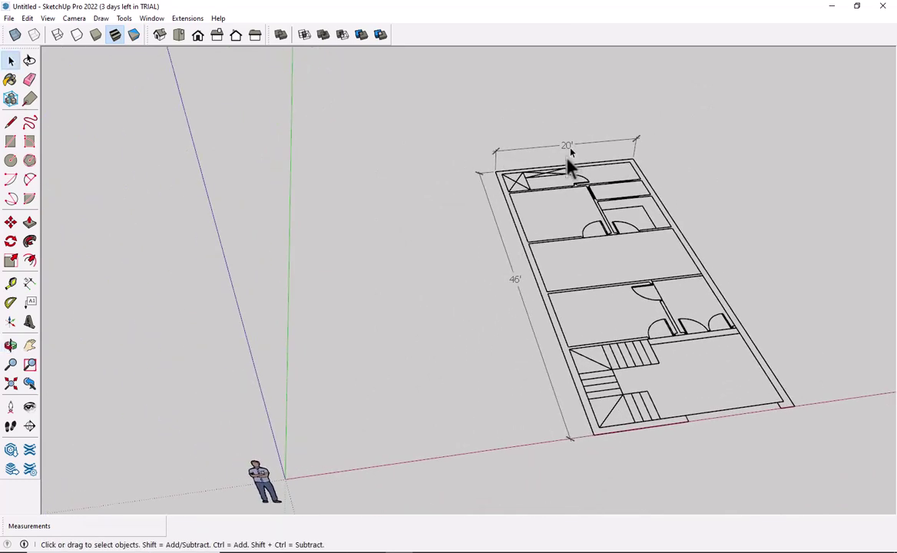
{"action": "middle_click_drag", "start_coordinate": [329, 408], "coordinate": [313, 455]}
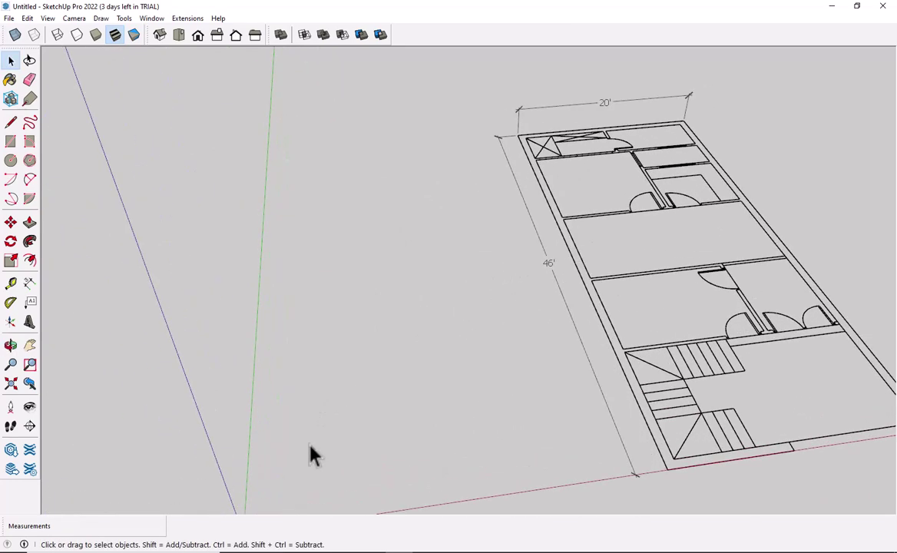
{"action": "scroll", "coordinate": [560, 281], "scroll_direction": "down", "scroll_amount": 2}
{"action": "middle_click_drag", "start_coordinate": [561, 280], "coordinate": [585, 301]}
{"action": "scroll", "coordinate": [421, 388], "scroll_direction": "up", "scroll_amount": 2}
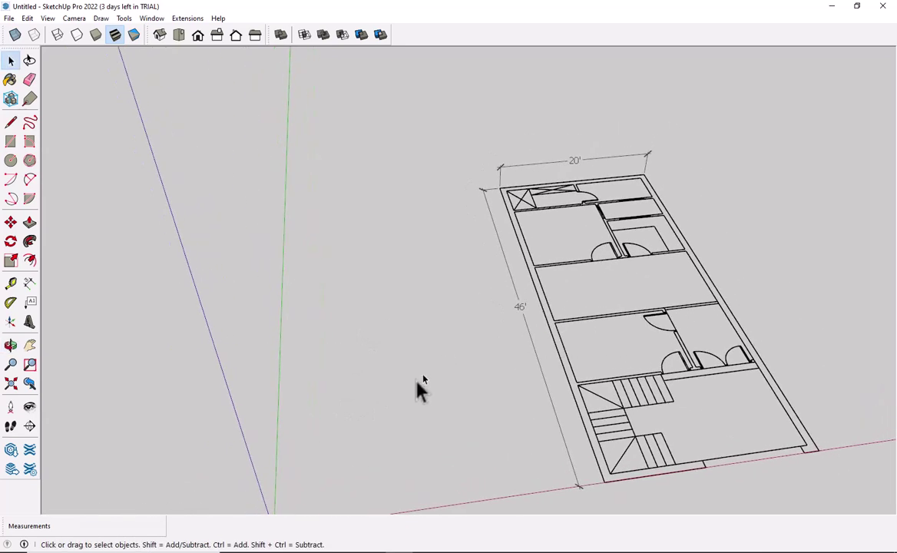
{"action": "key", "text": "r"}
{"action": "scroll", "coordinate": [354, 474], "scroll_direction": "down", "scroll_amount": 1}
Draw a 20' by 46' rectangle starting near the red axis
{"action": "scroll", "coordinate": [341, 461], "scroll_direction": "down", "scroll_amount": 2}
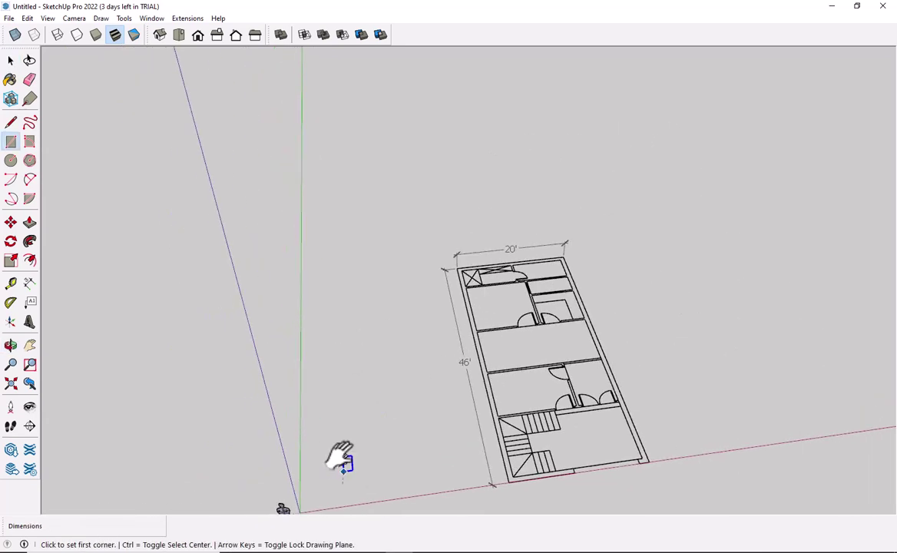
{"action": "left_click", "coordinate": [322, 485]}
{"action": "type", "text": "20',46"}
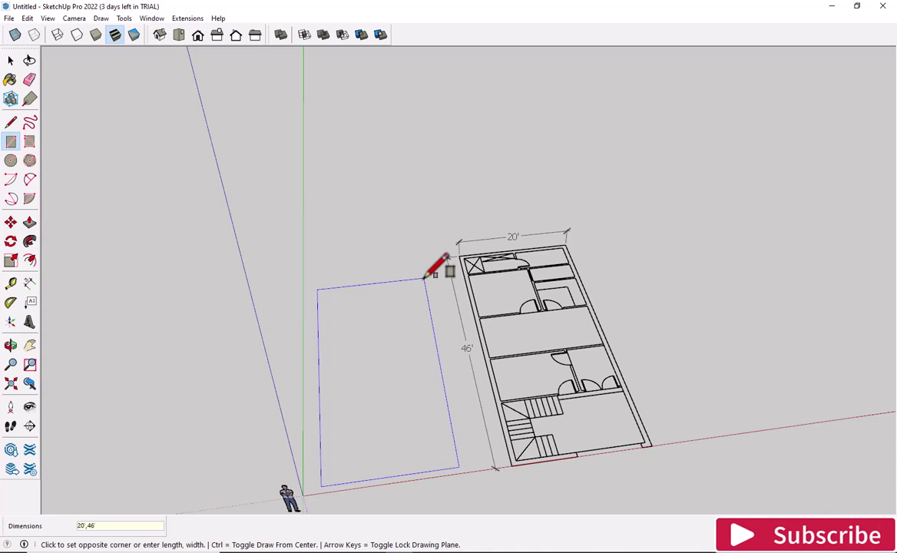
{"action": "key", "text": "Return"}
{"action": "key", "text": "space"}
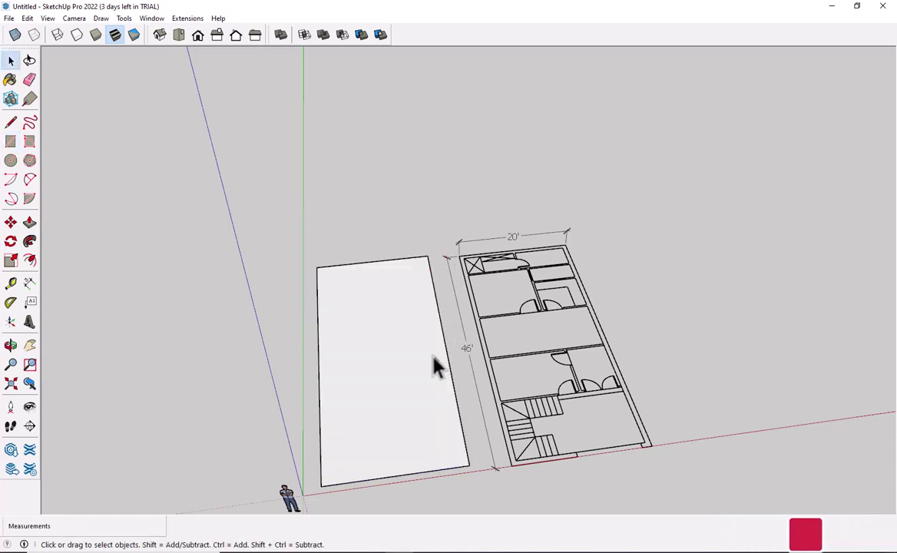
Select the new rectangle face, then pan and zoom across to compare it with the floor plan
{"action": "scroll", "coordinate": [415, 317], "scroll_direction": "up", "scroll_amount": 3}
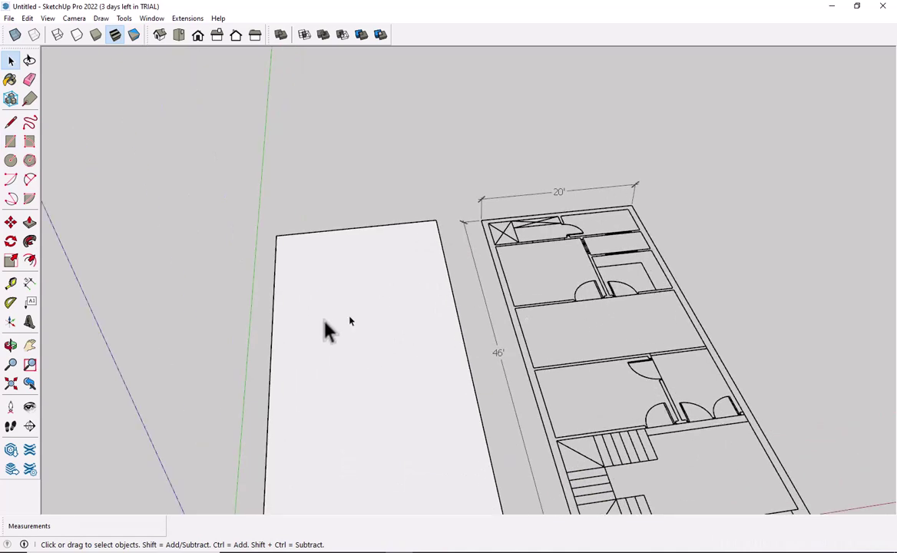
{"action": "middle_click_drag", "start_coordinate": [334, 287], "coordinate": [283, 347], "text": "shift"}
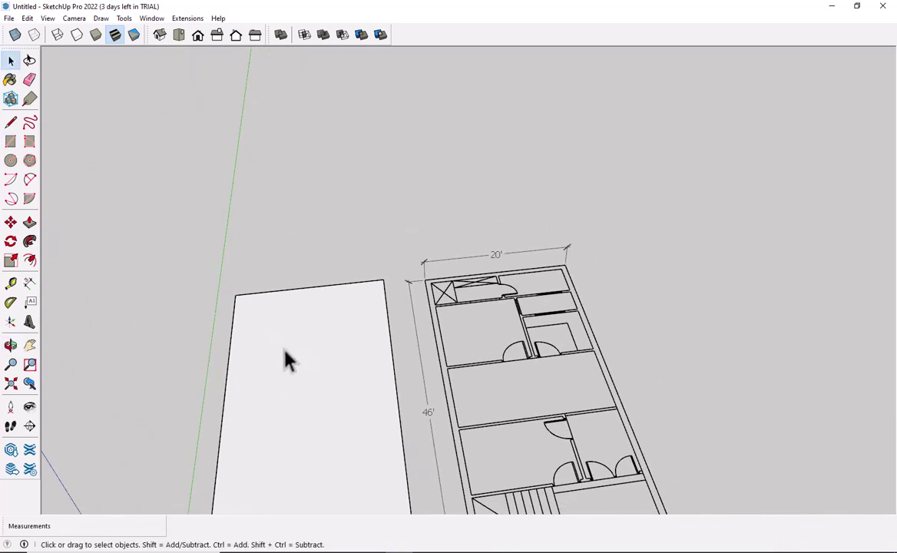
{"action": "left_click", "coordinate": [284, 349]}
{"action": "left_click", "coordinate": [170, 359]}
{"action": "left_click", "coordinate": [314, 367]}
{"action": "left_click", "coordinate": [170, 335]}
{"action": "scroll", "coordinate": [258, 380], "scroll_direction": "down", "scroll_amount": 1}
{"action": "scroll", "coordinate": [258, 380], "scroll_direction": "down", "scroll_amount": 2}
{"action": "middle_click_drag", "start_coordinate": [292, 354], "coordinate": [387, 287], "text": "shift"}
{"action": "scroll", "coordinate": [440, 300], "scroll_direction": "up", "scroll_amount": 2}
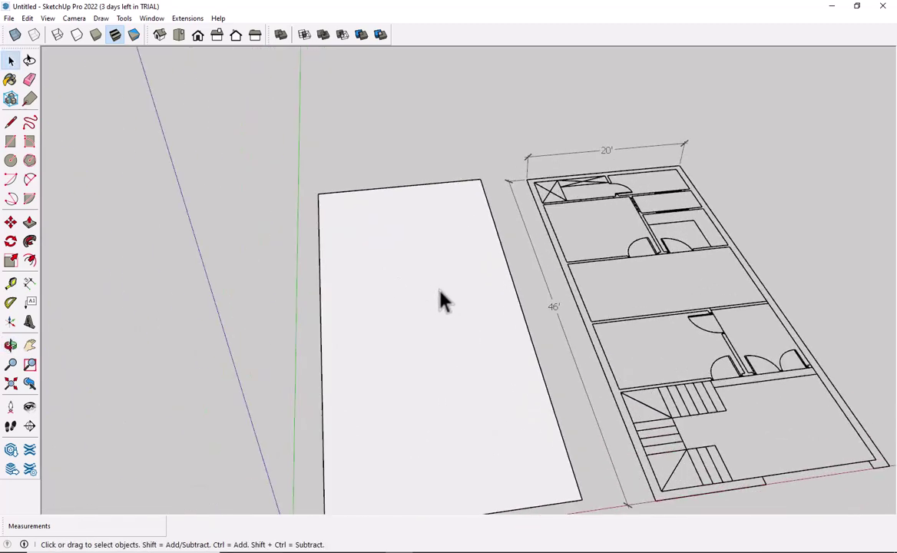
{"action": "middle_click_drag", "start_coordinate": [441, 301], "coordinate": [356, 356], "text": "shift"}
{"action": "scroll", "coordinate": [511, 281], "scroll_direction": "up", "scroll_amount": 3}
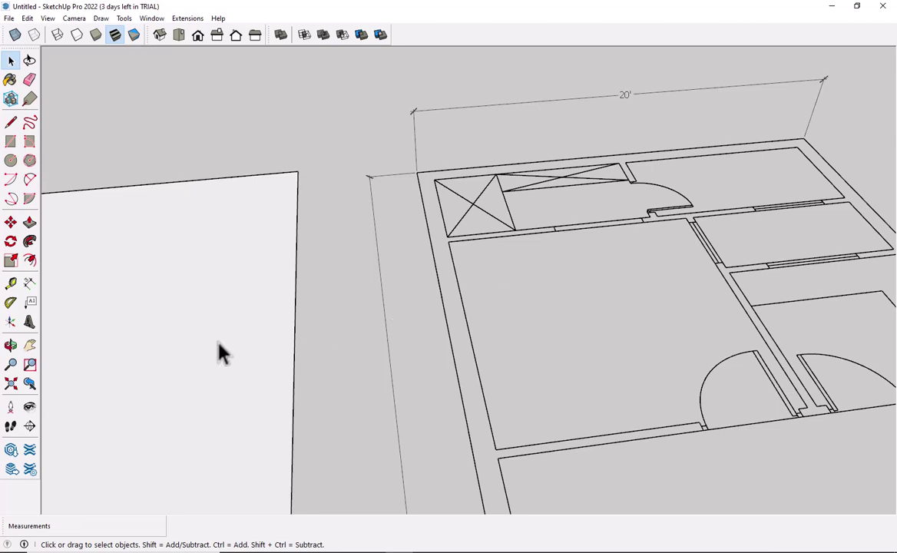
{"action": "scroll", "coordinate": [218, 353], "scroll_direction": "down", "scroll_amount": 2}
{"action": "scroll", "coordinate": [366, 296], "scroll_direction": "up", "scroll_amount": 2}
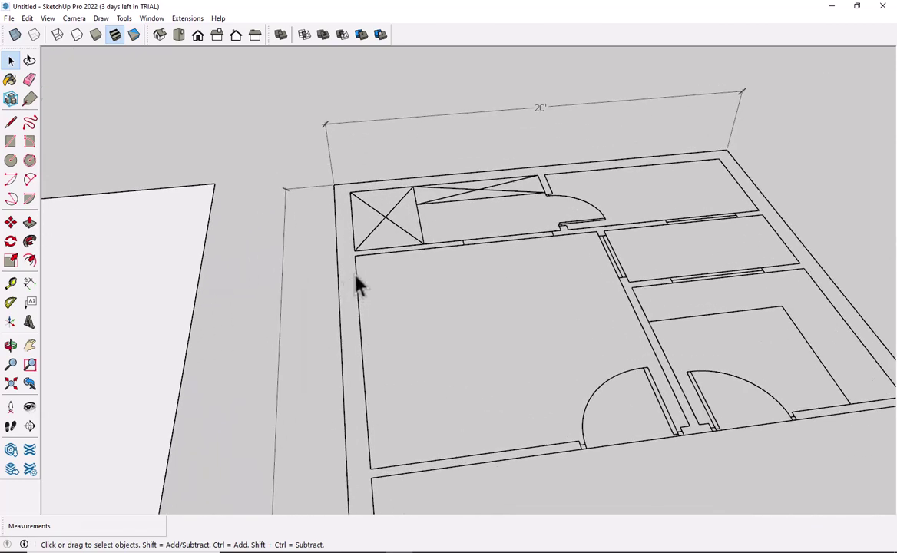
{"action": "scroll", "coordinate": [356, 281], "scroll_direction": "down", "scroll_amount": 2}
{"action": "scroll", "coordinate": [356, 388], "scroll_direction": "down", "scroll_amount": 2}
{"action": "scroll", "coordinate": [366, 384], "scroll_direction": "up", "scroll_amount": 3}
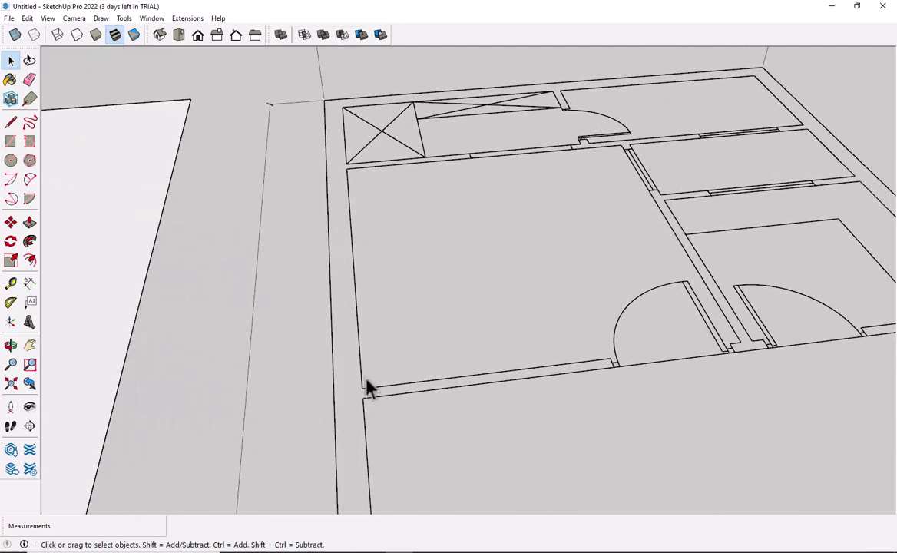
{"action": "scroll", "coordinate": [396, 377], "scroll_direction": "up", "scroll_amount": 2}
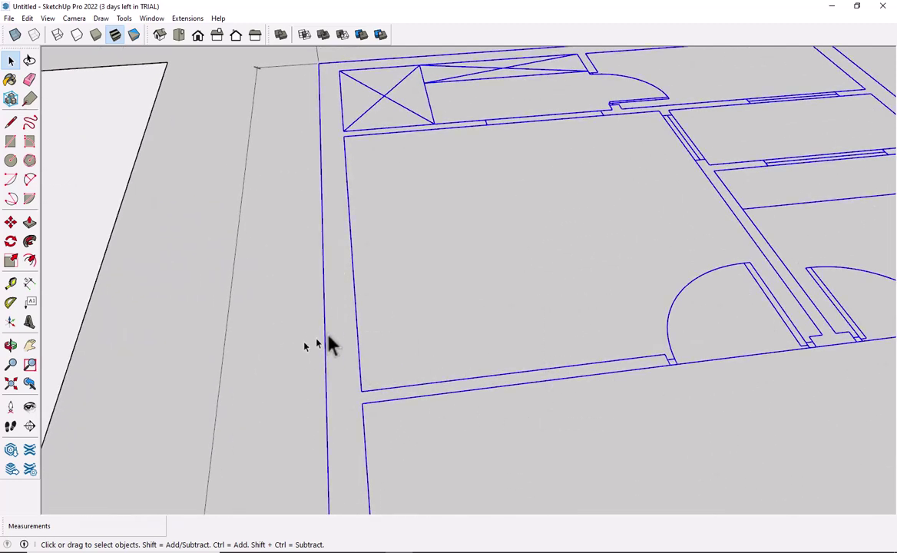
{"action": "left_click", "coordinate": [434, 332]}
{"action": "middle_click_drag", "start_coordinate": [430, 344], "coordinate": [340, 396]}
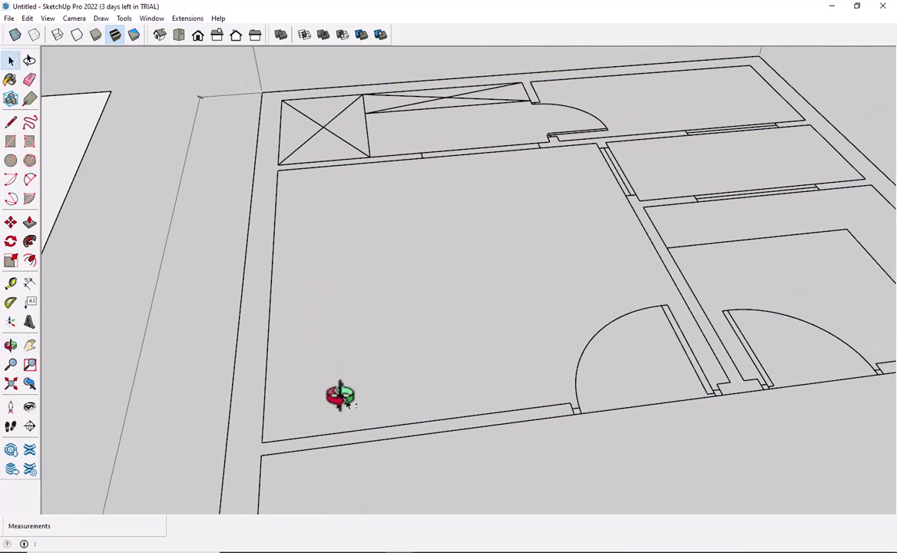
{"action": "key", "text": "d"}
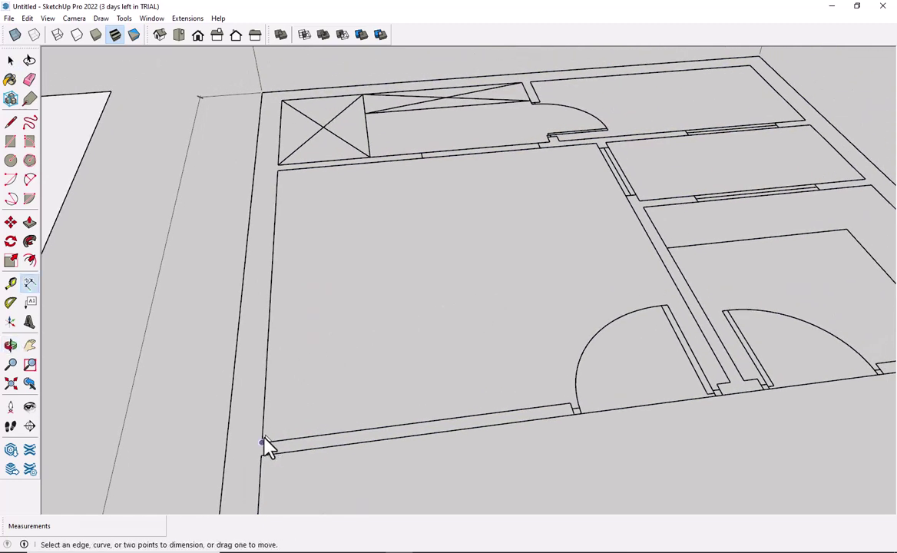
{"action": "left_click", "coordinate": [262, 443]}
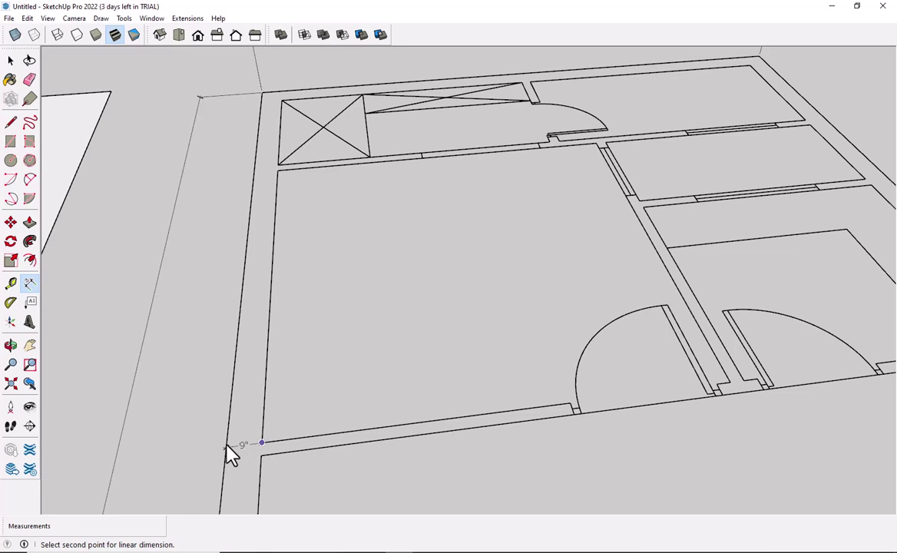
{"action": "scroll", "coordinate": [230, 454], "scroll_direction": "up", "scroll_amount": 2}
{"action": "scroll", "coordinate": [230, 454], "scroll_direction": "up", "scroll_amount": 2}
{"action": "scroll", "coordinate": [231, 453], "scroll_direction": "up", "scroll_amount": 1}
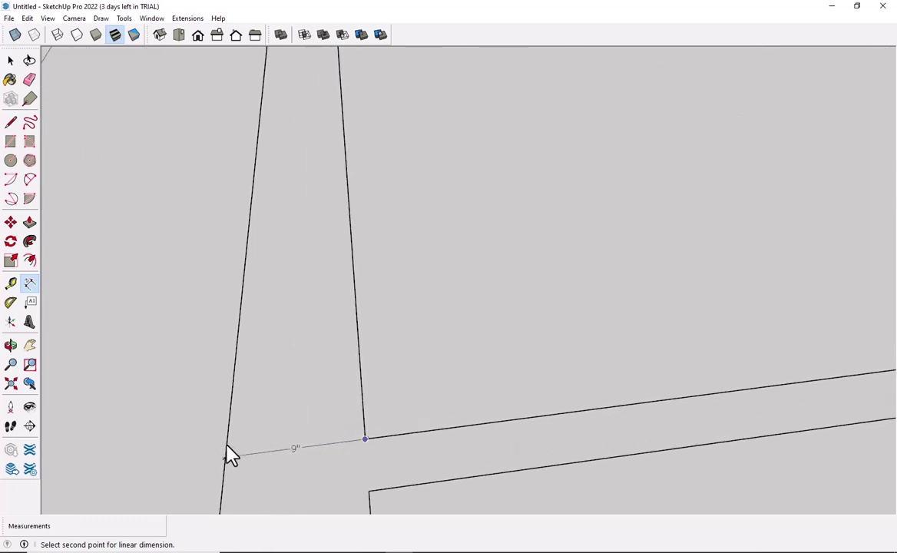
{"action": "scroll", "coordinate": [231, 455], "scroll_direction": "down", "scroll_amount": 2}
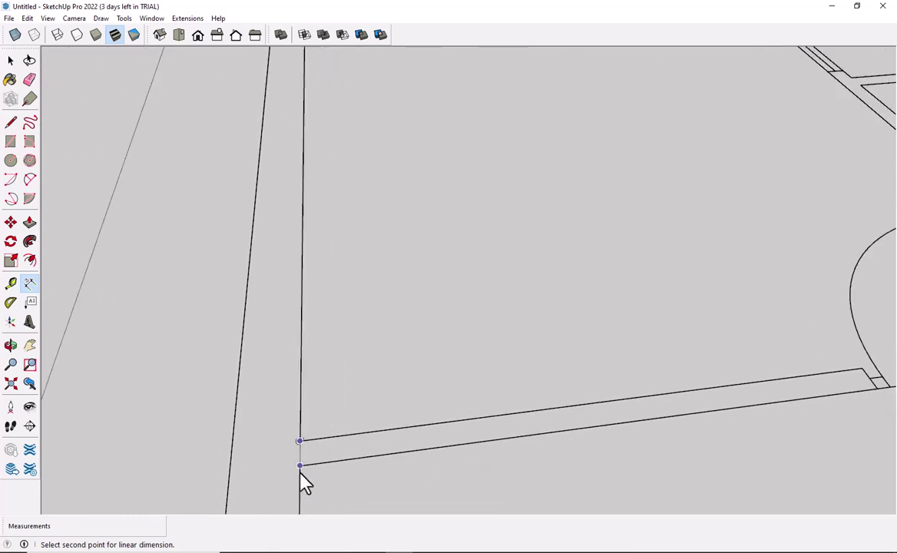
{"action": "key", "text": "space"}
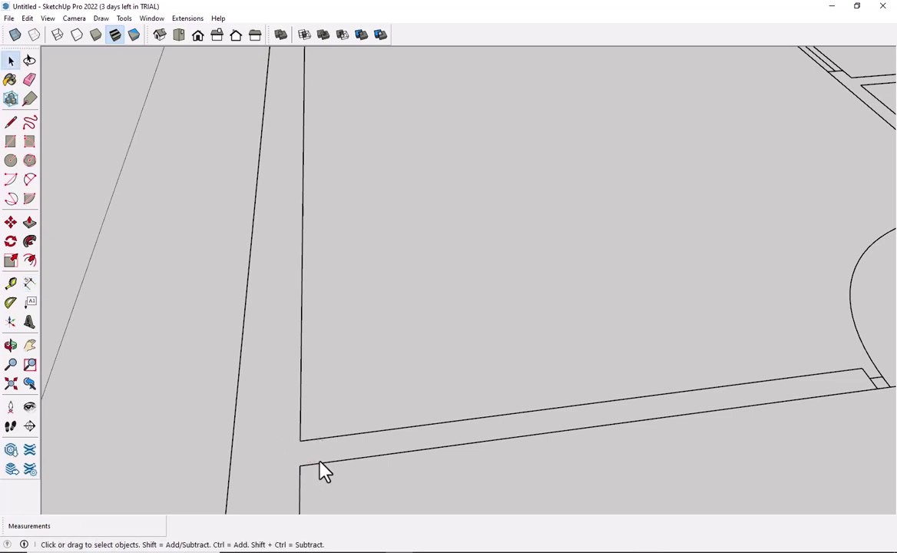
{"action": "scroll", "coordinate": [267, 436], "scroll_direction": "down", "scroll_amount": 3}
{"action": "middle_click_drag", "start_coordinate": [267, 436], "coordinate": [687, 368]}
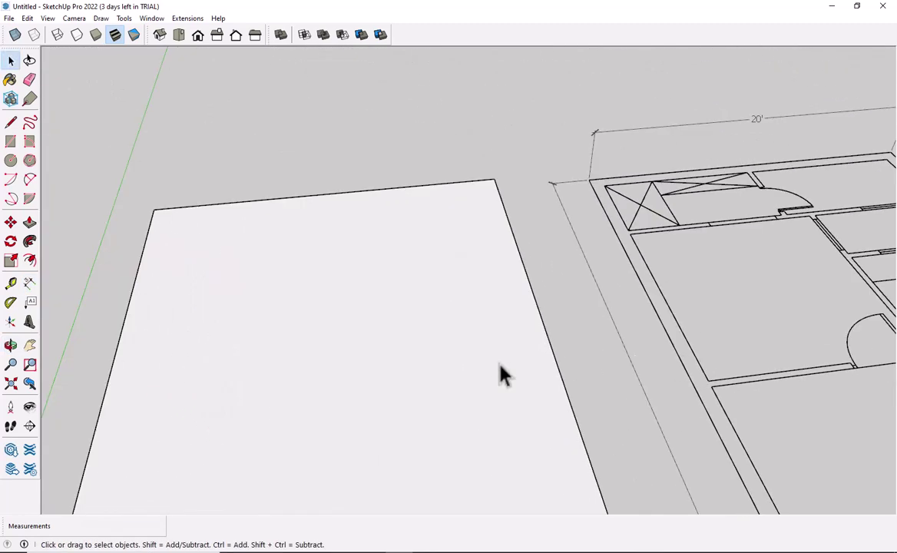
Offset the floor face's edges 4 inches inward, cancelling an accidental second offset
{"action": "mouse_move", "coordinate": [501, 373]}
{"action": "middle_mouse_down"}
{"action": "mouse_move", "coordinate": [495, 310]}
{"action": "mouse_move", "coordinate": [492, 344]}
{"action": "mouse_move", "coordinate": [444, 361]}
{"action": "middle_mouse_up"}
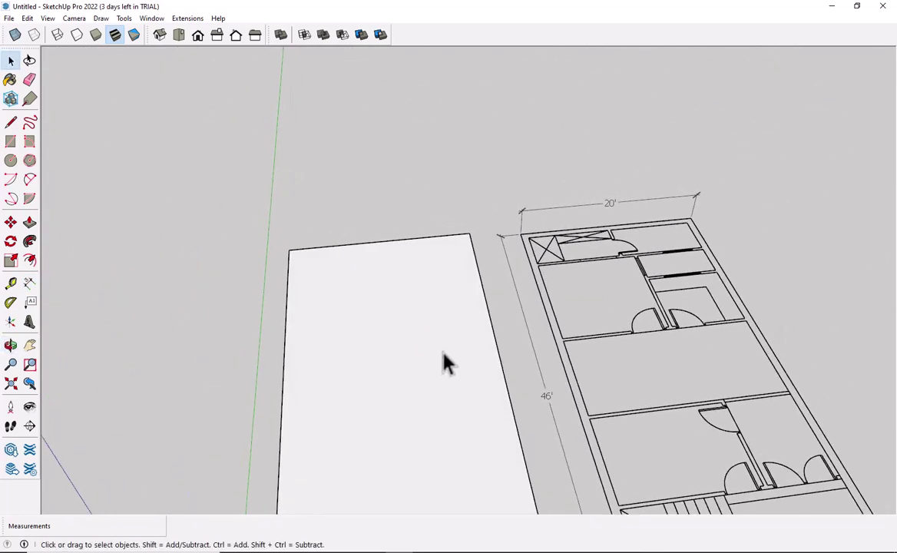
{"action": "key", "text": "f"}
{"action": "left_click", "coordinate": [445, 378]}
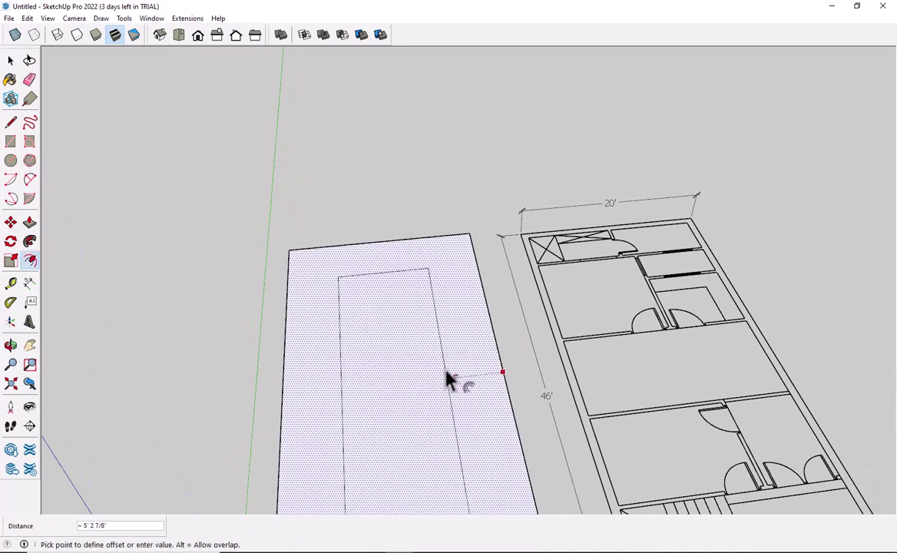
{"action": "type", "text": "4"}
{"action": "key", "text": "Return"}
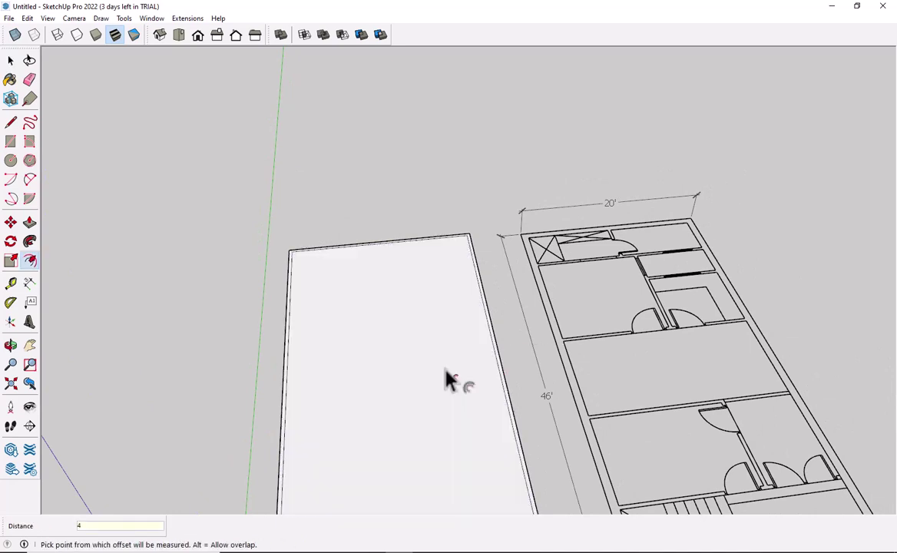
{"action": "left_click", "coordinate": [434, 386]}
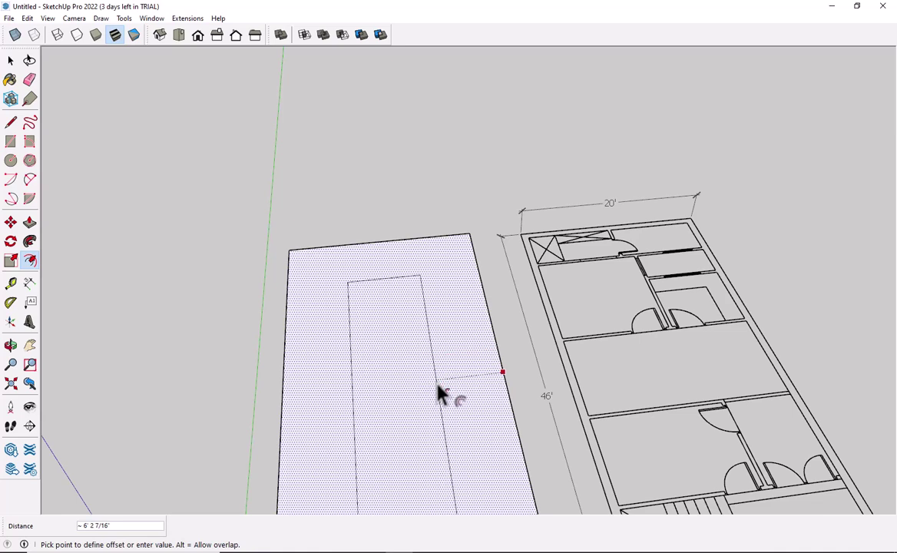
{"action": "key", "text": "Escape"}
{"action": "key", "text": "space"}
Zoom and orbit around the 46' dimension to view the floor beside the plan
{"action": "scroll", "coordinate": [516, 463], "scroll_direction": "up", "scroll_amount": 2}
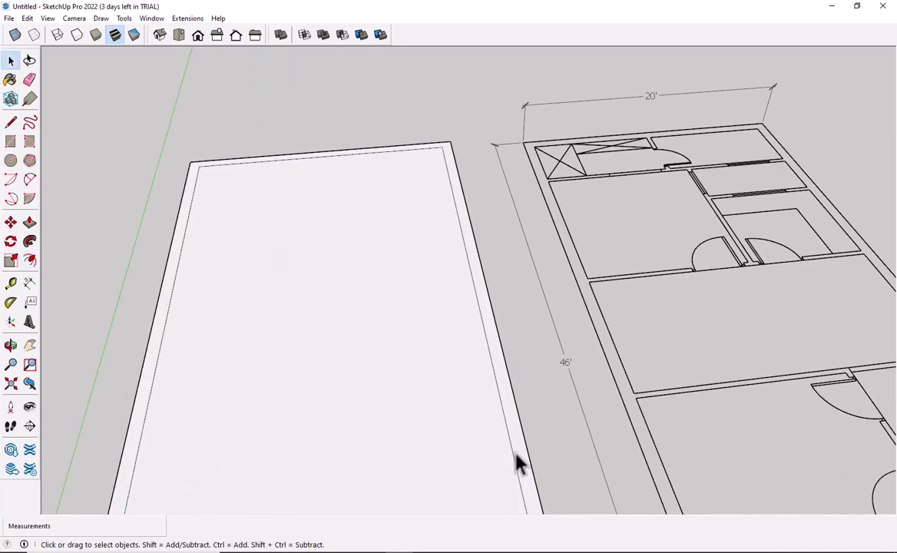
{"action": "scroll", "coordinate": [517, 463], "scroll_direction": "up", "scroll_amount": 2}
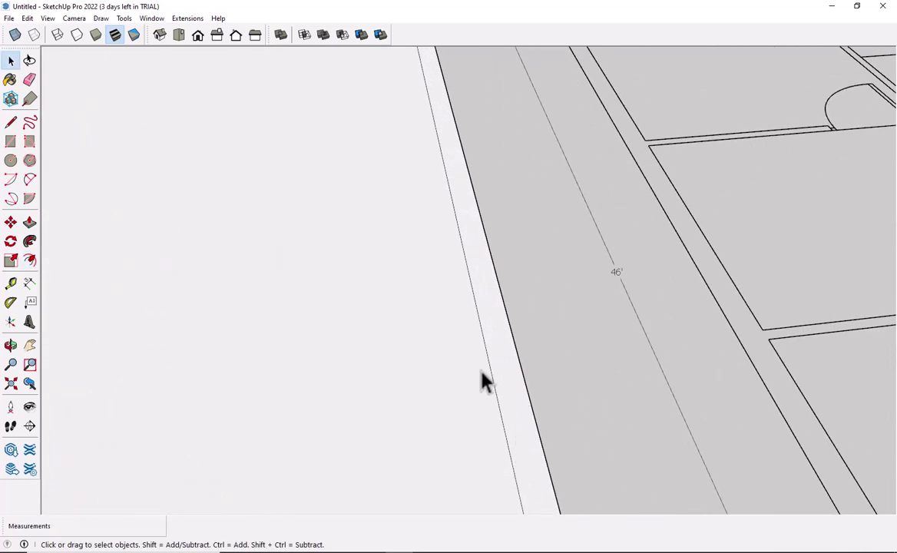
{"action": "scroll", "coordinate": [484, 382], "scroll_direction": "down", "scroll_amount": 1}
{"action": "scroll", "coordinate": [481, 380], "scroll_direction": "down", "scroll_amount": 2}
{"action": "scroll", "coordinate": [481, 380], "scroll_direction": "down", "scroll_amount": 1}
{"action": "scroll", "coordinate": [497, 405], "scroll_direction": "up", "scroll_amount": 1}
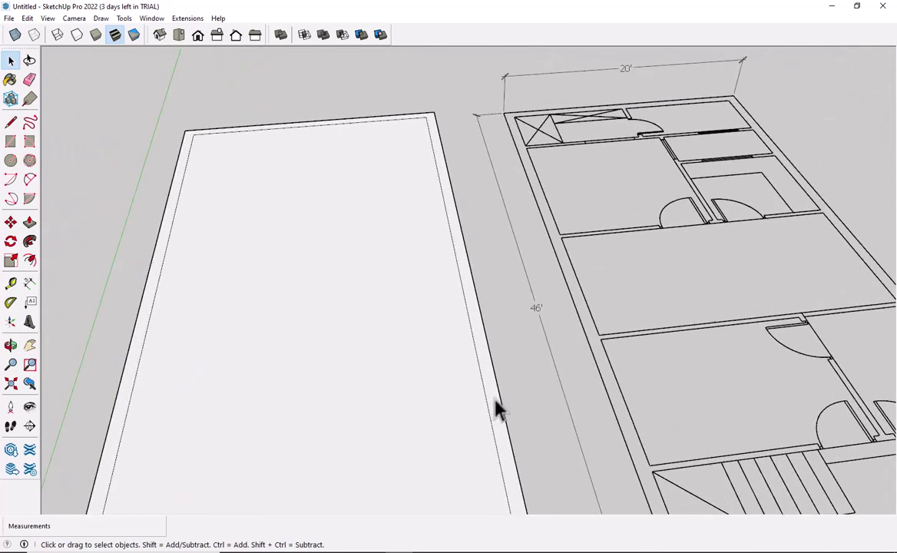
{"action": "scroll", "coordinate": [496, 401], "scroll_direction": "up", "scroll_amount": 2}
{"action": "middle_click_drag", "start_coordinate": [496, 401], "coordinate": [457, 371]}
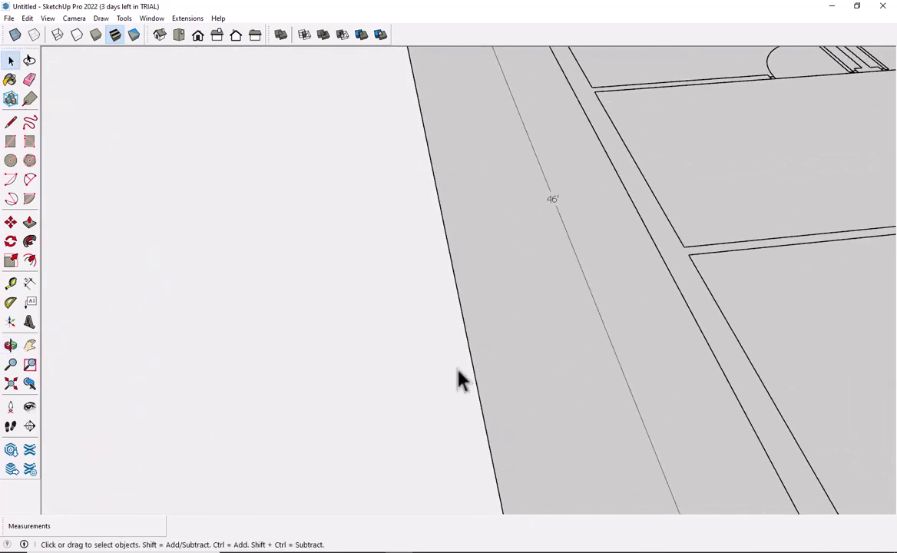
{"action": "scroll", "coordinate": [430, 368], "scroll_direction": "down", "scroll_amount": 2}
{"action": "middle_click_drag", "start_coordinate": [399, 354], "coordinate": [387, 347]}
Place guides 9 inches inside the floor face's right, top and left edges
{"action": "key", "text": "t"}
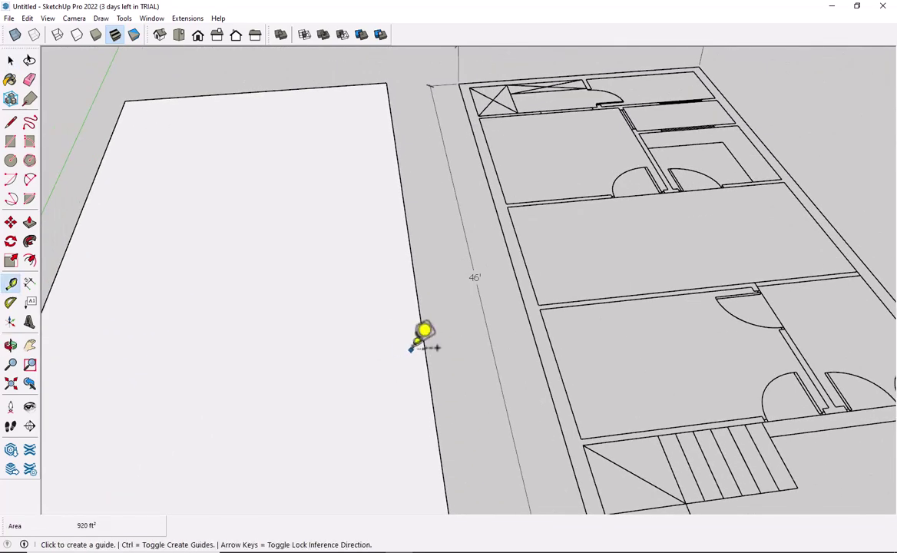
{"action": "left_click", "coordinate": [422, 349]}
{"action": "type", "text": "9"}
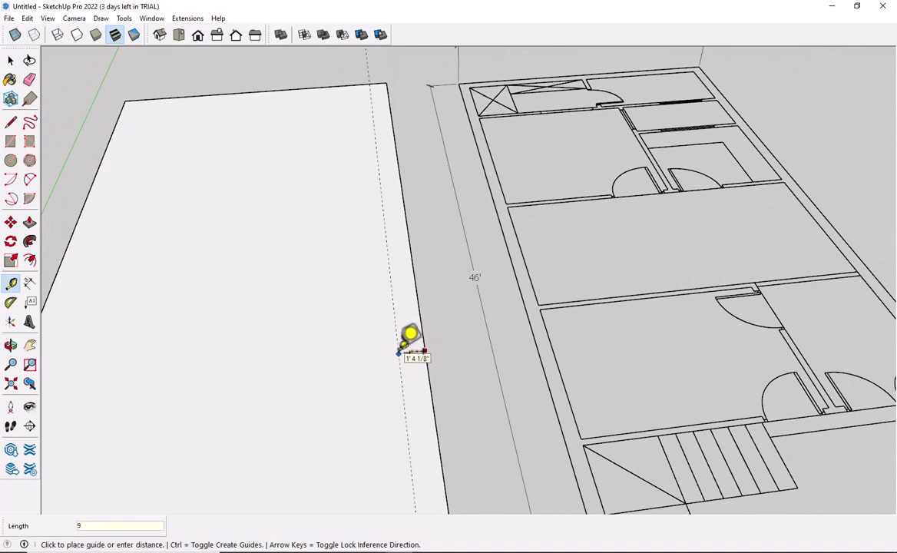
{"action": "key", "text": "Return"}
{"action": "scroll", "coordinate": [156, 341], "scroll_direction": "down", "scroll_amount": 1}
{"action": "middle_click_drag", "start_coordinate": [156, 340], "coordinate": [322, 434], "text": "shift"}
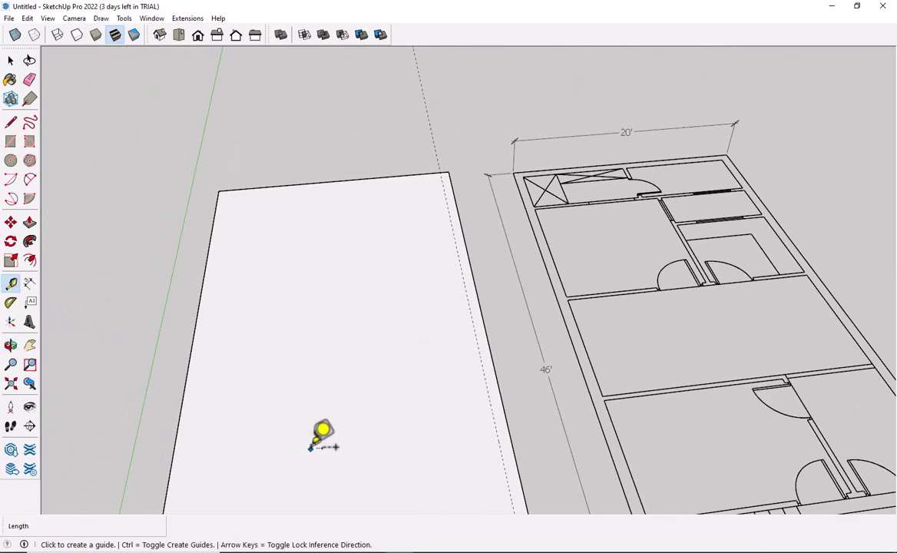
{"action": "left_click", "coordinate": [335, 180]}
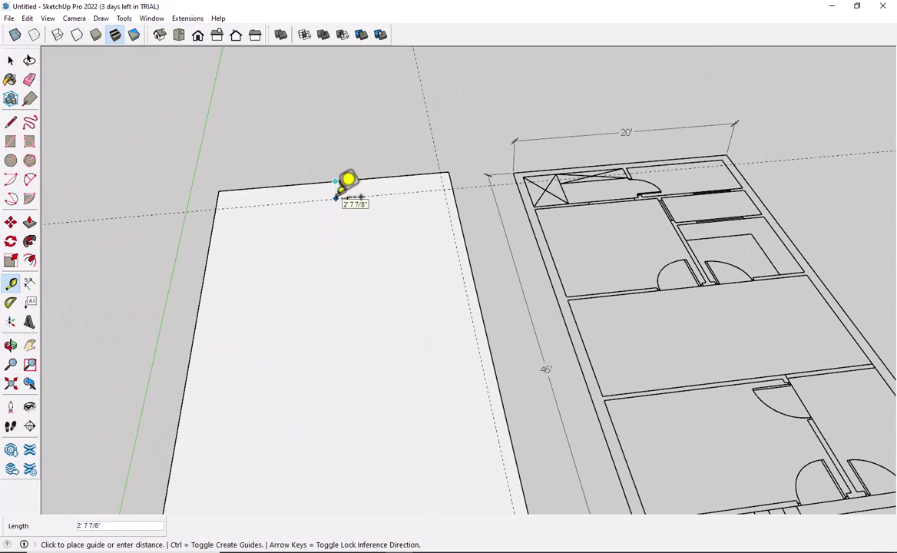
{"action": "type", "text": "9"}
{"action": "left_click", "coordinate": [197, 316]}
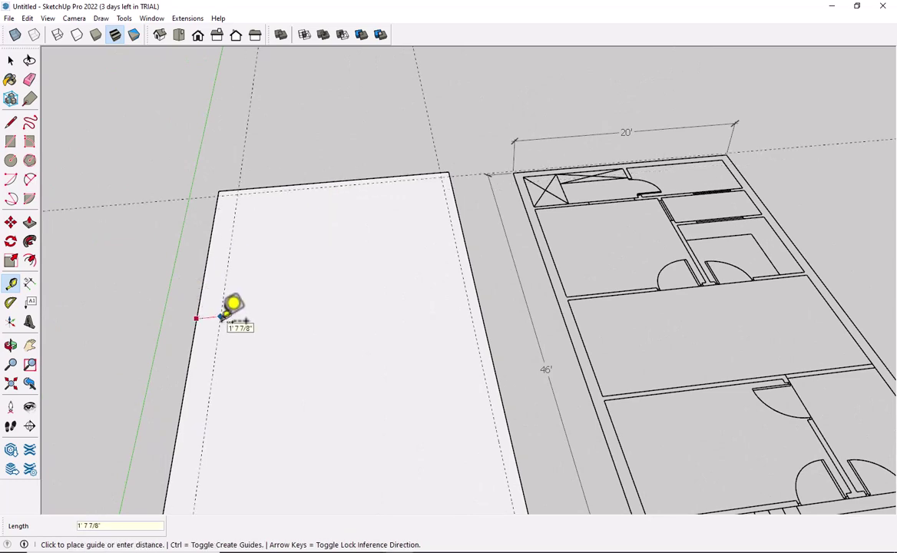
{"action": "type", "text": "9"}
{"action": "key", "text": "Return"}
Add a guide 3 inches in from the floor face's bottom edge
{"action": "scroll", "coordinate": [234, 307], "scroll_direction": "down", "scroll_amount": 3}
{"action": "scroll", "coordinate": [253, 384], "scroll_direction": "down", "scroll_amount": 2}
{"action": "scroll", "coordinate": [275, 454], "scroll_direction": "up", "scroll_amount": 5}
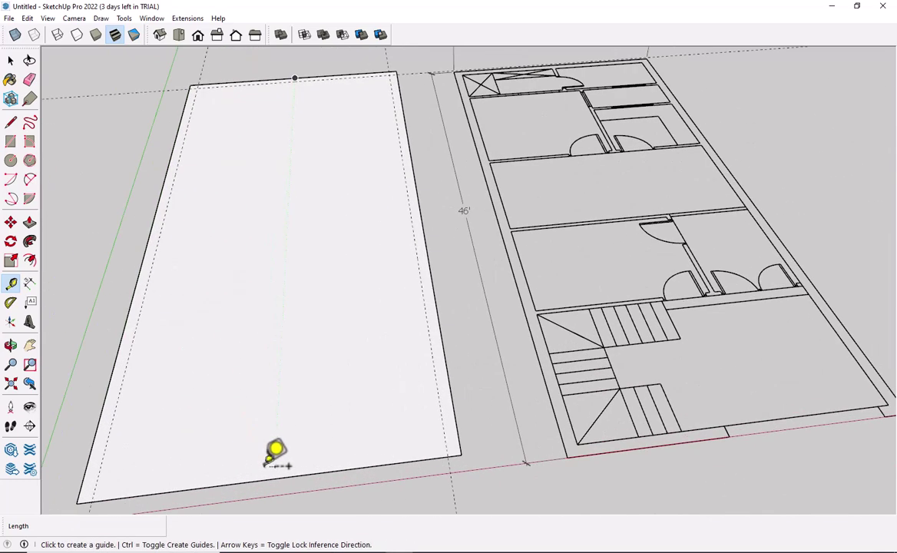
{"action": "left_click", "coordinate": [264, 480]}
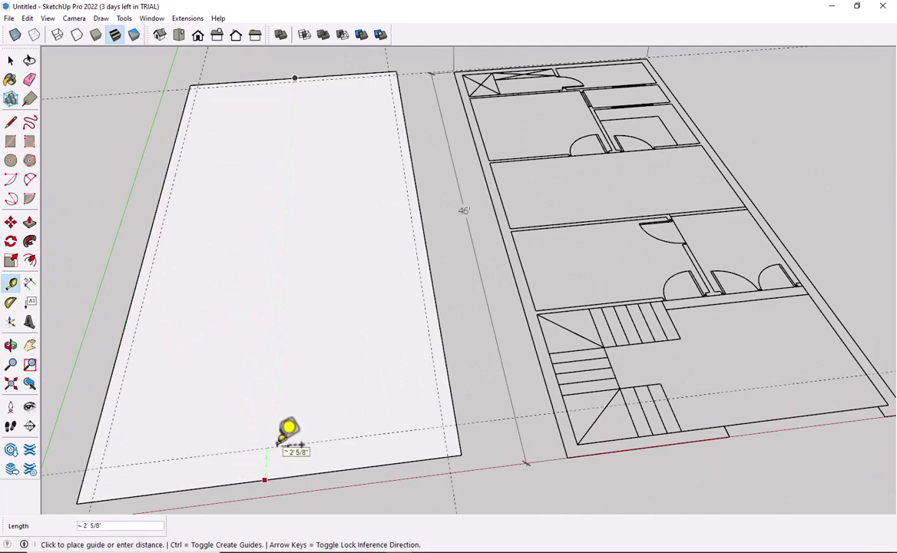
{"action": "type", "text": "3"}
{"action": "key", "text": "Return"}
{"action": "key", "text": "space"}
{"action": "key", "text": "r"}
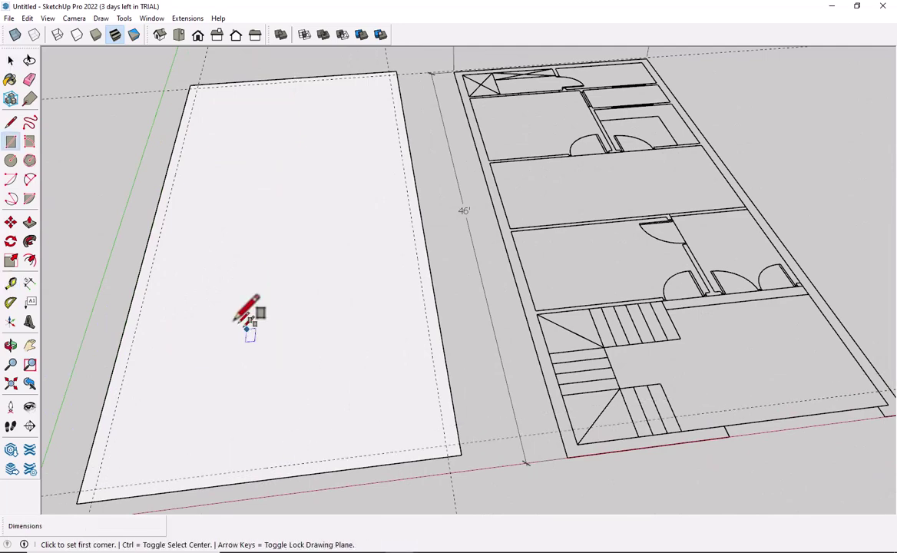
{"action": "middle_click_drag", "start_coordinate": [230, 300], "coordinate": [290, 472]}
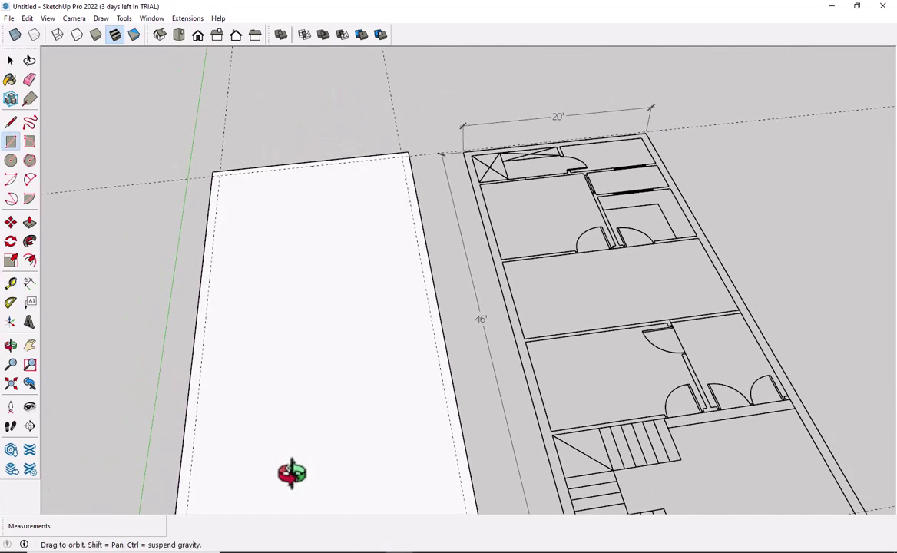
Draw a 9-inch strip rectangle along the floor's top edge, from corner to guide
{"action": "left_click", "coordinate": [215, 171]}
{"action": "scroll", "coordinate": [410, 146], "scroll_direction": "up", "scroll_amount": 3}
{"action": "scroll", "coordinate": [410, 146], "scroll_direction": "up", "scroll_amount": 3}
{"action": "middle_click_drag", "start_coordinate": [410, 146], "coordinate": [357, 376], "text": "shift"}
{"action": "scroll", "coordinate": [360, 345], "scroll_direction": "down", "scroll_amount": 3}
{"action": "scroll", "coordinate": [393, 334], "scroll_direction": "down", "scroll_amount": 2}
{"action": "scroll", "coordinate": [388, 350], "scroll_direction": "up", "scroll_amount": 2}
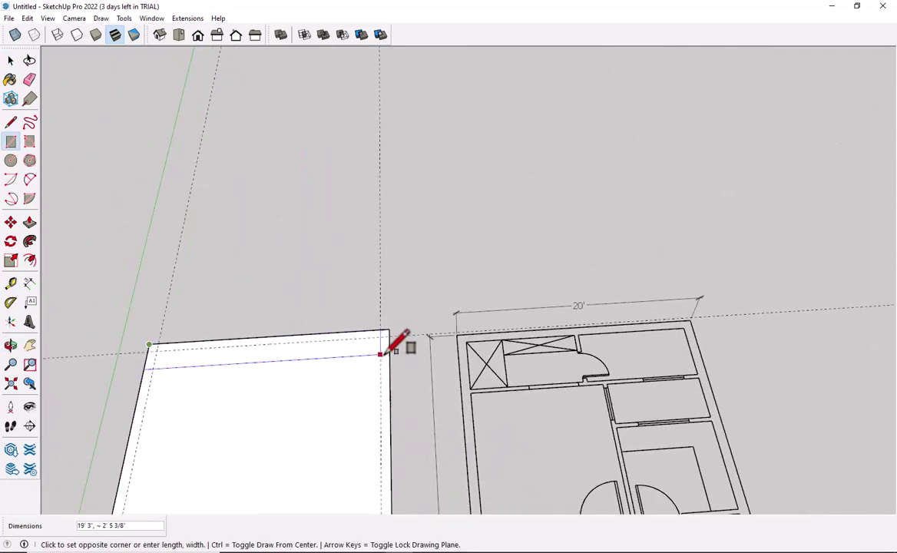
{"action": "scroll", "coordinate": [380, 354], "scroll_direction": "up", "scroll_amount": 2}
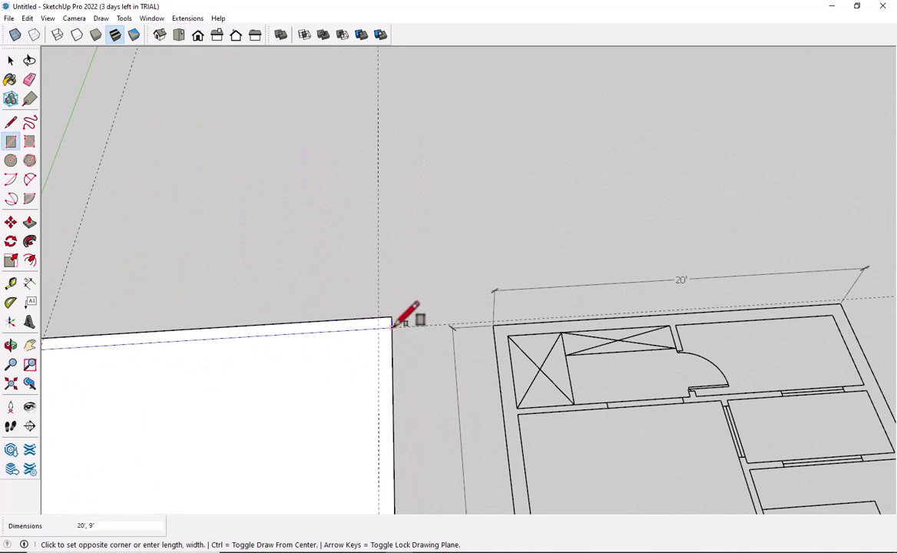
{"action": "left_click", "coordinate": [392, 320]}
Draw 9-inch strip rectangles down the right side and along the bottom edge
{"action": "left_click", "coordinate": [382, 316]}
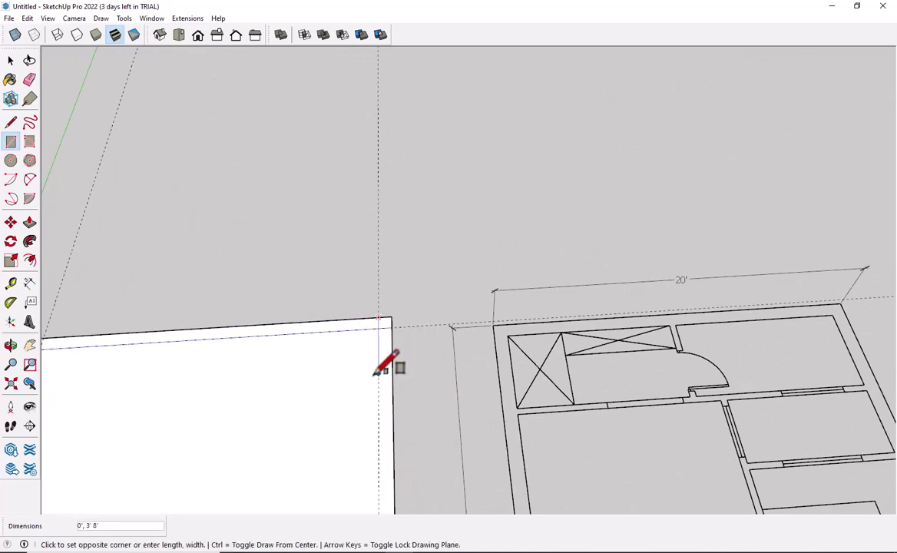
{"action": "scroll", "coordinate": [385, 365], "scroll_direction": "down", "scroll_amount": 3}
{"action": "scroll", "coordinate": [351, 350], "scroll_direction": "down", "scroll_amount": 3}
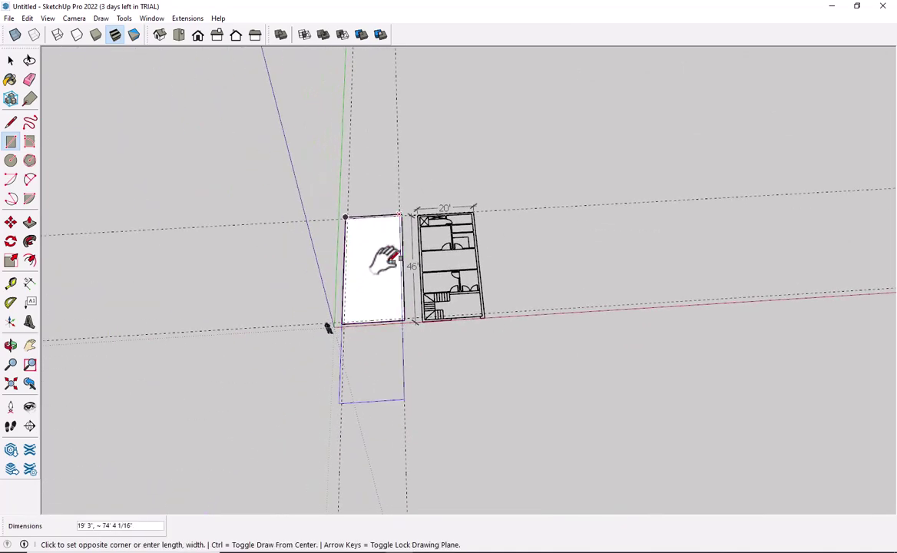
{"action": "scroll", "coordinate": [330, 327], "scroll_direction": "up", "scroll_amount": 3}
{"action": "scroll", "coordinate": [419, 361], "scroll_direction": "up", "scroll_amount": 2}
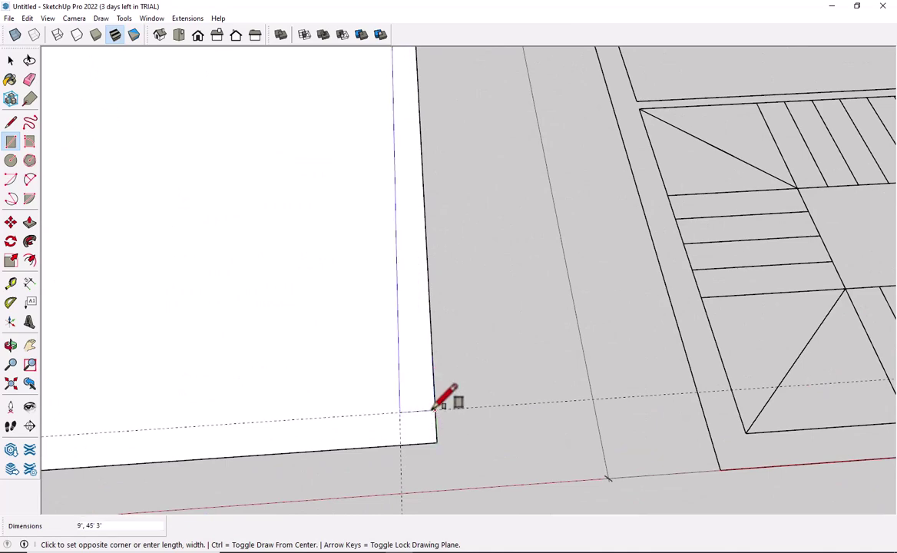
{"action": "left_click", "coordinate": [435, 410]}
{"action": "middle_click_drag", "start_coordinate": [374, 427], "coordinate": [527, 408]}
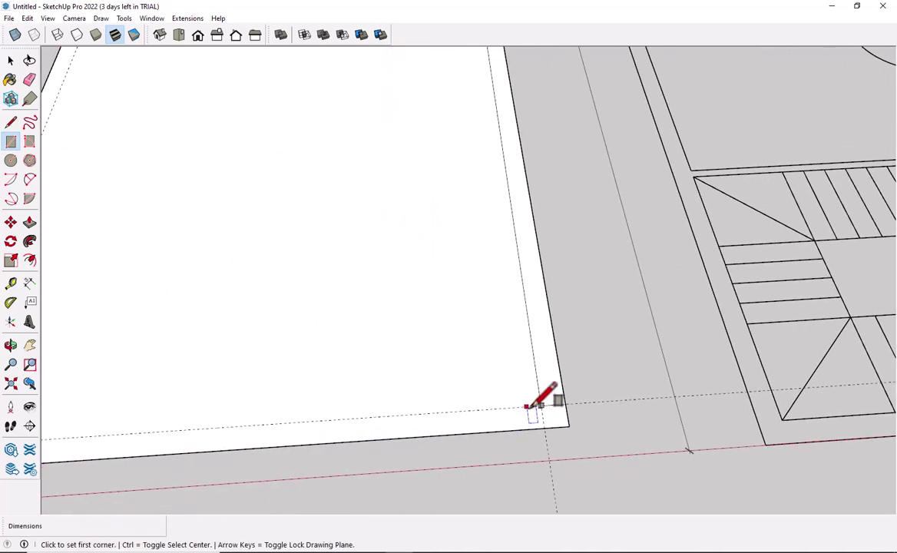
{"action": "left_click", "coordinate": [568, 403]}
{"action": "mouse_move", "coordinate": [395, 384]}
{"action": "middle_mouse_down"}
{"action": "mouse_move", "coordinate": [351, 387]}
{"action": "mouse_move", "coordinate": [338, 436]}
{"action": "middle_mouse_up"}
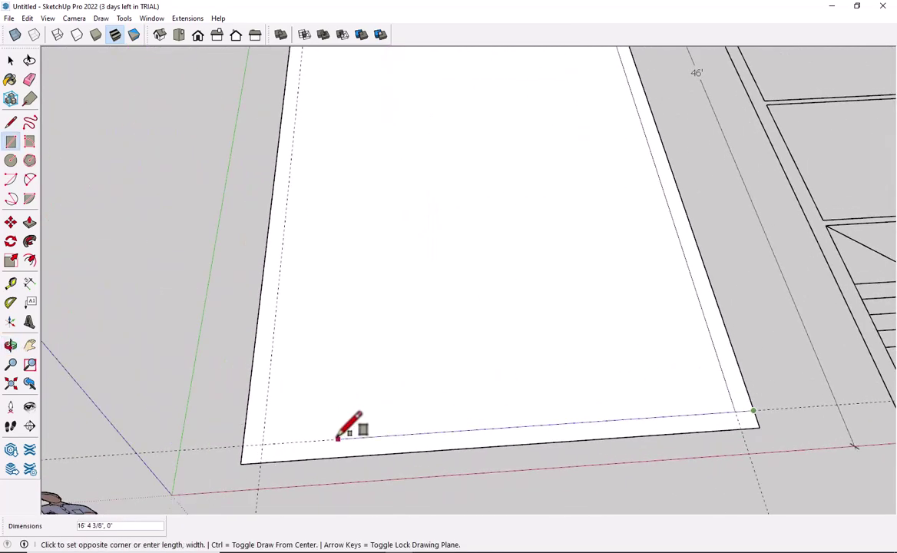
{"action": "left_click", "coordinate": [248, 447]}
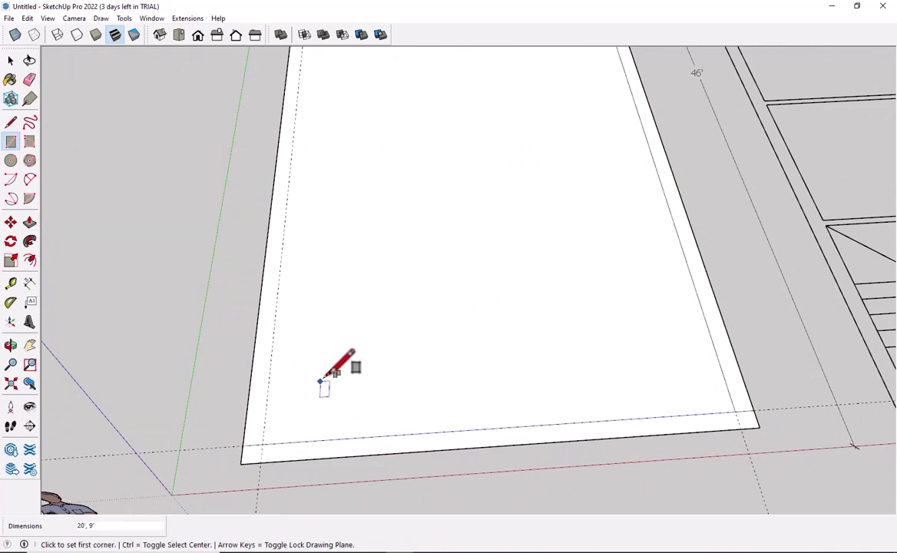
Start a rectangle at the floor's top-left corner, then cancel it and view the whole floor
{"action": "middle_click_drag", "start_coordinate": [331, 367], "coordinate": [442, 530]}
{"action": "scroll", "coordinate": [427, 120], "scroll_direction": "down", "scroll_amount": 5}
{"action": "middle_click_drag", "start_coordinate": [426, 120], "coordinate": [381, 130]}
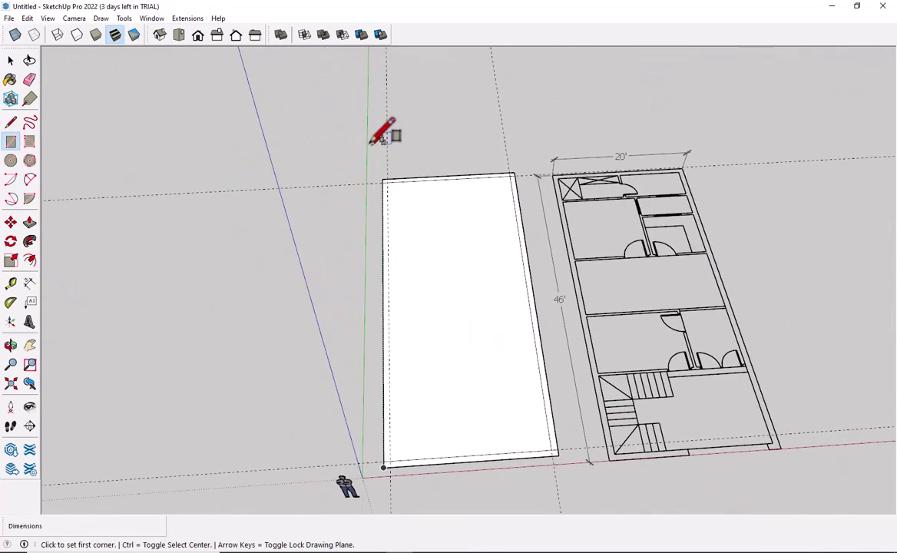
{"action": "scroll", "coordinate": [458, 252], "scroll_direction": "up", "scroll_amount": 5}
{"action": "left_click", "coordinate": [431, 301]}
{"action": "scroll", "coordinate": [445, 293], "scroll_direction": "down", "scroll_amount": 5}
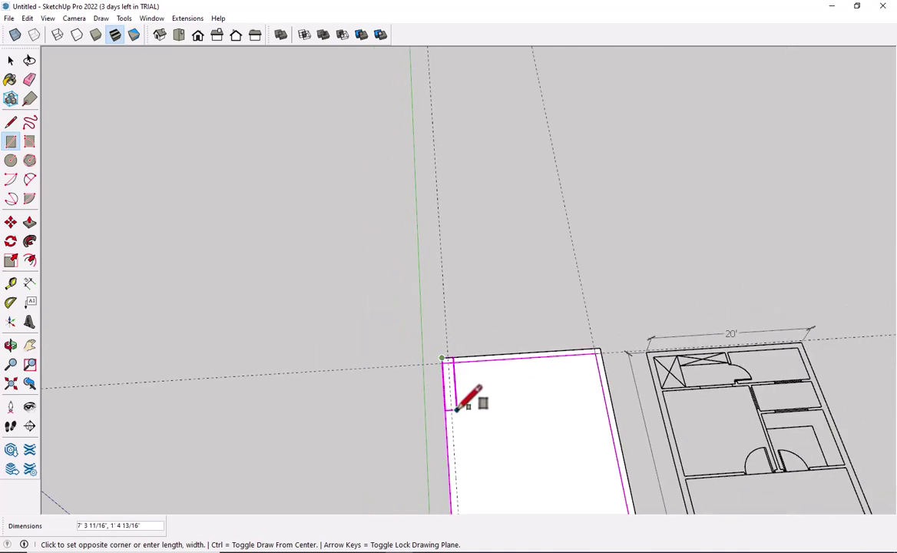
{"action": "mouse_move", "coordinate": [466, 397]}
{"action": "middle_mouse_down"}
{"action": "mouse_move", "coordinate": [420, 136]}
{"action": "mouse_move", "coordinate": [433, 273]}
{"action": "middle_mouse_up"}
{"action": "scroll", "coordinate": [433, 273], "scroll_direction": "up", "scroll_amount": 5}
{"action": "scroll", "coordinate": [430, 278], "scroll_direction": "up", "scroll_amount": 3}
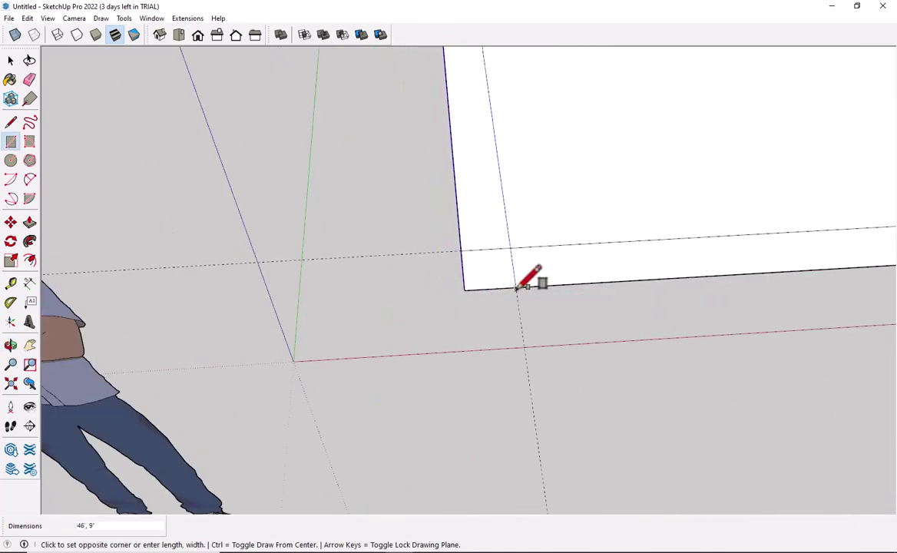
{"action": "key", "text": "Escape"}
{"action": "key", "text": "space"}
{"action": "scroll", "coordinate": [540, 229], "scroll_direction": "down", "scroll_amount": 2}
{"action": "mouse_move", "coordinate": [540, 230]}
{"action": "middle_mouse_down"}
{"action": "mouse_move", "coordinate": [290, 400]}
{"action": "mouse_move", "coordinate": [299, 282]}
{"action": "middle_mouse_up"}
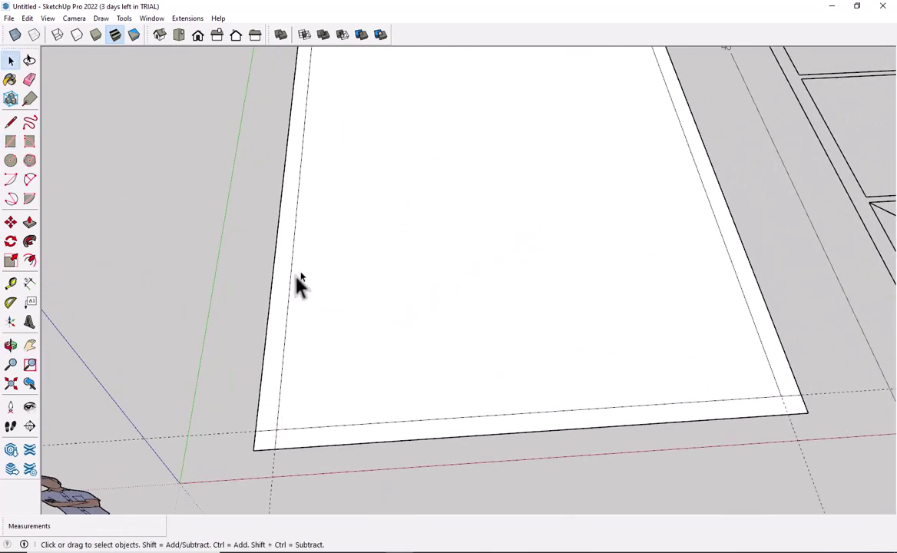
{"action": "key", "text": "e"}
{"action": "scroll", "coordinate": [742, 284], "scroll_direction": "down", "scroll_amount": 2}
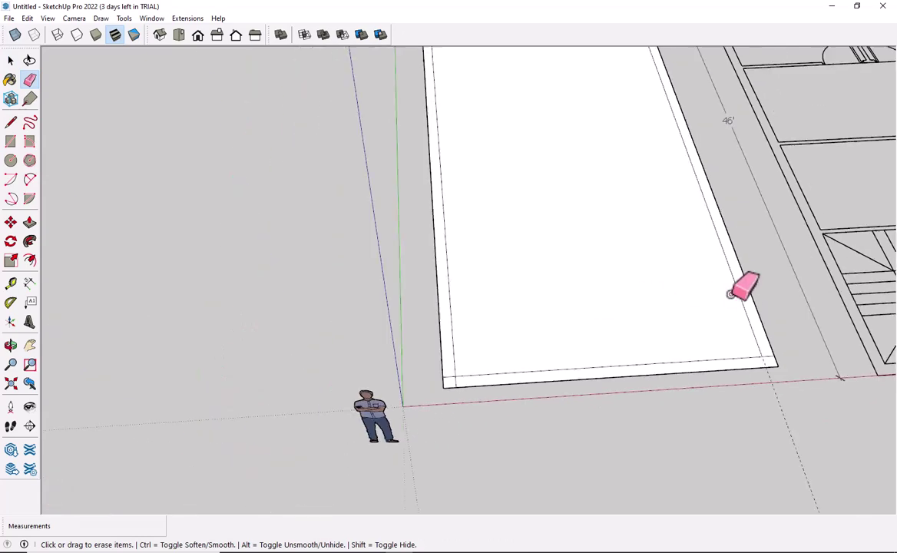
{"action": "middle_click_drag", "start_coordinate": [742, 284], "coordinate": [491, 369]}
{"action": "scroll", "coordinate": [393, 88], "scroll_direction": "up", "scroll_amount": 2}
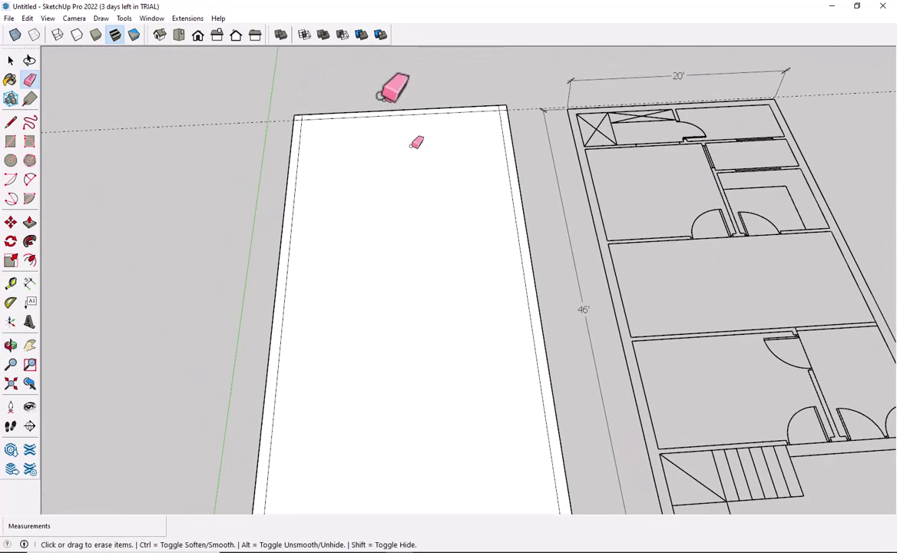
{"action": "scroll", "coordinate": [308, 132], "scroll_direction": "up", "scroll_amount": 2}
{"action": "scroll", "coordinate": [299, 127], "scroll_direction": "up", "scroll_amount": 3}
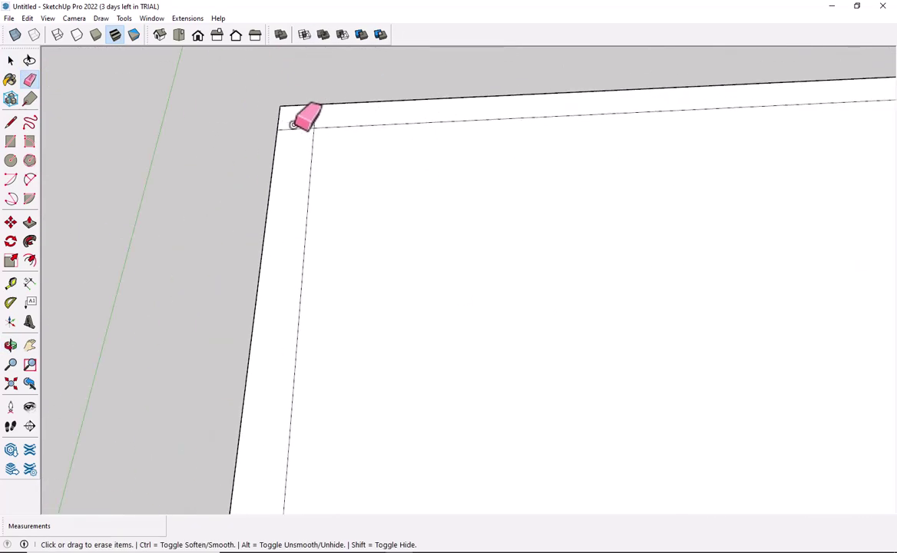
{"action": "scroll", "coordinate": [298, 128], "scroll_direction": "up", "scroll_amount": 2}
{"action": "scroll", "coordinate": [271, 131], "scroll_direction": "down", "scroll_amount": 3}
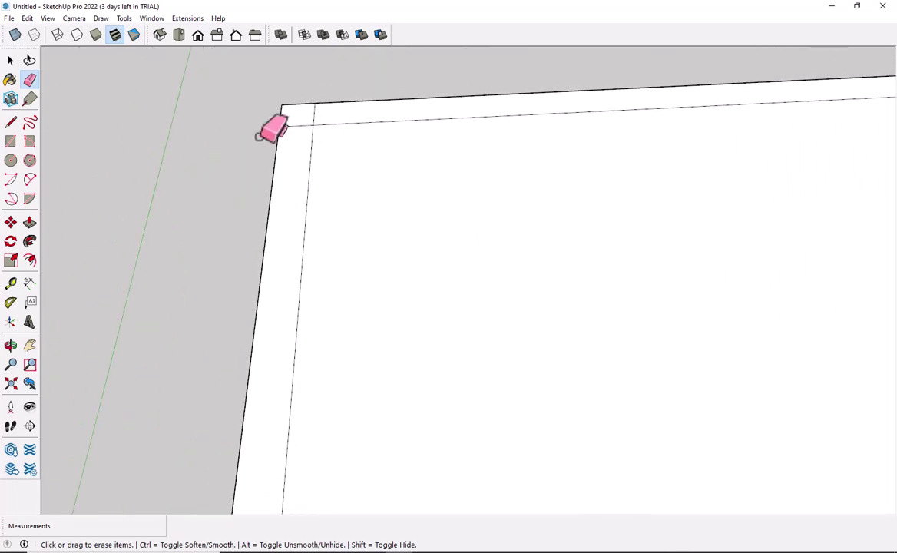
{"action": "key", "text": "space"}
{"action": "scroll", "coordinate": [253, 145], "scroll_direction": "down", "scroll_amount": 3}
{"action": "scroll", "coordinate": [253, 144], "scroll_direction": "down", "scroll_amount": 3}
{"action": "middle_click_drag", "start_coordinate": [501, 331], "coordinate": [435, 330], "text": "shift"}
{"action": "scroll", "coordinate": [430, 220], "scroll_direction": "up", "scroll_amount": 3}
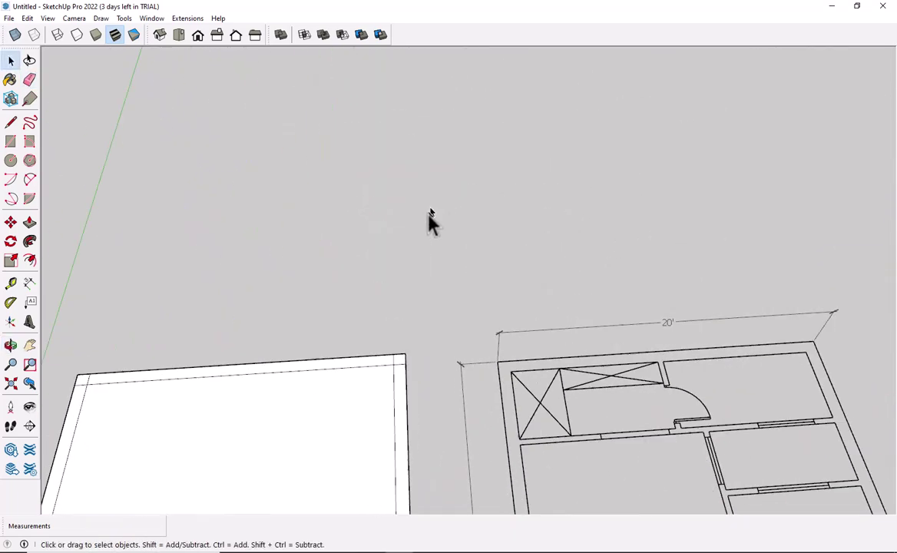
{"action": "scroll", "coordinate": [407, 411], "scroll_direction": "up", "scroll_amount": 2}
{"action": "middle_click_drag", "start_coordinate": [406, 411], "coordinate": [455, 300], "text": "shift"}
{"action": "scroll", "coordinate": [450, 307], "scroll_direction": "up", "scroll_amount": 2}
{"action": "key", "text": "e"}
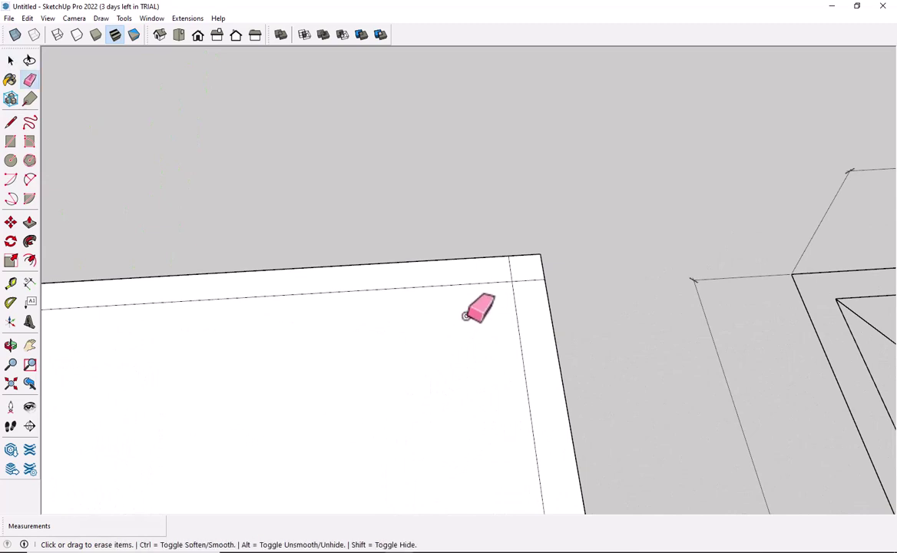
{"action": "scroll", "coordinate": [161, 351], "scroll_direction": "down", "scroll_amount": 3}
{"action": "scroll", "coordinate": [230, 322], "scroll_direction": "up", "scroll_amount": 3}
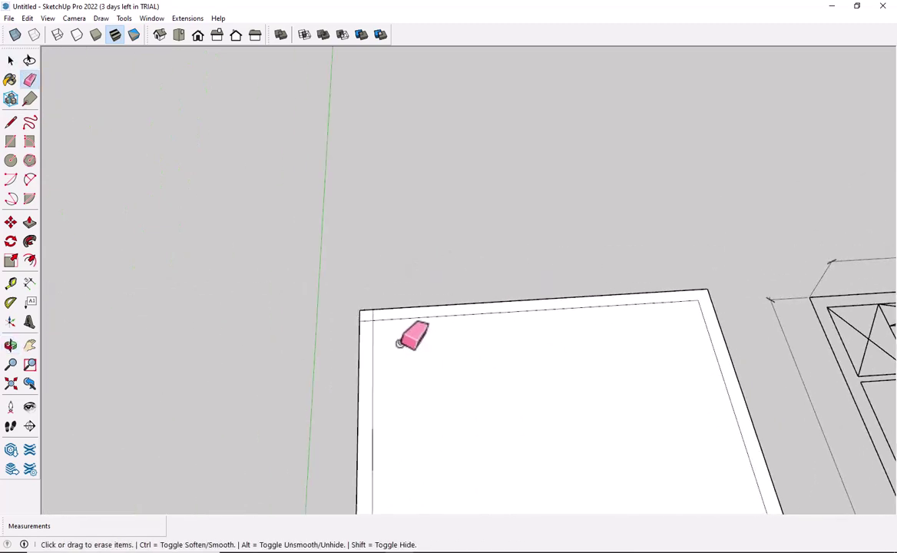
{"action": "scroll", "coordinate": [410, 335], "scroll_direction": "up", "scroll_amount": 3}
{"action": "scroll", "coordinate": [353, 334], "scroll_direction": "down", "scroll_amount": 3}
{"action": "scroll", "coordinate": [407, 411], "scroll_direction": "down", "scroll_amount": 2}
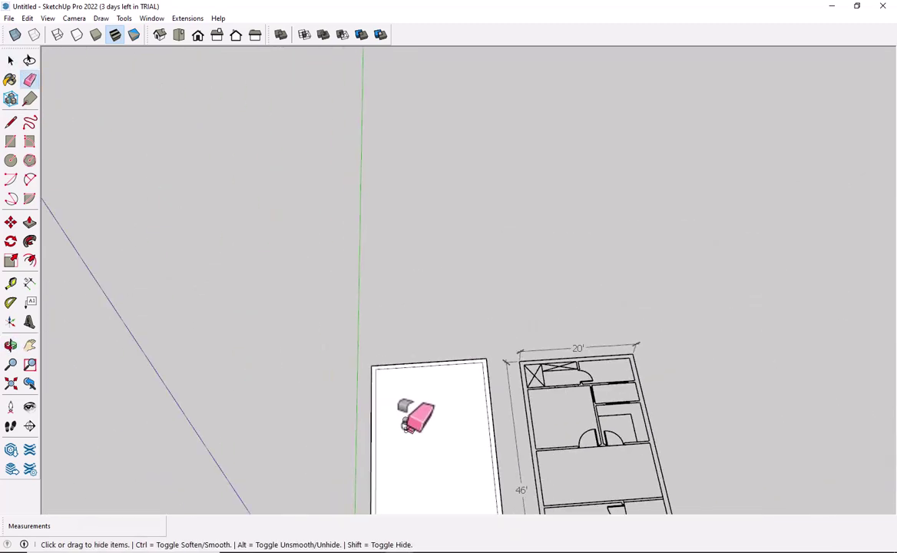
{"action": "scroll", "coordinate": [353, 451], "scroll_direction": "up", "scroll_amount": 3}
{"action": "scroll", "coordinate": [317, 431], "scroll_direction": "up", "scroll_amount": 3}
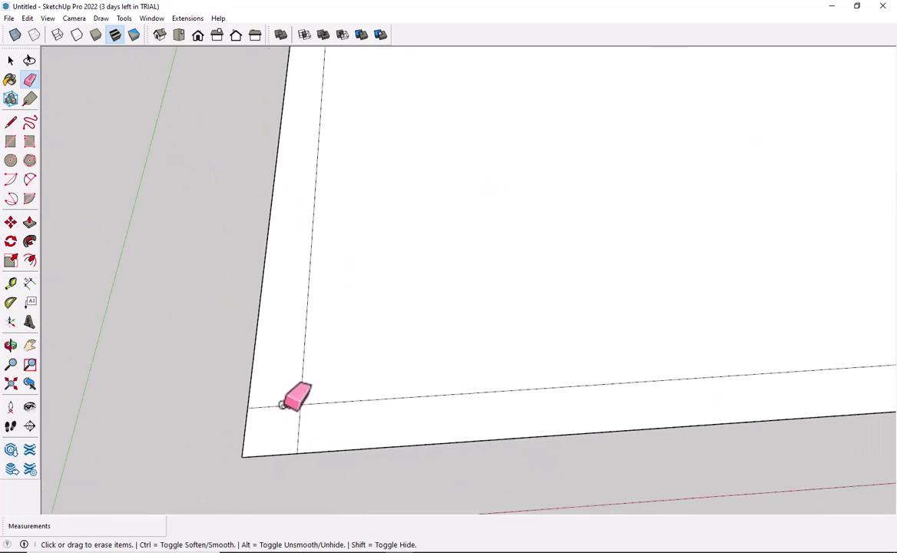
{"action": "middle_click_drag", "start_coordinate": [435, 398], "coordinate": [430, 407]}
{"action": "scroll", "coordinate": [320, 451], "scroll_direction": "down", "scroll_amount": 3}
{"action": "scroll", "coordinate": [491, 426], "scroll_direction": "up", "scroll_amount": 3}
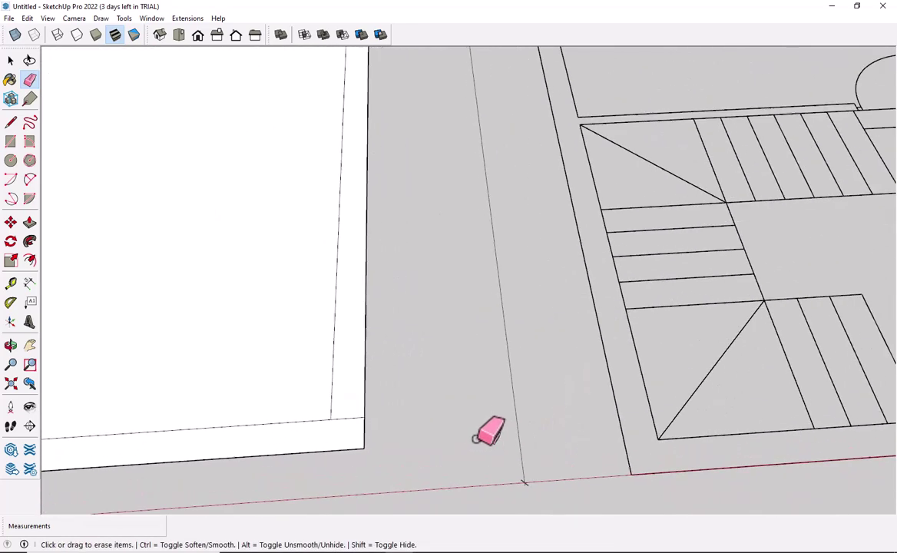
{"action": "key", "text": "space"}
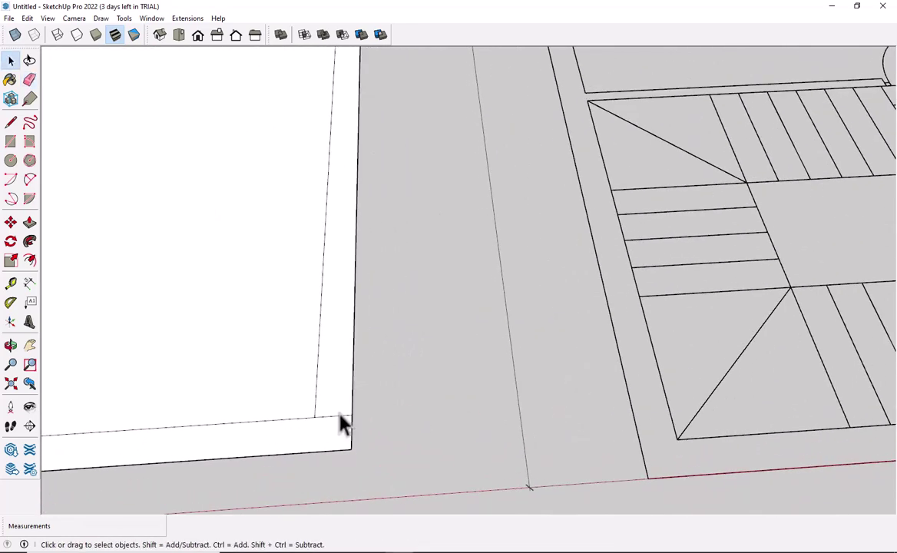
{"action": "key", "text": "e"}
{"action": "key", "text": "space"}
{"action": "scroll", "coordinate": [352, 391], "scroll_direction": "down", "scroll_amount": 2}
{"action": "scroll", "coordinate": [453, 446], "scroll_direction": "up", "scroll_amount": 2}
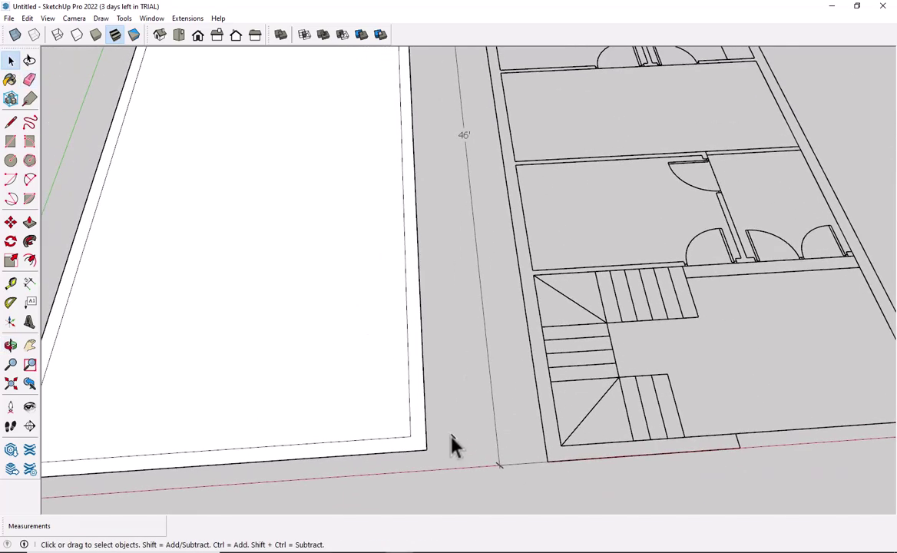
{"action": "mouse_move", "coordinate": [454, 444]}
{"action": "middle_mouse_down"}
{"action": "mouse_move", "coordinate": [344, 419]}
{"action": "mouse_move", "coordinate": [461, 445]}
{"action": "mouse_move", "coordinate": [525, 411]}
{"action": "middle_mouse_up"}
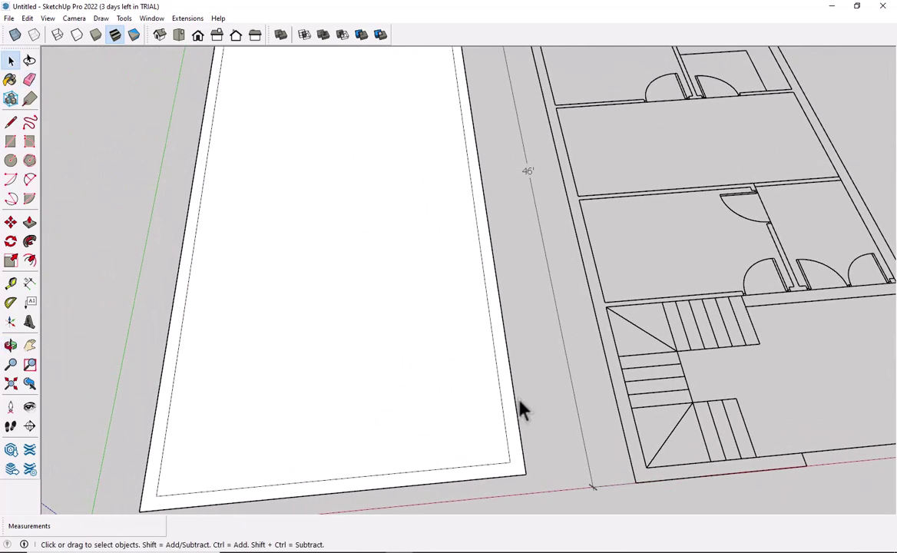
{"action": "key", "text": "p"}
{"action": "left_click", "coordinate": [509, 425]}
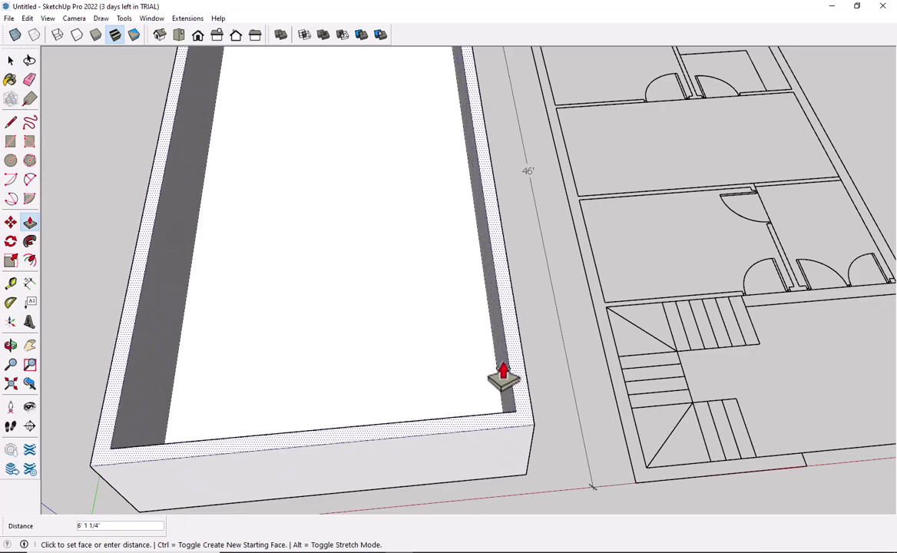
{"action": "scroll", "coordinate": [504, 377], "scroll_direction": "down", "scroll_amount": 3}
{"action": "mouse_move", "coordinate": [505, 375]}
{"action": "middle_mouse_down"}
{"action": "mouse_move", "coordinate": [537, 456]}
{"action": "mouse_move", "coordinate": [476, 255]}
{"action": "mouse_move", "coordinate": [553, 307]}
{"action": "middle_mouse_up"}
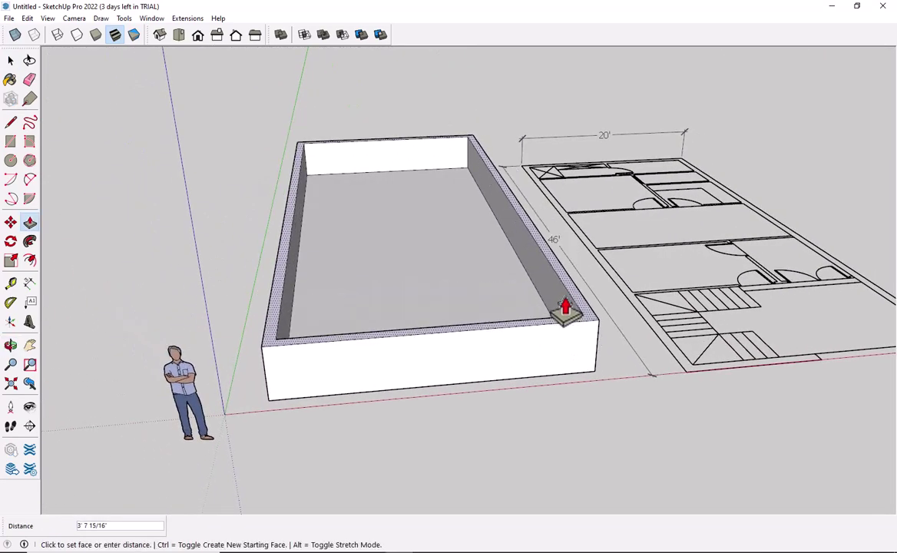
{"action": "key", "text": "space"}
{"action": "mouse_move", "coordinate": [561, 310]}
{"action": "middle_mouse_down"}
{"action": "mouse_move", "coordinate": [567, 260]}
{"action": "mouse_move", "coordinate": [509, 357]}
{"action": "mouse_move", "coordinate": [561, 345]}
{"action": "middle_mouse_up"}
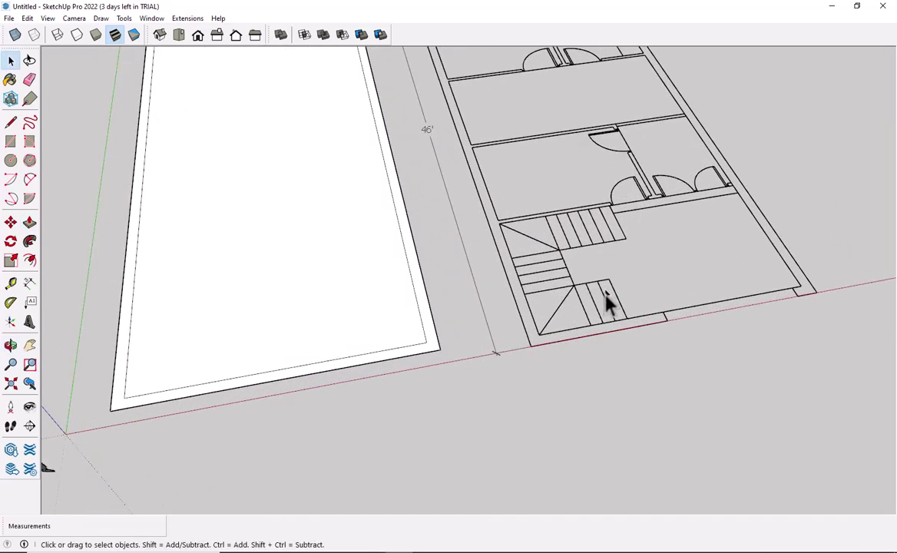
Dimension the stair section from the stair corner to the wall endpoint, reading 8' 6"
{"action": "mouse_move", "coordinate": [607, 302]}
{"action": "middle_mouse_down"}
{"action": "mouse_move", "coordinate": [667, 314]}
{"action": "mouse_move", "coordinate": [583, 314]}
{"action": "mouse_move", "coordinate": [657, 390]}
{"action": "middle_mouse_up"}
{"action": "scroll", "coordinate": [668, 388], "scroll_direction": "up", "scroll_amount": 2}
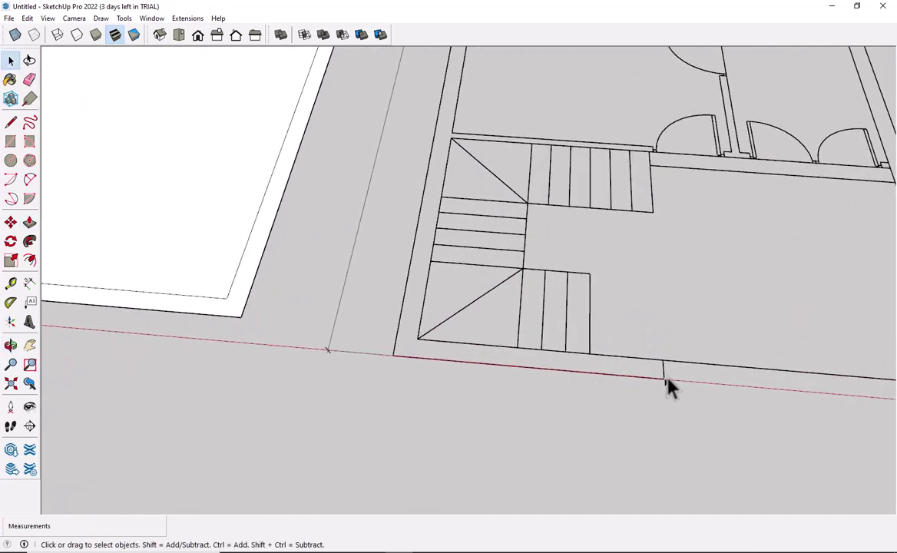
{"action": "mouse_move", "coordinate": [453, 360]}
{"action": "middle_mouse_down"}
{"action": "mouse_move", "coordinate": [691, 386]}
{"action": "mouse_move", "coordinate": [465, 335]}
{"action": "mouse_move", "coordinate": [715, 372]}
{"action": "middle_mouse_up"}
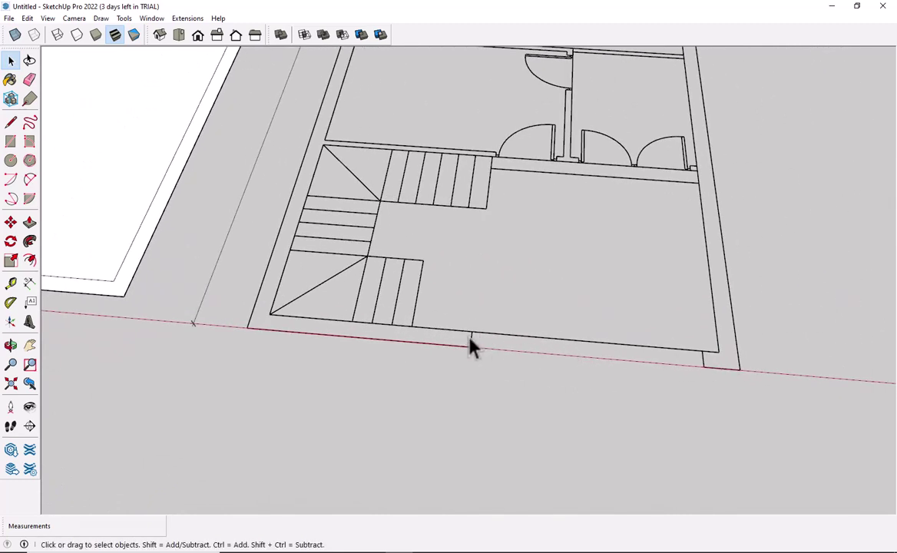
{"action": "middle_click_drag", "start_coordinate": [472, 348], "coordinate": [676, 362], "text": "shift"}
{"action": "key", "text": "d"}
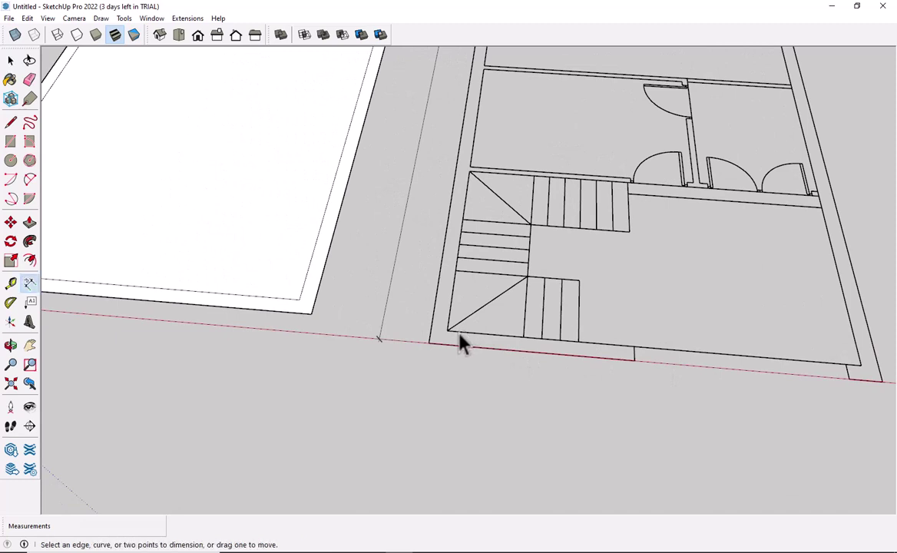
{"action": "left_click", "coordinate": [447, 331]}
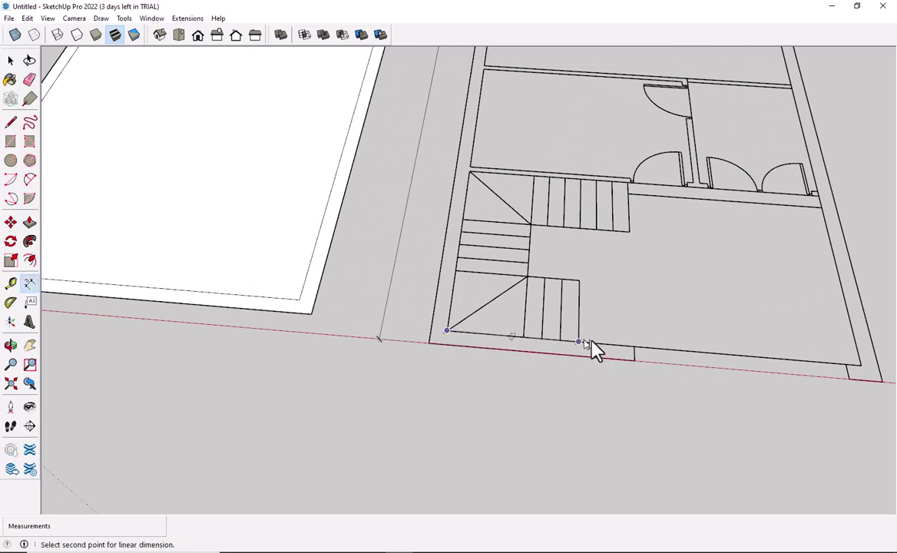
{"action": "left_click", "coordinate": [635, 347]}
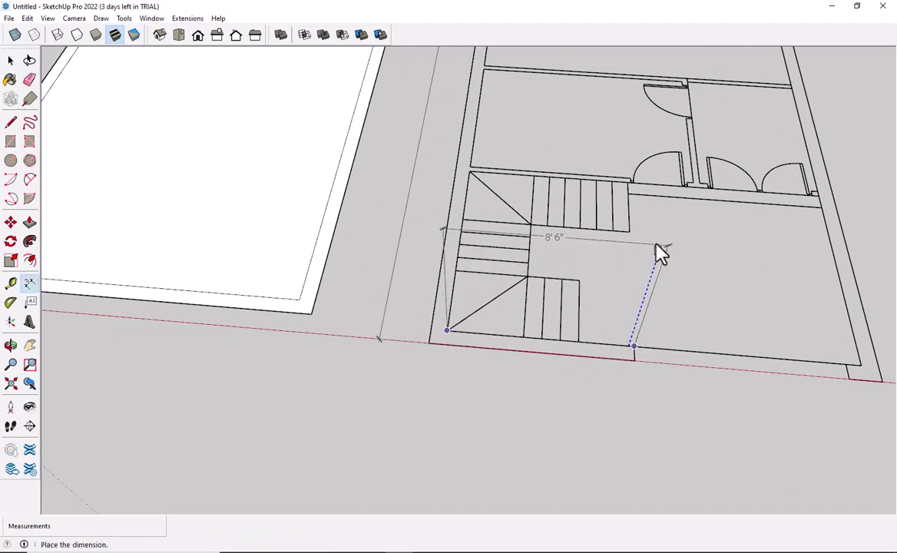
{"action": "left_click", "coordinate": [677, 259]}
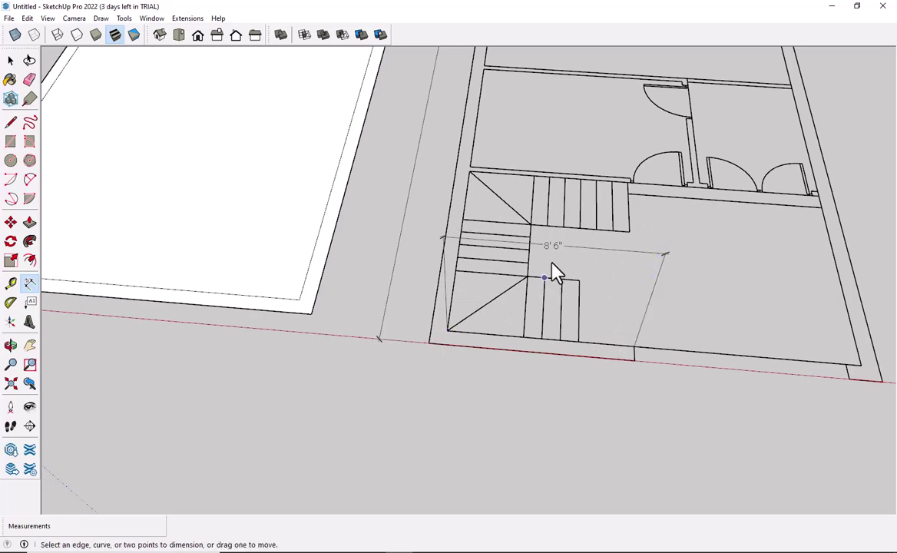
{"action": "mouse_move", "coordinate": [248, 374]}
{"action": "middle_mouse_down", "text": "shift"}
{"action": "mouse_move", "coordinate": [530, 415]}
{"action": "mouse_move", "coordinate": [394, 395]}
{"action": "middle_mouse_up", "text": "shift"}
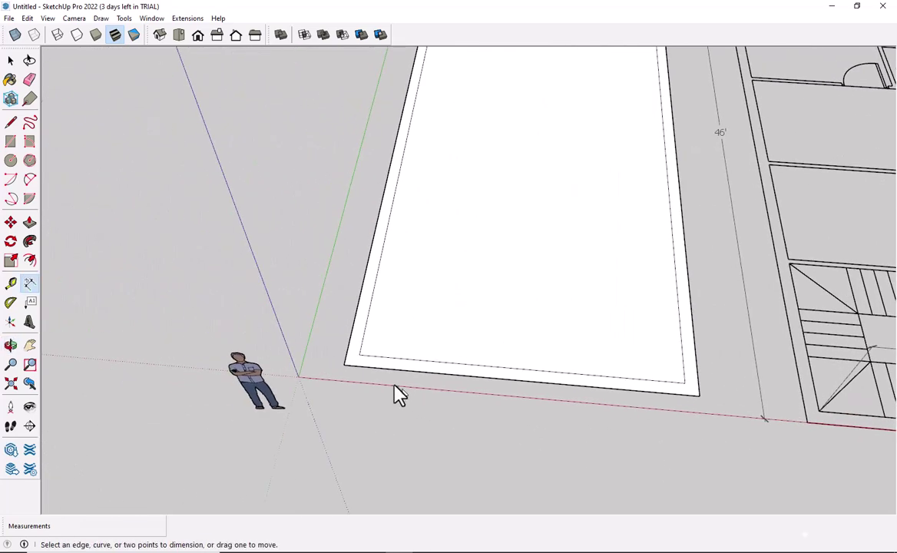
{"action": "key", "text": "space"}
Place a guide 8' 6" in from the slab's inner left edge to mark the stair width
{"action": "mouse_move", "coordinate": [428, 350]}
{"action": "middle_mouse_down"}
{"action": "mouse_move", "coordinate": [350, 415]}
{"action": "mouse_move", "coordinate": [380, 410]}
{"action": "middle_mouse_up"}
{"action": "key", "text": "t"}
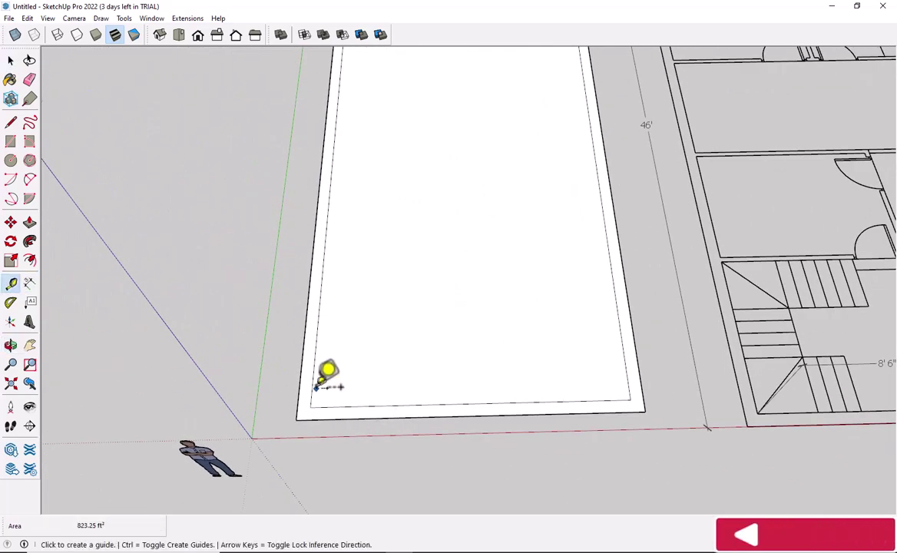
{"action": "left_click", "coordinate": [320, 372]}
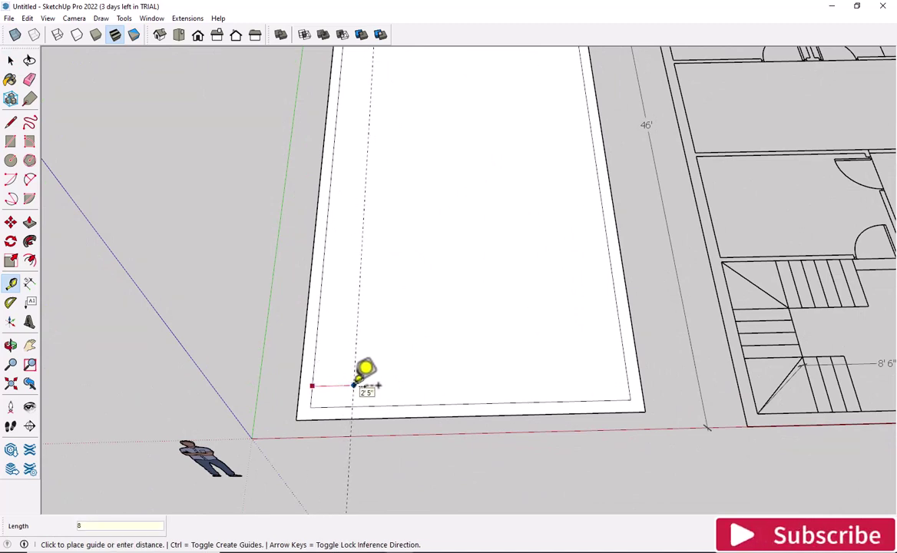
{"action": "type", "text": "'6"}
{"action": "key", "text": "Return"}
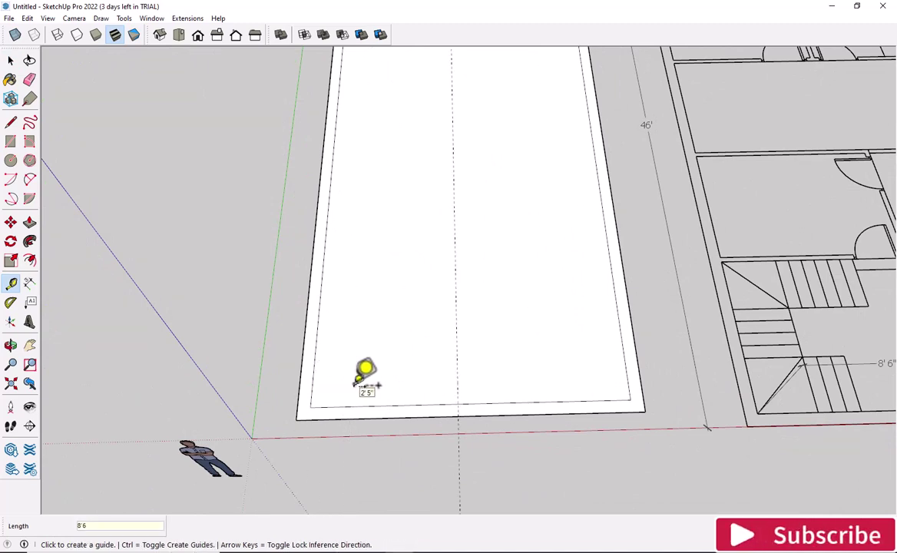
{"action": "key", "text": "space"}
Try a line where the guide meets the slab edge, then shift the view to the plan's stairs
{"action": "scroll", "coordinate": [407, 403], "scroll_direction": "up", "scroll_amount": 3}
{"action": "key", "text": "l"}
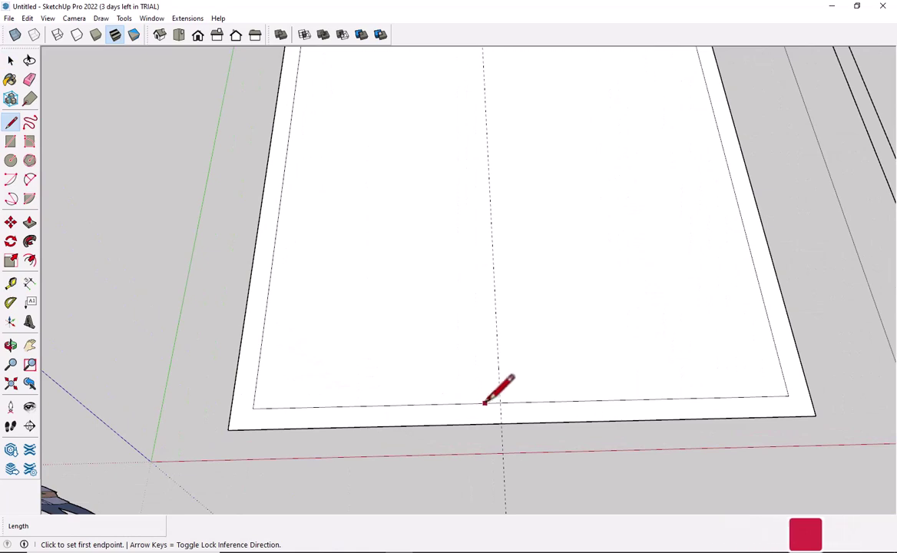
{"action": "left_click", "coordinate": [500, 400]}
{"action": "key", "text": "Escape"}
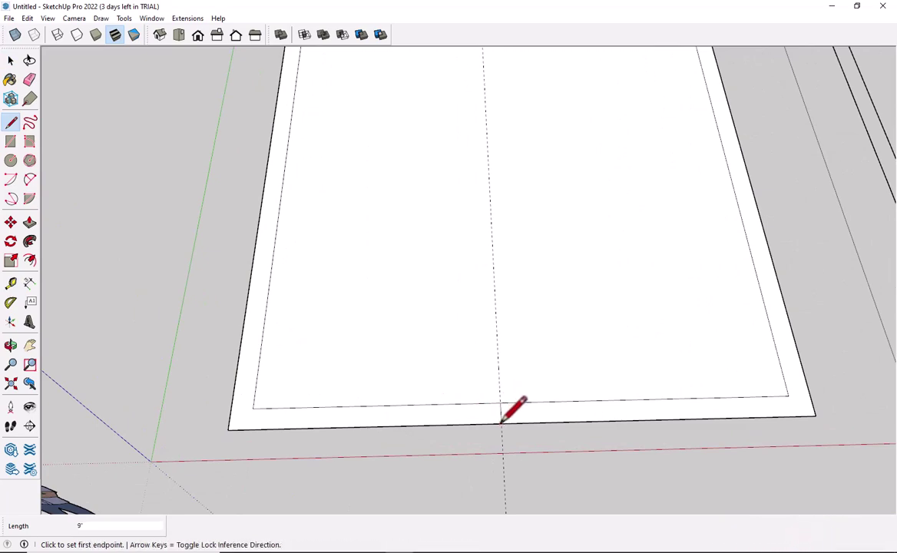
{"action": "key", "text": "space"}
{"action": "scroll", "coordinate": [568, 433], "scroll_direction": "down", "scroll_amount": 1}
{"action": "scroll", "coordinate": [577, 440], "scroll_direction": "down", "scroll_amount": 2}
{"action": "middle_click_drag", "start_coordinate": [531, 425], "coordinate": [471, 401], "text": "shift"}
Dimension the floor plan's bottom wall at 9' 4" from the stair section to the right wall
{"action": "scroll", "coordinate": [591, 377], "scroll_direction": "up", "scroll_amount": 3}
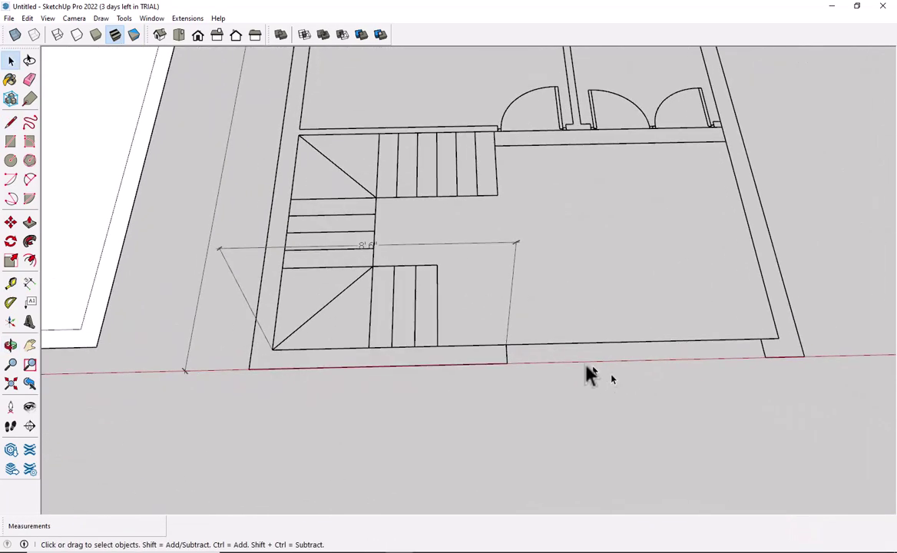
{"action": "key", "text": "d"}
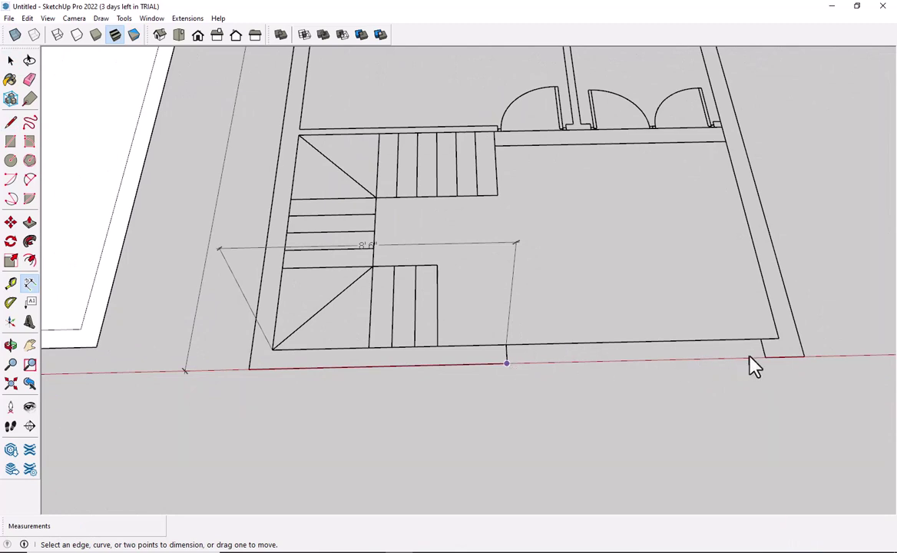
{"action": "left_click", "coordinate": [765, 357]}
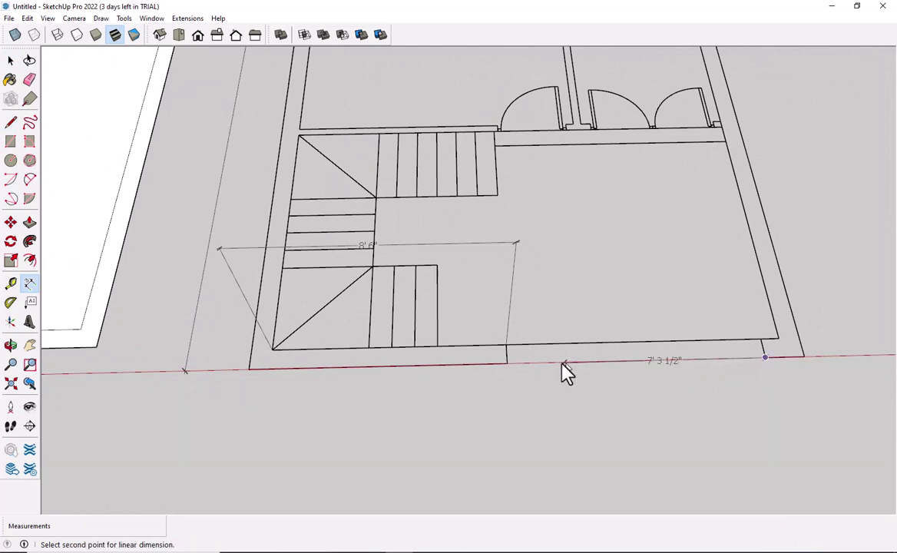
{"action": "left_click", "coordinate": [507, 363]}
{"action": "left_click", "coordinate": [511, 409]}
{"action": "key", "text": "space"}
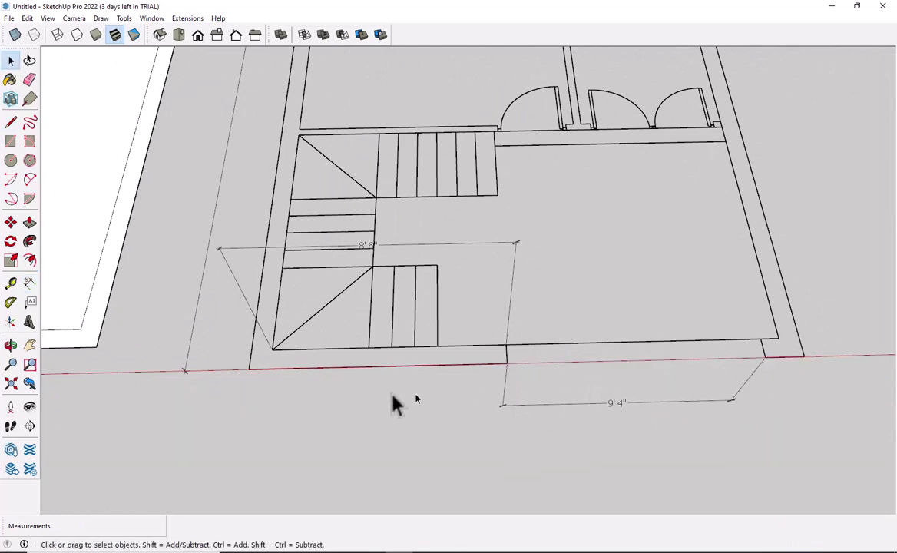
Pan and zoom to the traced rectangle, then start and cancel a guide from its inner edge
{"action": "mouse_move", "coordinate": [392, 402]}
{"action": "middle_mouse_down", "text": "shift"}
{"action": "mouse_move", "coordinate": [415, 388]}
{"action": "mouse_move", "coordinate": [805, 390]}
{"action": "middle_mouse_up", "text": "shift"}
{"action": "scroll", "coordinate": [426, 350], "scroll_direction": "up", "scroll_amount": 2}
{"action": "scroll", "coordinate": [392, 335], "scroll_direction": "up", "scroll_amount": 1}
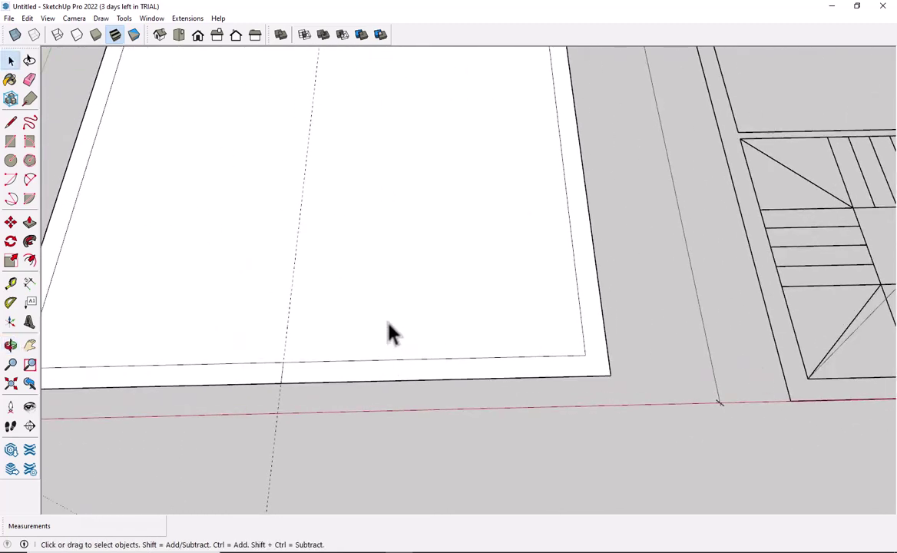
{"action": "key", "text": "t"}
{"action": "left_click", "coordinate": [289, 322]}
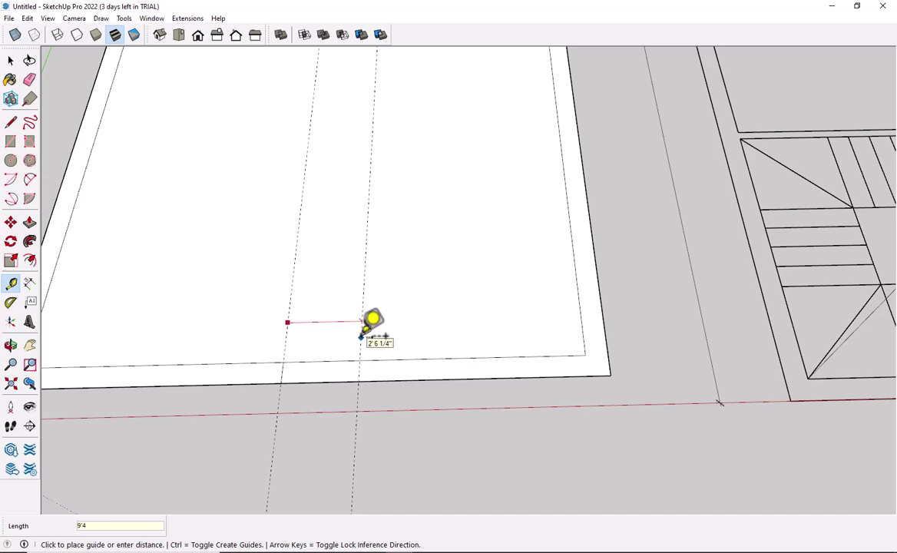
{"action": "key", "text": "Escape"}
{"action": "key", "text": "space"}
Erase the two dashed guides inside the traced rectangle
{"action": "scroll", "coordinate": [478, 385], "scroll_direction": "up", "scroll_amount": 2}
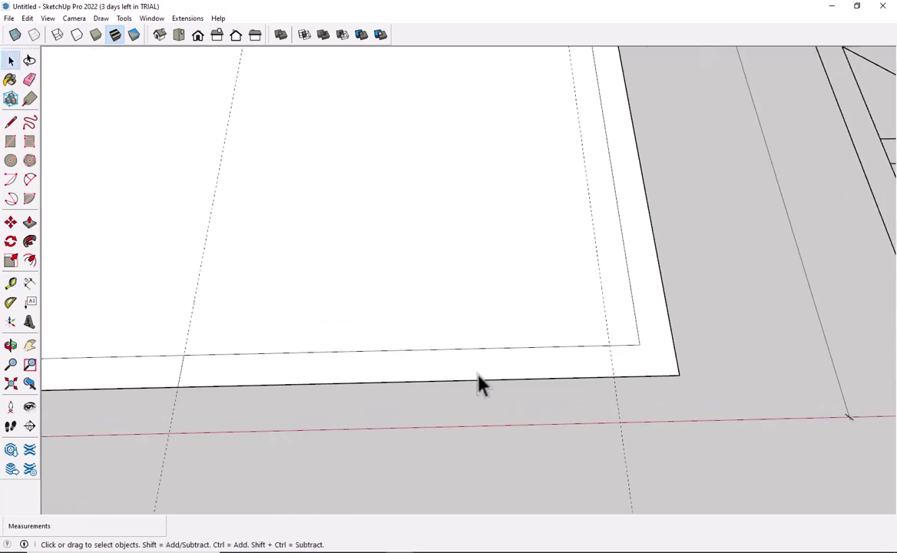
{"action": "key", "text": "l"}
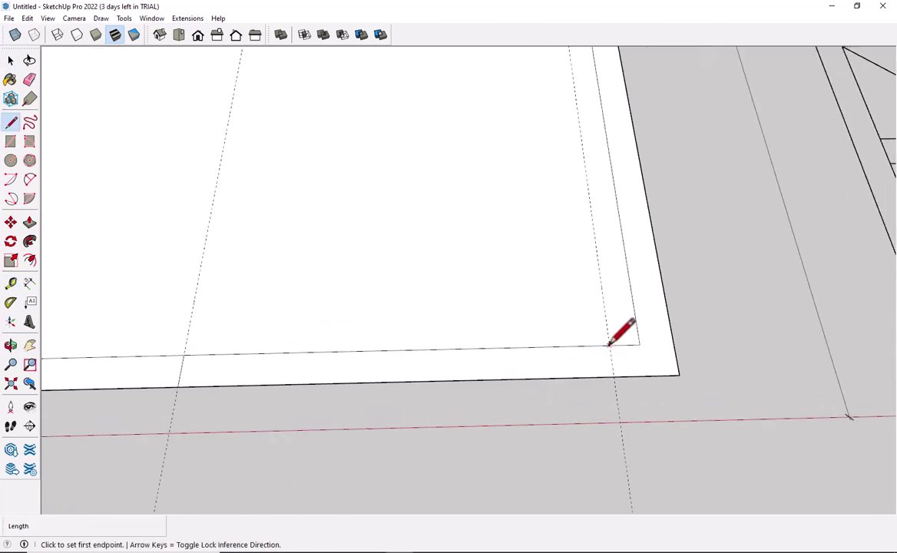
{"action": "left_click", "coordinate": [610, 345]}
{"action": "key", "text": "space"}
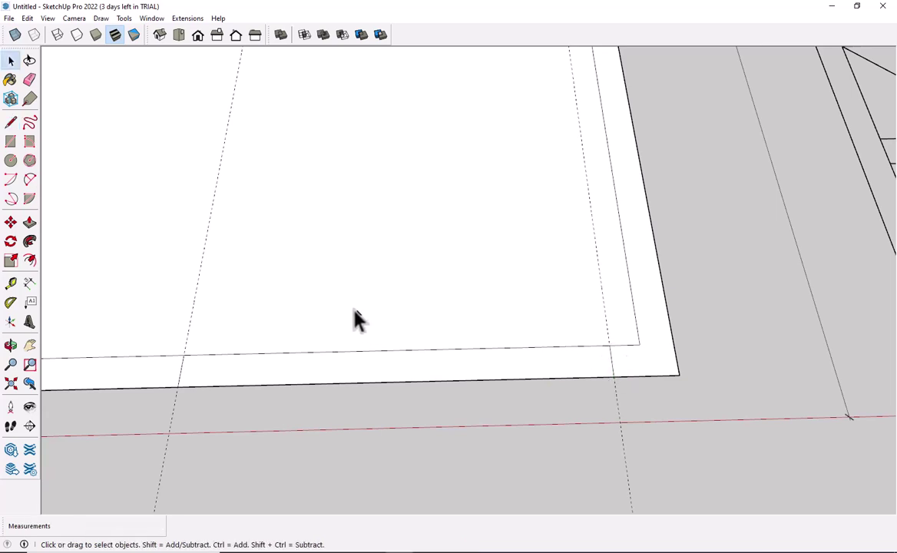
{"action": "key", "text": "r"}
{"action": "key", "text": "e"}
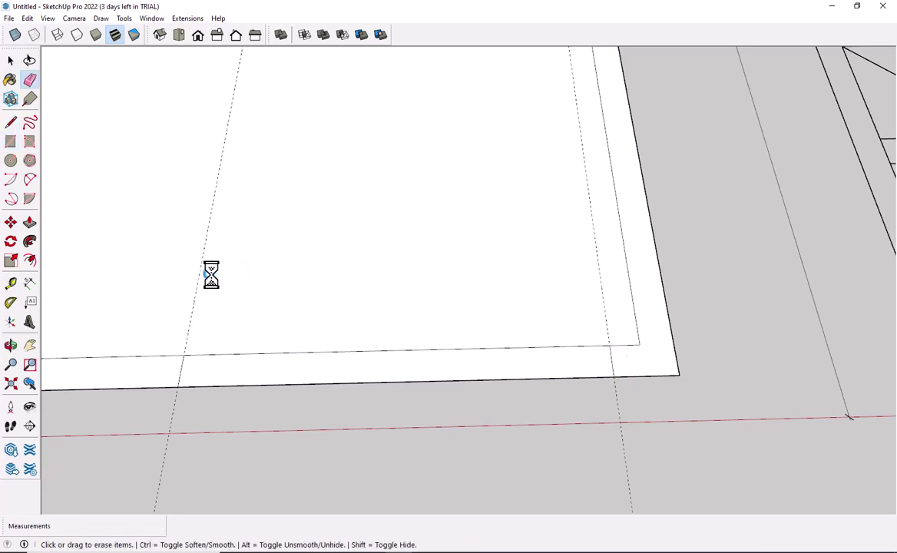
{"action": "left_click_drag", "start_coordinate": [206, 275], "coordinate": [597, 261]}
{"action": "key", "text": "space"}
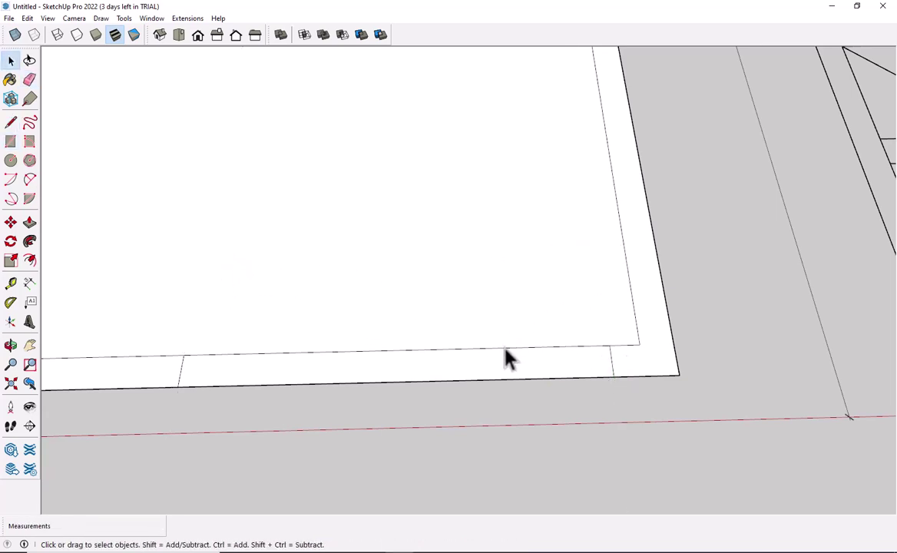
Erase the stray edge at the rectangle's bottom and orbit back toward the floor plan
{"action": "key", "text": "e"}
{"action": "left_click", "coordinate": [483, 379]}
{"action": "key", "text": "space"}
{"action": "middle_click_drag", "start_coordinate": [479, 380], "coordinate": [250, 346]}
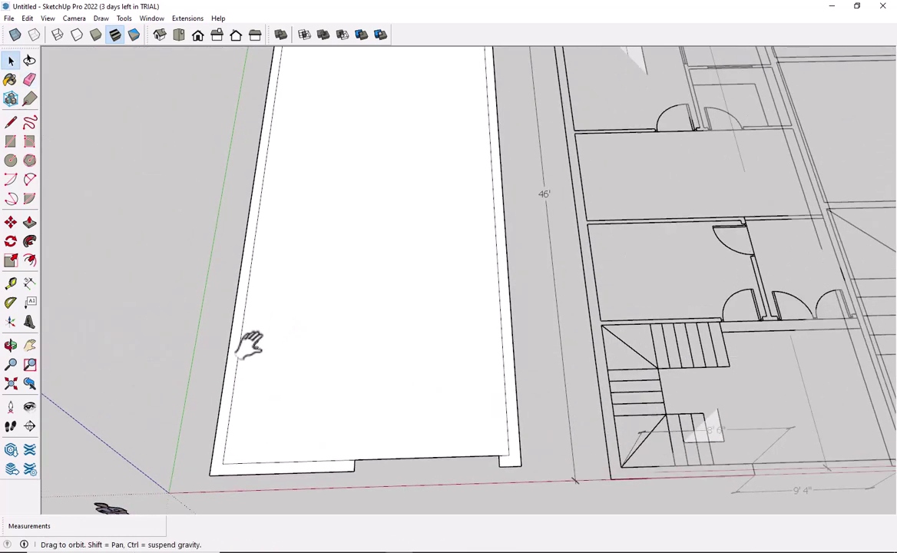
{"action": "scroll", "coordinate": [251, 346], "scroll_direction": "down", "scroll_amount": 2}
{"action": "scroll", "coordinate": [300, 296], "scroll_direction": "down", "scroll_amount": 2}
{"action": "scroll", "coordinate": [403, 296], "scroll_direction": "up", "scroll_amount": 1}
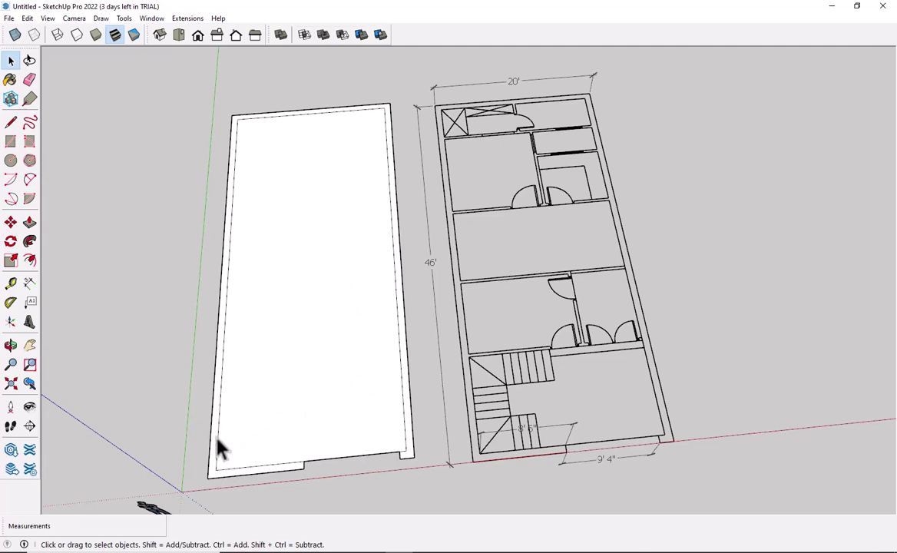
{"action": "left_click", "coordinate": [335, 316]}
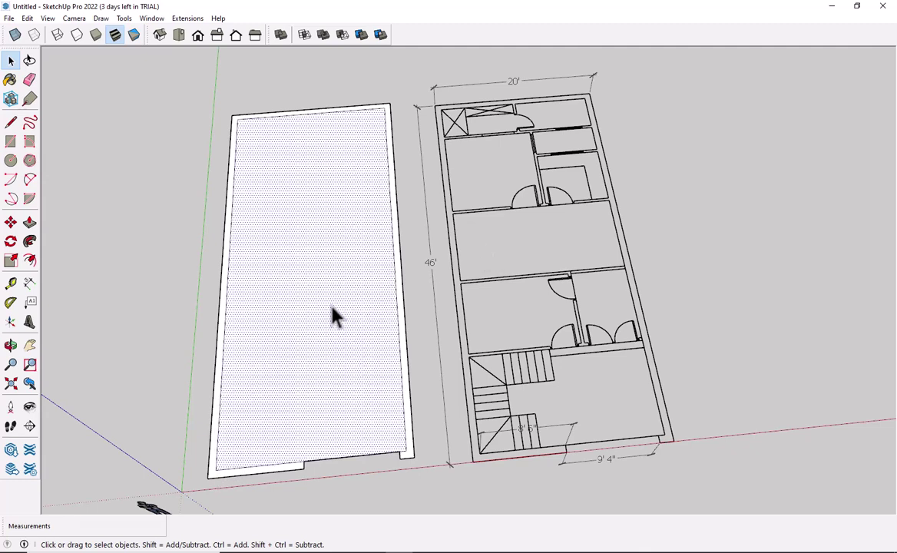
{"action": "key", "text": "Delete"}
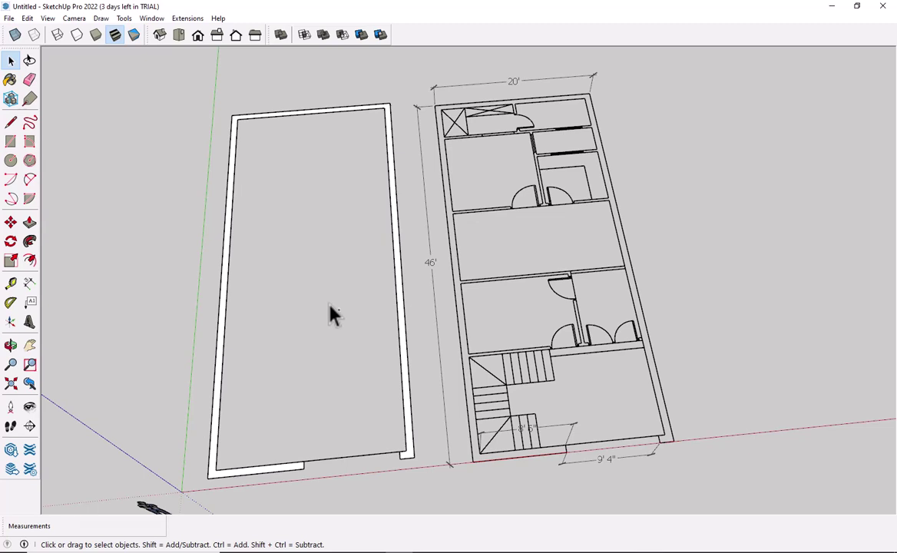
{"action": "key", "text": "ctrl+z"}
{"action": "scroll", "coordinate": [223, 329], "scroll_direction": "down", "scroll_amount": 2}
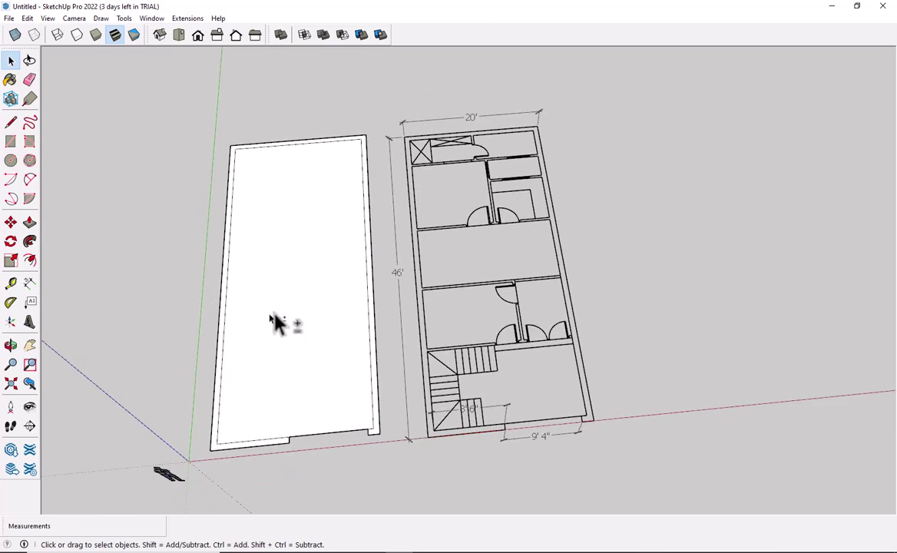
{"action": "middle_click_drag", "start_coordinate": [276, 321], "coordinate": [340, 380], "text": "shift"}
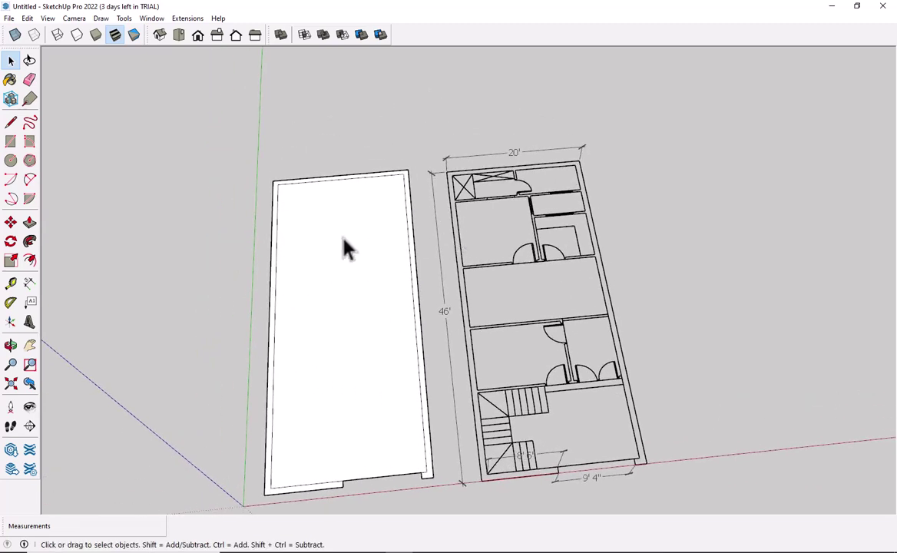
{"action": "mouse_move", "coordinate": [311, 301]}
{"action": "middle_mouse_down", "text": "shift"}
{"action": "mouse_move", "coordinate": [344, 294]}
{"action": "mouse_move", "coordinate": [390, 320]}
{"action": "middle_mouse_up", "text": "shift"}
{"action": "scroll", "coordinate": [361, 331], "scroll_direction": "up", "scroll_amount": 2}
{"action": "scroll", "coordinate": [438, 319], "scroll_direction": "up", "scroll_amount": 1}
{"action": "scroll", "coordinate": [453, 331], "scroll_direction": "down", "scroll_amount": 2}
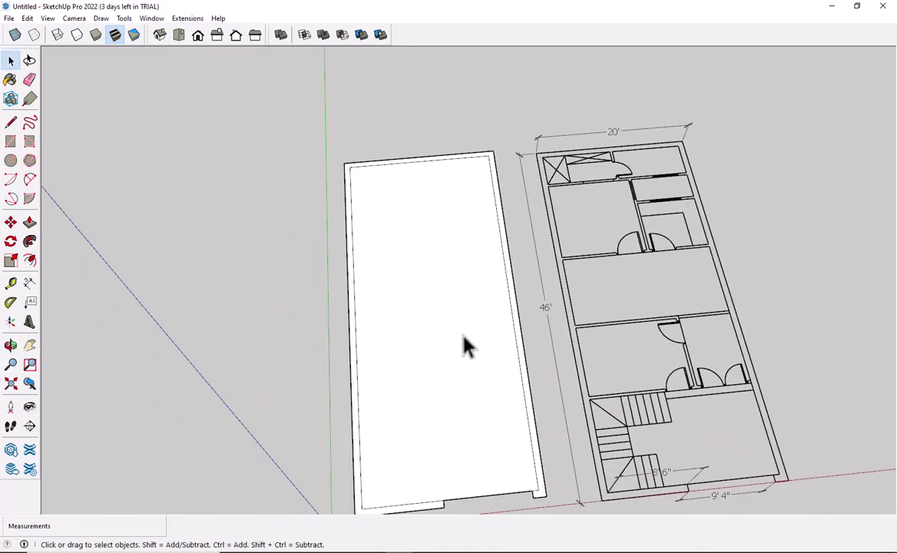
{"action": "scroll", "coordinate": [476, 300], "scroll_direction": "down", "scroll_amount": 1}
{"action": "scroll", "coordinate": [456, 207], "scroll_direction": "up", "scroll_amount": 2}
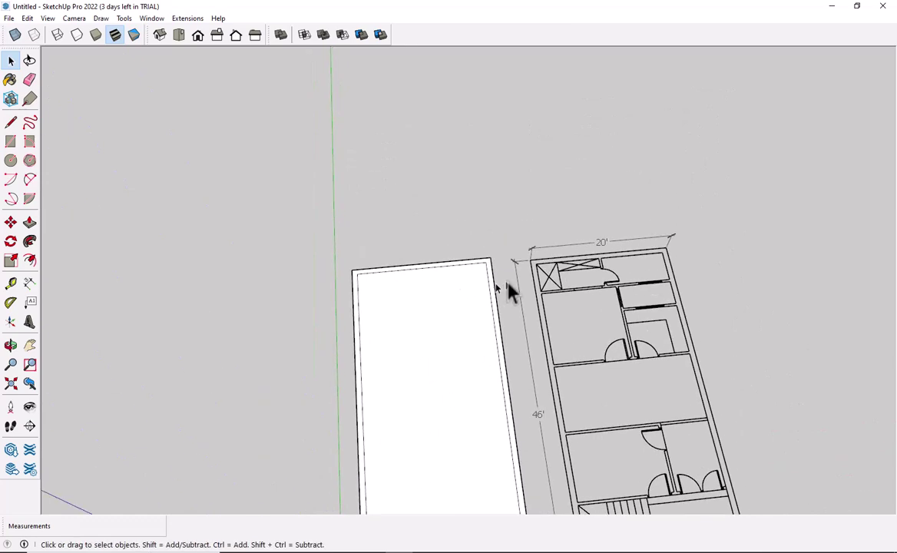
{"action": "scroll", "coordinate": [477, 303], "scroll_direction": "up", "scroll_amount": 3}
{"action": "mouse_move", "coordinate": [443, 317]}
{"action": "middle_mouse_down", "text": "shift"}
{"action": "mouse_move", "coordinate": [416, 300]}
{"action": "mouse_move", "coordinate": [290, 290]}
{"action": "middle_mouse_up", "text": "shift"}
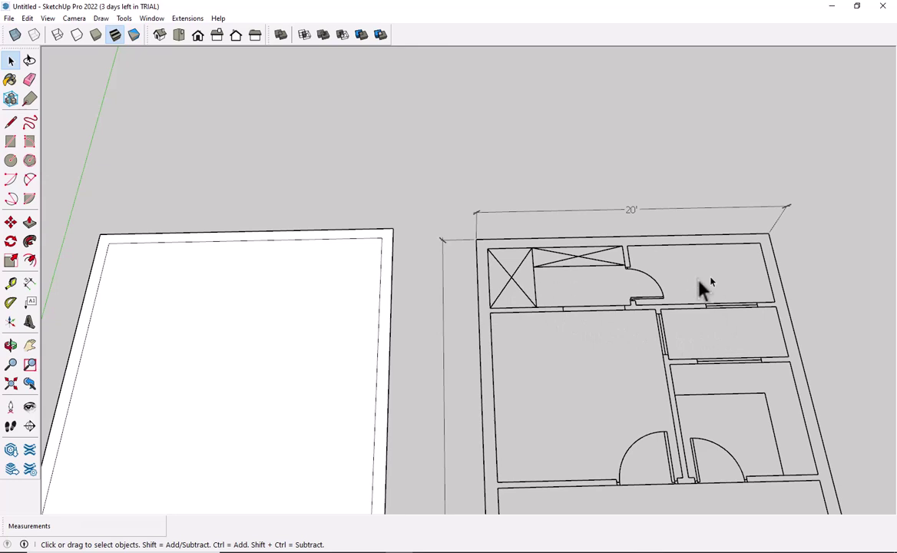
{"action": "scroll", "coordinate": [676, 292], "scroll_direction": "up", "scroll_amount": 3}
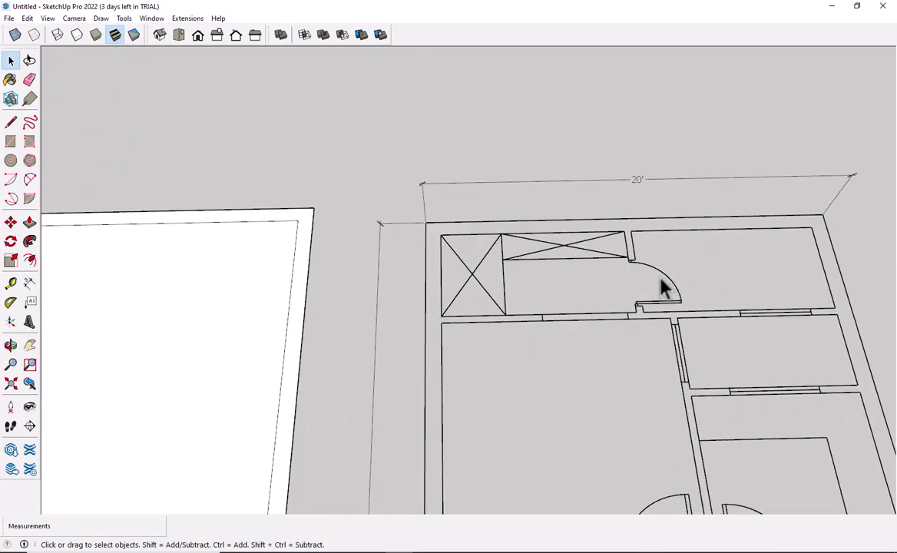
{"action": "middle_click_drag", "start_coordinate": [667, 286], "coordinate": [530, 303], "text": "shift"}
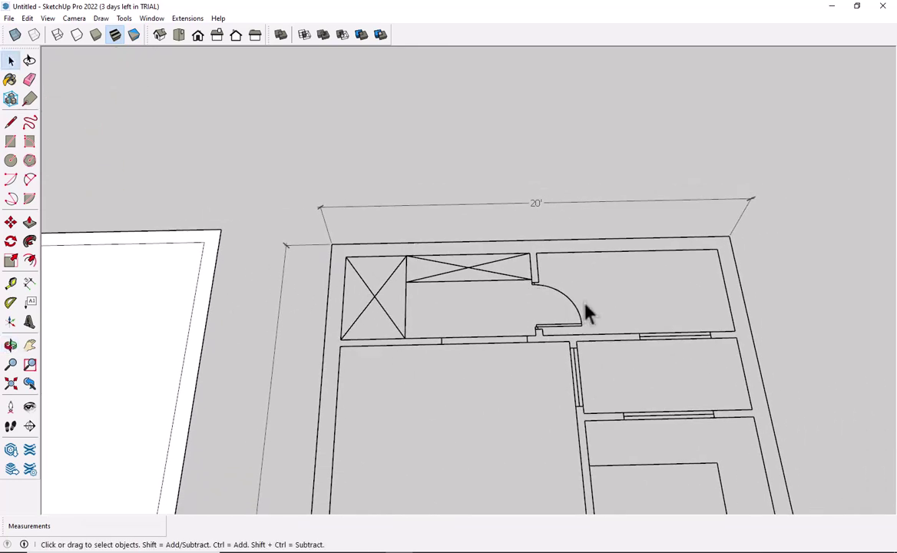
Dimension the top-right room's side on the floor plan as 4' 6"
{"action": "key", "text": "d"}
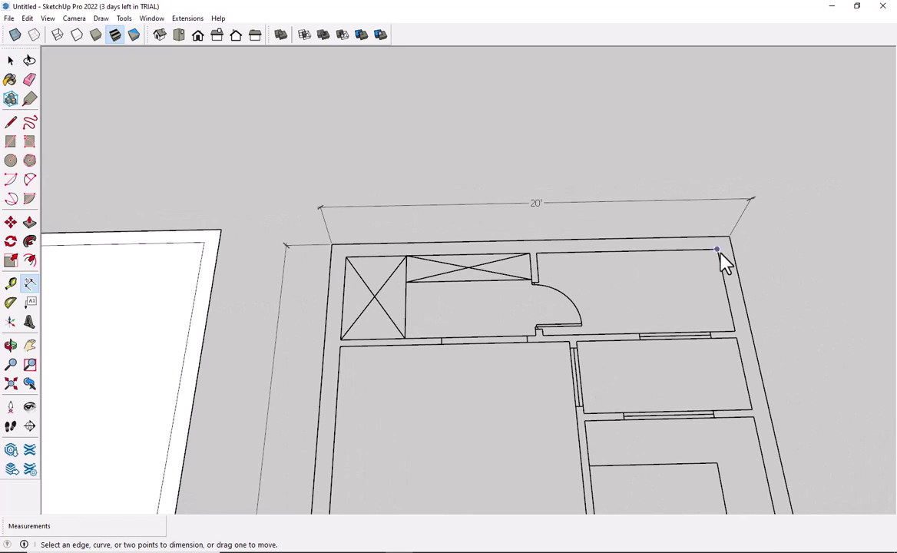
{"action": "left_click", "coordinate": [717, 249]}
{"action": "left_click", "coordinate": [736, 330]}
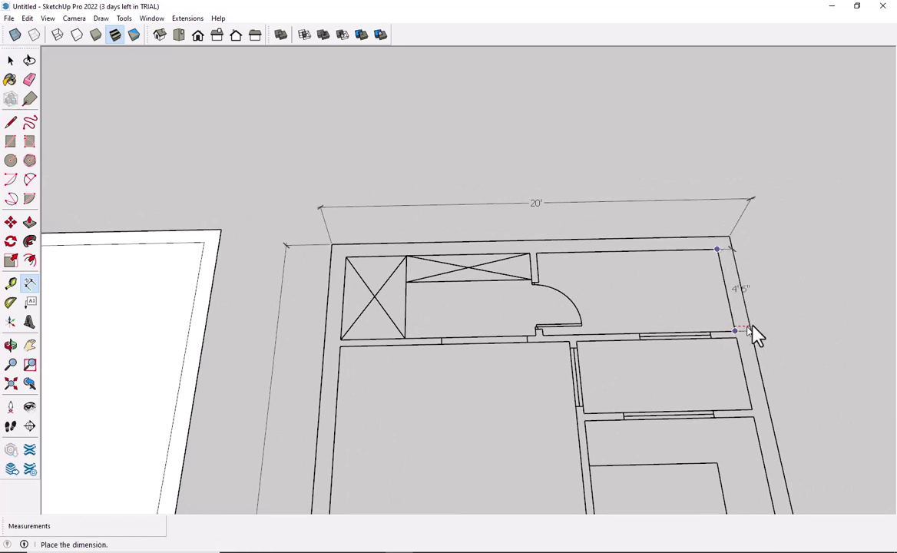
{"action": "left_click", "coordinate": [788, 331]}
{"action": "key", "text": "space"}
Offset a horizontal guide 4' 6" in from the rectangle's top inner edge
{"action": "scroll", "coordinate": [776, 295], "scroll_direction": "up", "scroll_amount": 3}
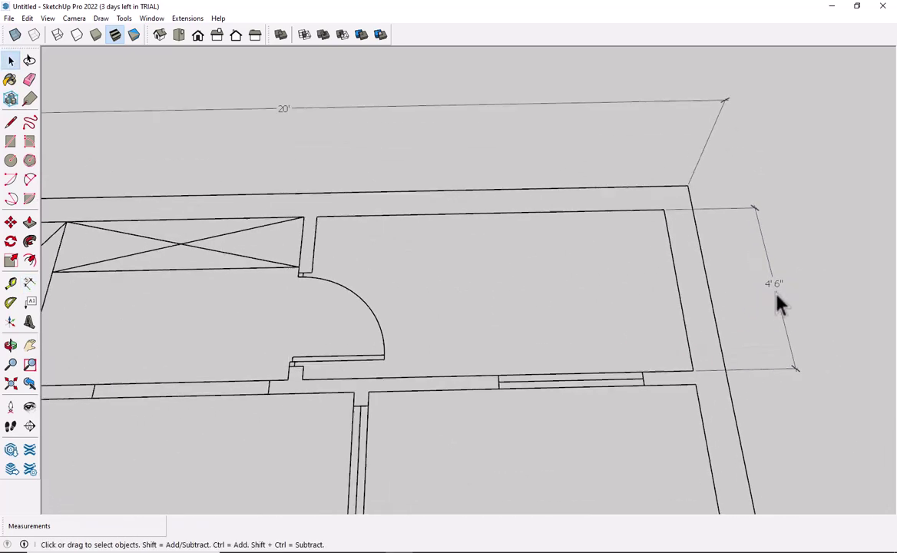
{"action": "scroll", "coordinate": [777, 294], "scroll_direction": "down", "scroll_amount": 2}
{"action": "scroll", "coordinate": [777, 294], "scroll_direction": "down", "scroll_amount": 2}
{"action": "mouse_move", "coordinate": [776, 294]}
{"action": "middle_mouse_down"}
{"action": "mouse_move", "coordinate": [369, 306]}
{"action": "mouse_move", "coordinate": [591, 332]}
{"action": "middle_mouse_up"}
{"action": "mouse_move", "coordinate": [453, 338]}
{"action": "middle_mouse_down"}
{"action": "mouse_move", "coordinate": [420, 320]}
{"action": "mouse_move", "coordinate": [321, 311]}
{"action": "middle_mouse_up"}
{"action": "scroll", "coordinate": [396, 330], "scroll_direction": "up", "scroll_amount": 2}
{"action": "scroll", "coordinate": [400, 330], "scroll_direction": "down", "scroll_amount": 1}
{"action": "scroll", "coordinate": [321, 312], "scroll_direction": "down", "scroll_amount": 2}
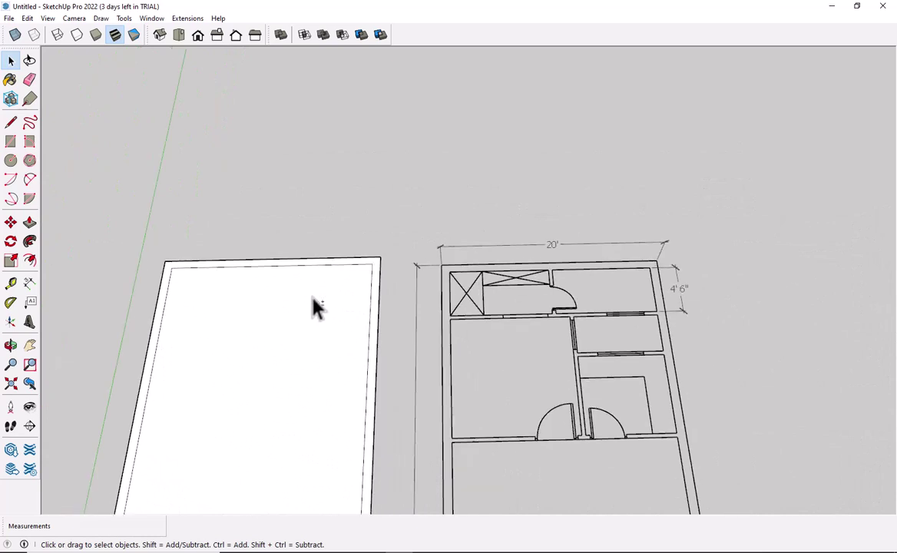
{"action": "scroll", "coordinate": [315, 307], "scroll_direction": "up", "scroll_amount": 1}
{"action": "key", "text": "t"}
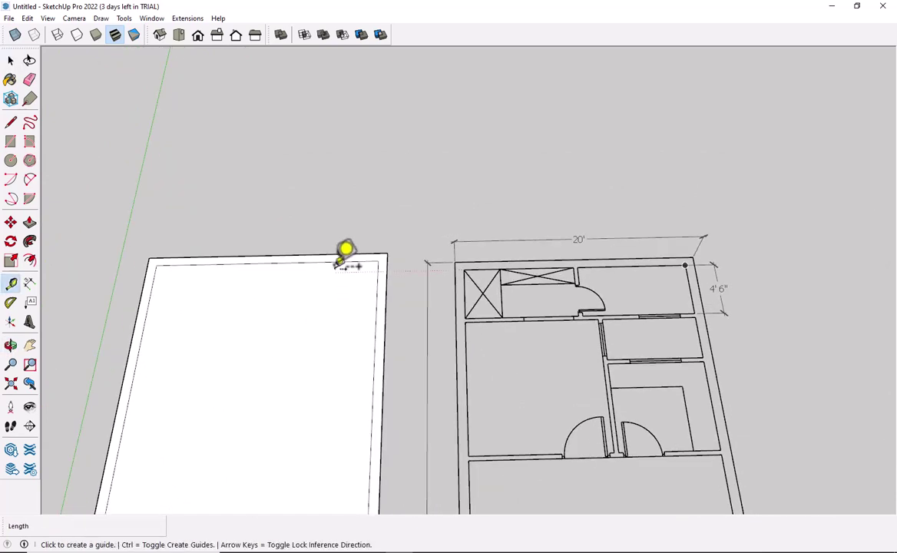
{"action": "left_click", "coordinate": [333, 263]}
{"action": "type", "text": "4'"}
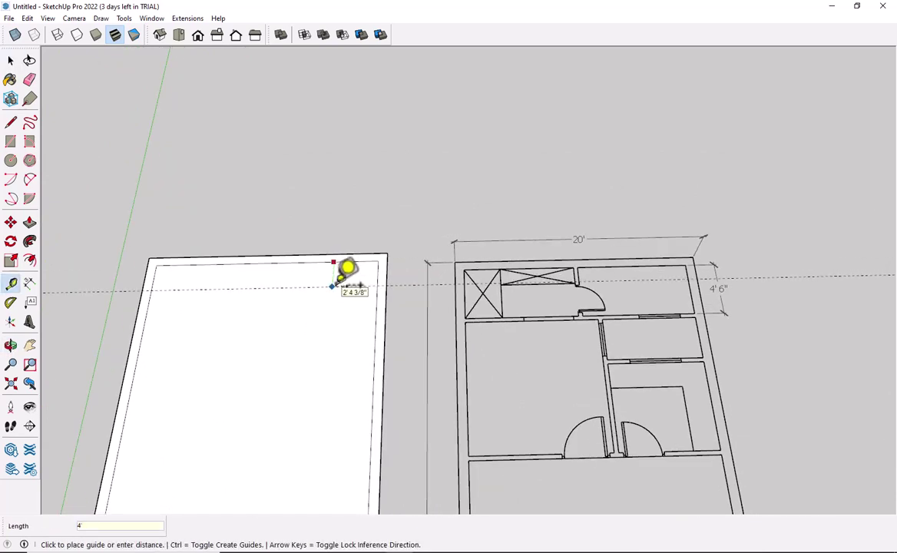
{"action": "type", "text": "6"}
{"action": "key", "text": "Return"}
{"action": "key", "text": "space"}
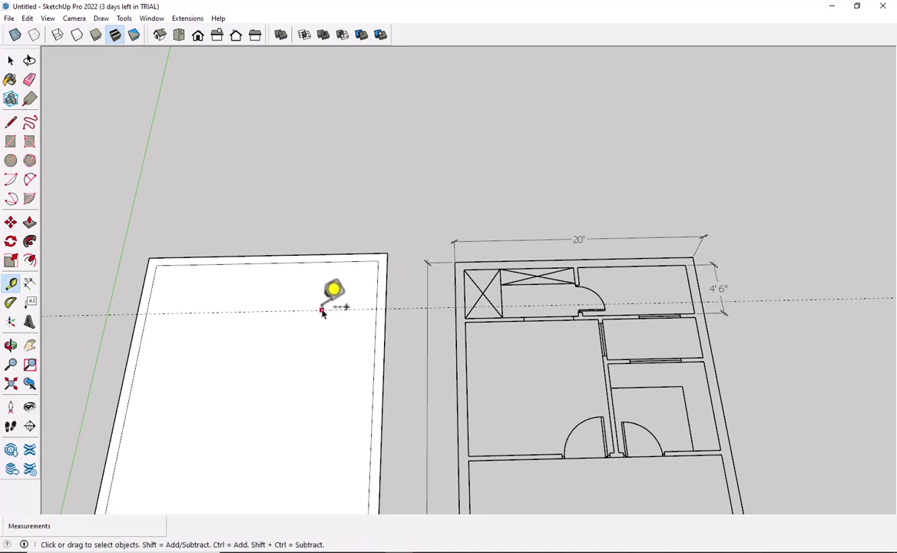
{"action": "scroll", "coordinate": [323, 314], "scroll_direction": "up", "scroll_amount": 1}
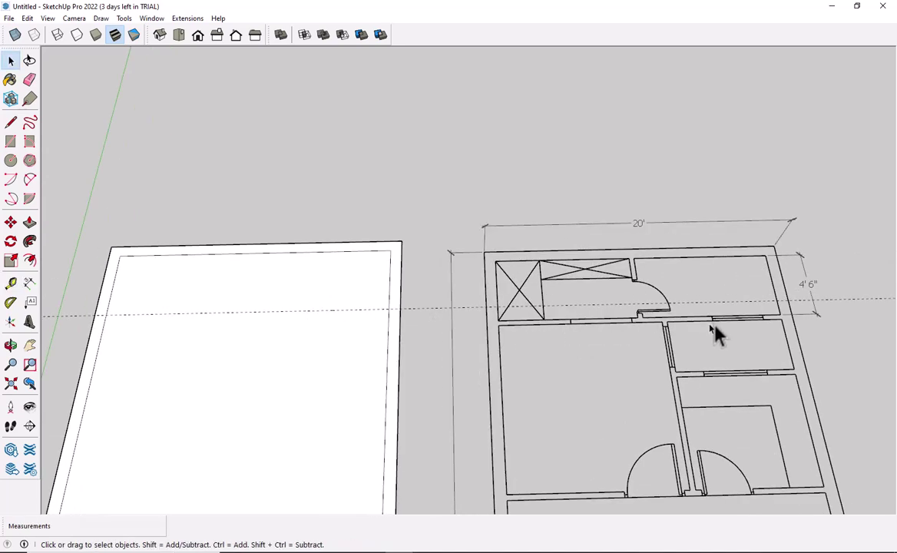
Add a second guide from the 4' 6" guide and bring the floor plan back into view
{"action": "key", "text": "t"}
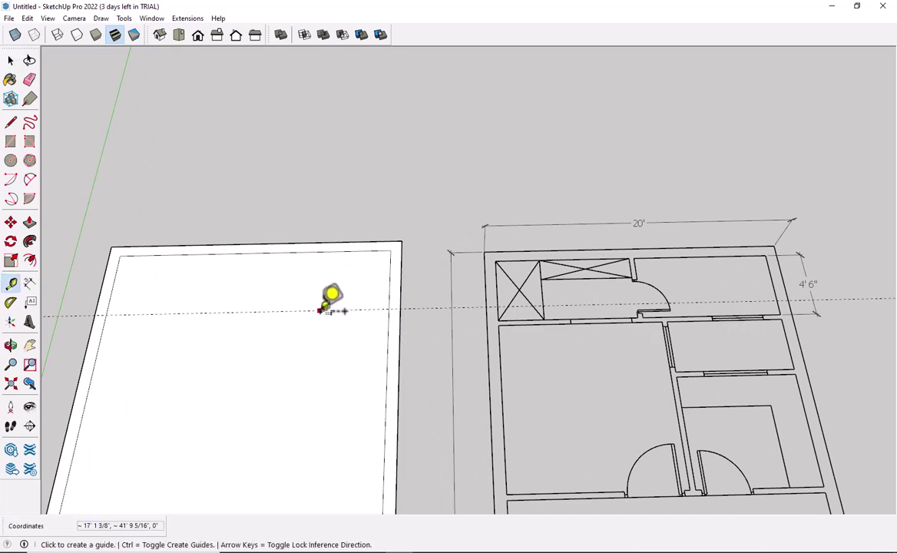
{"action": "left_click", "coordinate": [321, 311]}
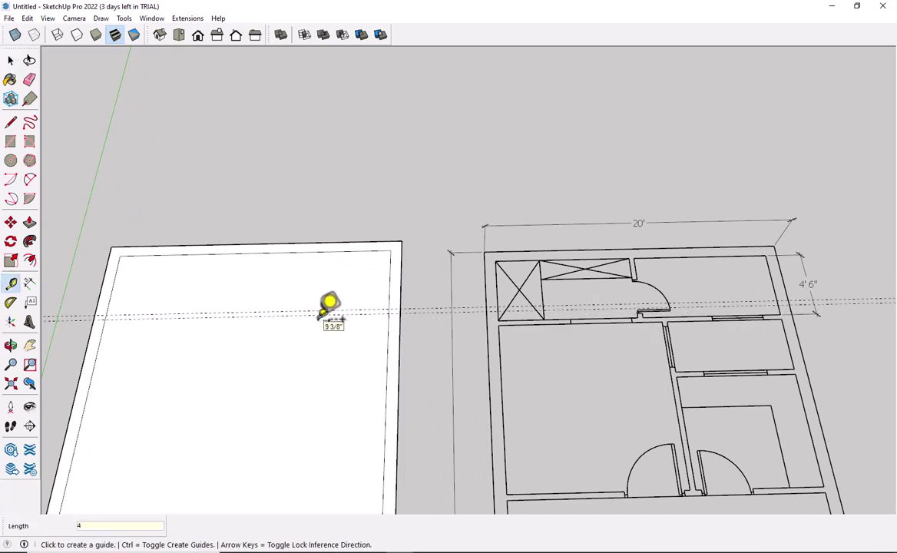
{"action": "mouse_move", "coordinate": [290, 311]}
{"action": "middle_mouse_down", "text": "shift"}
{"action": "mouse_move", "coordinate": [307, 337]}
{"action": "mouse_move", "coordinate": [342, 352]}
{"action": "middle_mouse_up", "text": "shift"}
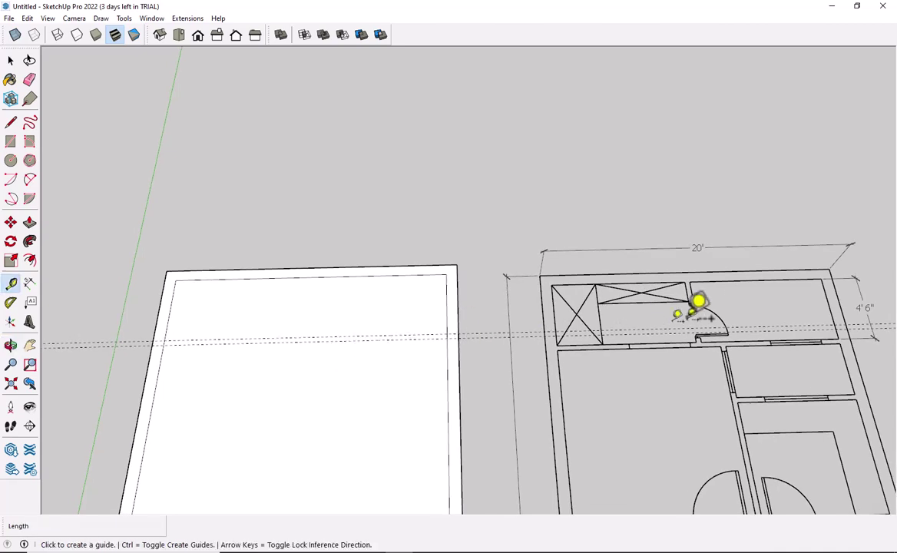
{"action": "key", "text": "space"}
{"action": "scroll", "coordinate": [730, 315], "scroll_direction": "down", "scroll_amount": 1}
Measure the floor plan from the closet wall corner to the door-side wall corner
{"action": "scroll", "coordinate": [730, 315], "scroll_direction": "up", "scroll_amount": 1}
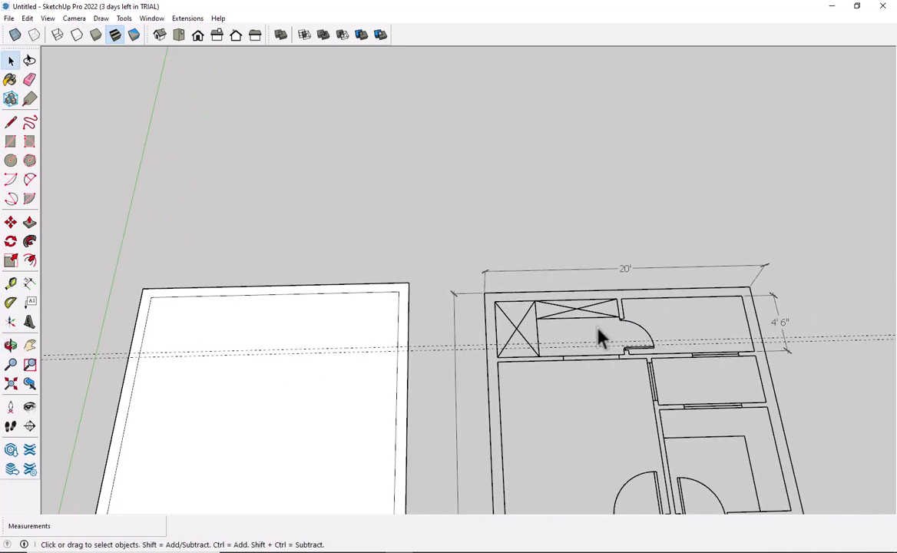
{"action": "scroll", "coordinate": [601, 337], "scroll_direction": "up", "scroll_amount": 2}
{"action": "key", "text": "d"}
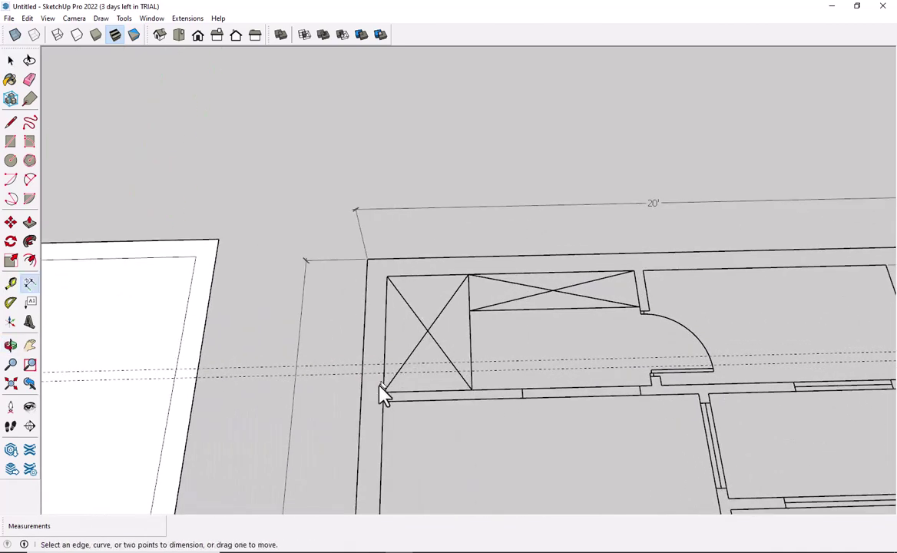
{"action": "left_click", "coordinate": [384, 393]}
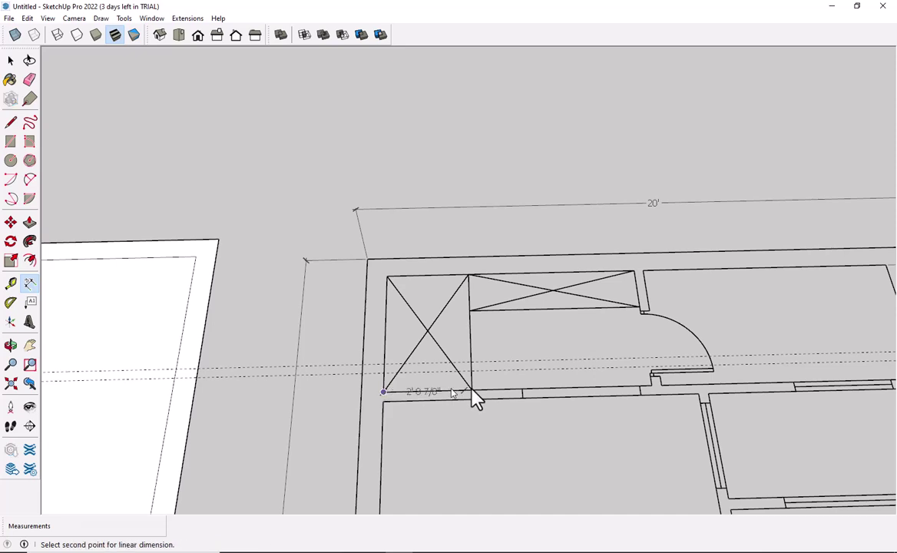
{"action": "left_click", "coordinate": [651, 384]}
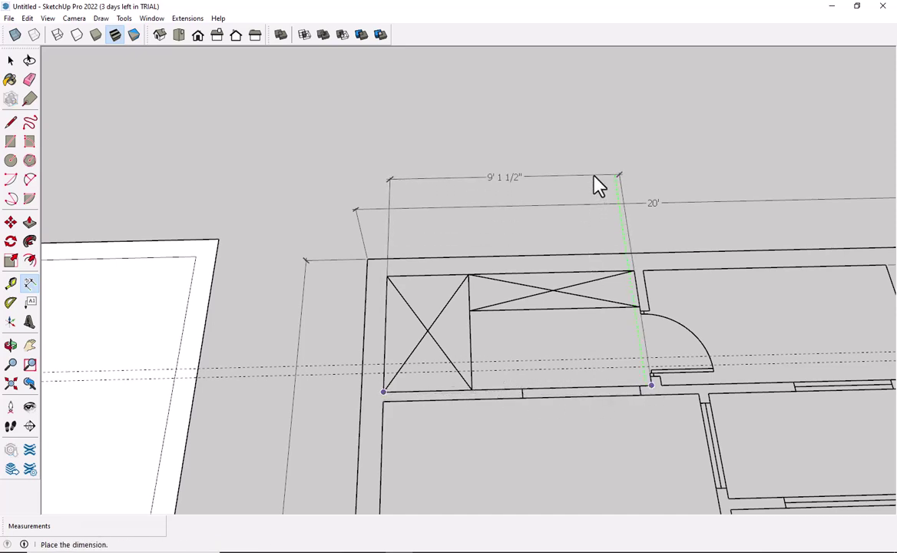
{"action": "key", "text": "space"}
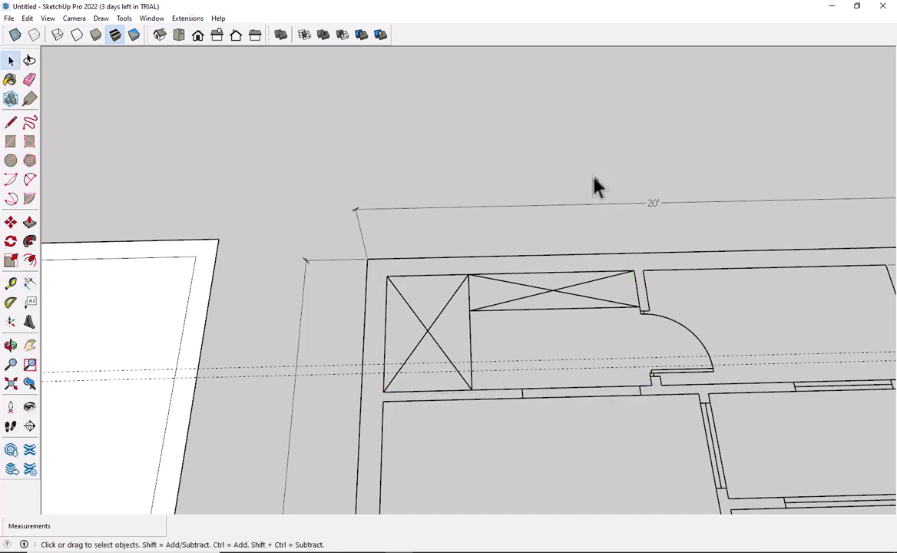
Place a vertical interior-wall guide about 9' in from the rectangle's left inner edge
{"action": "scroll", "coordinate": [311, 370], "scroll_direction": "down", "scroll_amount": 3}
{"action": "middle_click_drag", "start_coordinate": [310, 370], "coordinate": [388, 374]}
{"action": "key", "text": "t"}
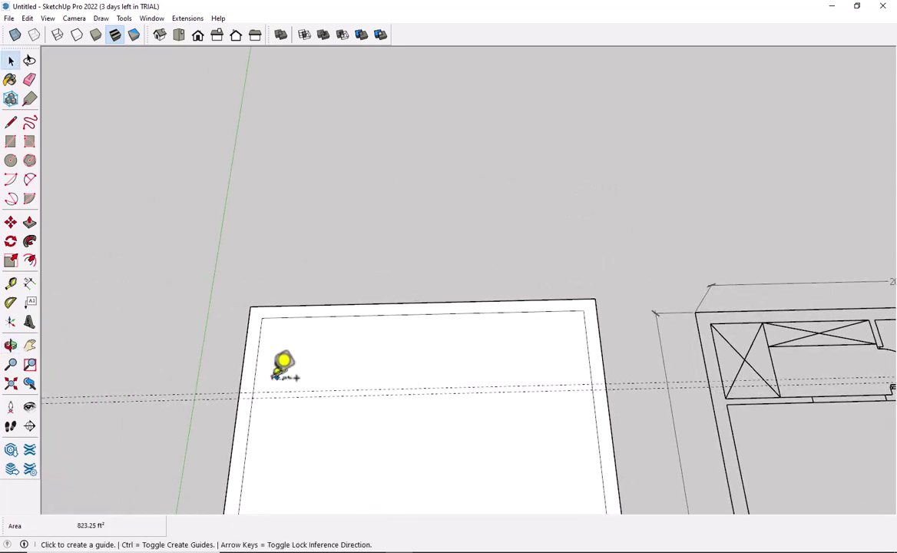
{"action": "left_click", "coordinate": [257, 362]}
{"action": "key", "text": "Escape"}
{"action": "left_click", "coordinate": [258, 349]}
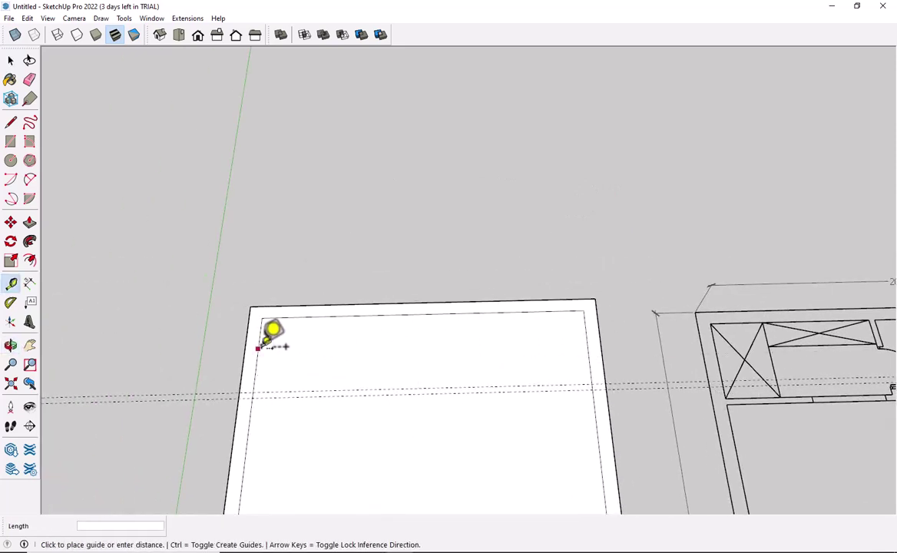
{"action": "left_click", "coordinate": [308, 348]}
Check the wall thickness on the plan and offset a second guide 4 inches beside the first
{"action": "mouse_move", "coordinate": [457, 351]}
{"action": "middle_mouse_down", "text": "shift"}
{"action": "mouse_move", "coordinate": [491, 351]}
{"action": "mouse_move", "coordinate": [299, 360]}
{"action": "middle_mouse_up", "text": "shift"}
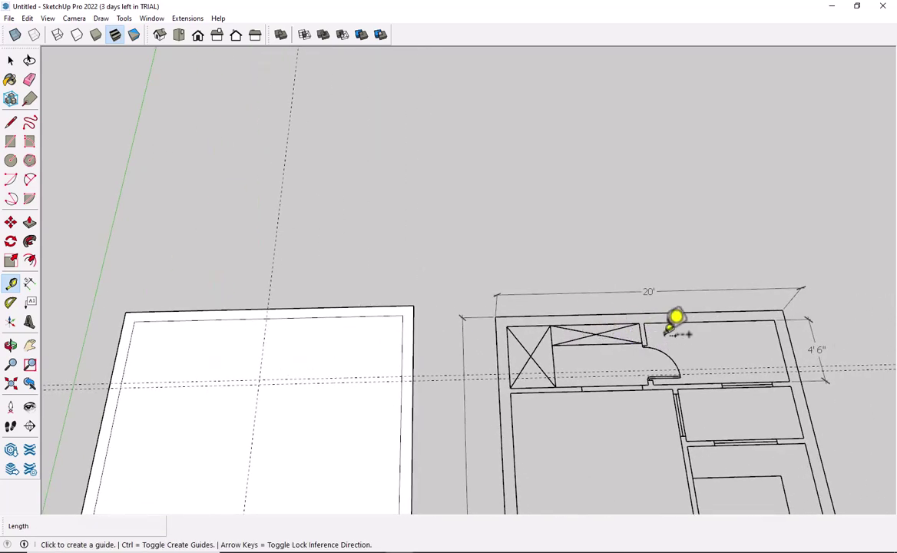
{"action": "left_click", "coordinate": [267, 331]}
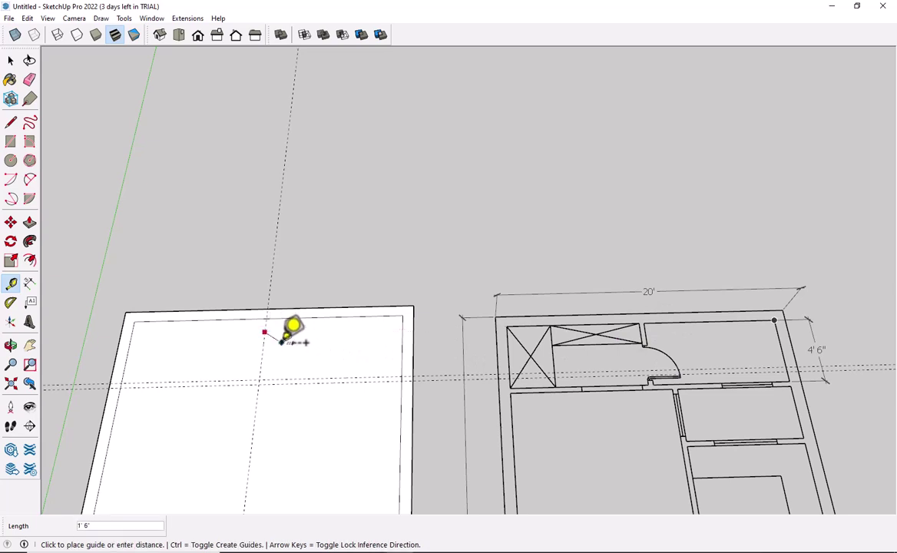
{"action": "left_click", "coordinate": [270, 348]}
{"action": "left_click", "coordinate": [269, 347]}
{"action": "left_click", "coordinate": [273, 347]}
{"action": "left_click", "coordinate": [263, 343]}
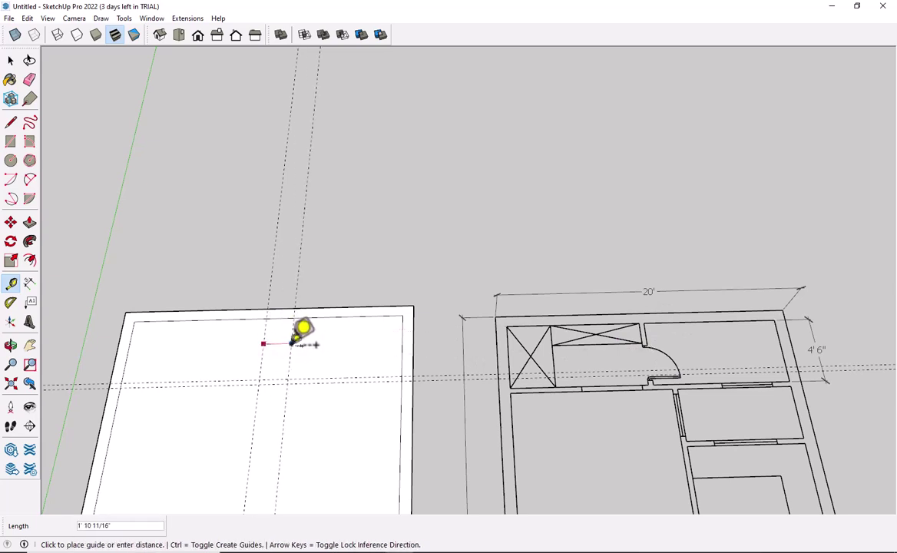
{"action": "type", "text": "4"}
{"action": "key", "text": "Escape"}
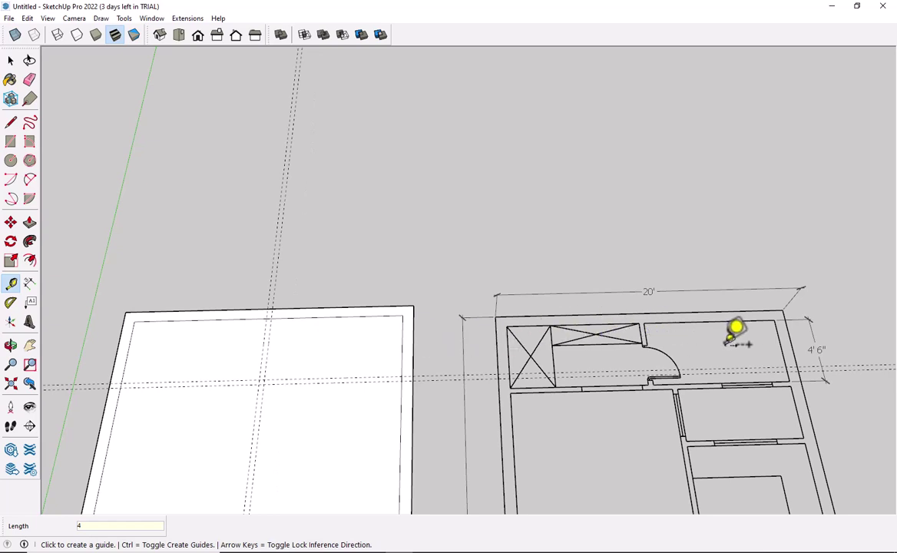
{"action": "key", "text": "space"}
{"action": "key", "text": "d"}
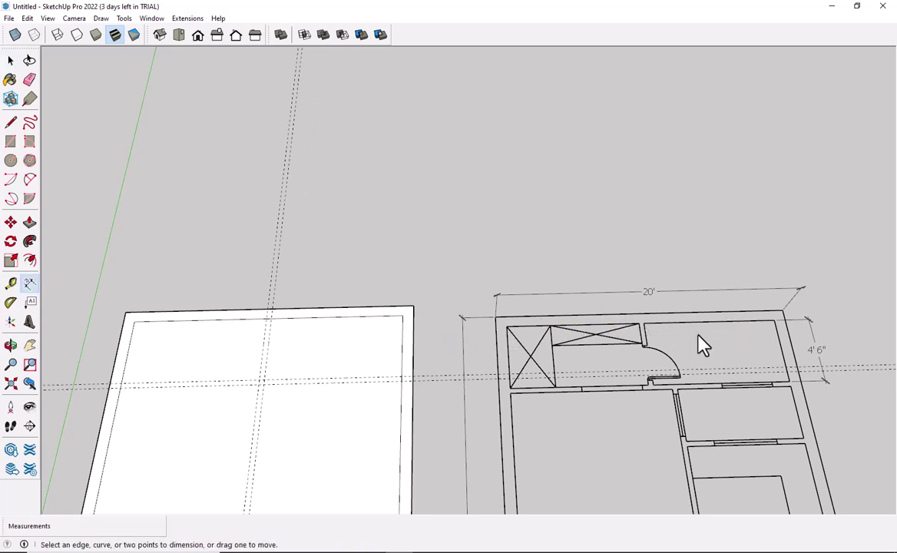
{"action": "scroll", "coordinate": [697, 345], "scroll_direction": "up", "scroll_amount": 3}
{"action": "left_click", "coordinate": [610, 316]}
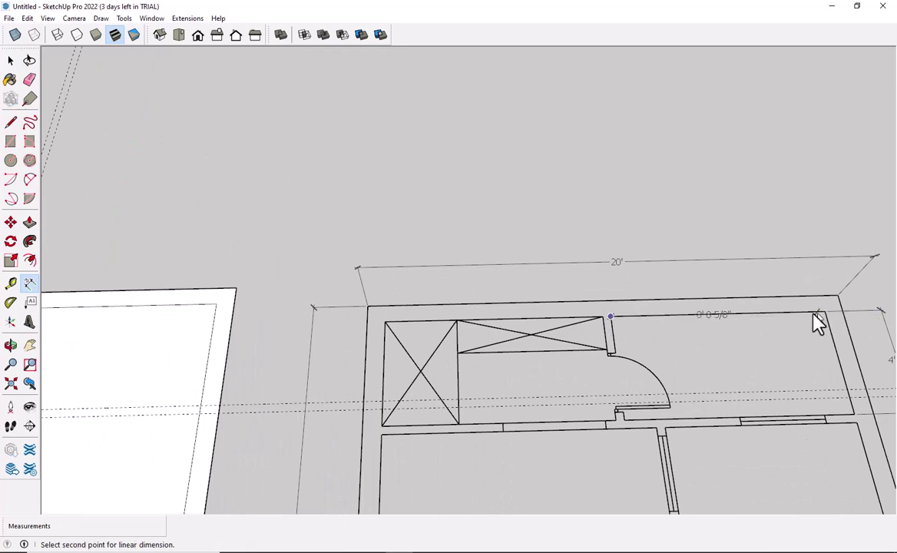
{"action": "key", "text": "Escape"}
{"action": "middle_click_drag", "start_coordinate": [201, 327], "coordinate": [468, 336], "text": "shift"}
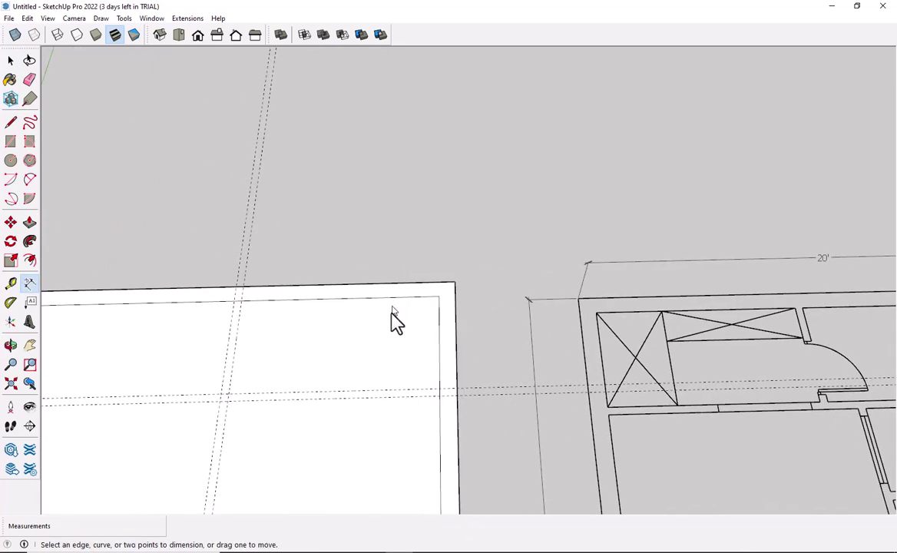
{"action": "left_click", "coordinate": [240, 300]}
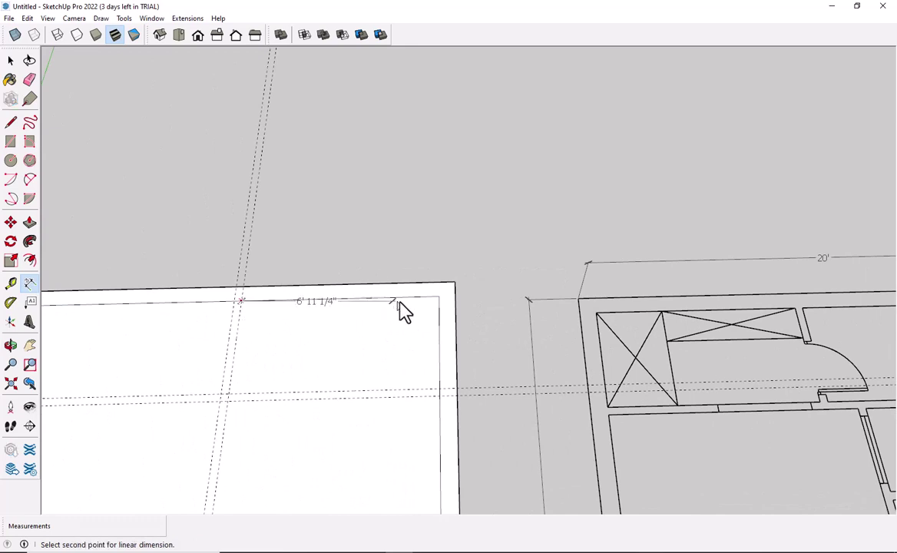
{"action": "left_click", "coordinate": [439, 297]}
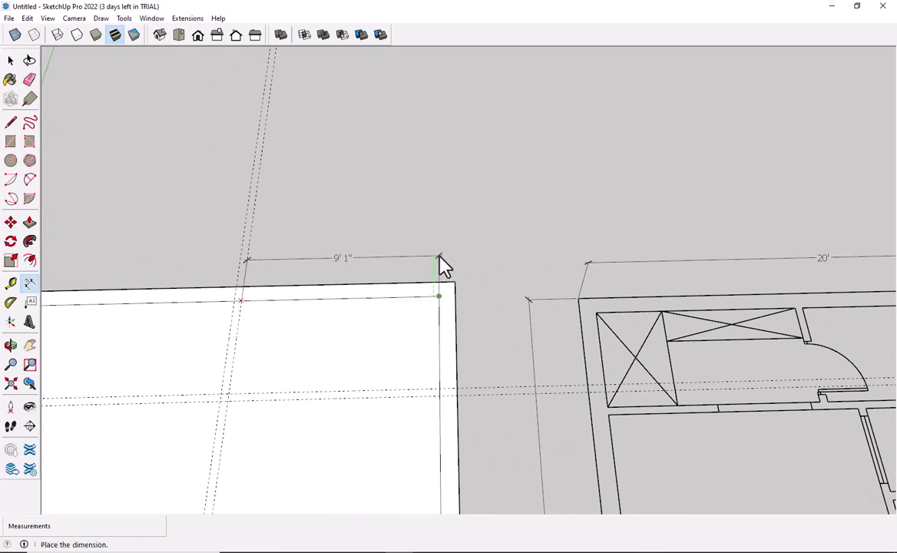
{"action": "left_click", "coordinate": [441, 263]}
{"action": "key", "text": "space"}
{"action": "middle_click_drag", "start_coordinate": [348, 346], "coordinate": [376, 297]}
{"action": "scroll", "coordinate": [370, 347], "scroll_direction": "up", "scroll_amount": 2}
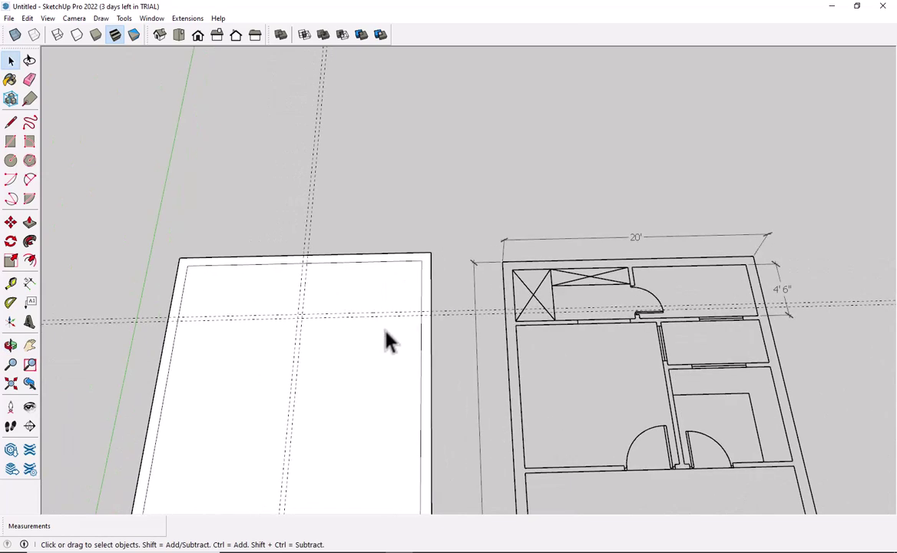
{"action": "mouse_move", "coordinate": [387, 340]}
{"action": "middle_mouse_down", "text": "shift"}
{"action": "mouse_move", "coordinate": [391, 309]}
{"action": "mouse_move", "coordinate": [453, 308]}
{"action": "middle_mouse_up", "text": "shift"}
{"action": "scroll", "coordinate": [393, 318], "scroll_direction": "up", "scroll_amount": 2}
{"action": "middle_click_drag", "start_coordinate": [843, 279], "coordinate": [700, 281]}
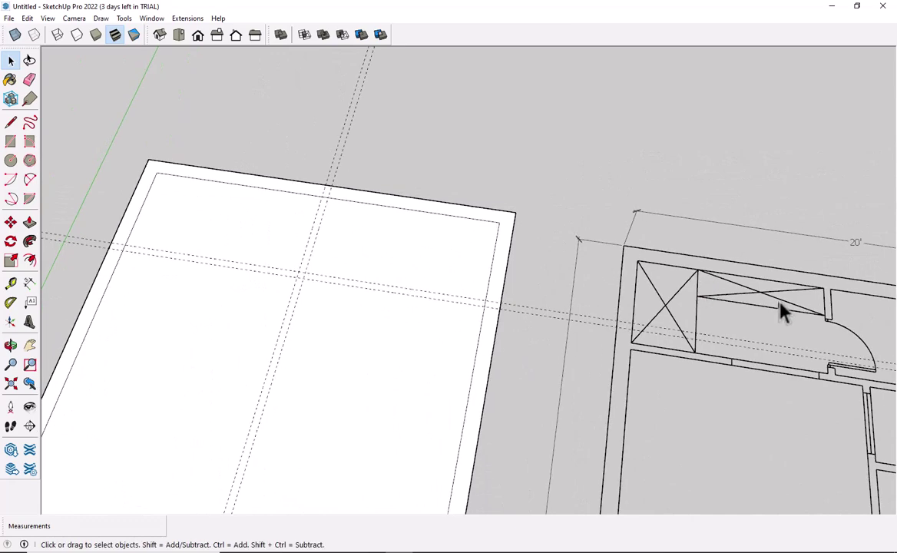
{"action": "mouse_move", "coordinate": [782, 310]}
{"action": "middle_mouse_down", "text": "shift"}
{"action": "mouse_move", "coordinate": [811, 341]}
{"action": "mouse_move", "coordinate": [791, 322]}
{"action": "mouse_move", "coordinate": [655, 278]}
{"action": "middle_mouse_up", "text": "shift"}
{"action": "scroll", "coordinate": [792, 323], "scroll_direction": "down", "scroll_amount": 3}
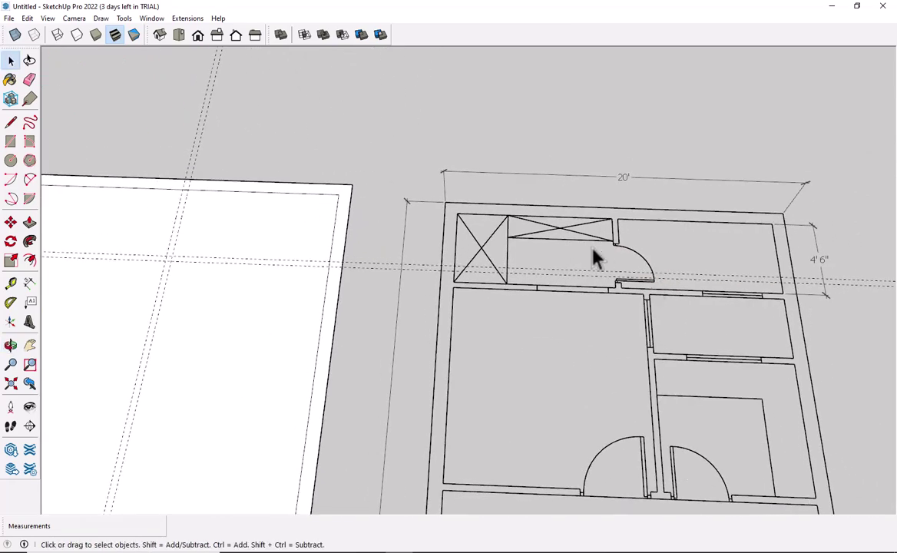
{"action": "middle_click_drag", "start_coordinate": [595, 255], "coordinate": [665, 248]}
{"action": "scroll", "coordinate": [669, 246], "scroll_direction": "up", "scroll_amount": 1}
{"action": "scroll", "coordinate": [674, 238], "scroll_direction": "up", "scroll_amount": 1}
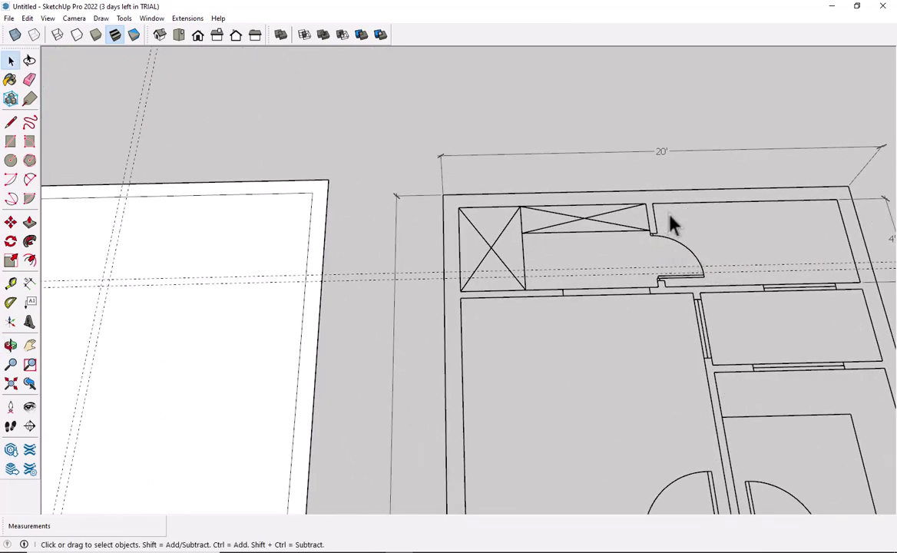
{"action": "key", "text": "d"}
{"action": "left_click", "coordinate": [653, 204]}
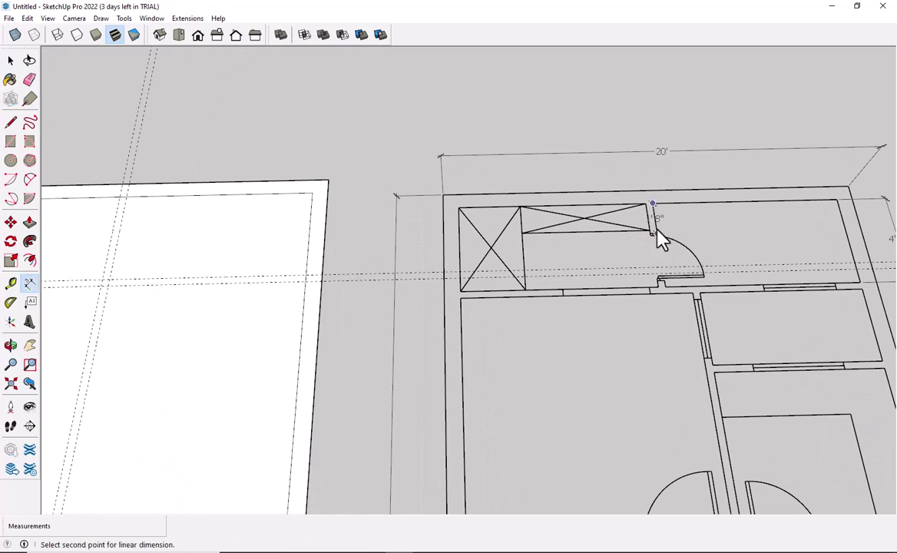
{"action": "left_click", "coordinate": [657, 233]}
{"action": "key", "text": "Escape"}
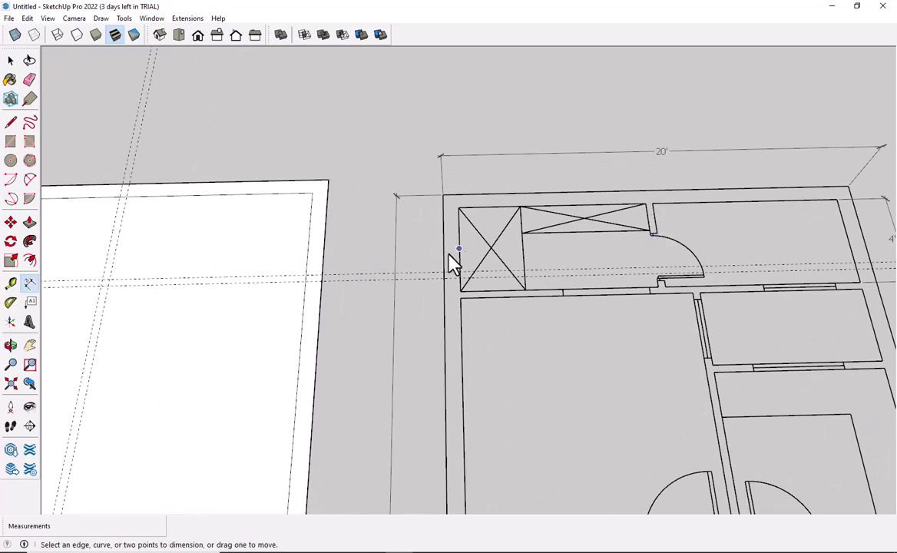
{"action": "middle_click_drag", "start_coordinate": [451, 261], "coordinate": [525, 270], "text": "shift"}
{"action": "middle_click_drag", "start_coordinate": [210, 234], "coordinate": [334, 255], "text": "shift"}
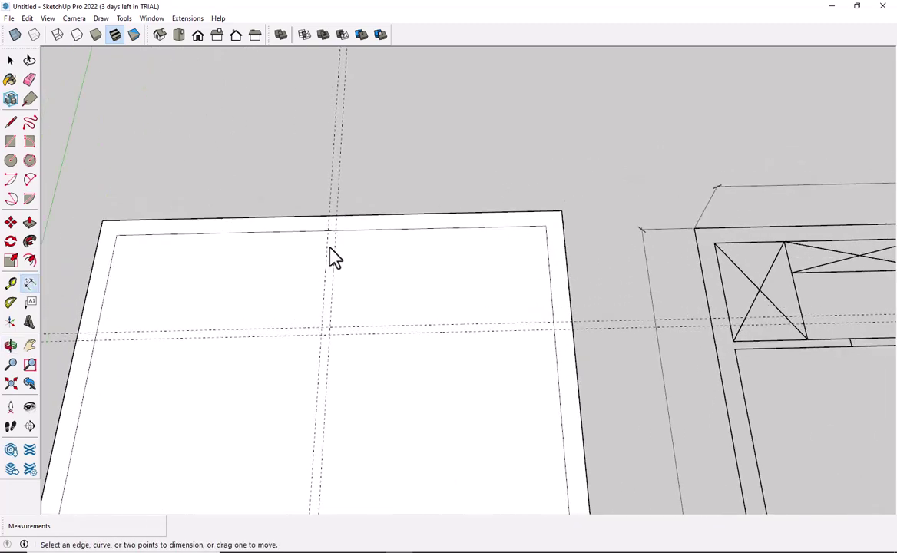
Place a guide 1' 8" below the rectangle's top inner edge
{"action": "key", "text": "t"}
{"action": "left_click", "coordinate": [341, 229]}
{"action": "type", "text": "1'8"}
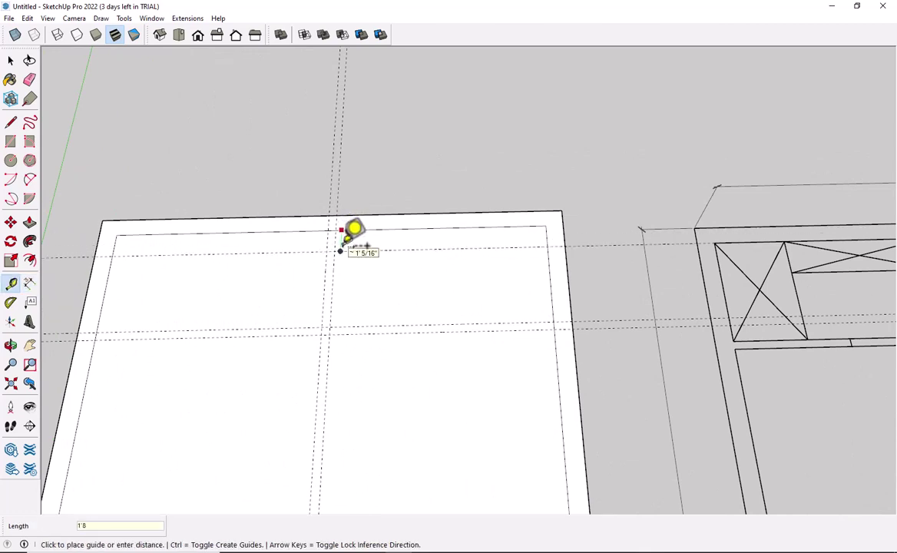
{"action": "key", "text": "Escape"}
{"action": "mouse_move", "coordinate": [396, 265]}
{"action": "middle_mouse_down"}
{"action": "mouse_move", "coordinate": [415, 265]}
{"action": "mouse_move", "coordinate": [395, 273]}
{"action": "mouse_move", "coordinate": [344, 264]}
{"action": "middle_mouse_up"}
Offset another guide 4.6 from the existing horizontal guide pair
{"action": "scroll", "coordinate": [344, 264], "scroll_direction": "up", "scroll_amount": 3}
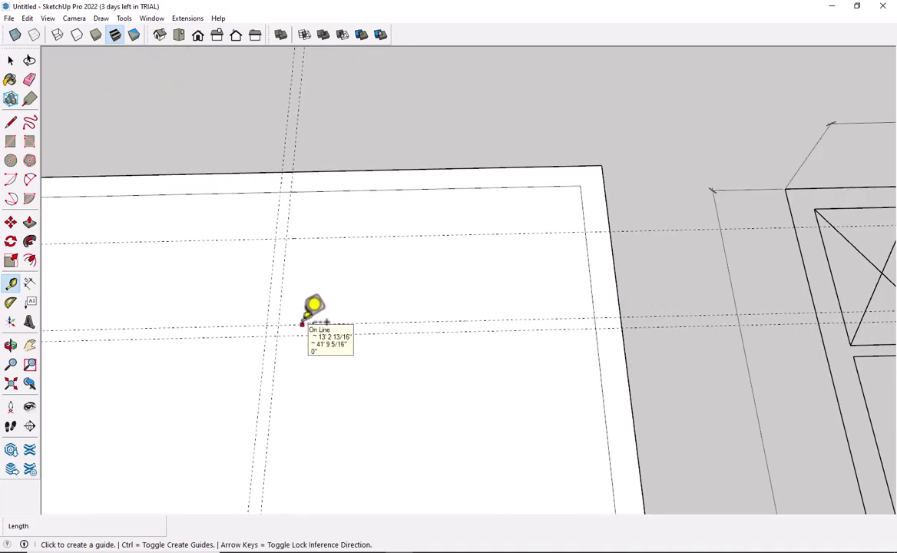
{"action": "left_click", "coordinate": [301, 323]}
{"action": "type", "text": "4."}
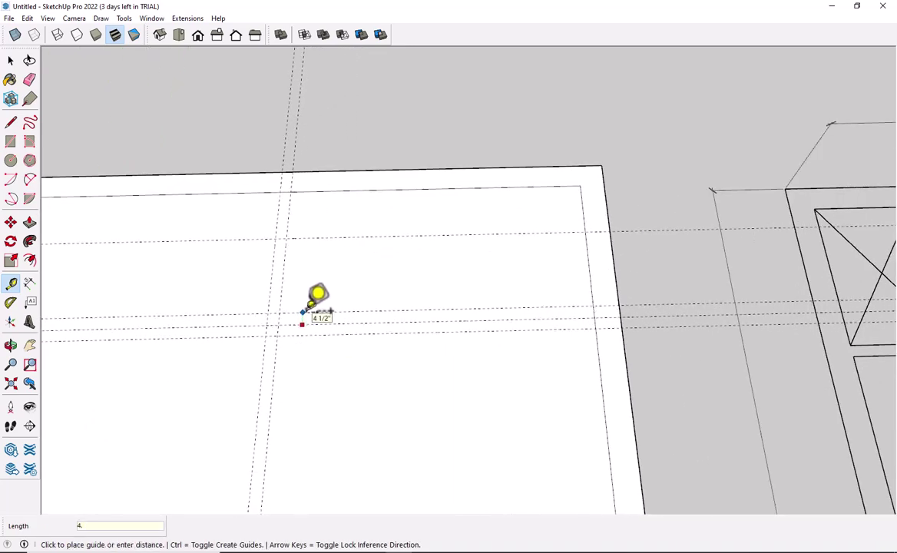
{"action": "type", "text": "6"}
{"action": "key", "text": "Return"}
{"action": "key", "text": "space"}
{"action": "middle_click_drag", "start_coordinate": [245, 327], "coordinate": [418, 329]}
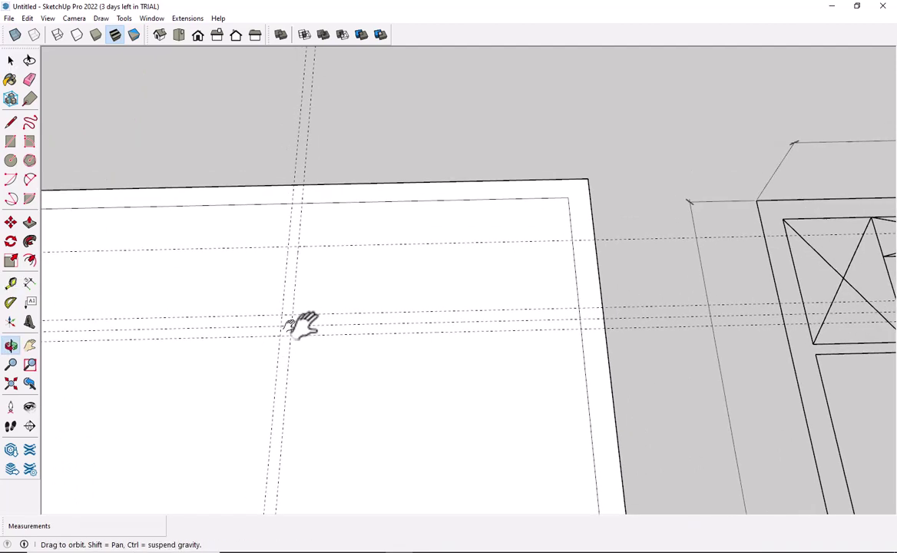
Draw a thin wall strip between the horizontal guides, a stub wall and a small partition notch
{"action": "key", "text": "r"}
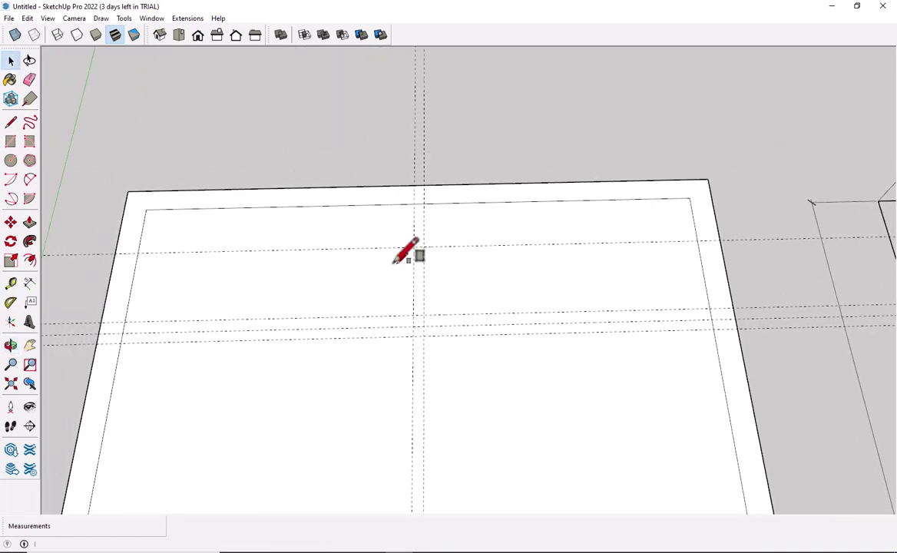
{"action": "left_click", "coordinate": [121, 332]}
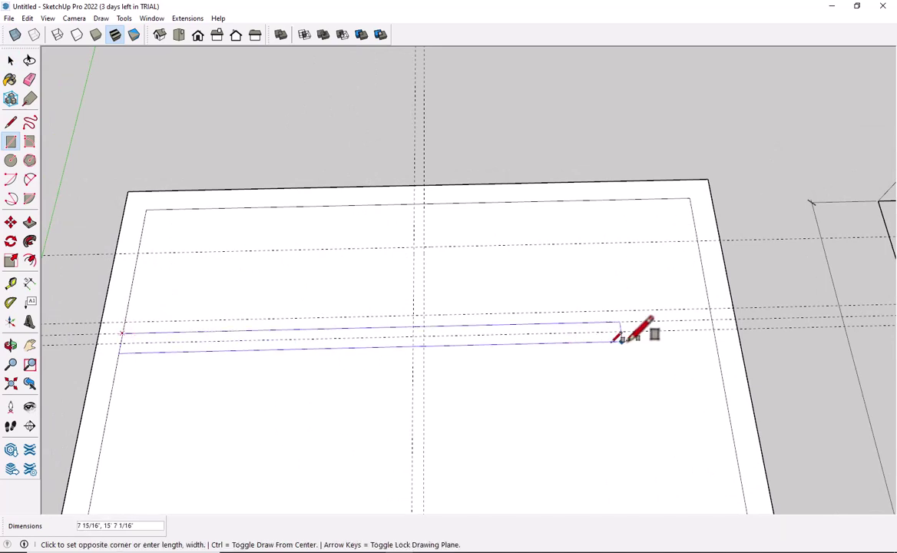
{"action": "left_click", "coordinate": [716, 329]}
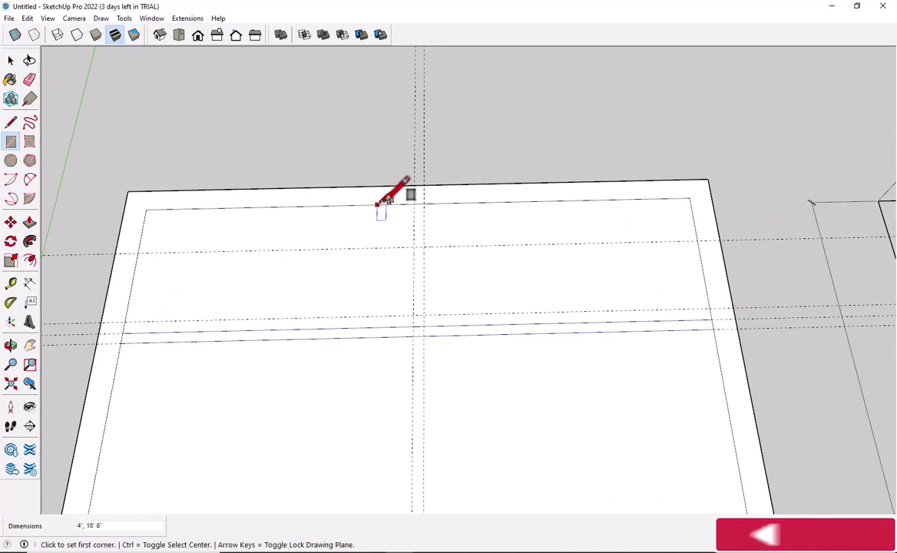
{"action": "left_click", "coordinate": [413, 204]}
{"action": "left_click", "coordinate": [424, 246]}
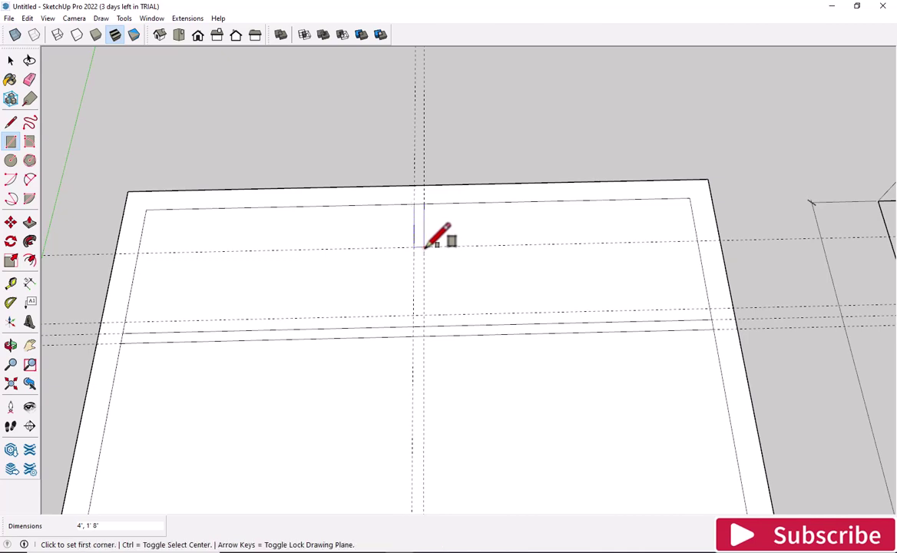
{"action": "left_click", "coordinate": [423, 325]}
{"action": "key", "text": "space"}
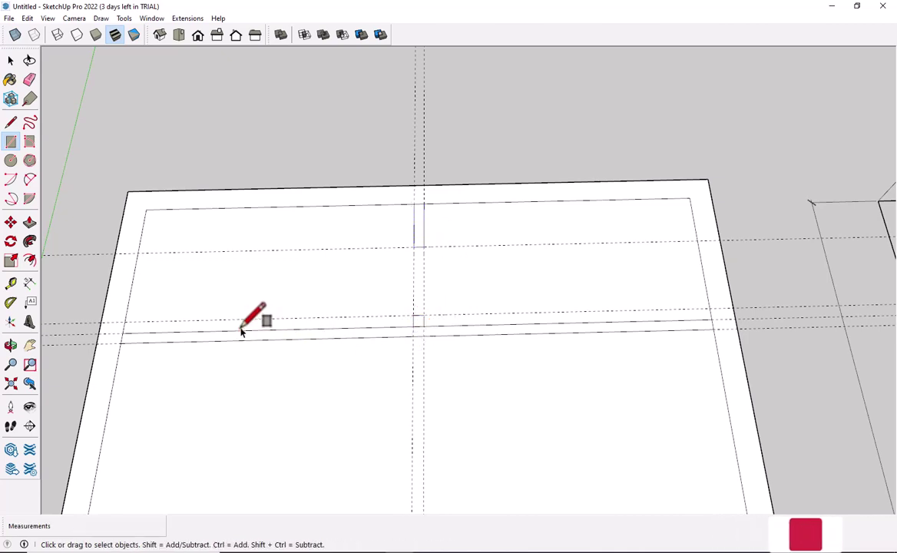
Erase the horizontal and vertical guide lines
{"action": "key", "text": "e"}
{"action": "left_click", "coordinate": [295, 249]}
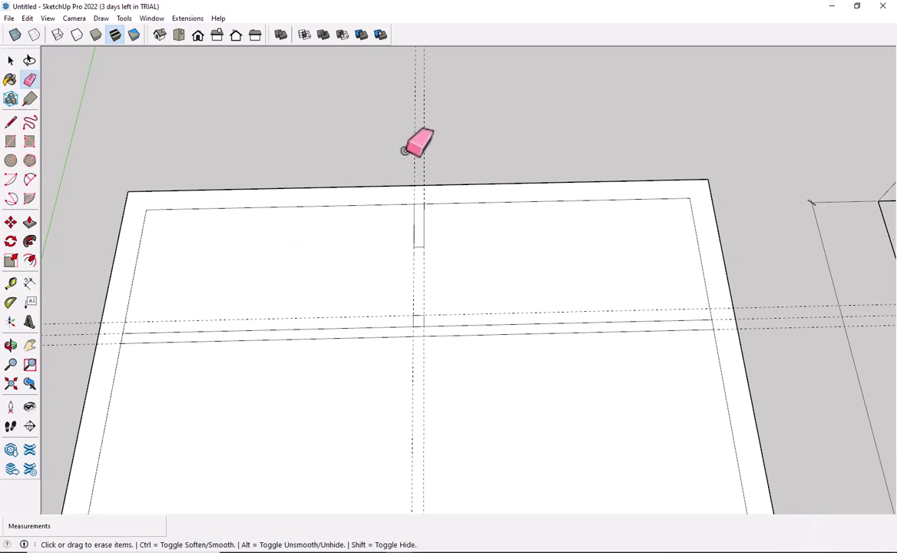
{"action": "left_click", "coordinate": [405, 150]}
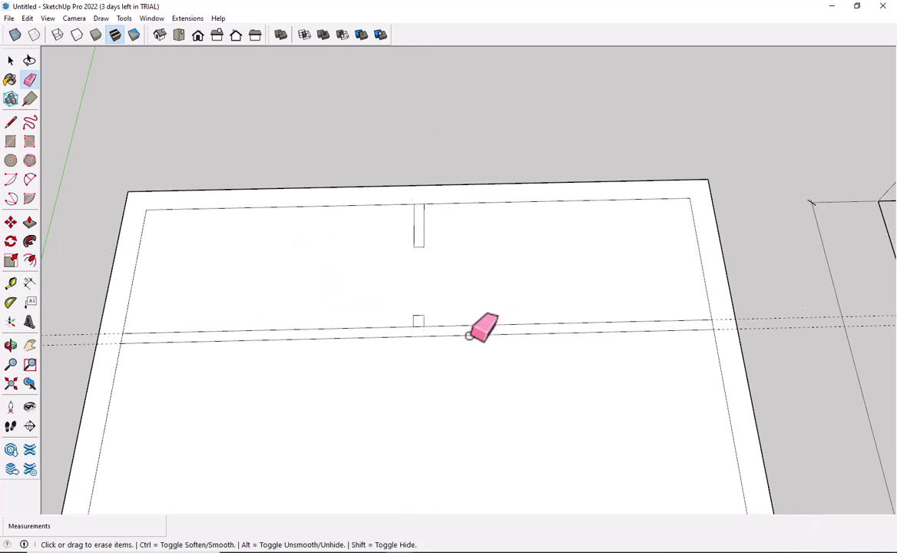
{"action": "scroll", "coordinate": [469, 335], "scroll_direction": "up", "scroll_amount": 3}
{"action": "middle_click_drag", "start_coordinate": [531, 327], "coordinate": [239, 319], "text": "shift"}
{"action": "scroll", "coordinate": [615, 353], "scroll_direction": "down", "scroll_amount": 2}
{"action": "scroll", "coordinate": [567, 381], "scroll_direction": "down", "scroll_amount": 1}
{"action": "middle_click_drag", "start_coordinate": [567, 381], "coordinate": [265, 322], "text": "shift"}
{"action": "key", "text": "space"}
{"action": "scroll", "coordinate": [753, 314], "scroll_direction": "down", "scroll_amount": 1}
{"action": "scroll", "coordinate": [757, 308], "scroll_direction": "down", "scroll_amount": 2}
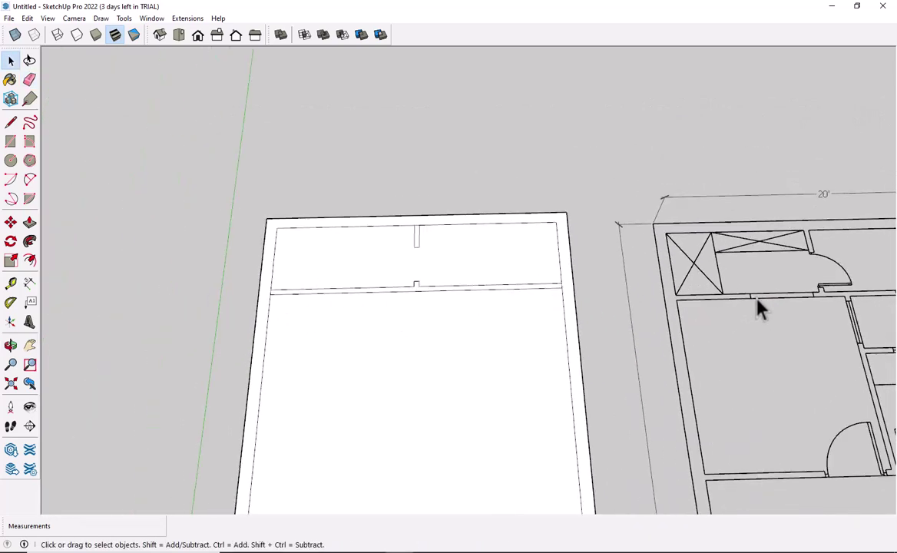
{"action": "scroll", "coordinate": [776, 307], "scroll_direction": "up", "scroll_amount": 2}
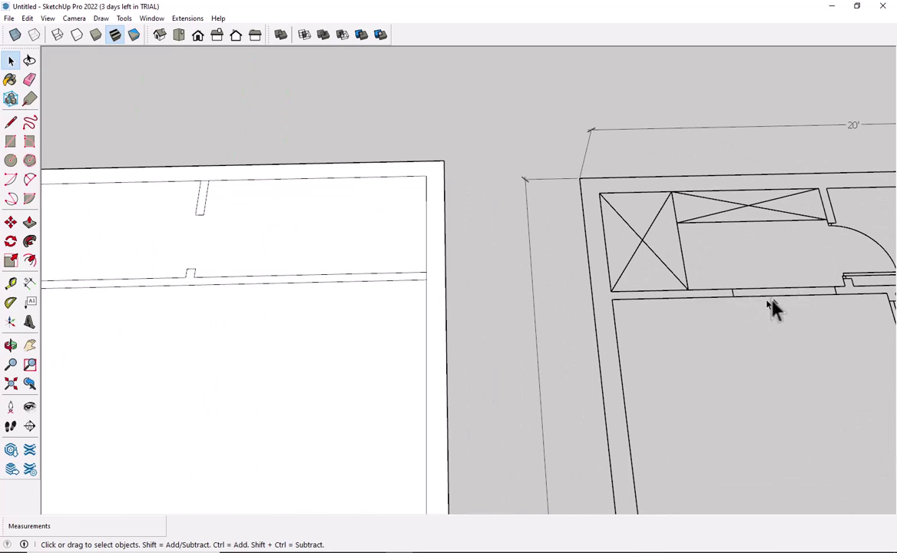
{"action": "middle_click_drag", "start_coordinate": [806, 311], "coordinate": [692, 294]}
{"action": "scroll", "coordinate": [671, 297], "scroll_direction": "up", "scroll_amount": 2}
{"action": "key", "text": "d"}
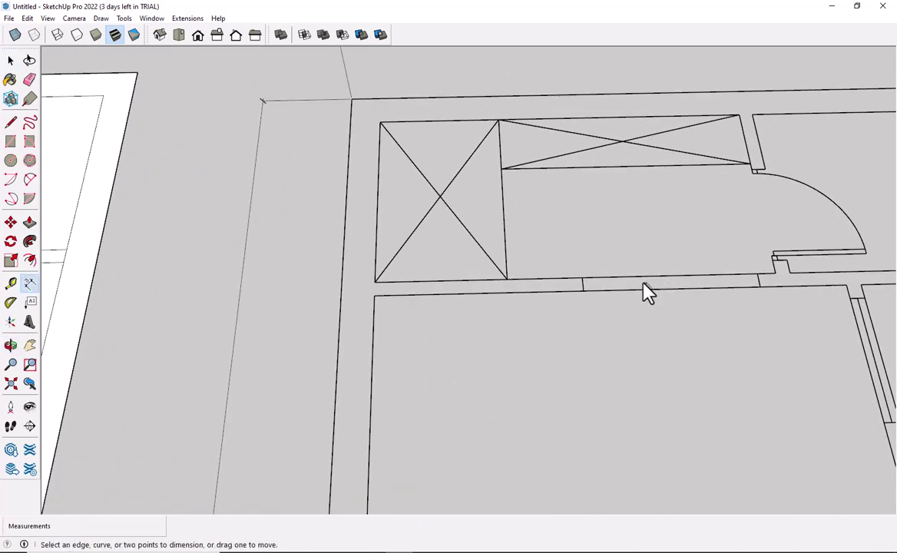
{"action": "left_click", "coordinate": [583, 290]}
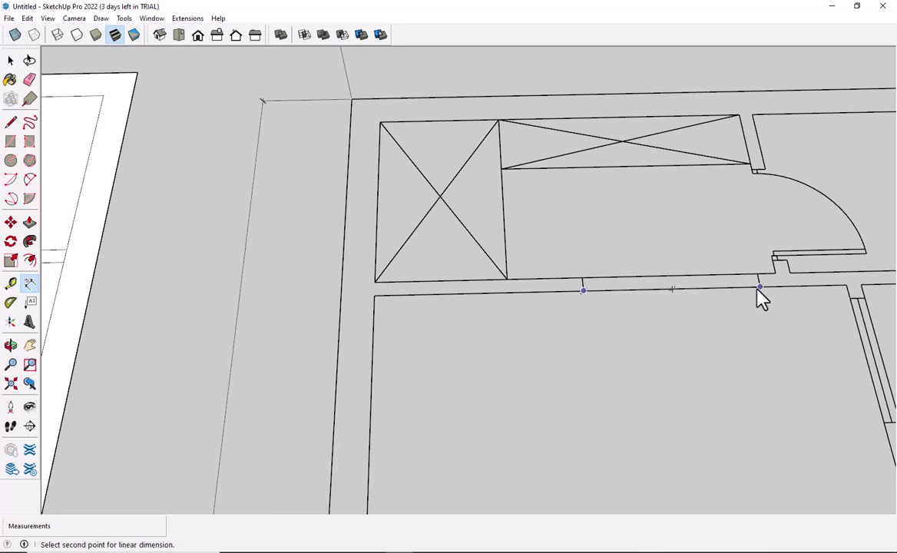
{"action": "key", "text": "Escape"}
{"action": "scroll", "coordinate": [406, 304], "scroll_direction": "down", "scroll_amount": 2}
{"action": "scroll", "coordinate": [392, 314], "scroll_direction": "down", "scroll_amount": 2}
{"action": "key", "text": "space"}
{"action": "scroll", "coordinate": [263, 325], "scroll_direction": "down", "scroll_amount": 2}
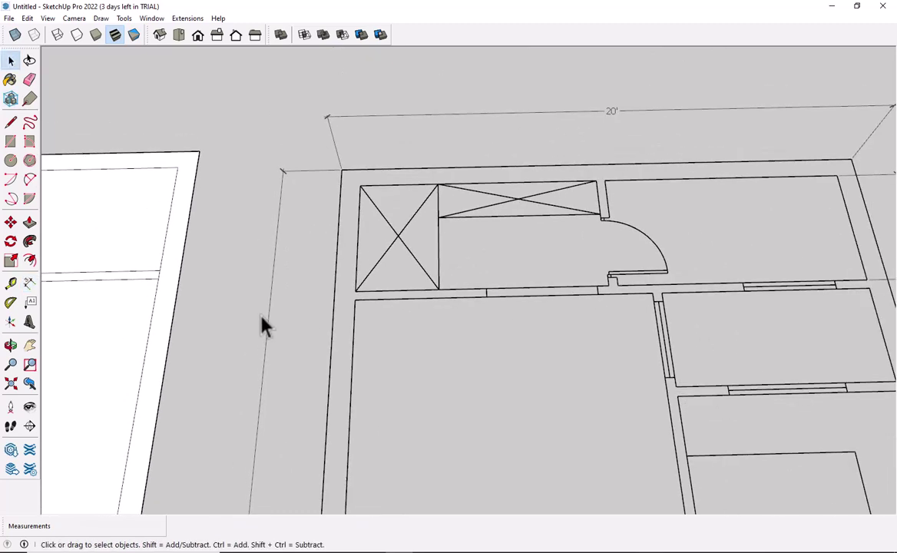
{"action": "mouse_move", "coordinate": [394, 326]}
{"action": "middle_mouse_down", "text": "shift"}
{"action": "mouse_move", "coordinate": [537, 320]}
{"action": "mouse_move", "coordinate": [726, 338]}
{"action": "mouse_move", "coordinate": [661, 341]}
{"action": "mouse_move", "coordinate": [632, 327]}
{"action": "middle_mouse_up", "text": "shift"}
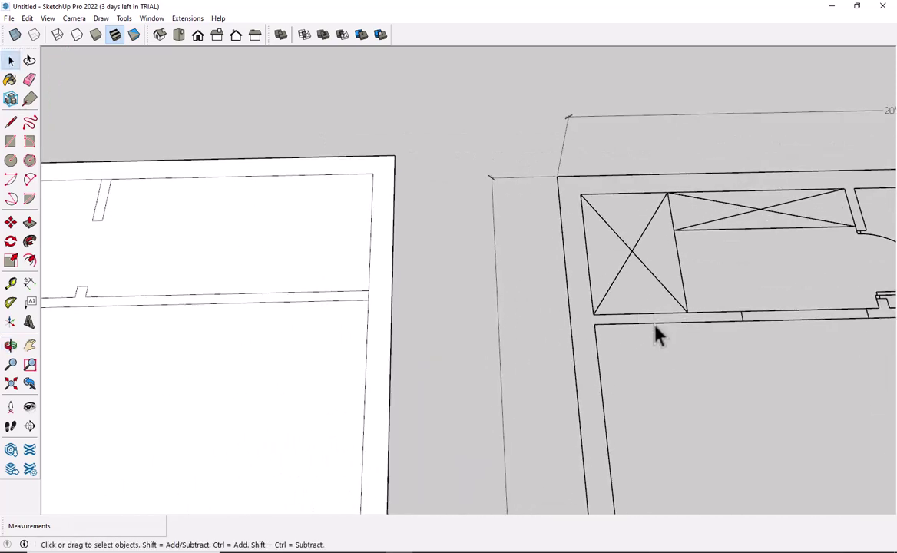
{"action": "key", "text": "d"}
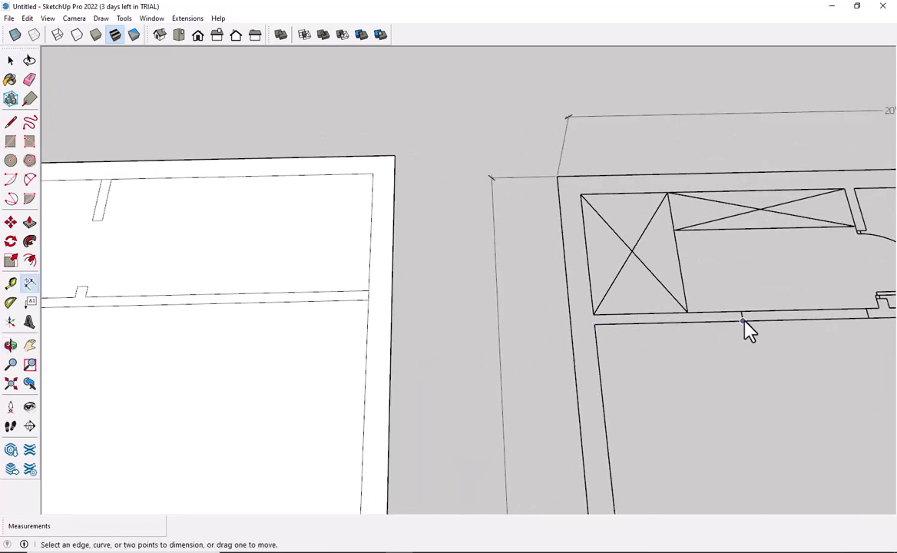
{"action": "left_click", "coordinate": [743, 321]}
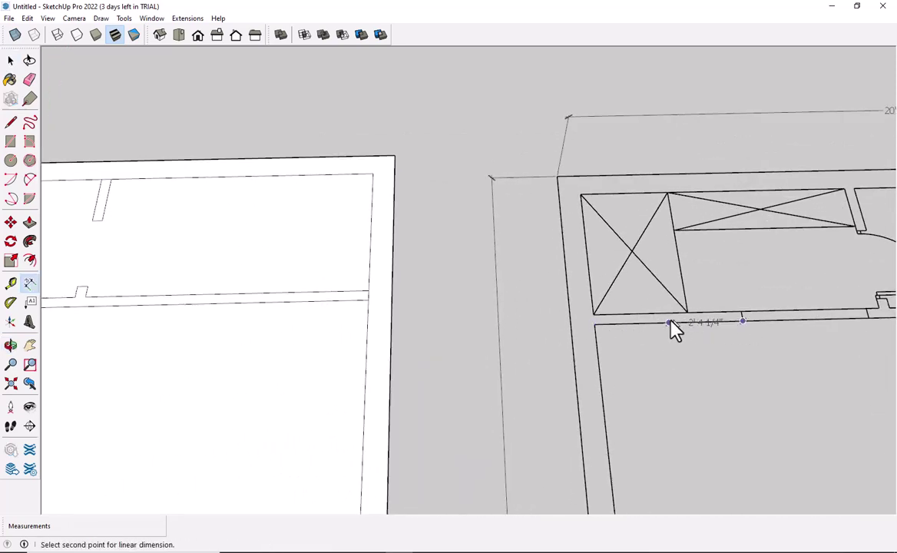
{"action": "left_click", "coordinate": [595, 326]}
{"action": "key", "text": "Escape"}
{"action": "scroll", "coordinate": [570, 174], "scroll_direction": "down", "scroll_amount": 3}
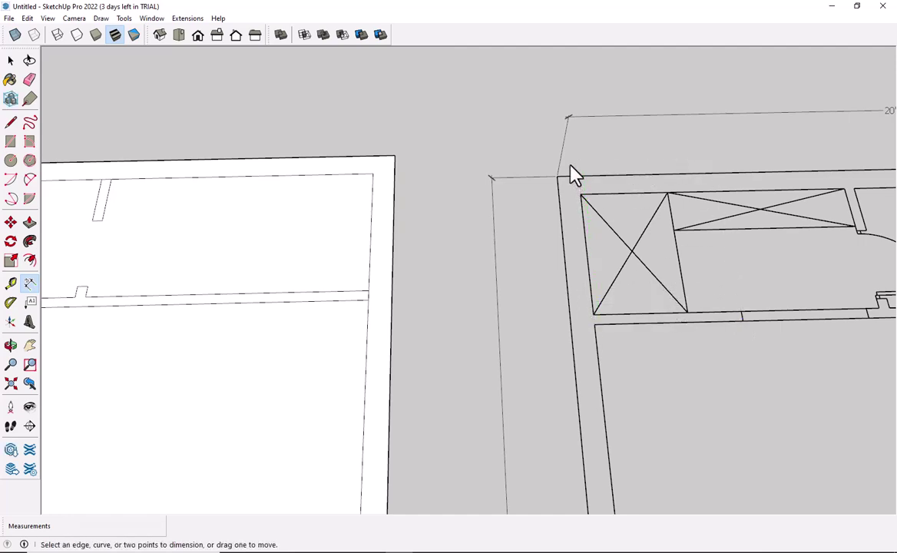
{"action": "key", "text": "space"}
{"action": "scroll", "coordinate": [330, 315], "scroll_direction": "down", "scroll_amount": 2}
{"action": "mouse_move", "coordinate": [350, 321]}
{"action": "middle_mouse_down", "text": "shift"}
{"action": "mouse_move", "coordinate": [605, 345]}
{"action": "mouse_move", "coordinate": [377, 324]}
{"action": "mouse_move", "coordinate": [253, 328]}
{"action": "middle_mouse_up", "text": "shift"}
Place vertical guides 4' 8" from the left inner wall and 4' further right
{"action": "key", "text": "r"}
{"action": "left_click", "coordinate": [185, 323]}
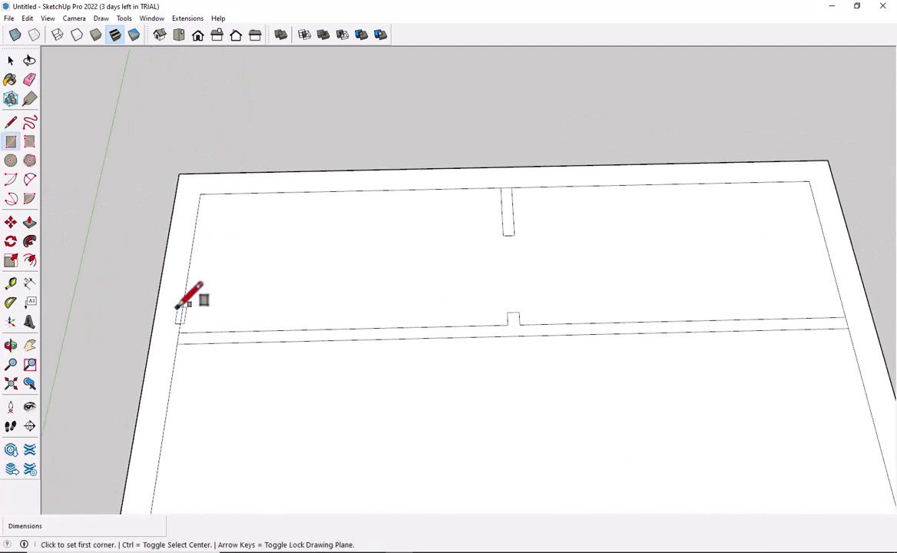
{"action": "key", "text": "space"}
{"action": "key", "text": "t"}
{"action": "left_click", "coordinate": [183, 301]}
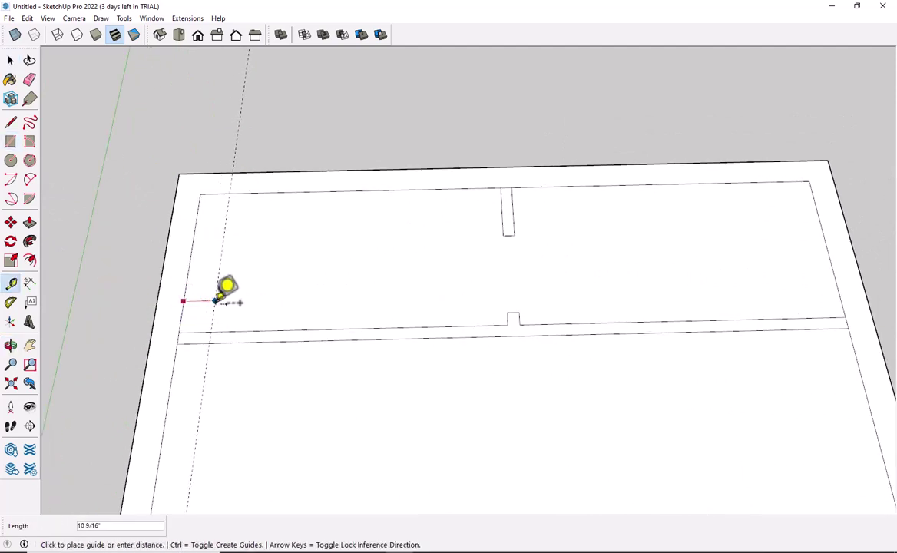
{"action": "type", "text": "4'8"}
{"action": "key", "text": "Return"}
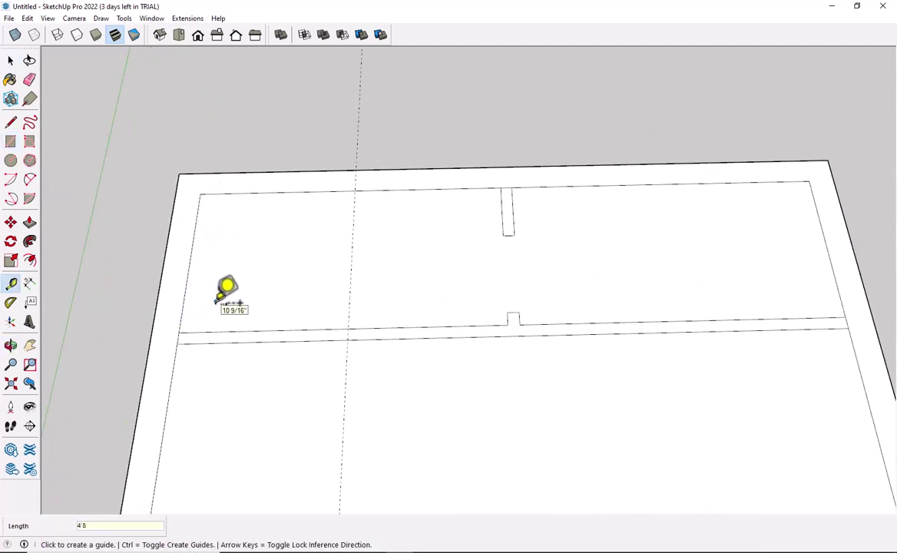
{"action": "left_click", "coordinate": [350, 286]}
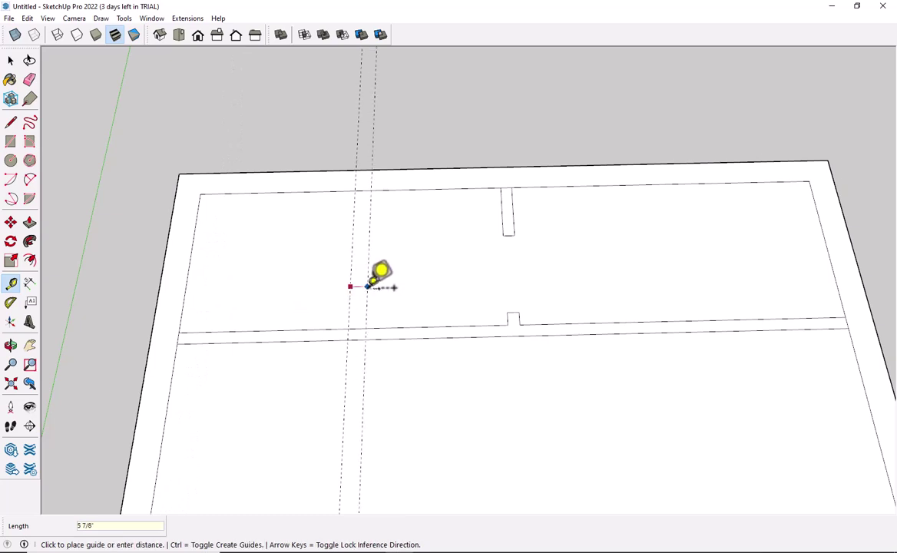
{"action": "type", "text": "4'"}
{"action": "key", "text": "Return"}
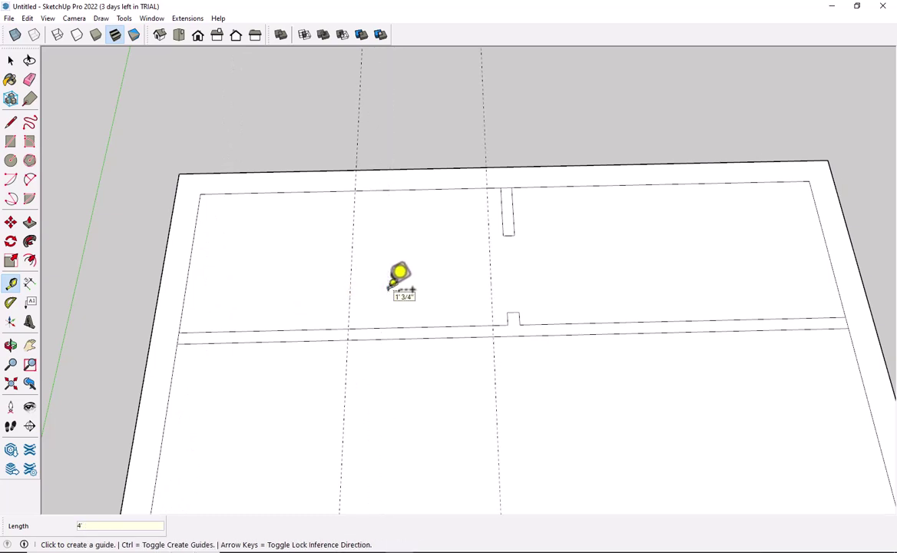
{"action": "key", "text": "space"}
Draw a 4' line along the partition and split it at both guides
{"action": "key", "text": "r"}
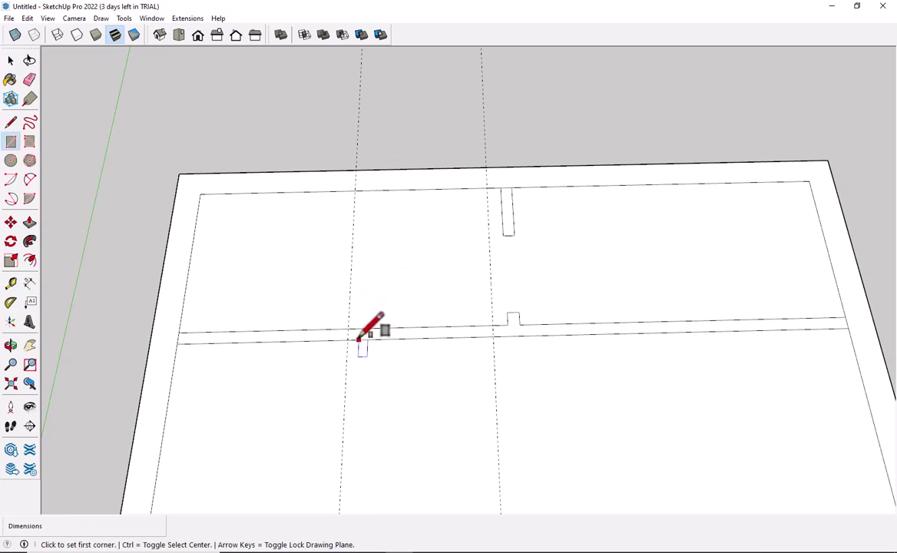
{"action": "key", "text": "l"}
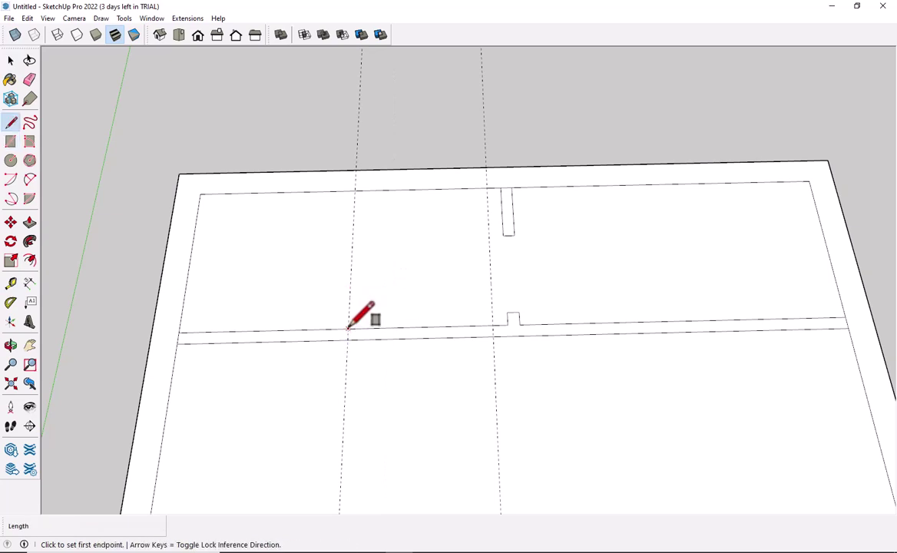
{"action": "left_click", "coordinate": [349, 329]}
{"action": "type", "text": "4'"}
{"action": "key", "text": "Return"}
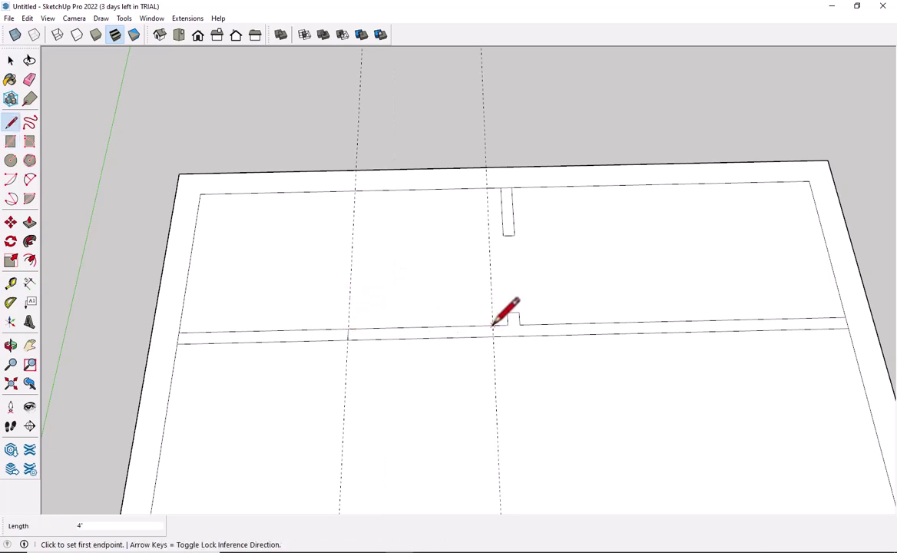
{"action": "left_click", "coordinate": [493, 325]}
{"action": "key", "text": "space"}
Erase the two temporary vertical guides
{"action": "key", "text": "e"}
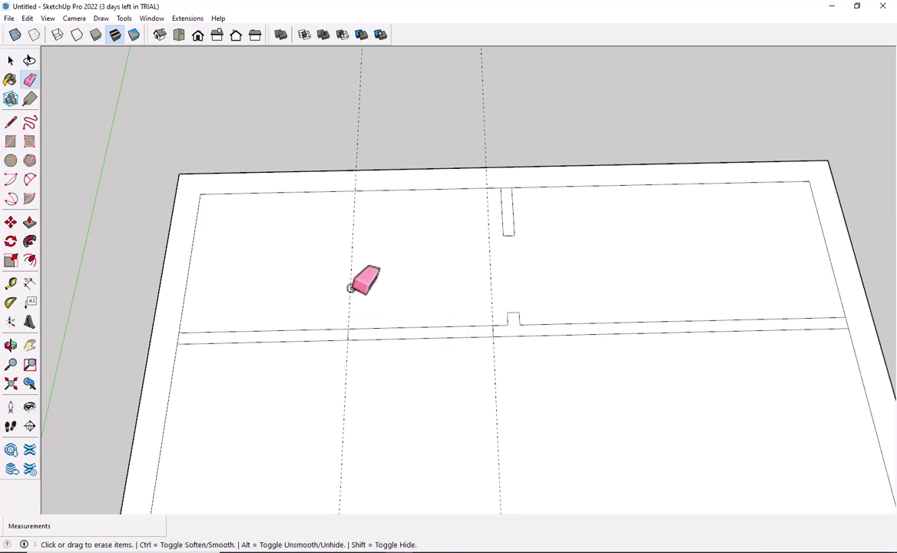
{"action": "left_click", "coordinate": [351, 286]}
{"action": "left_click", "coordinate": [490, 286]}
{"action": "key", "text": "space"}
Place guides across the upper room, including one 3" from the inner wall edge
{"action": "scroll", "coordinate": [641, 344], "scroll_direction": "down", "scroll_amount": 3}
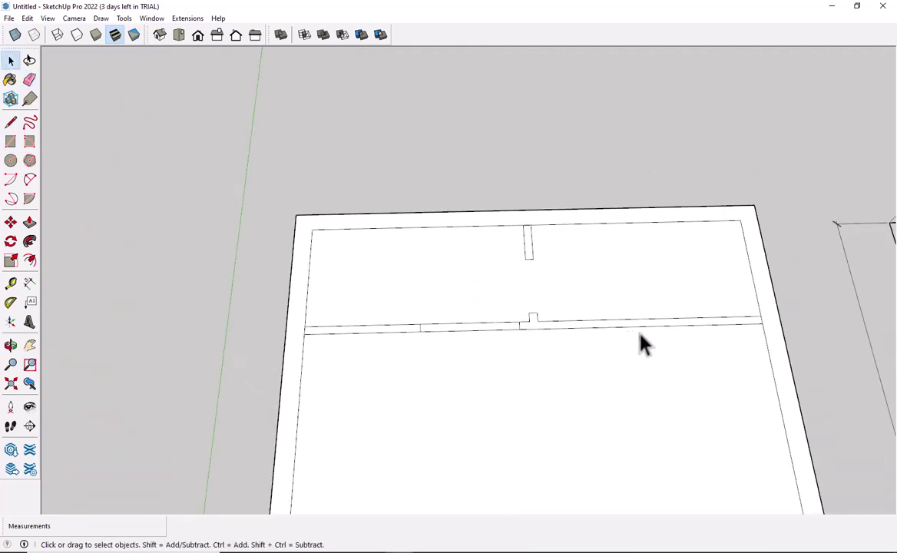
{"action": "middle_click_drag", "start_coordinate": [641, 344], "coordinate": [240, 319], "text": "shift"}
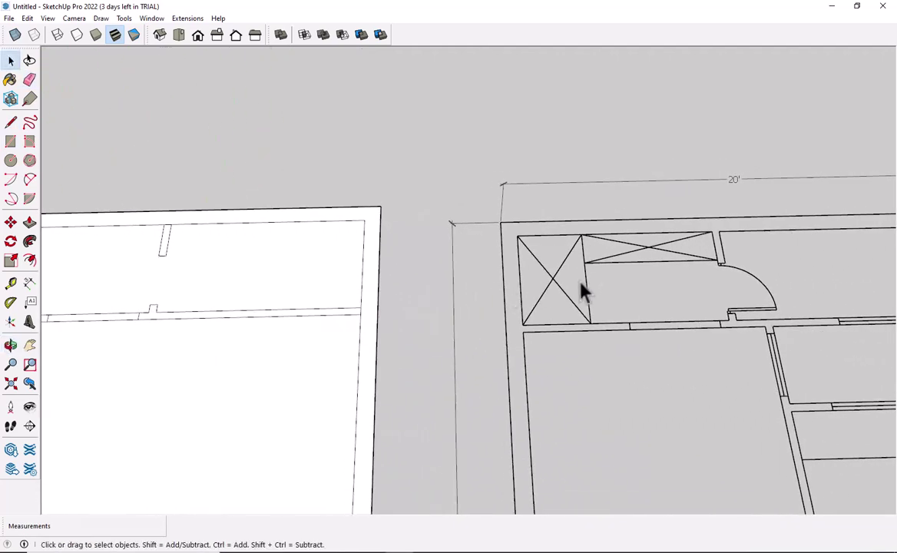
{"action": "mouse_move", "coordinate": [584, 281]}
{"action": "middle_mouse_down"}
{"action": "mouse_move", "coordinate": [475, 310]}
{"action": "mouse_move", "coordinate": [597, 334]}
{"action": "middle_mouse_up"}
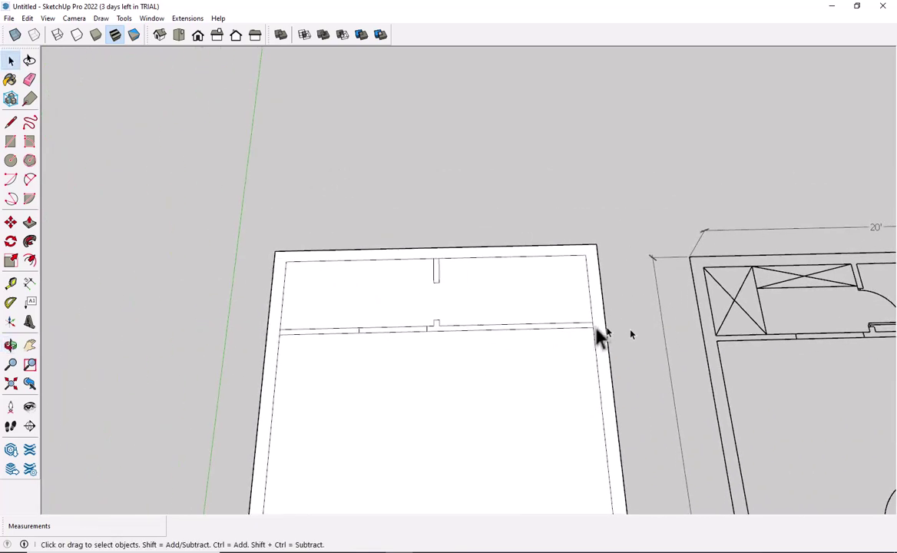
{"action": "middle_click_drag", "start_coordinate": [803, 315], "coordinate": [710, 350]}
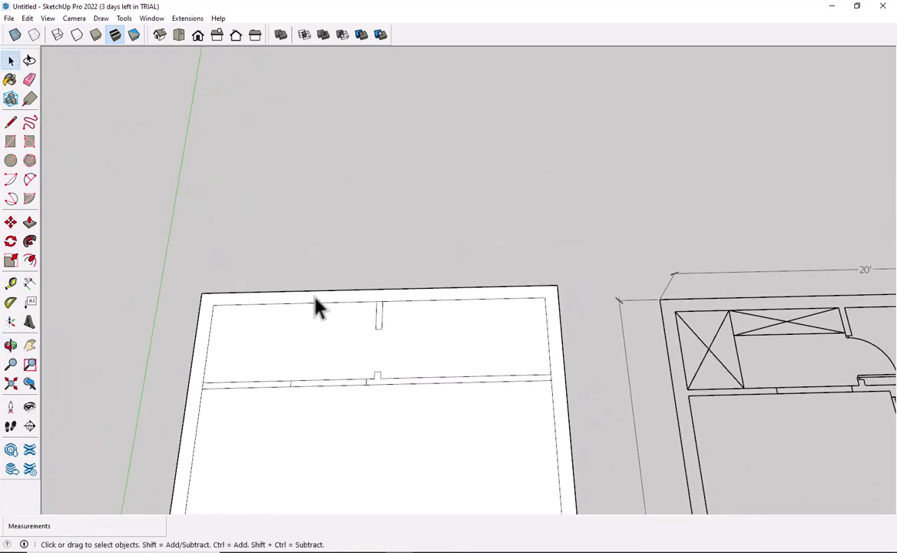
{"action": "middle_click_drag", "start_coordinate": [314, 307], "coordinate": [326, 280]}
{"action": "key", "text": "t"}
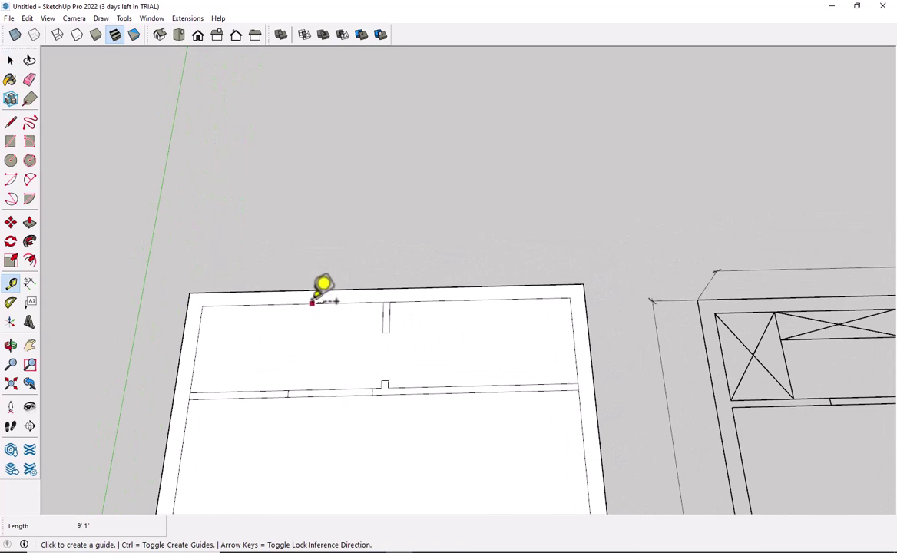
{"action": "left_click", "coordinate": [312, 302]}
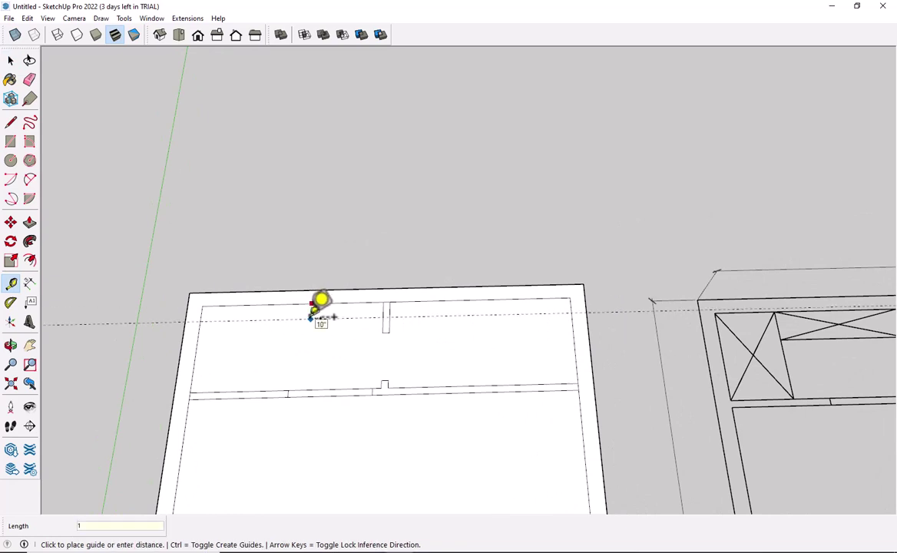
{"action": "type", "text": "'6"}
{"action": "left_click", "coordinate": [277, 332]}
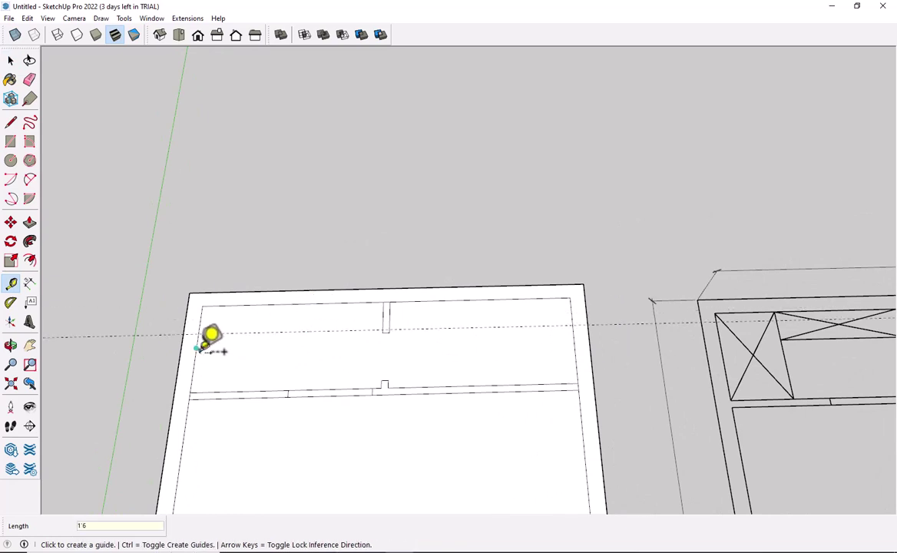
{"action": "left_click", "coordinate": [197, 349]}
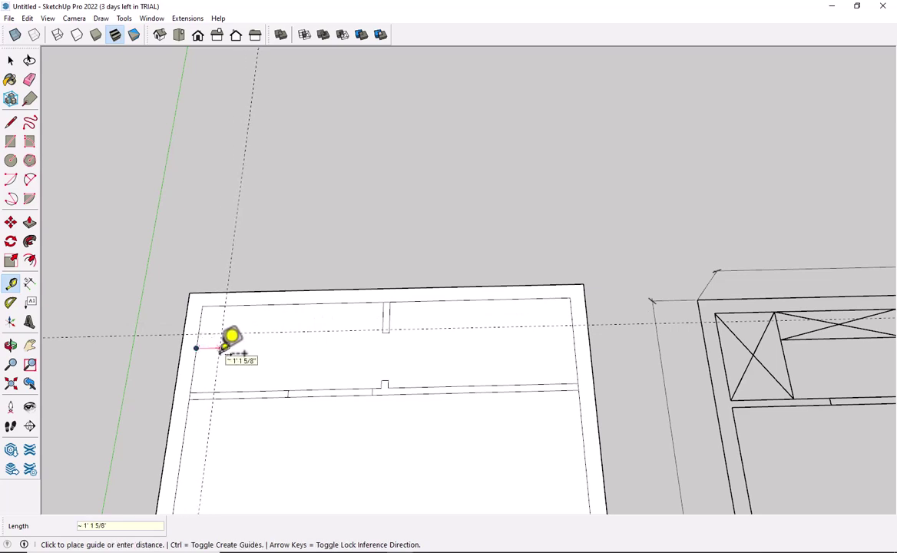
{"action": "type", "text": "3"}
{"action": "key", "text": "Return"}
{"action": "key", "text": "space"}
{"action": "scroll", "coordinate": [245, 360], "scroll_direction": "up", "scroll_amount": 2}
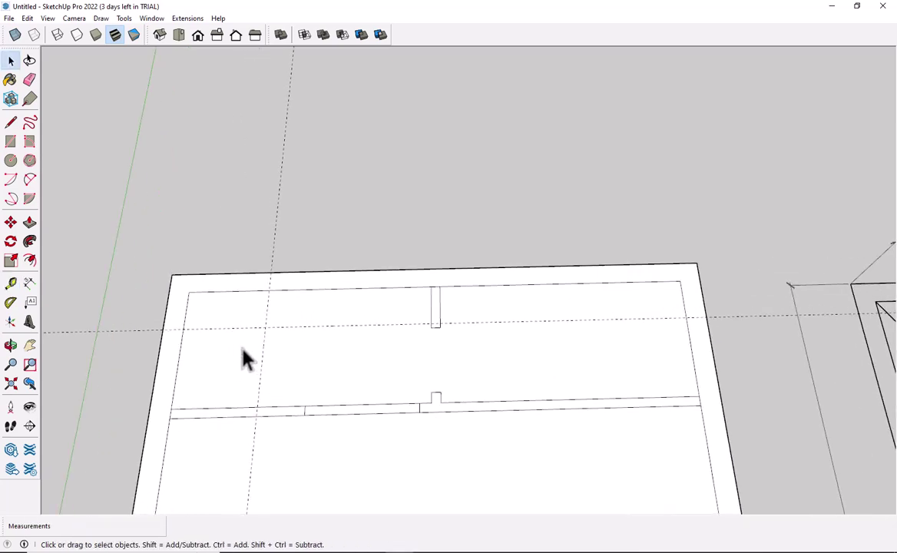
Draw the two top-left closet rectangles, the first sized 4,3, the second ending at the guide
{"action": "key", "text": "r"}
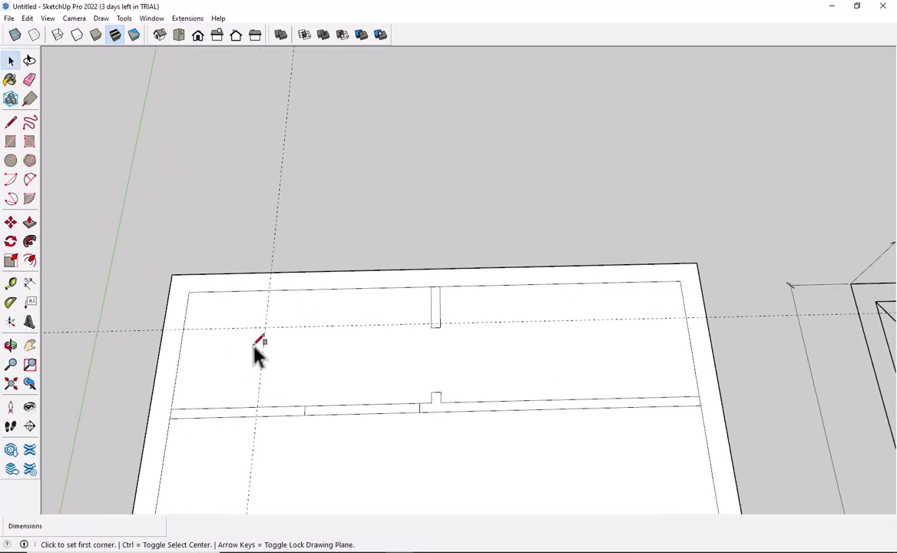
{"action": "left_click", "coordinate": [189, 292]}
{"action": "type", "text": "4,"}
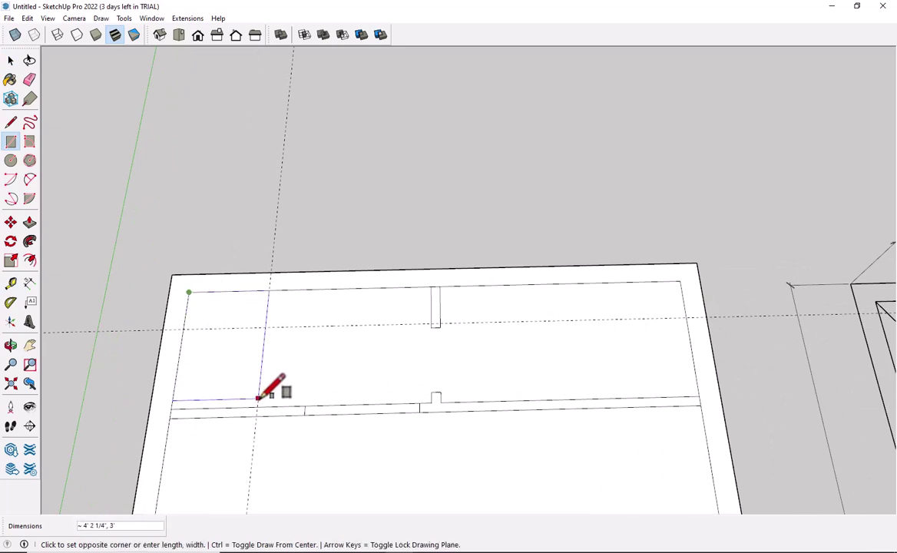
{"action": "type", "text": "3"}
{"action": "key", "text": "Return"}
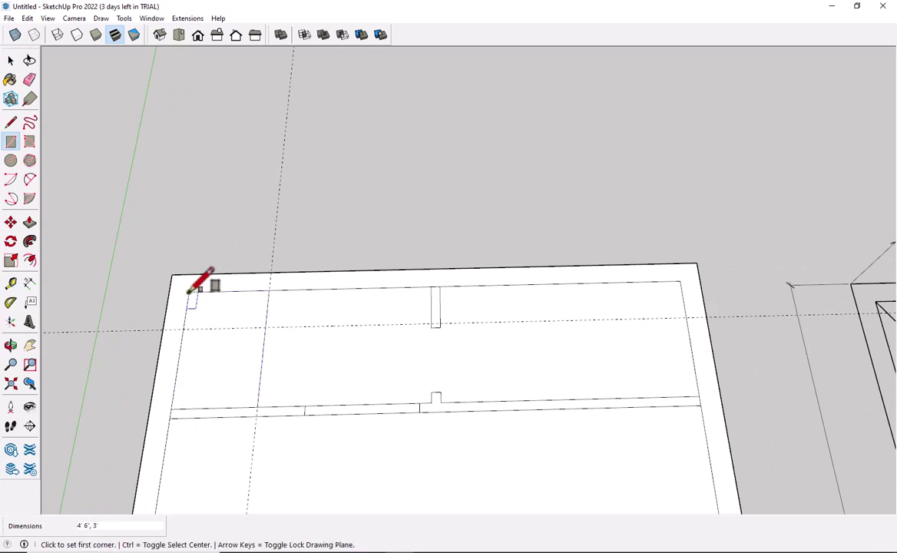
{"action": "left_click", "coordinate": [189, 291]}
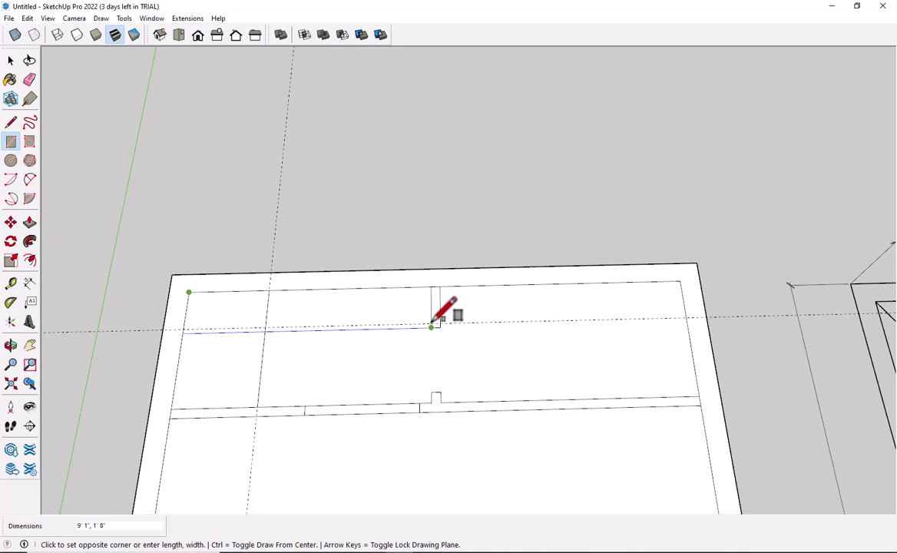
{"action": "scroll", "coordinate": [432, 327], "scroll_direction": "up", "scroll_amount": 5}
{"action": "left_click", "coordinate": [435, 310]}
{"action": "scroll", "coordinate": [400, 315], "scroll_direction": "down", "scroll_amount": 2}
{"action": "key", "text": "space"}
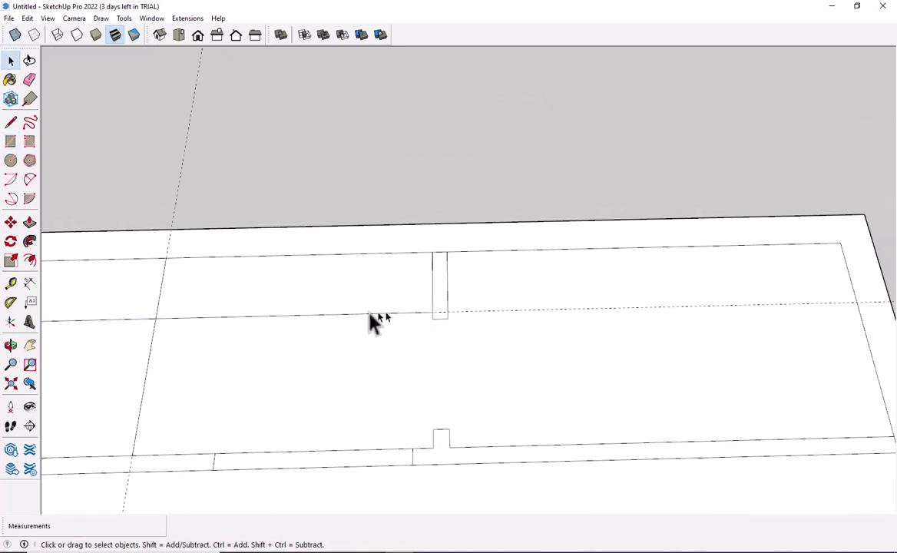
{"action": "scroll", "coordinate": [372, 321], "scroll_direction": "down", "scroll_amount": 3}
{"action": "middle_click_drag", "start_coordinate": [380, 327], "coordinate": [439, 386]}
Draw crossing diagonals in each closet to mark an X, then erase the guides
{"action": "key", "text": "l"}
{"action": "scroll", "coordinate": [346, 313], "scroll_direction": "up", "scroll_amount": 4}
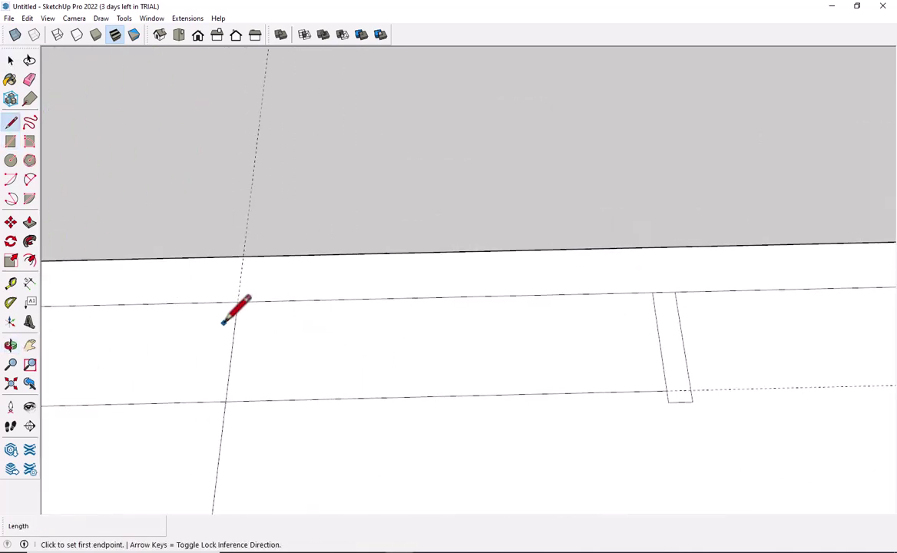
{"action": "scroll", "coordinate": [246, 315], "scroll_direction": "down", "scroll_amount": 2}
{"action": "middle_click_drag", "start_coordinate": [260, 324], "coordinate": [430, 274], "text": "shift"}
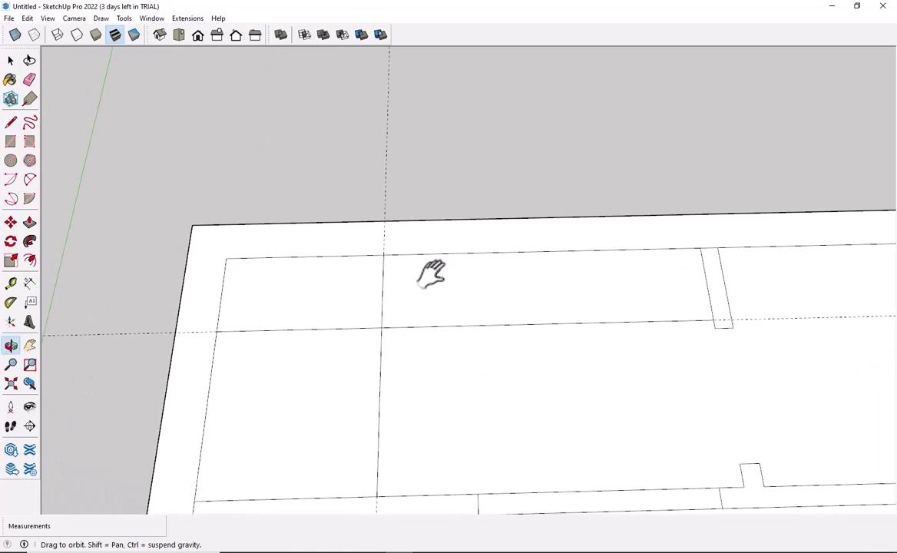
{"action": "left_click", "coordinate": [225, 258]}
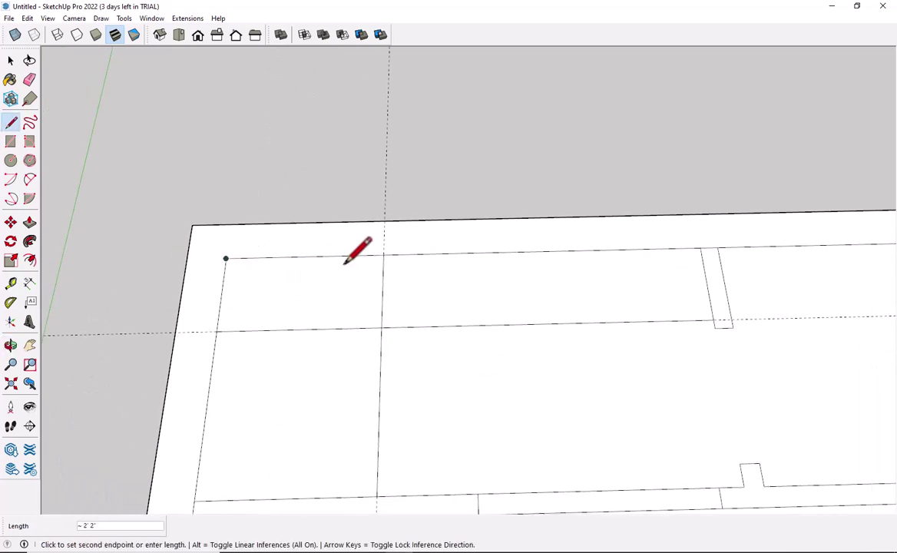
{"action": "left_click", "coordinate": [376, 497]}
{"action": "left_click", "coordinate": [383, 254]}
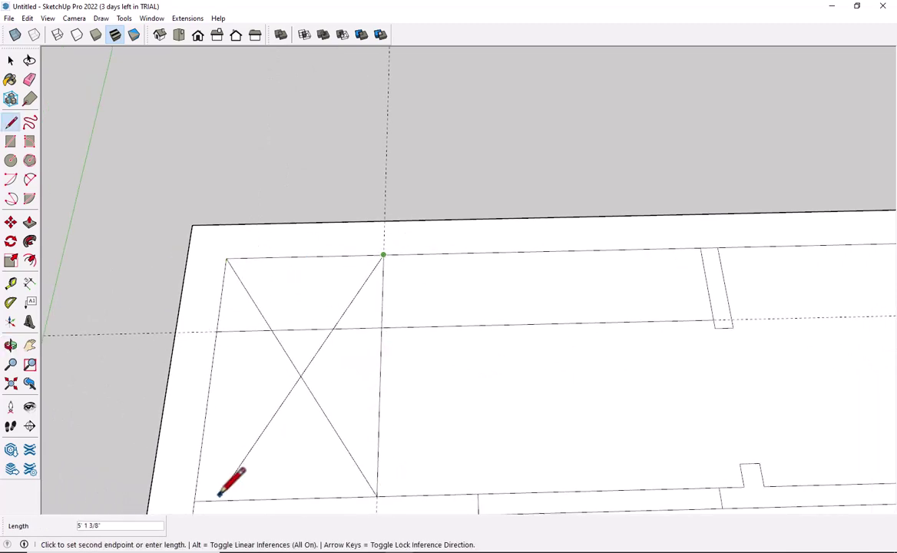
{"action": "left_click", "coordinate": [195, 501]}
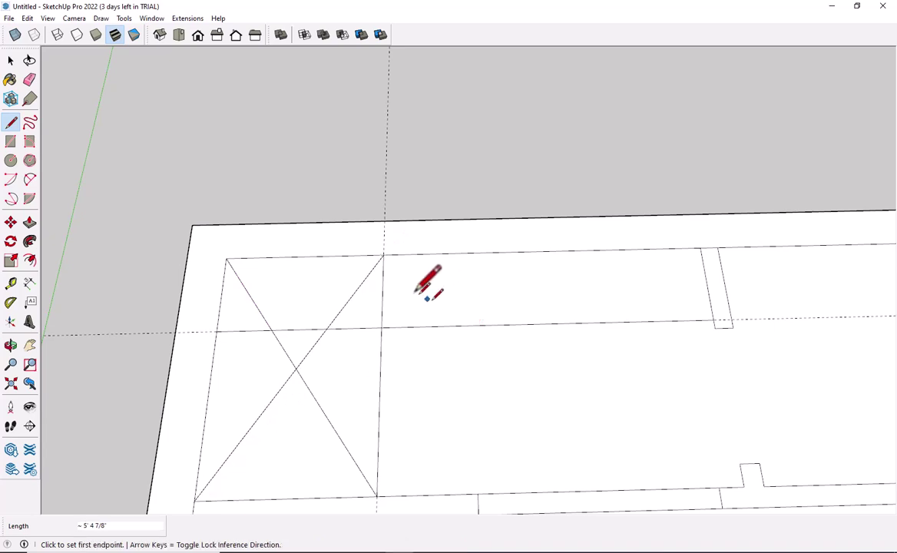
{"action": "left_click", "coordinate": [383, 254]}
{"action": "left_click", "coordinate": [714, 320]}
{"action": "left_click", "coordinate": [701, 247]}
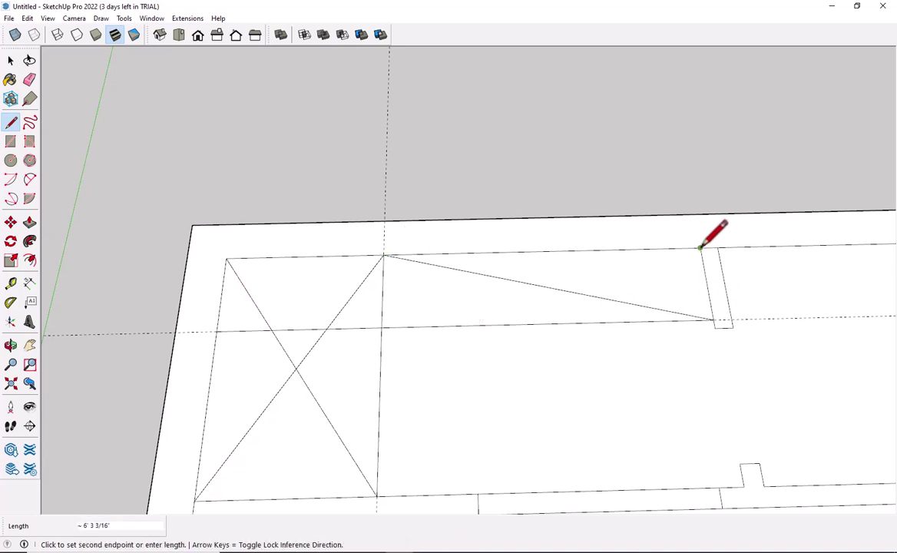
{"action": "left_click", "coordinate": [381, 326]}
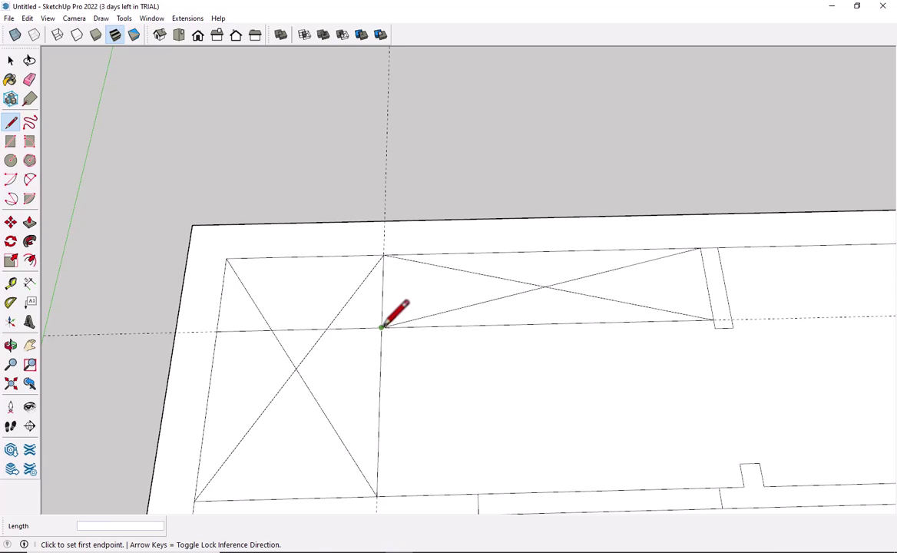
{"action": "key", "text": "e"}
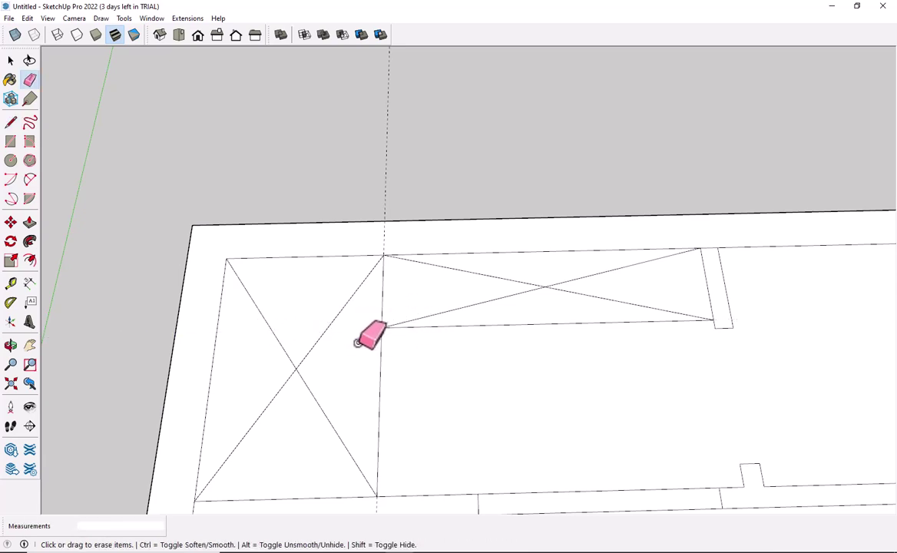
{"action": "key", "text": "space"}
{"action": "scroll", "coordinate": [423, 221], "scroll_direction": "down", "scroll_amount": 3}
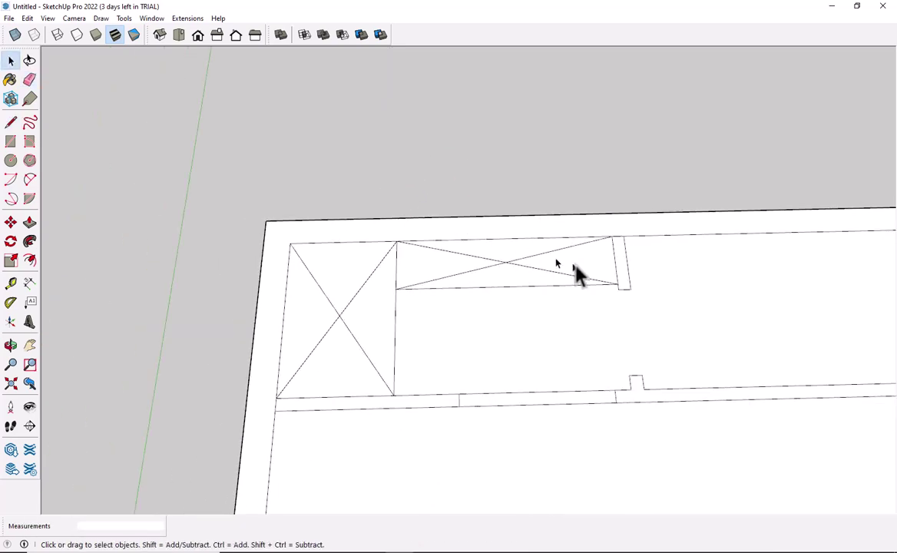
{"action": "middle_click_drag", "start_coordinate": [578, 274], "coordinate": [386, 299], "text": "shift"}
{"action": "scroll", "coordinate": [501, 351], "scroll_direction": "down", "scroll_amount": 2}
{"action": "mouse_move", "coordinate": [501, 351]}
{"action": "middle_mouse_down", "text": "shift"}
{"action": "mouse_move", "coordinate": [531, 341]}
{"action": "mouse_move", "coordinate": [396, 371]}
{"action": "middle_mouse_up", "text": "shift"}
{"action": "mouse_move", "coordinate": [350, 350]}
{"action": "middle_mouse_down", "text": "shift"}
{"action": "mouse_move", "coordinate": [280, 350]}
{"action": "mouse_move", "coordinate": [323, 350]}
{"action": "middle_mouse_up", "text": "shift"}
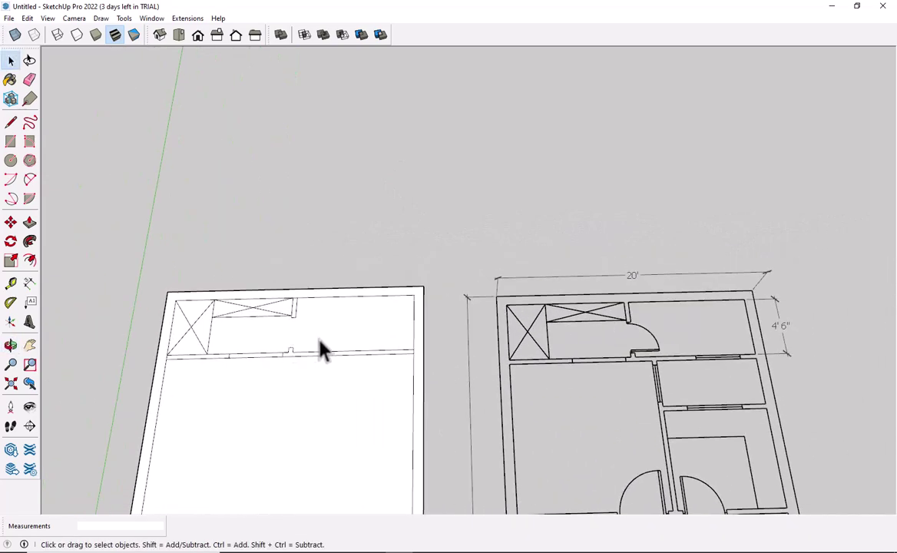
{"action": "scroll", "coordinate": [655, 355], "scroll_direction": "up", "scroll_amount": 5}
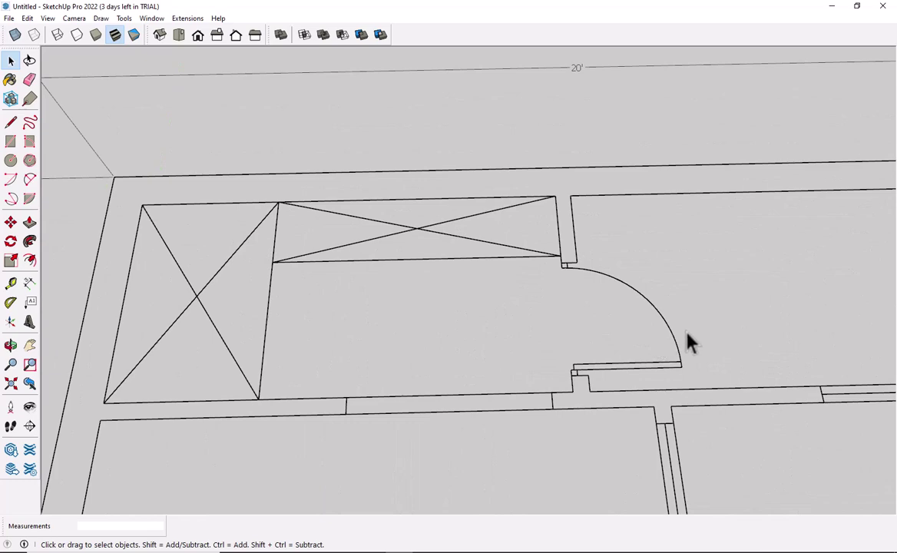
{"action": "scroll", "coordinate": [685, 340], "scroll_direction": "down", "scroll_amount": 2}
{"action": "middle_click_drag", "start_coordinate": [735, 372], "coordinate": [451, 301], "text": "shift"}
{"action": "scroll", "coordinate": [382, 305], "scroll_direction": "up", "scroll_amount": 2}
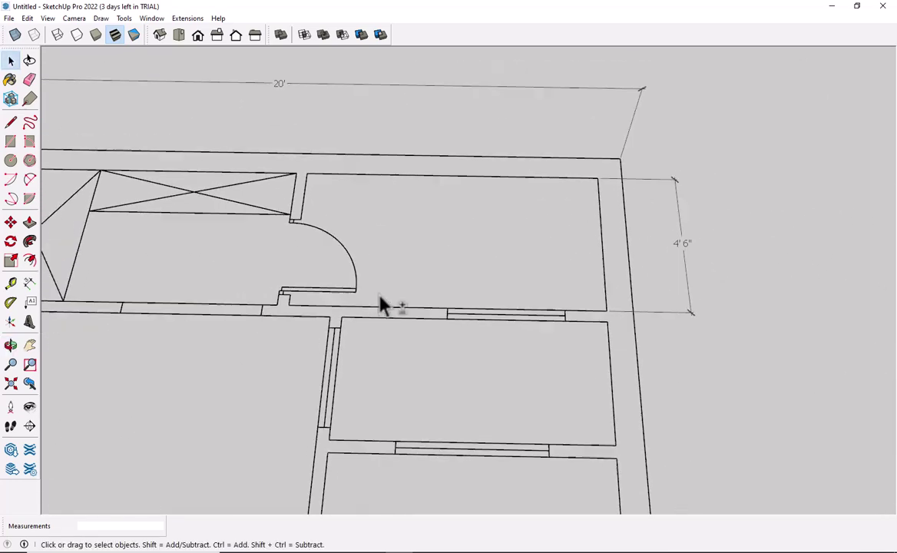
{"action": "scroll", "coordinate": [382, 305], "scroll_direction": "down", "scroll_amount": 2}
{"action": "middle_click_drag", "start_coordinate": [315, 294], "coordinate": [541, 261], "text": "shift"}
{"action": "scroll", "coordinate": [412, 256], "scroll_direction": "up", "scroll_amount": 2}
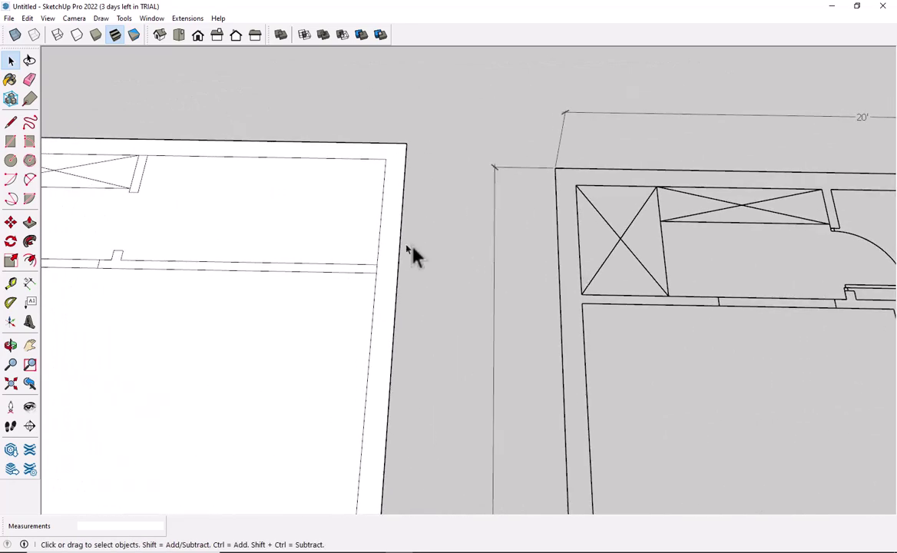
{"action": "scroll", "coordinate": [390, 252], "scroll_direction": "up", "scroll_amount": 1}
{"action": "scroll", "coordinate": [390, 252], "scroll_direction": "up", "scroll_amount": 1}
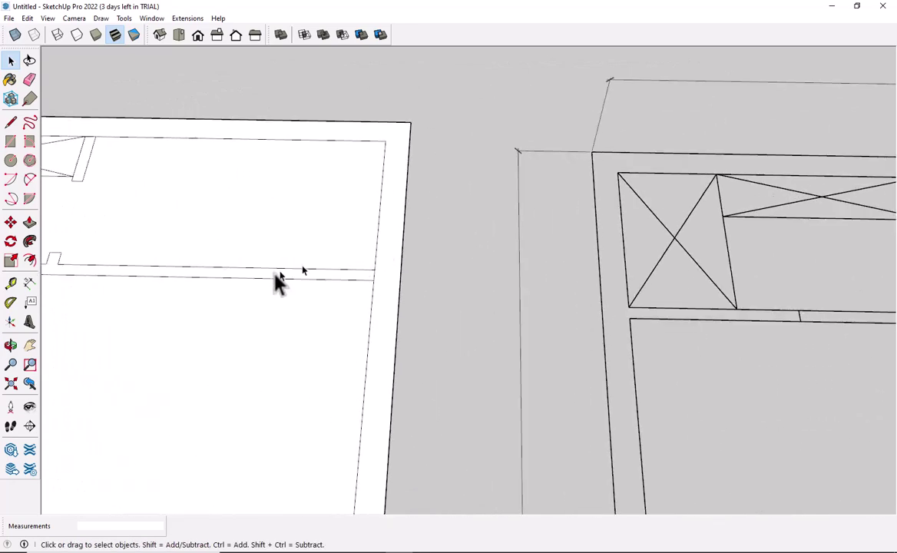
{"action": "scroll", "coordinate": [415, 354], "scroll_direction": "down", "scroll_amount": 2}
{"action": "middle_click_drag", "start_coordinate": [422, 353], "coordinate": [341, 277], "text": "shift"}
{"action": "scroll", "coordinate": [429, 324], "scroll_direction": "up", "scroll_amount": 1}
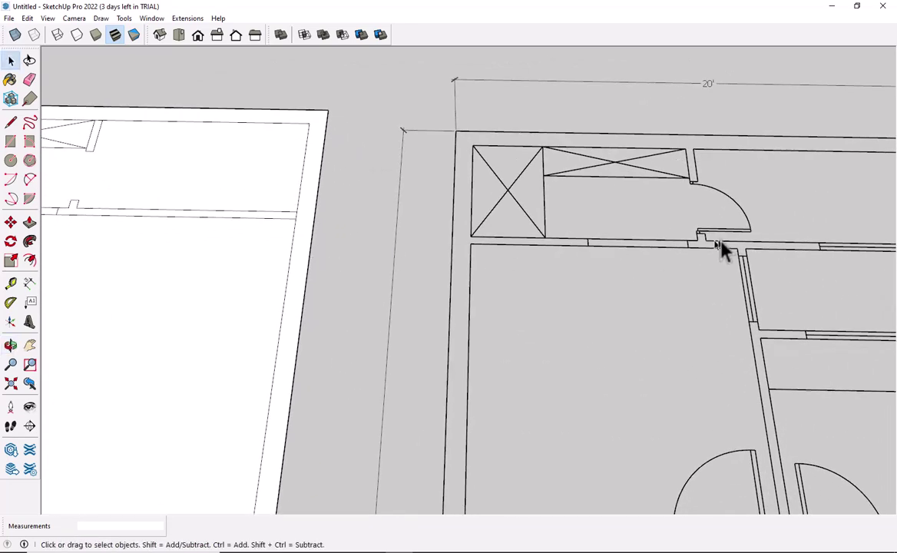
{"action": "scroll", "coordinate": [776, 240], "scroll_direction": "down", "scroll_amount": 1}
{"action": "middle_click_drag", "start_coordinate": [776, 240], "coordinate": [537, 238], "text": "shift"}
{"action": "scroll", "coordinate": [537, 251], "scroll_direction": "up", "scroll_amount": 2}
{"action": "scroll", "coordinate": [536, 249], "scroll_direction": "up", "scroll_amount": 2}
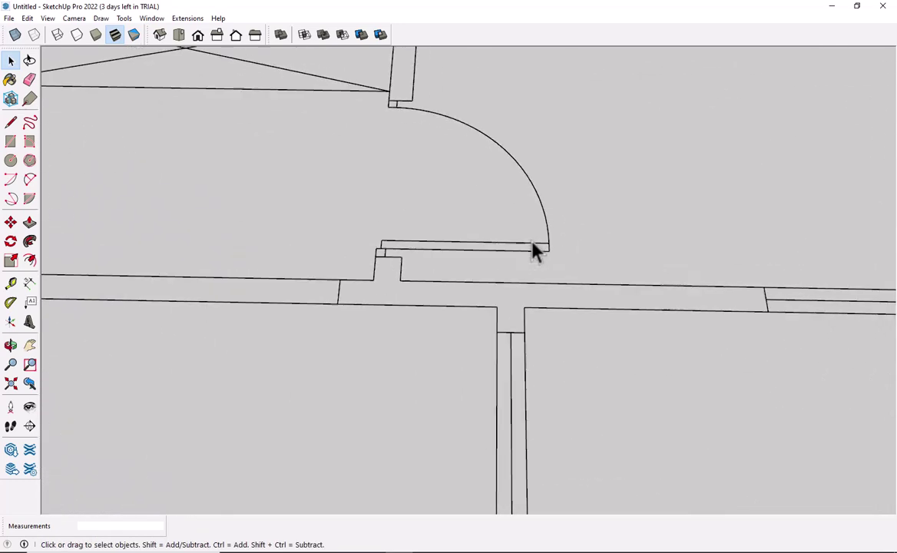
{"action": "scroll", "coordinate": [536, 251], "scroll_direction": "down", "scroll_amount": 2}
{"action": "scroll", "coordinate": [532, 250], "scroll_direction": "down", "scroll_amount": 3}
{"action": "mouse_move", "coordinate": [367, 301]}
{"action": "middle_mouse_down"}
{"action": "mouse_move", "coordinate": [627, 301]}
{"action": "mouse_move", "coordinate": [339, 288]}
{"action": "middle_mouse_up"}
{"action": "scroll", "coordinate": [610, 256], "scroll_direction": "up", "scroll_amount": 1}
{"action": "scroll", "coordinate": [599, 256], "scroll_direction": "up", "scroll_amount": 3}
{"action": "scroll", "coordinate": [461, 258], "scroll_direction": "down", "scroll_amount": 1}
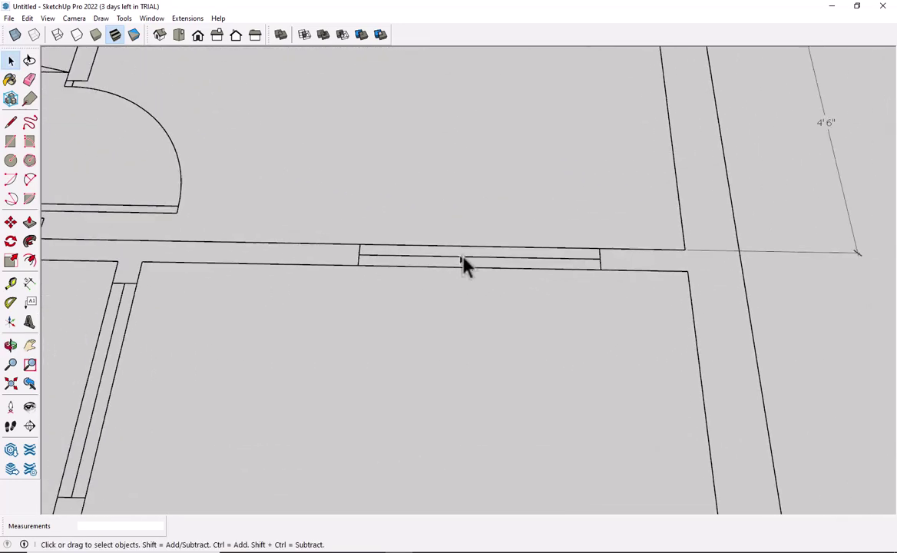
{"action": "scroll", "coordinate": [422, 265], "scroll_direction": "down", "scroll_amount": 2}
{"action": "middle_click_drag", "start_coordinate": [422, 270], "coordinate": [405, 303], "text": "shift"}
{"action": "scroll", "coordinate": [388, 319], "scroll_direction": "down", "scroll_amount": 2}
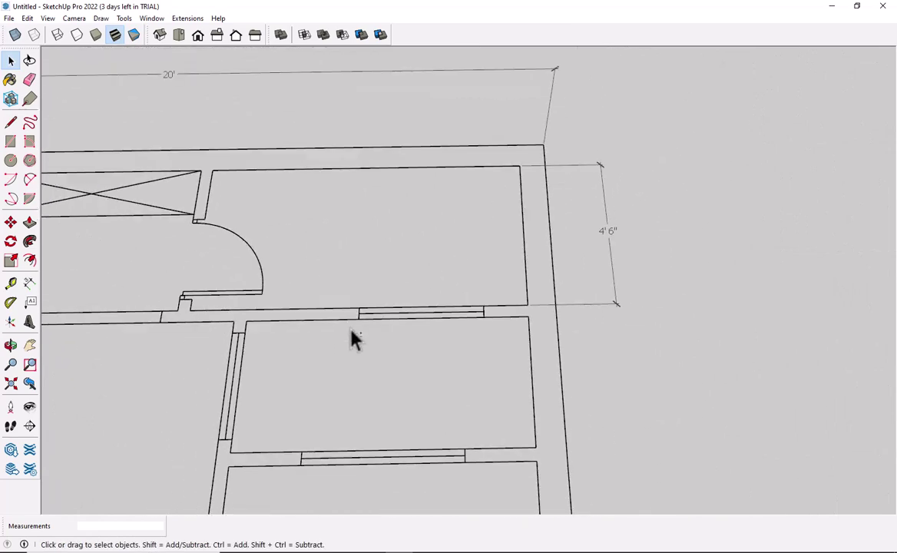
{"action": "mouse_move", "coordinate": [350, 337]}
{"action": "middle_mouse_down", "text": "shift"}
{"action": "mouse_move", "coordinate": [296, 321]}
{"action": "mouse_move", "coordinate": [682, 312]}
{"action": "middle_mouse_up", "text": "shift"}
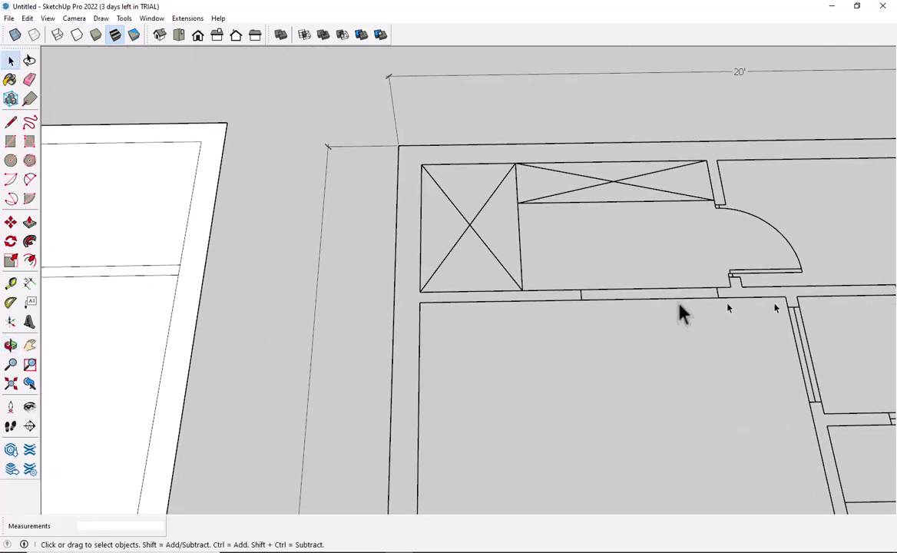
{"action": "scroll", "coordinate": [880, 321], "scroll_direction": "down", "scroll_amount": 2}
{"action": "middle_click_drag", "start_coordinate": [425, 304], "coordinate": [467, 311], "text": "shift"}
{"action": "scroll", "coordinate": [716, 330], "scroll_direction": "up", "scroll_amount": 3}
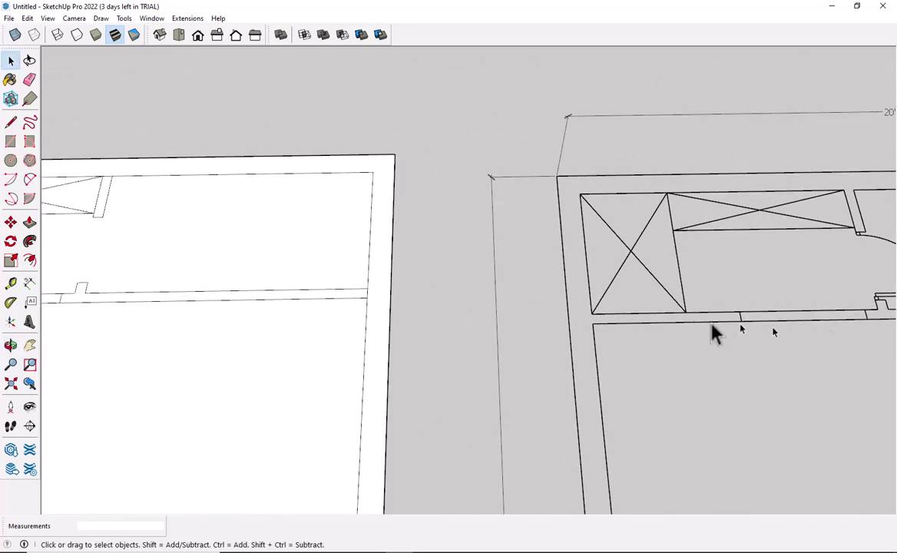
{"action": "mouse_move", "coordinate": [291, 323]}
{"action": "middle_mouse_down", "text": "shift"}
{"action": "mouse_move", "coordinate": [171, 305]}
{"action": "mouse_move", "coordinate": [310, 321]}
{"action": "middle_mouse_up", "text": "shift"}
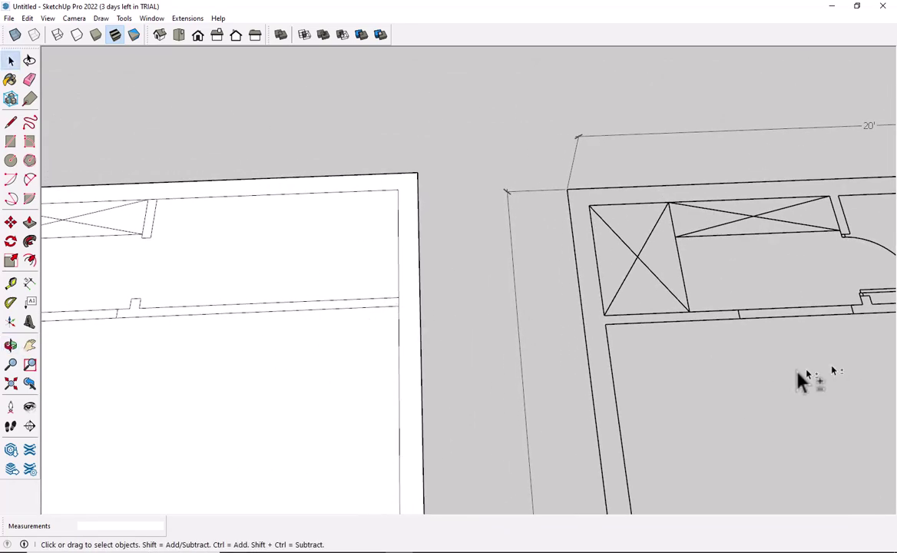
{"action": "mouse_move", "coordinate": [799, 379]}
{"action": "middle_mouse_down", "text": "shift"}
{"action": "mouse_move", "coordinate": [188, 384]}
{"action": "mouse_move", "coordinate": [484, 370]}
{"action": "middle_mouse_up", "text": "shift"}
{"action": "scroll", "coordinate": [184, 310], "scroll_direction": "up", "scroll_amount": 3}
{"action": "middle_click_drag", "start_coordinate": [184, 311], "coordinate": [446, 358], "text": "shift"}
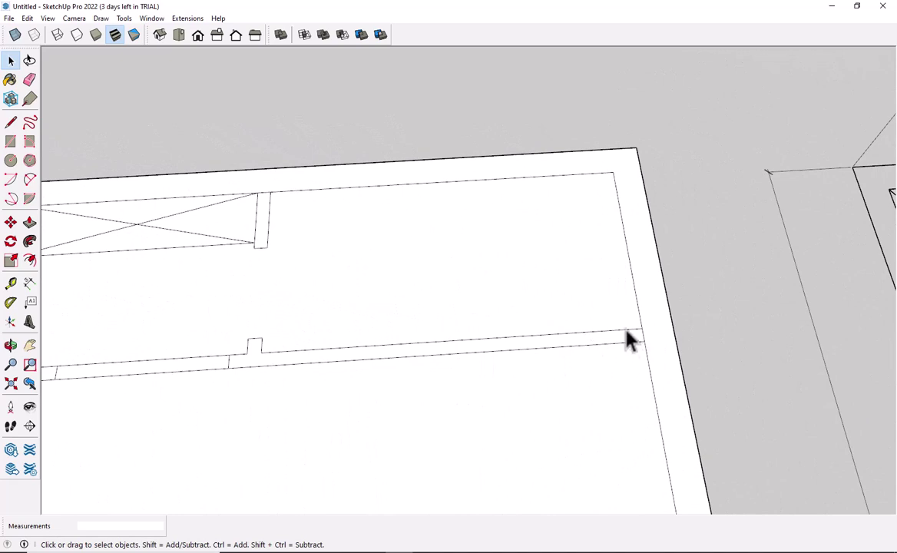
Add guides at 2'6" from the slab's inner edge and 2' beyond it
{"action": "key", "text": "t"}
{"action": "left_click", "coordinate": [639, 304]}
{"action": "type", "text": "2'6"}
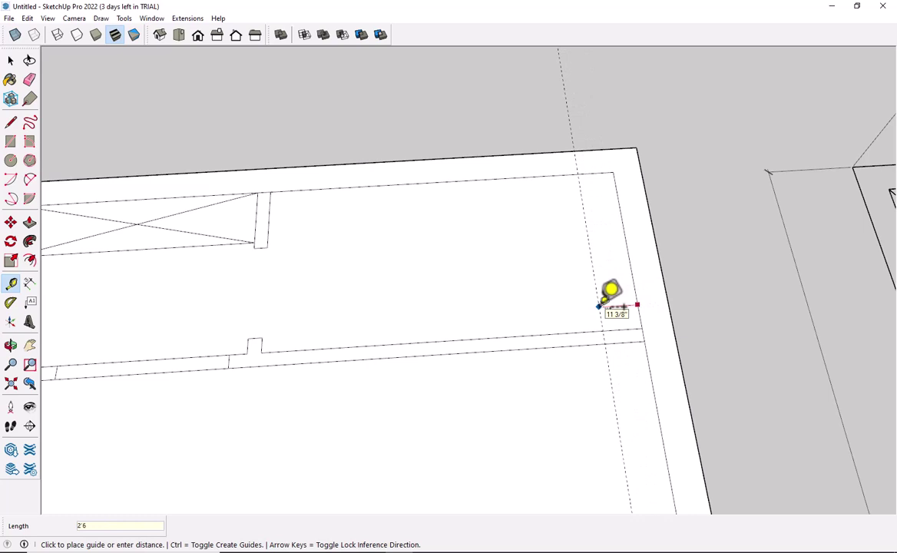
{"action": "key", "text": "Return"}
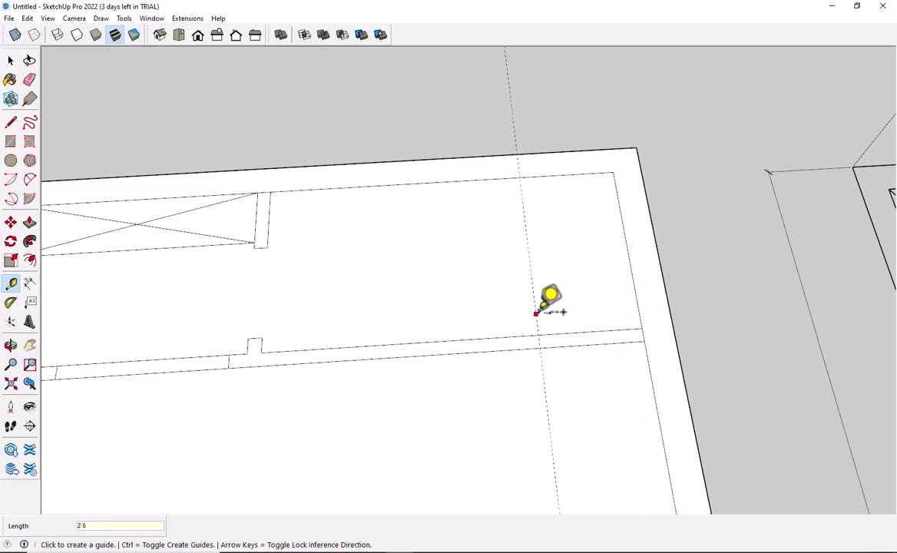
{"action": "left_click", "coordinate": [536, 310]}
{"action": "type", "text": "2"}
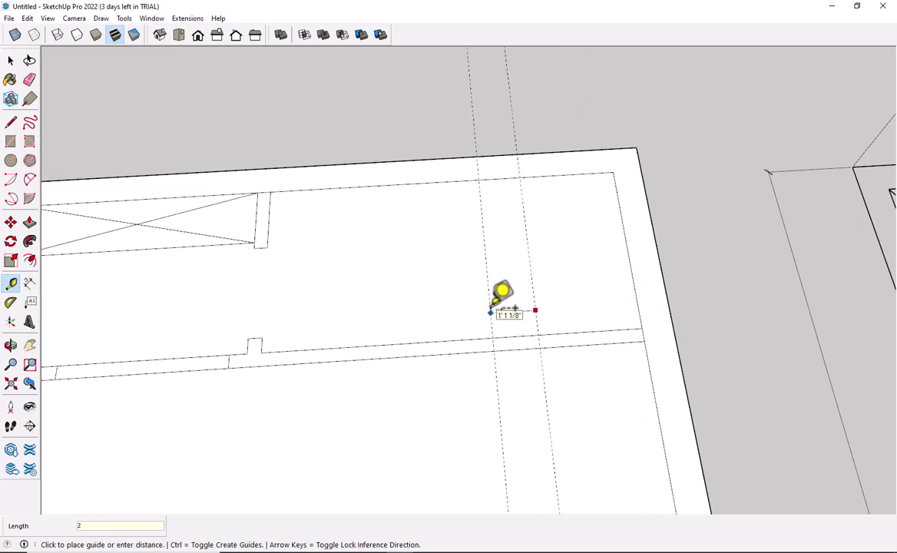
{"action": "key", "text": "Return"}
{"action": "key", "text": "space"}
Draw the window-section lines across and along the wall strip, then erase the leftover guide
{"action": "key", "text": "l"}
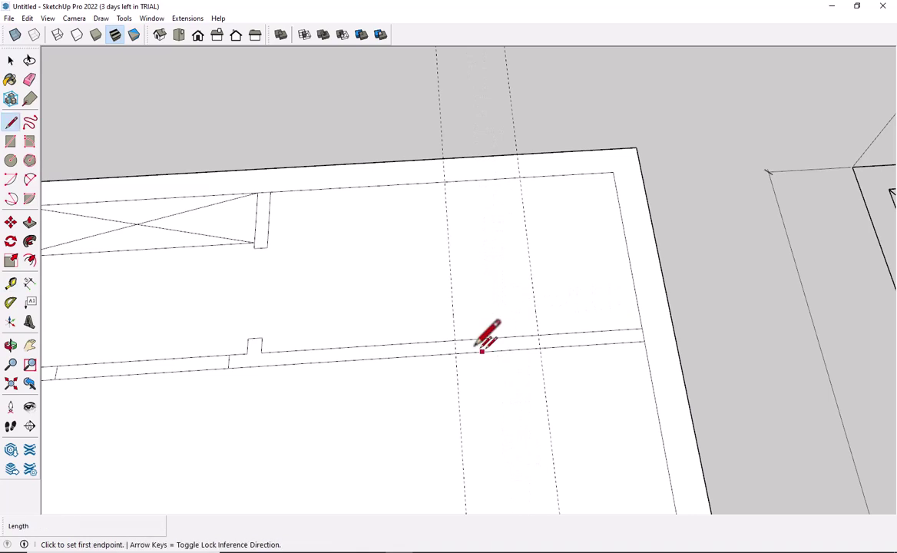
{"action": "left_click", "coordinate": [457, 342]}
{"action": "left_click", "coordinate": [515, 336]}
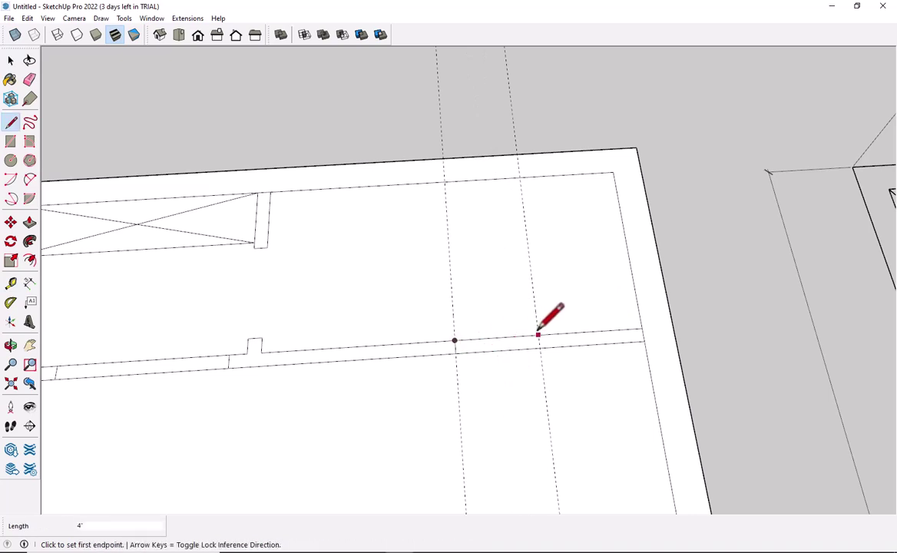
{"action": "left_click", "coordinate": [538, 334]}
{"action": "left_click", "coordinate": [539, 345]}
{"action": "scroll", "coordinate": [507, 338], "scroll_direction": "up", "scroll_amount": 3}
{"action": "scroll", "coordinate": [365, 336], "scroll_direction": "up", "scroll_amount": 3}
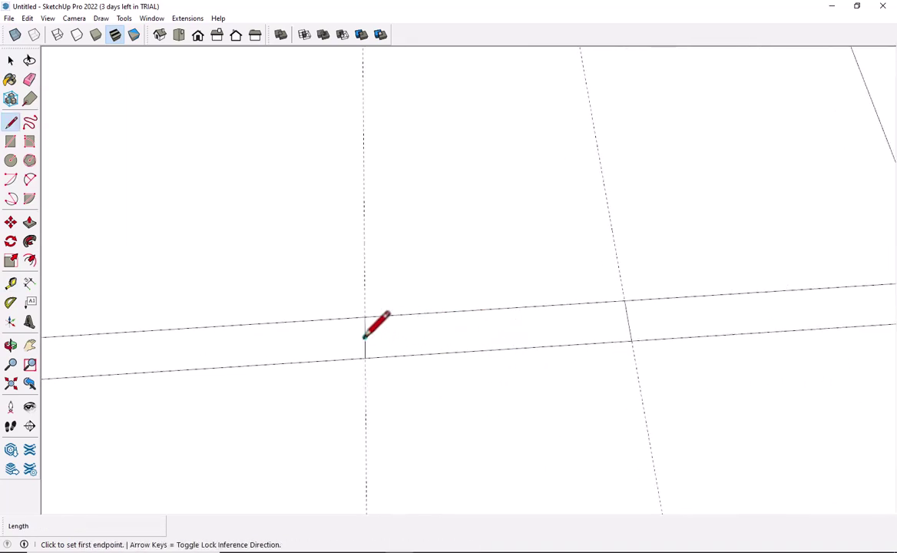
{"action": "left_click", "coordinate": [366, 336]}
{"action": "left_click", "coordinate": [624, 324]}
{"action": "key", "text": "space"}
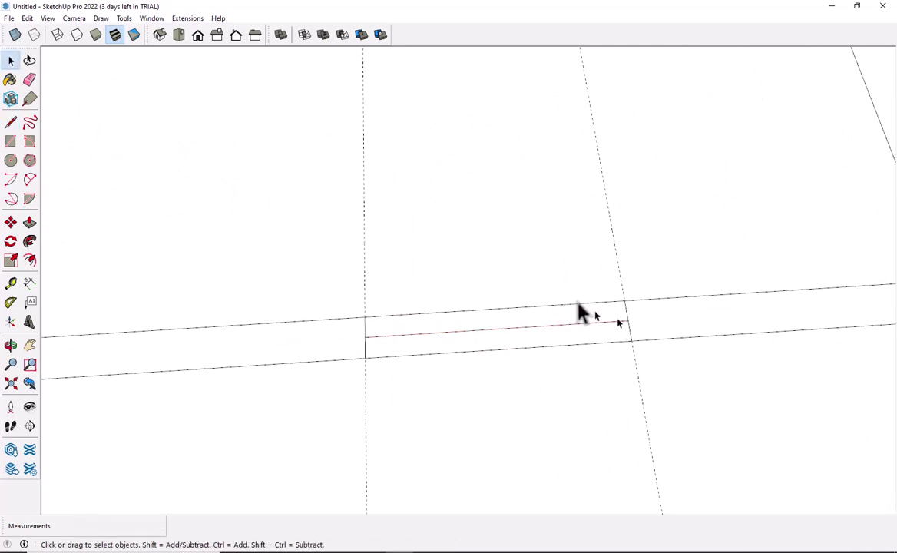
{"action": "key", "text": "e"}
{"action": "left_click", "coordinate": [364, 231]}
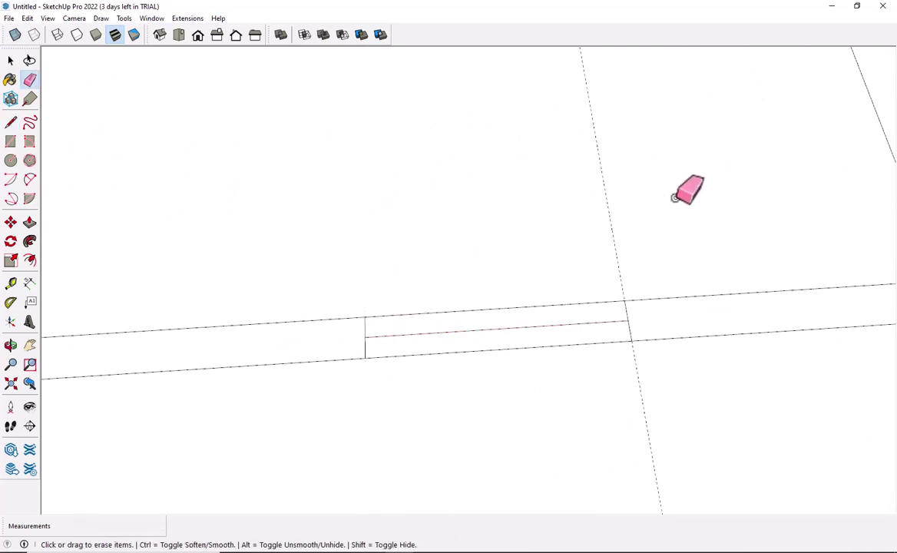
{"action": "key", "text": "space"}
{"action": "scroll", "coordinate": [607, 238], "scroll_direction": "down", "scroll_amount": 5}
{"action": "scroll", "coordinate": [555, 294], "scroll_direction": "down", "scroll_amount": 3}
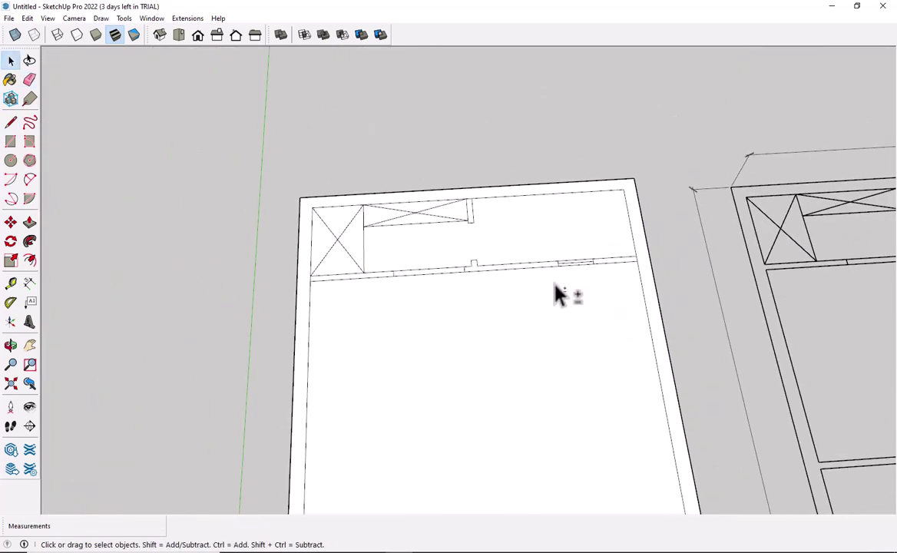
{"action": "mouse_move", "coordinate": [555, 294]}
{"action": "middle_mouse_down"}
{"action": "mouse_move", "coordinate": [519, 189]}
{"action": "mouse_move", "coordinate": [501, 230]}
{"action": "middle_mouse_up"}
{"action": "scroll", "coordinate": [781, 170], "scroll_direction": "up", "scroll_amount": 2}
{"action": "scroll", "coordinate": [807, 225], "scroll_direction": "down", "scroll_amount": 1}
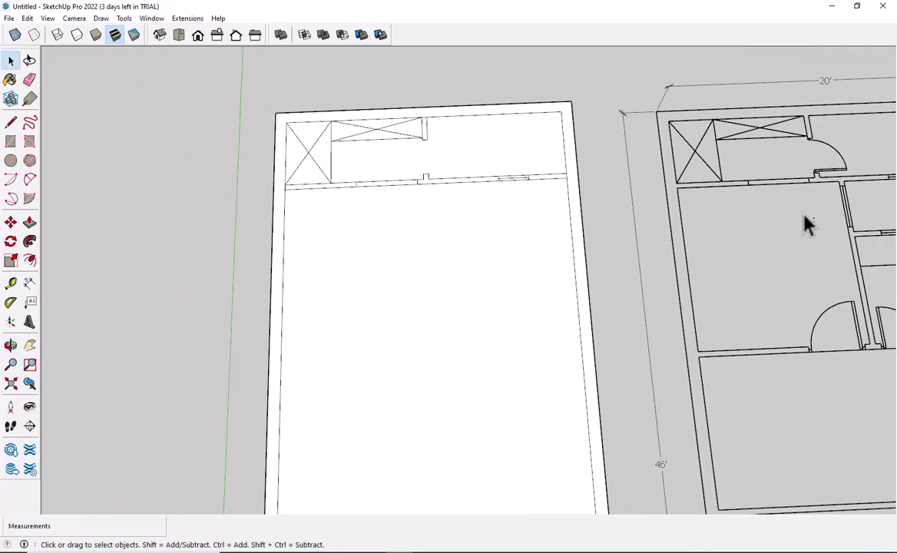
{"action": "mouse_move", "coordinate": [808, 224]}
{"action": "middle_mouse_down", "text": "shift"}
{"action": "mouse_move", "coordinate": [630, 154]}
{"action": "mouse_move", "coordinate": [557, 156]}
{"action": "middle_mouse_up", "text": "shift"}
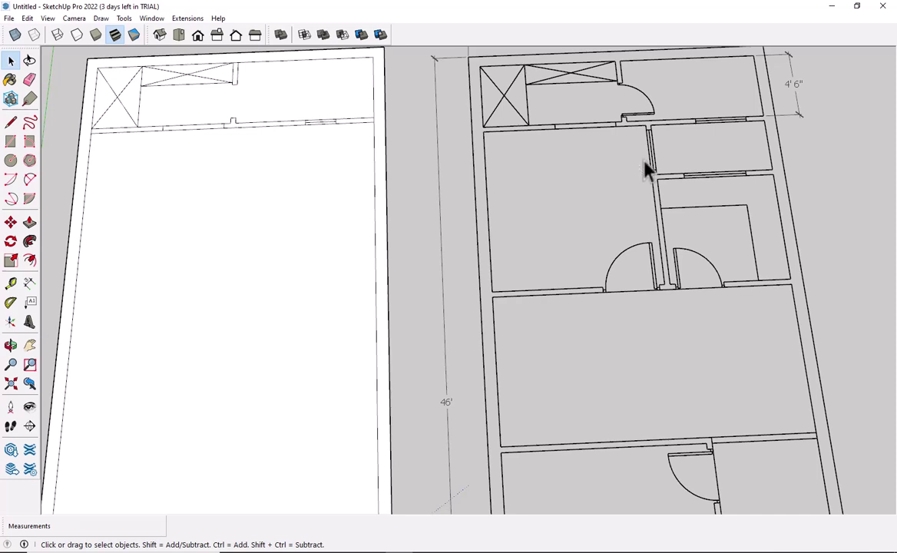
{"action": "scroll", "coordinate": [645, 168], "scroll_direction": "up", "scroll_amount": 2}
{"action": "middle_click_drag", "start_coordinate": [692, 176], "coordinate": [577, 190], "text": "shift"}
{"action": "scroll", "coordinate": [298, 187], "scroll_direction": "up", "scroll_amount": 1}
{"action": "key", "text": "d"}
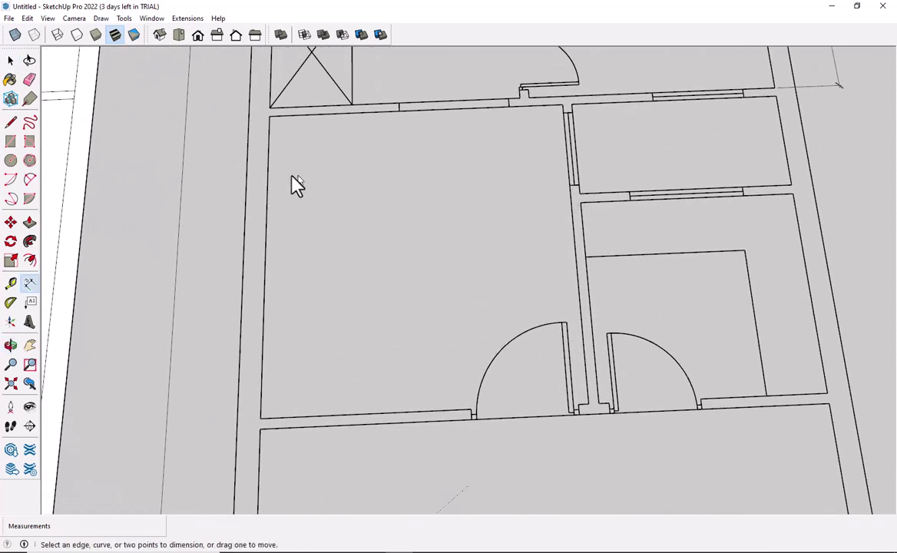
{"action": "left_click", "coordinate": [268, 116]}
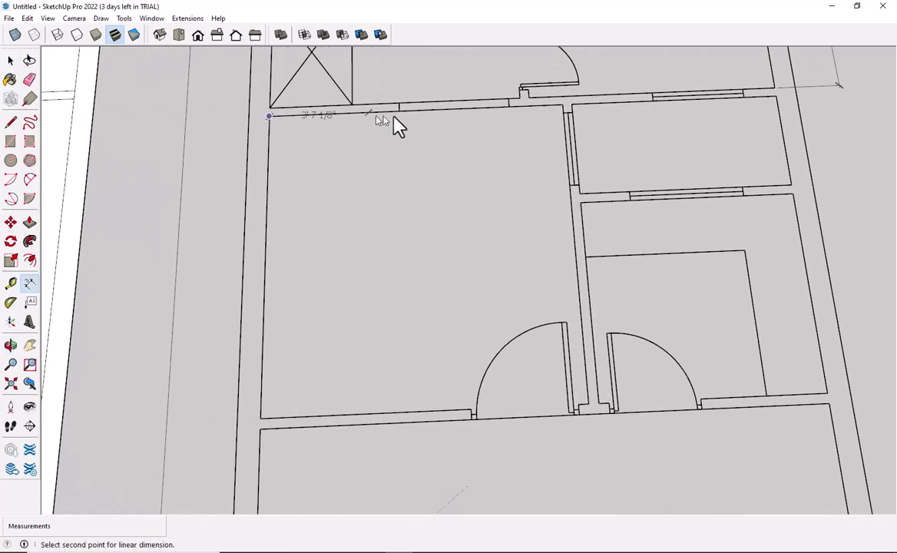
{"action": "left_click", "coordinate": [562, 105]}
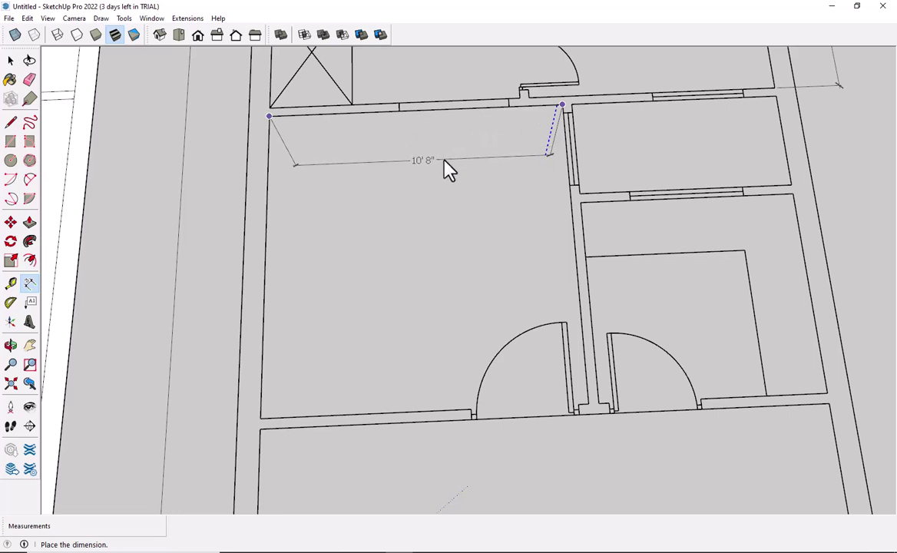
{"action": "key", "text": "space"}
{"action": "middle_click_drag", "start_coordinate": [300, 211], "coordinate": [742, 288]}
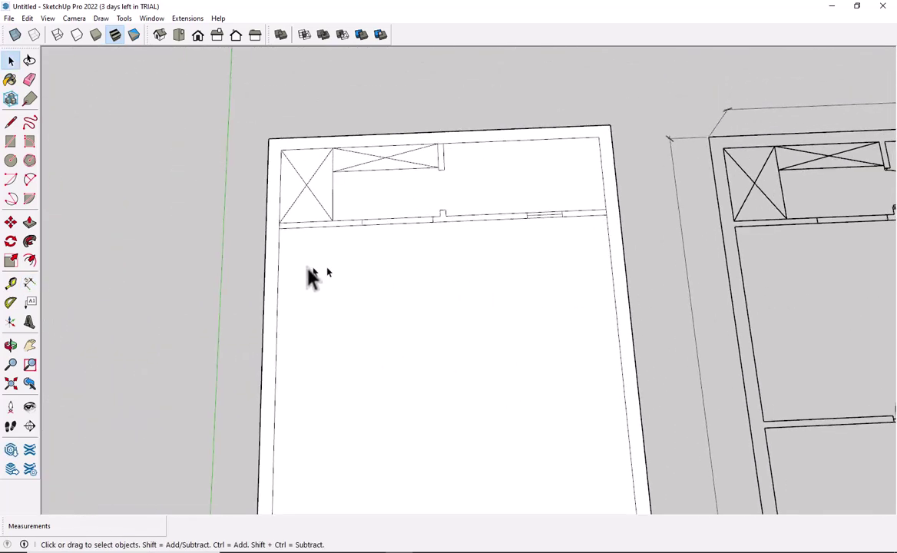
Add a guide 10' from the left wall and another 4" beside it
{"action": "key", "text": "t"}
{"action": "left_click", "coordinate": [277, 281]}
{"action": "type", "text": "10'"}
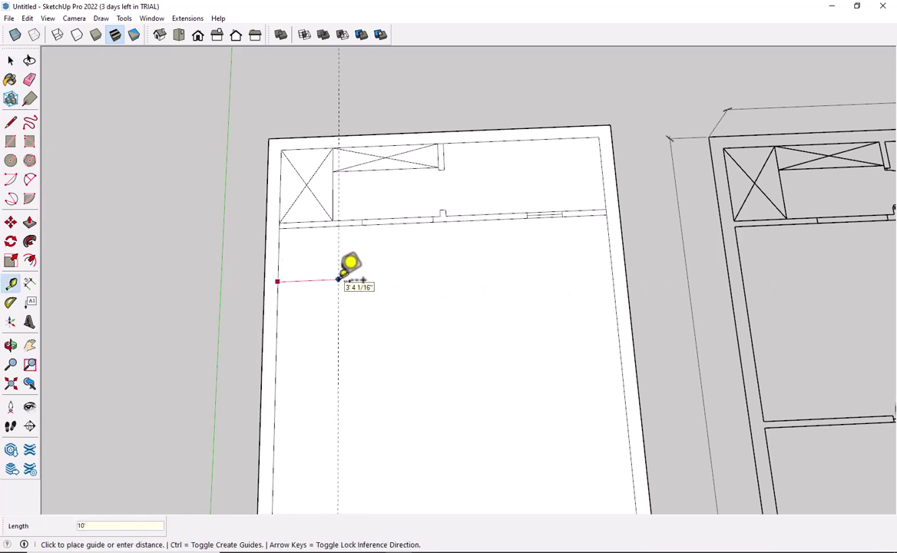
{"action": "type", "text": "8"}
{"action": "key", "text": "Return"}
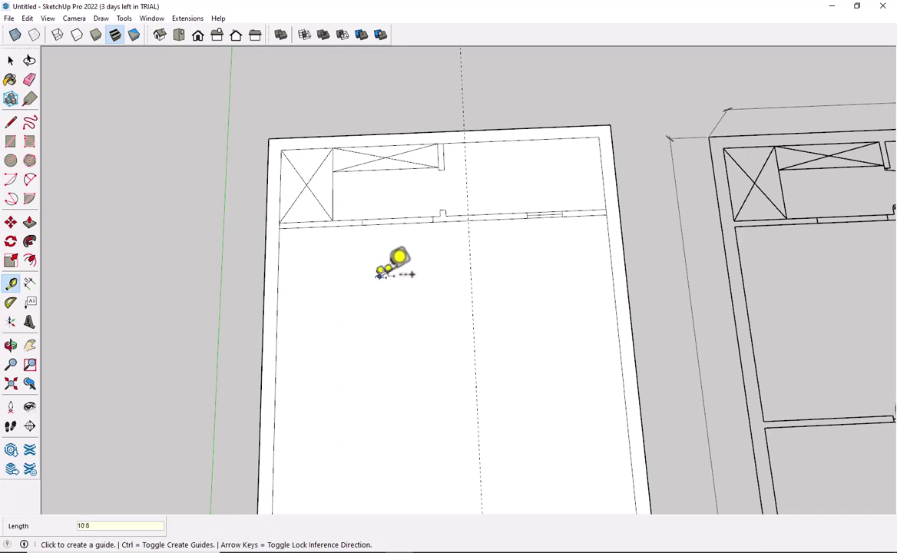
{"action": "scroll", "coordinate": [614, 292], "scroll_direction": "down", "scroll_amount": 1}
{"action": "mouse_move", "coordinate": [614, 292]}
{"action": "middle_mouse_down"}
{"action": "mouse_move", "coordinate": [350, 276]}
{"action": "mouse_move", "coordinate": [604, 235]}
{"action": "middle_mouse_up"}
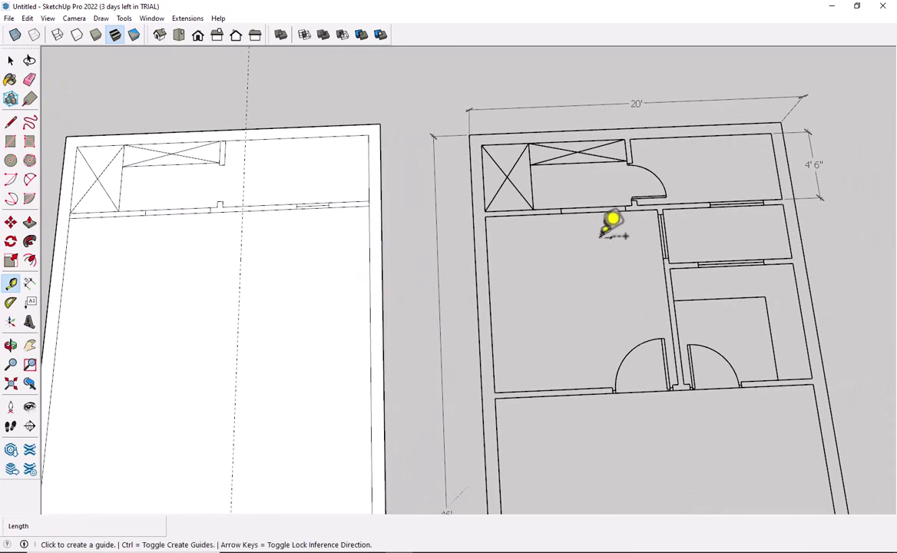
{"action": "left_click", "coordinate": [240, 272]}
{"action": "type", "text": "4"}
{"action": "key", "text": "Return"}
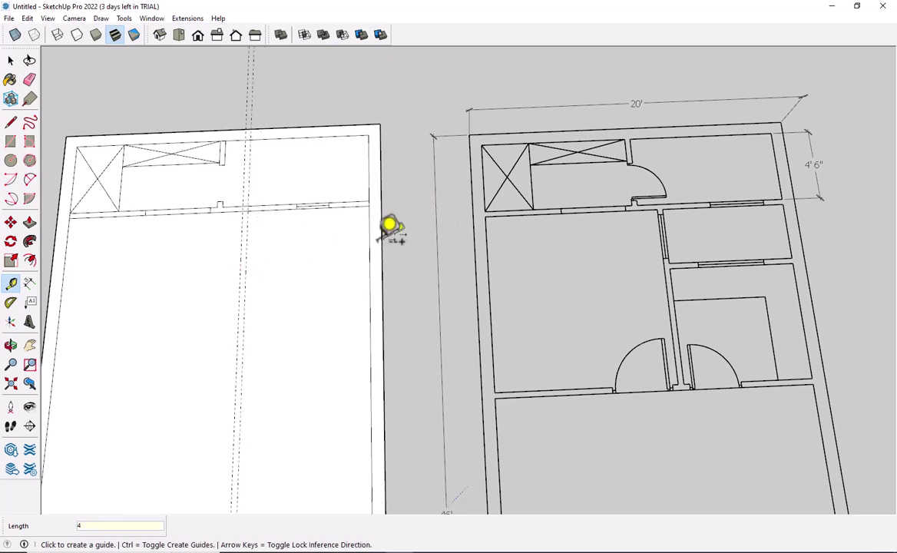
{"action": "key", "text": "space"}
Measure the plan room's 10'10" depth and add a guide 10'10" below the top strip
{"action": "key", "text": "d"}
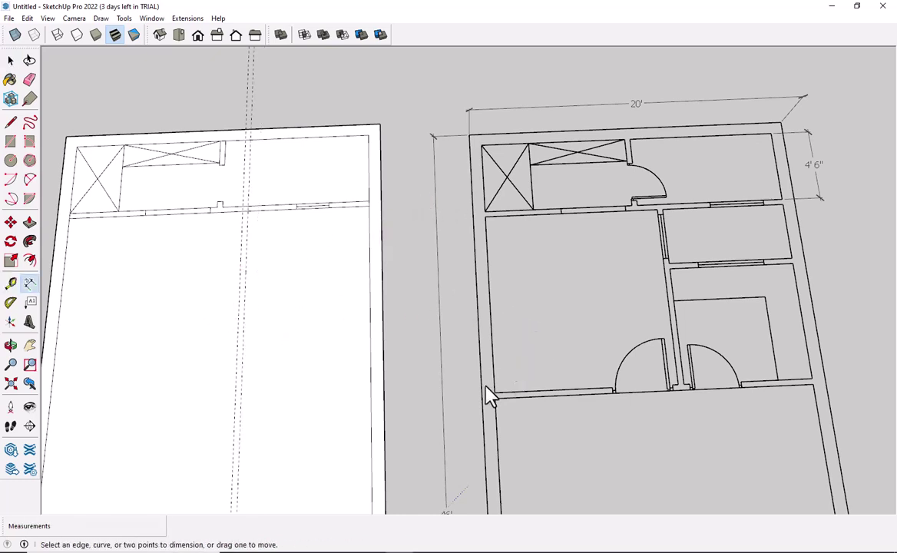
{"action": "left_click", "coordinate": [494, 394]}
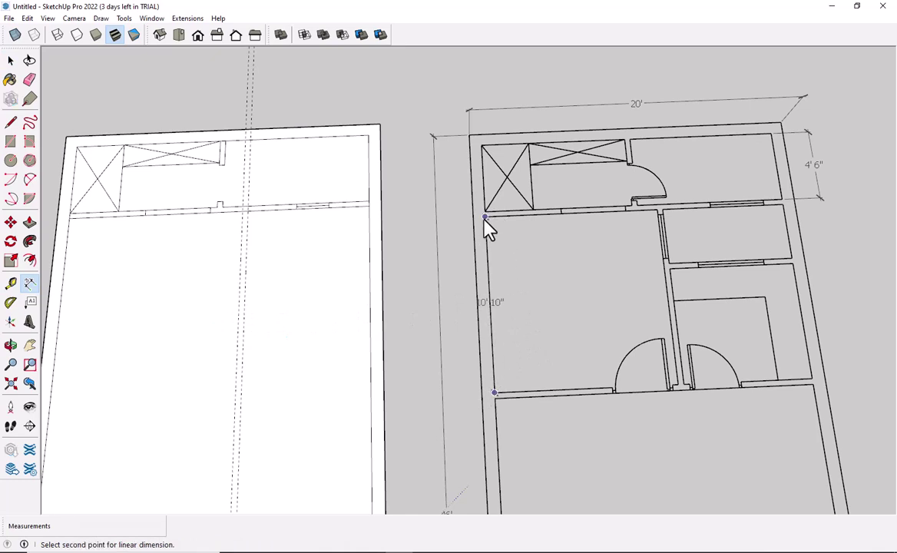
{"action": "left_click", "coordinate": [484, 216]}
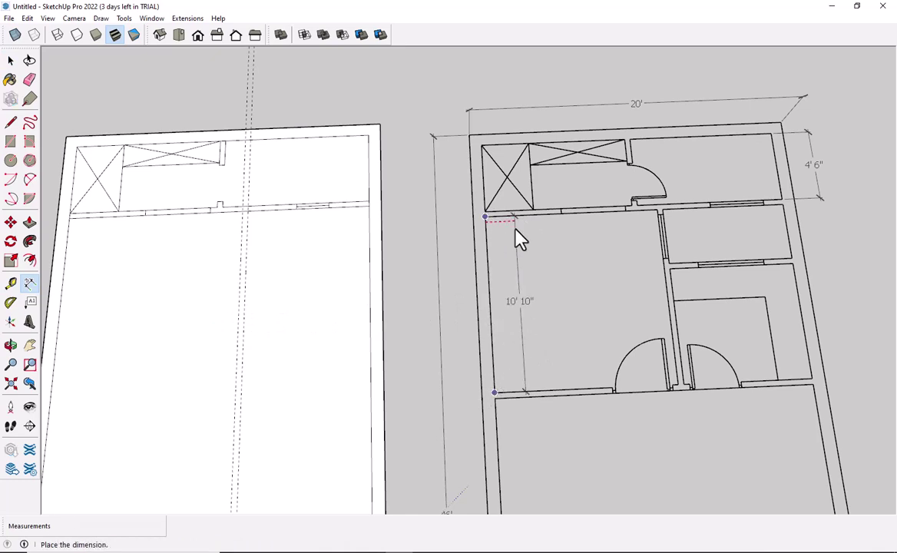
{"action": "key", "text": "space"}
{"action": "middle_click_drag", "start_coordinate": [90, 317], "coordinate": [232, 321]}
{"action": "key", "text": "t"}
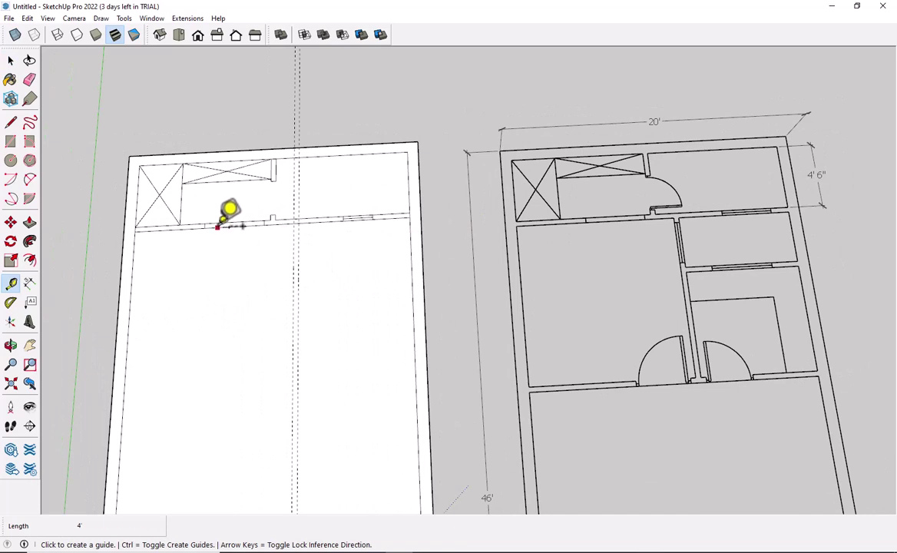
{"action": "left_click", "coordinate": [217, 228]}
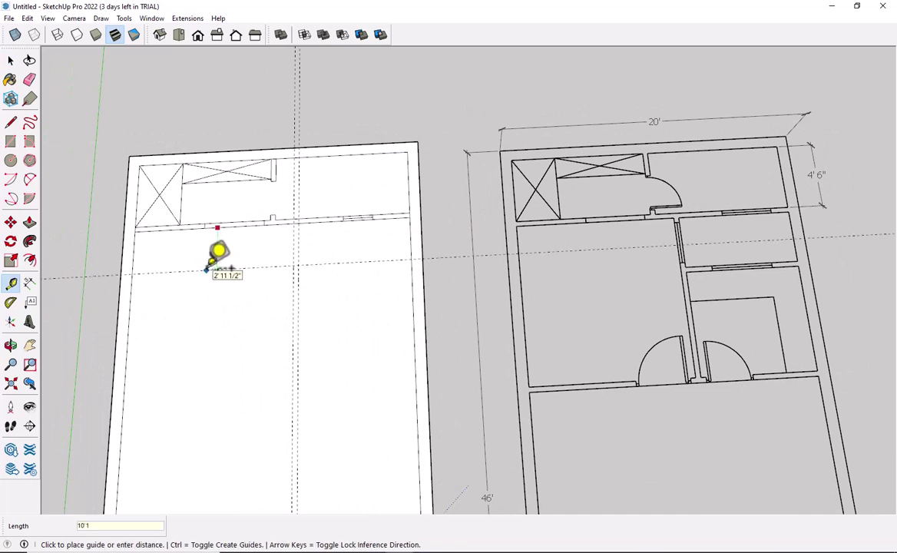
{"action": "key", "text": "Escape"}
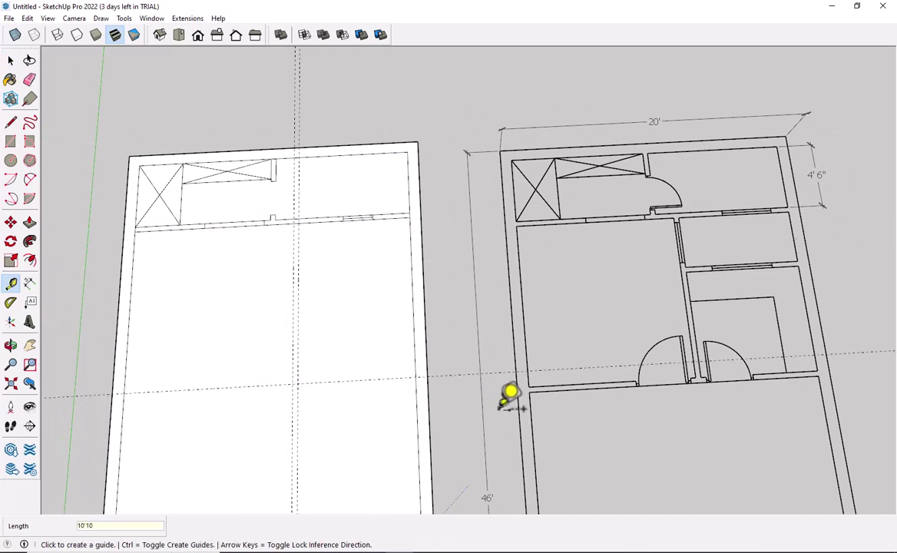
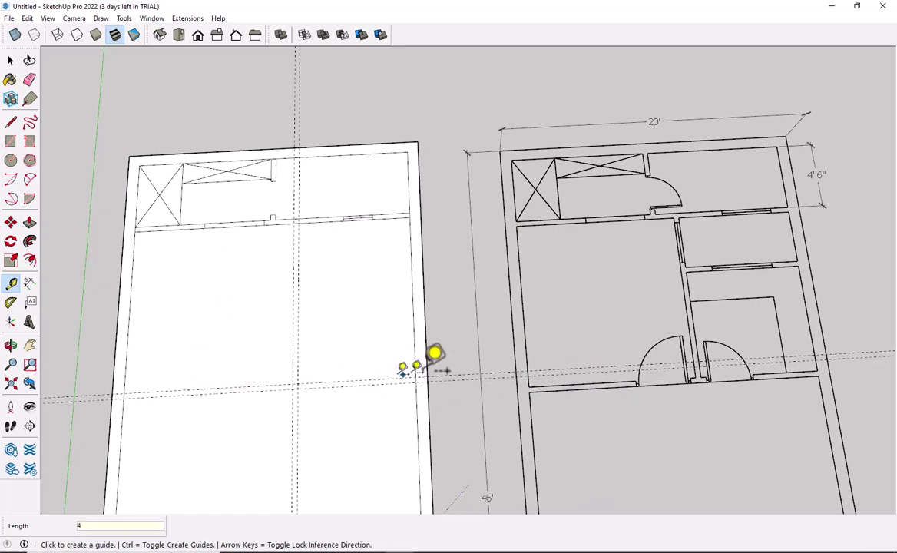
Tilt and pan the view to frame both the traced and the reference floor plans
{"action": "middle_click_drag", "start_coordinate": [436, 364], "coordinate": [601, 385]}
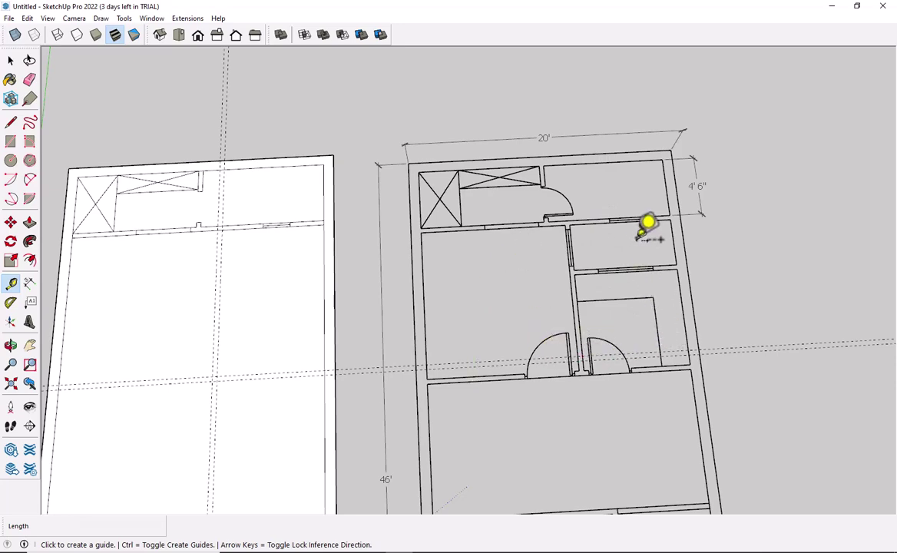
{"action": "middle_click_drag", "start_coordinate": [646, 231], "coordinate": [567, 254], "text": "shift"}
{"action": "key", "text": "space"}
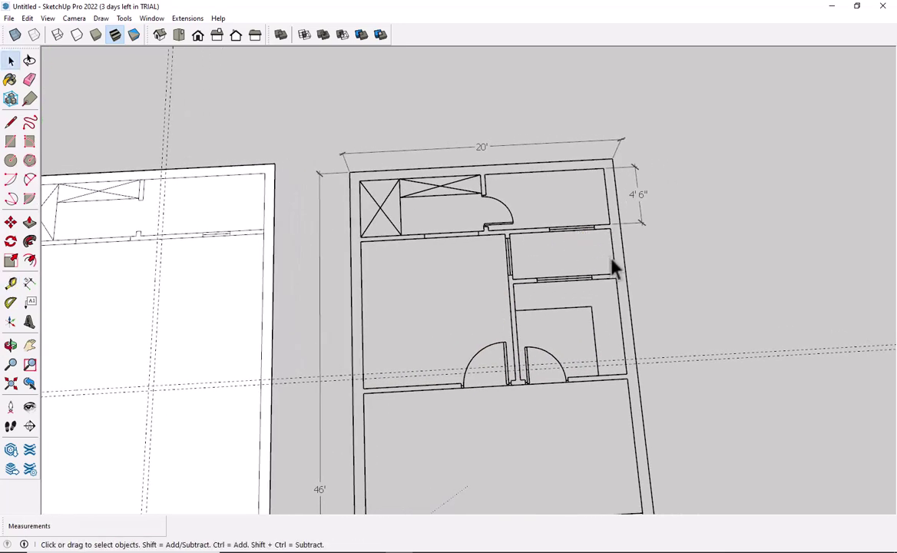
{"action": "scroll", "coordinate": [611, 263], "scroll_direction": "up", "scroll_amount": 2}
{"action": "left_click", "coordinate": [610, 219]}
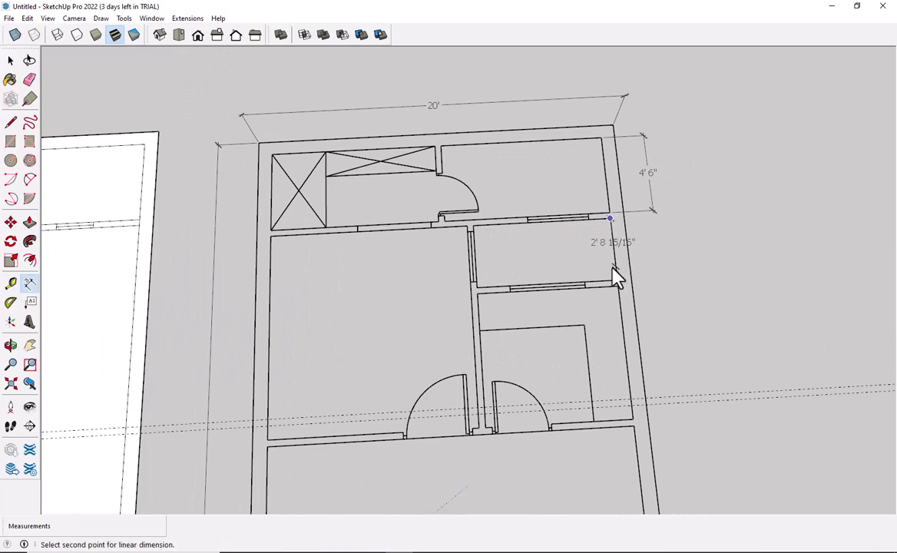
{"action": "key", "text": "Escape"}
{"action": "scroll", "coordinate": [331, 311], "scroll_direction": "down", "scroll_amount": 1}
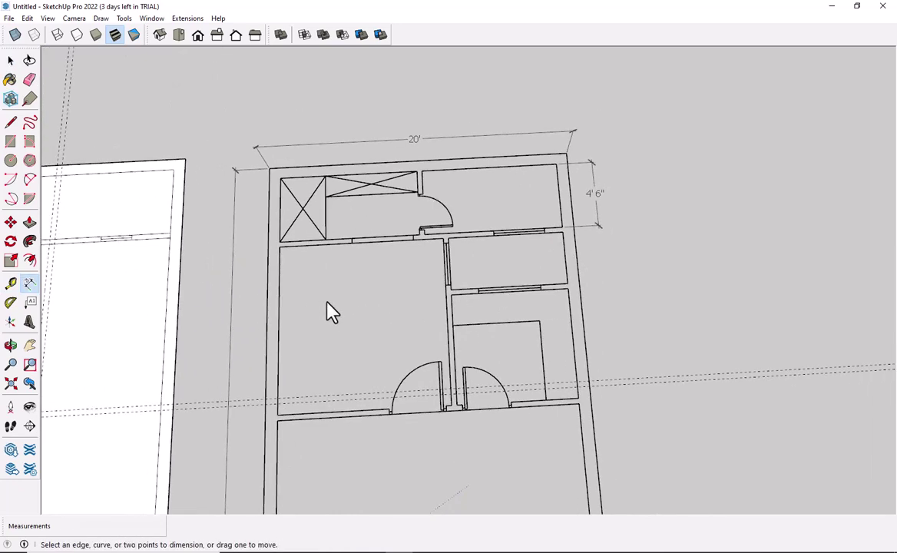
{"action": "middle_click_drag", "start_coordinate": [330, 311], "coordinate": [459, 302], "text": "shift"}
Place two parallel guide lines across the traced plan from its wall edge
{"action": "key", "text": "t"}
{"action": "left_click", "coordinate": [286, 242]}
{"action": "type", "text": "3'6"}
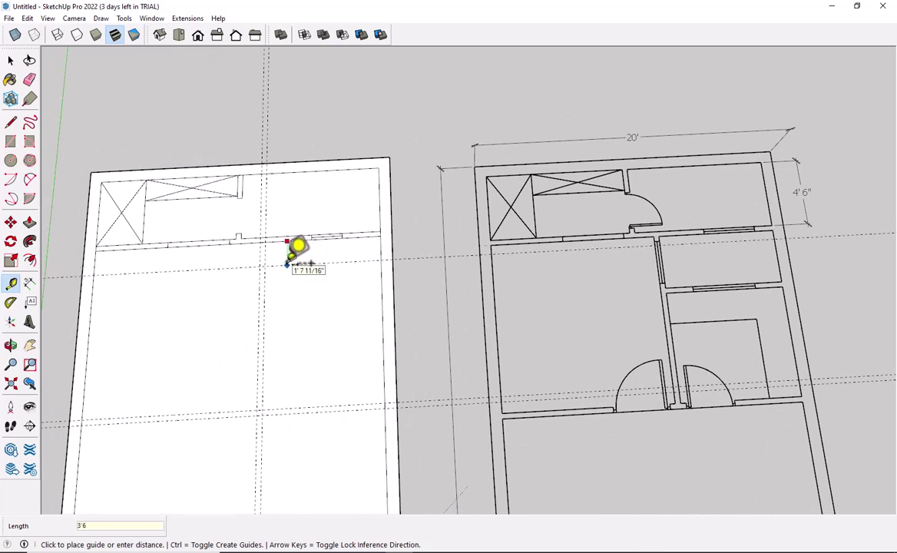
{"action": "left_click", "coordinate": [289, 265]}
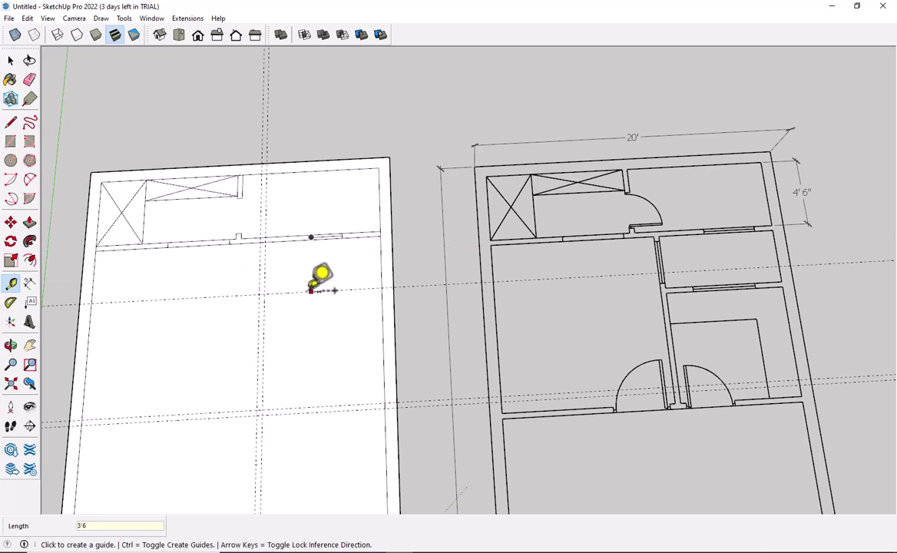
{"action": "left_click", "coordinate": [323, 290]}
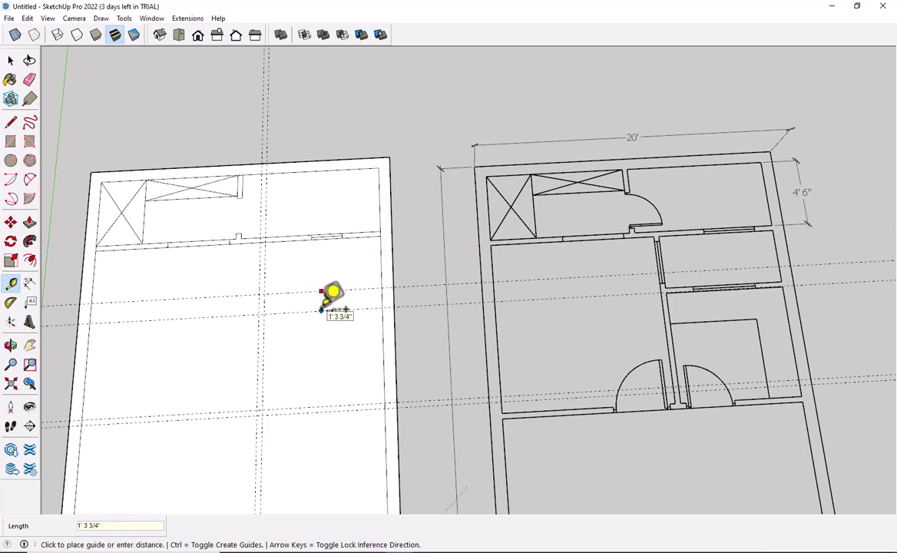
{"action": "key", "text": "Return"}
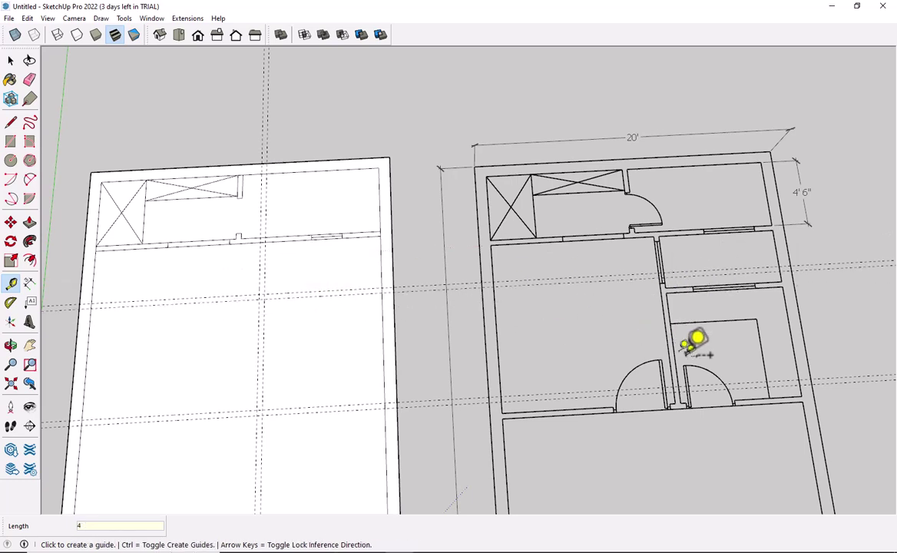
{"action": "scroll", "coordinate": [705, 345], "scroll_direction": "down", "scroll_amount": 1}
{"action": "middle_click_drag", "start_coordinate": [705, 344], "coordinate": [597, 331], "text": "shift"}
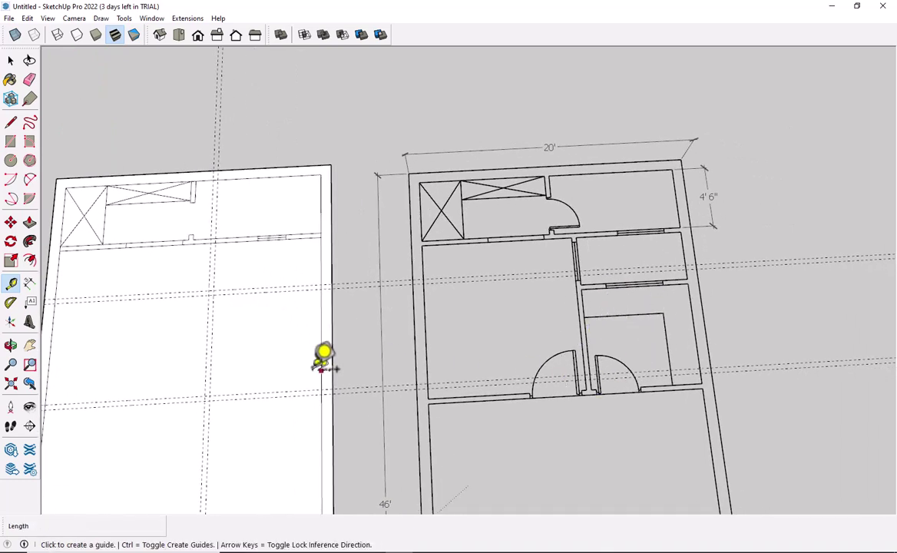
{"action": "key", "text": "space"}
Check the 7' right-wall span on both the reference and the traced plans
{"action": "key", "text": "d"}
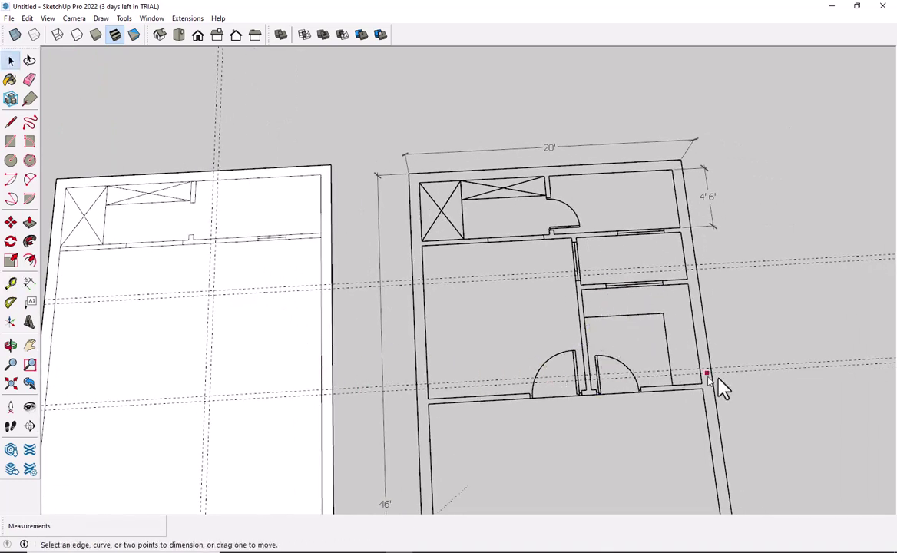
{"action": "left_click", "coordinate": [702, 385]}
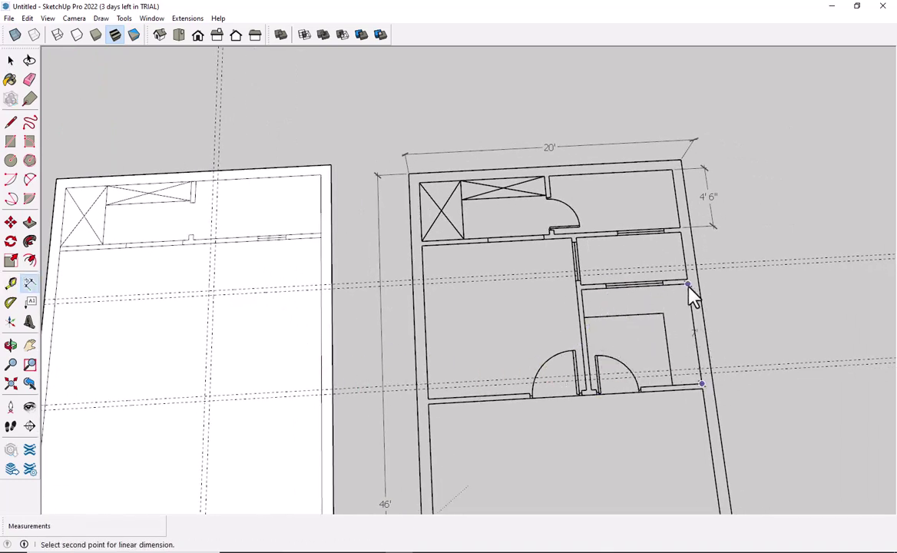
{"action": "key", "text": "Escape"}
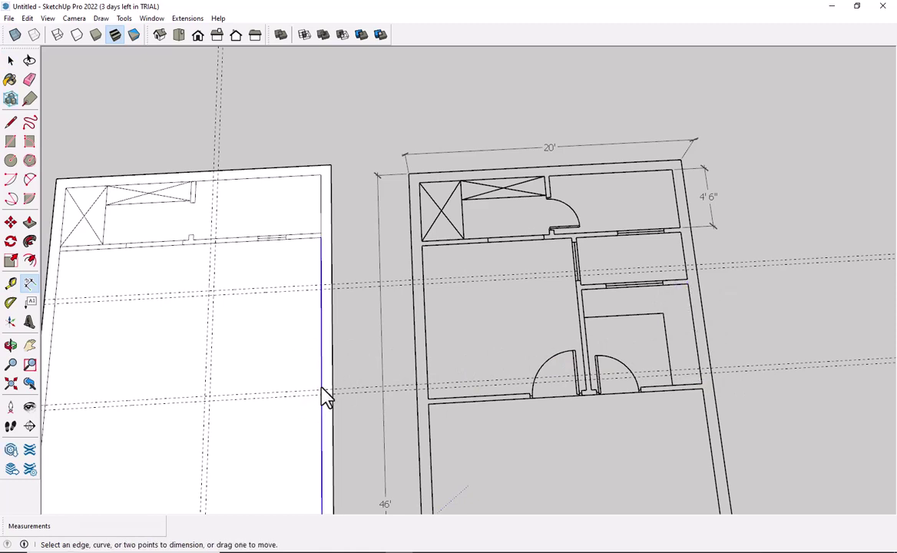
{"action": "left_click", "coordinate": [322, 391]}
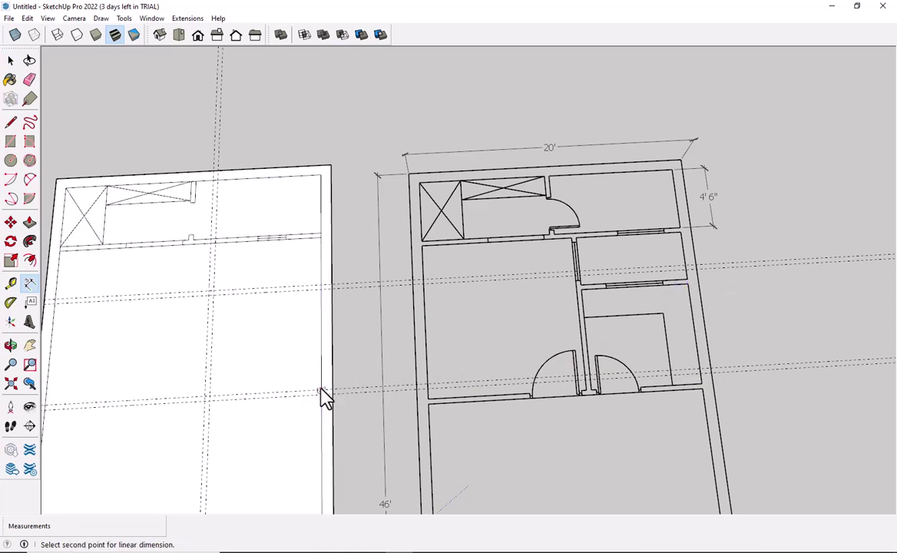
{"action": "left_click", "coordinate": [319, 293]}
{"action": "key", "text": "Escape"}
{"action": "key", "text": "space"}
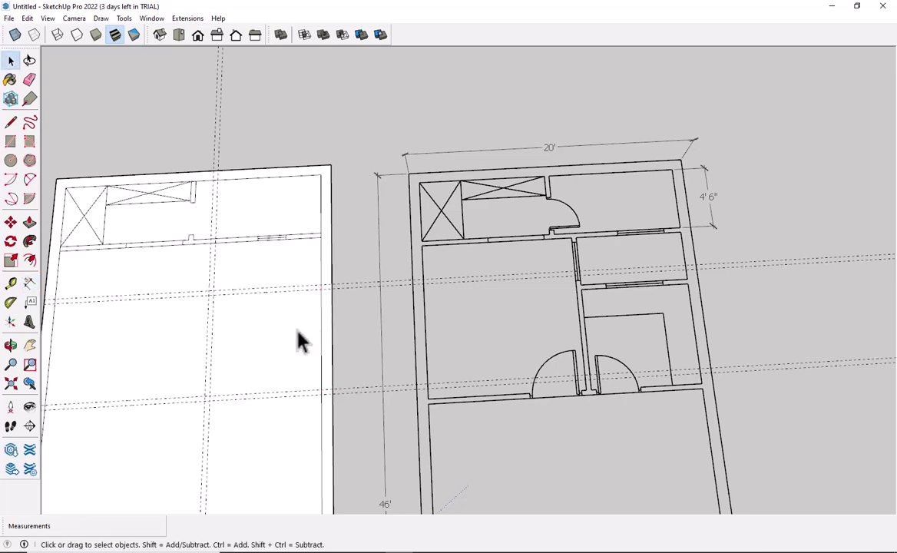
{"action": "mouse_move", "coordinate": [297, 341]}
{"action": "middle_mouse_down", "text": "shift"}
{"action": "mouse_move", "coordinate": [314, 327]}
{"action": "mouse_move", "coordinate": [396, 344]}
{"action": "mouse_move", "coordinate": [365, 334]}
{"action": "middle_mouse_up", "text": "shift"}
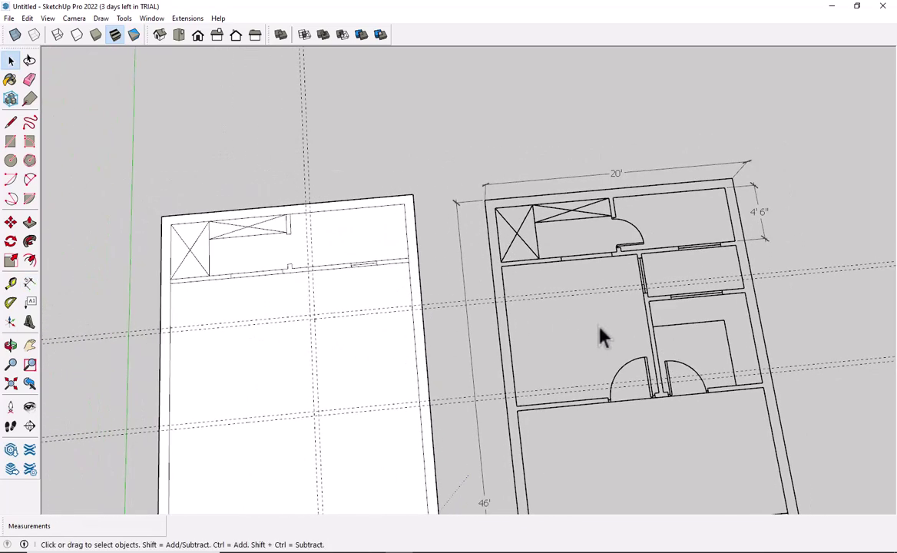
Place a guide line 0.5 from the top interior wall edge of the traced plan
{"action": "middle_click_drag", "start_coordinate": [603, 338], "coordinate": [703, 283]}
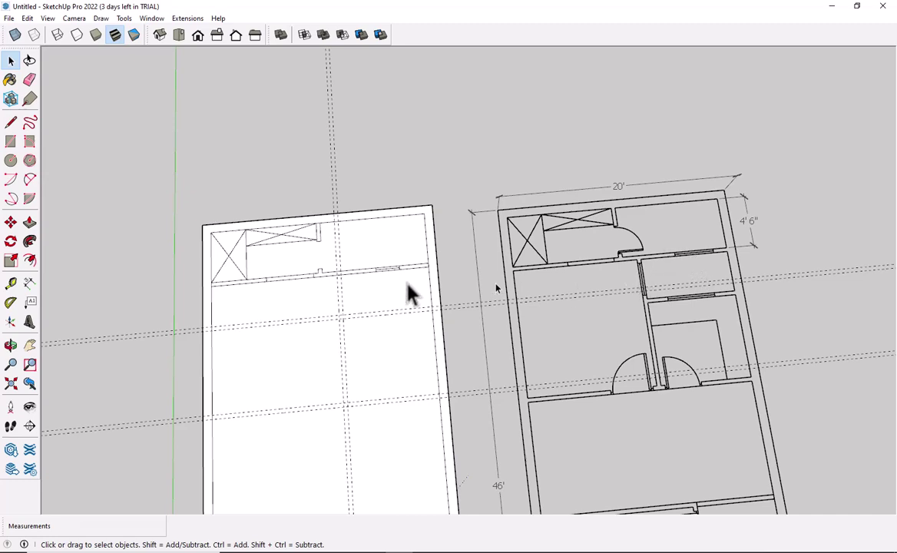
{"action": "scroll", "coordinate": [332, 300], "scroll_direction": "up", "scroll_amount": 2}
{"action": "scroll", "coordinate": [553, 336], "scroll_direction": "down", "scroll_amount": 3}
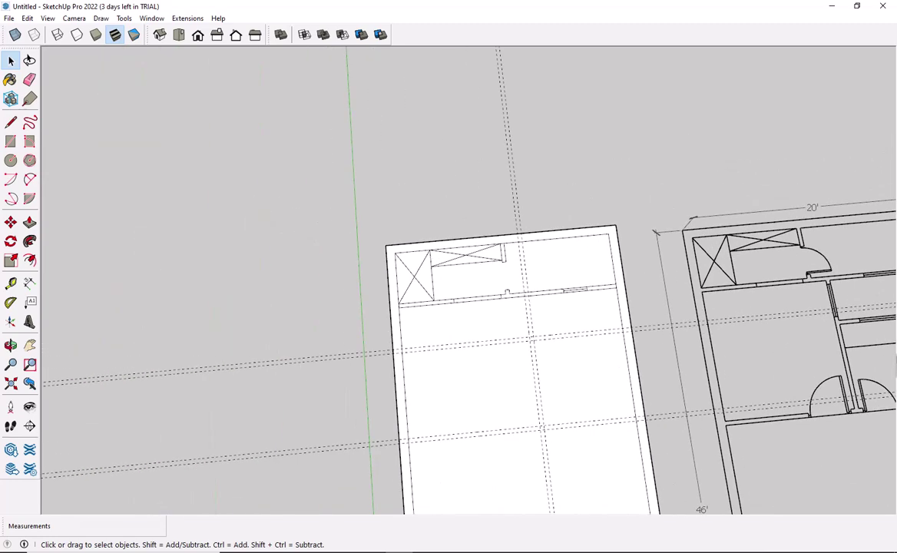
{"action": "scroll", "coordinate": [797, 355], "scroll_direction": "up", "scroll_amount": 2}
{"action": "scroll", "coordinate": [218, 324], "scroll_direction": "up", "scroll_amount": 2}
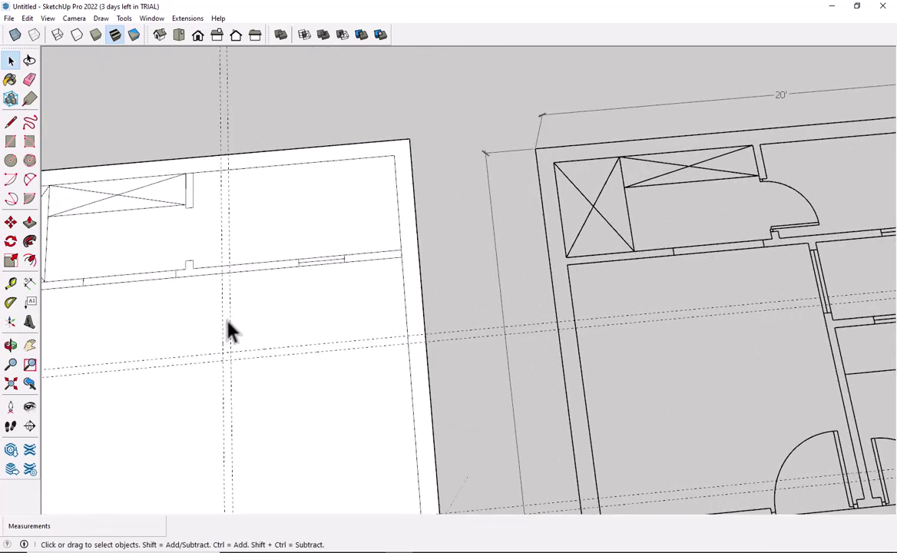
{"action": "mouse_move", "coordinate": [564, 331]}
{"action": "middle_mouse_down"}
{"action": "mouse_move", "coordinate": [481, 337]}
{"action": "mouse_move", "coordinate": [398, 360]}
{"action": "mouse_move", "coordinate": [156, 307]}
{"action": "mouse_move", "coordinate": [211, 280]}
{"action": "middle_mouse_up"}
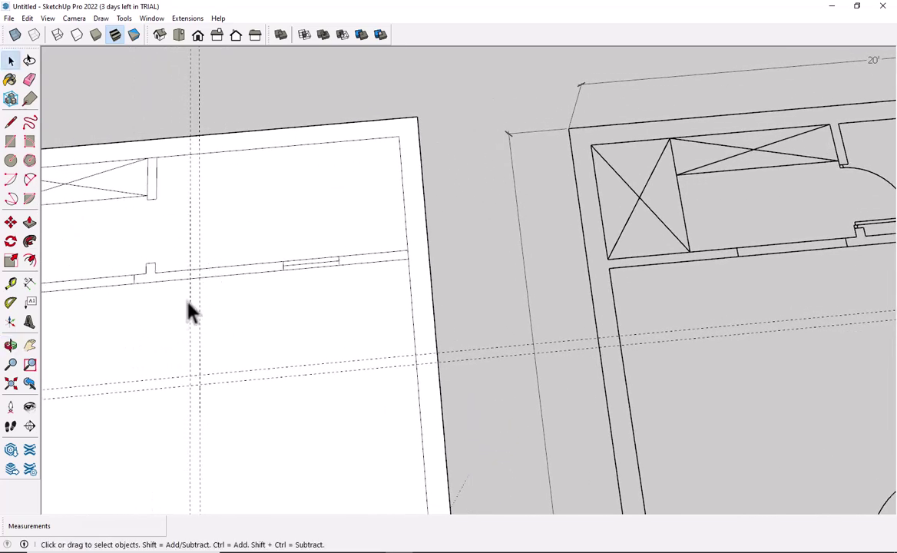
{"action": "key", "text": "t"}
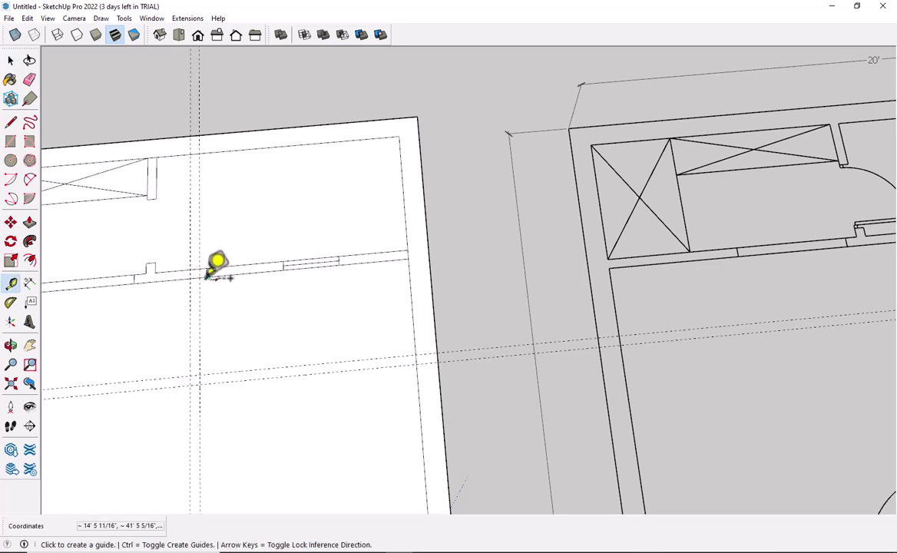
{"action": "left_click", "coordinate": [223, 269]}
{"action": "type", "text": "4"}
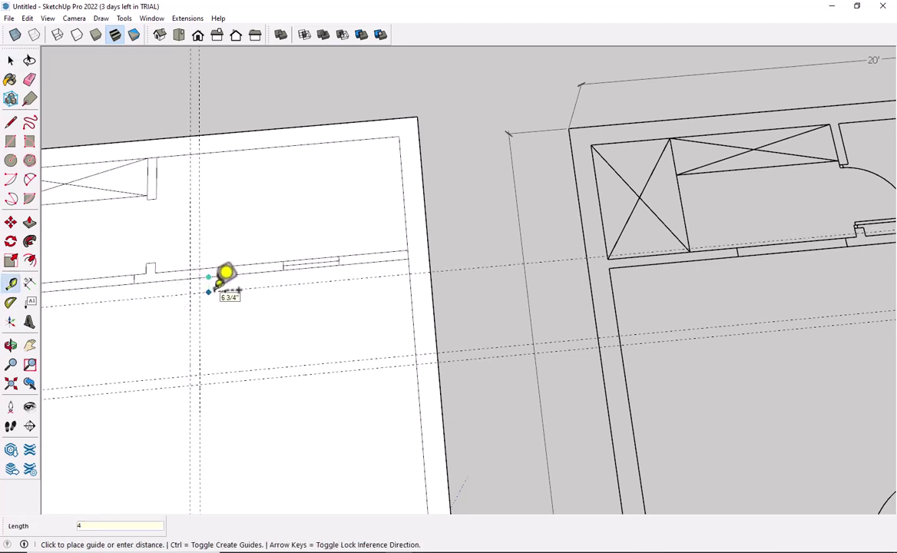
{"action": "type", "text": ".5"}
{"action": "key", "text": "Return"}
Add a second guide line 0.5 beyond the first one
{"action": "scroll", "coordinate": [308, 308], "scroll_direction": "down", "scroll_amount": 1}
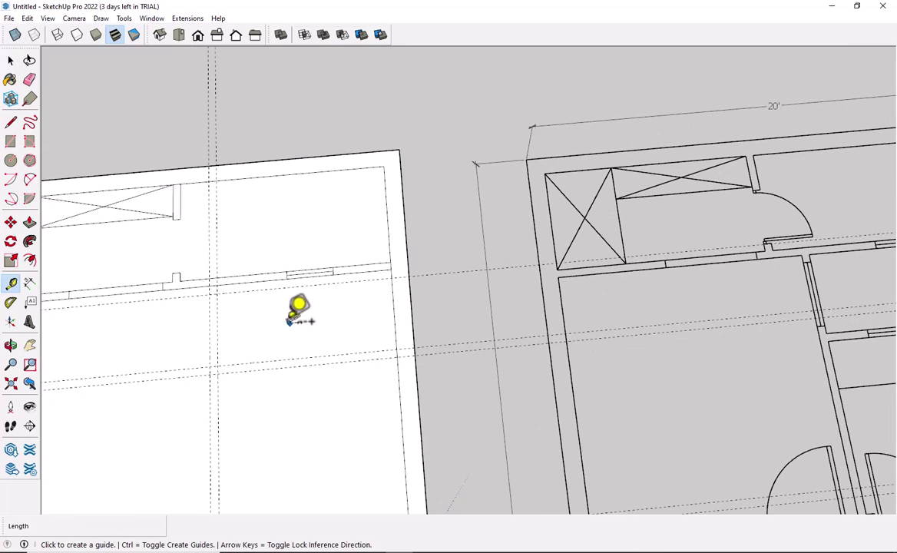
{"action": "scroll", "coordinate": [296, 305], "scroll_direction": "down", "scroll_amount": 1}
{"action": "left_click", "coordinate": [241, 339]}
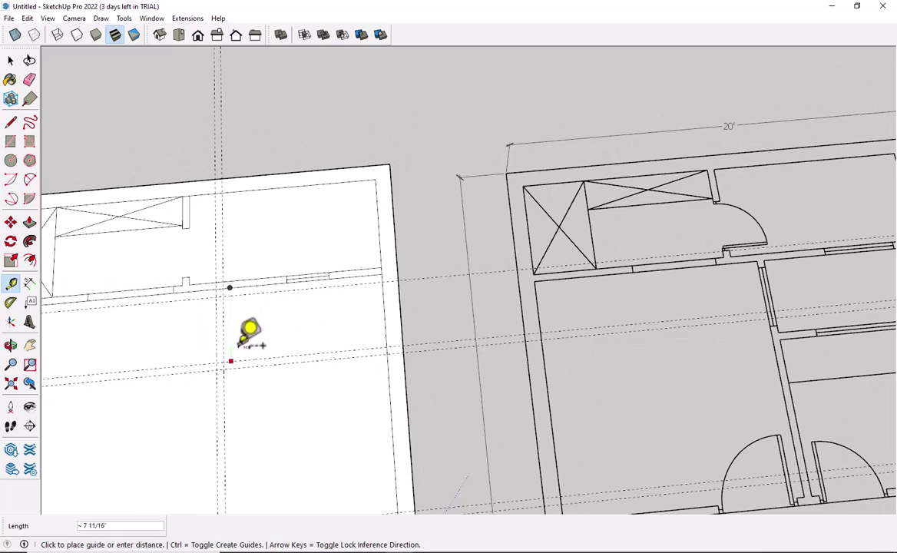
{"action": "left_click", "coordinate": [239, 355]}
{"action": "type", "text": "4"}
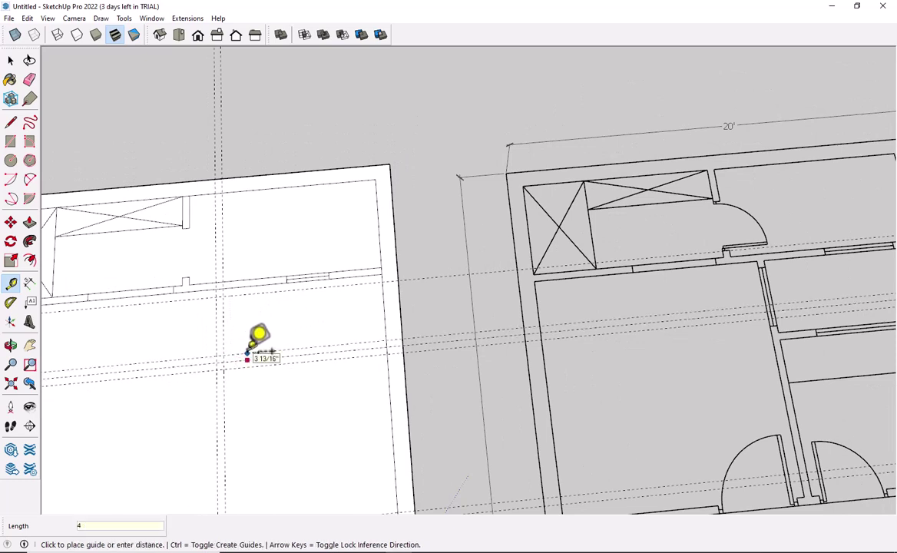
{"action": "type", "text": ".5"}
{"action": "key", "text": "Return"}
{"action": "scroll", "coordinate": [234, 311], "scroll_direction": "up", "scroll_amount": 2}
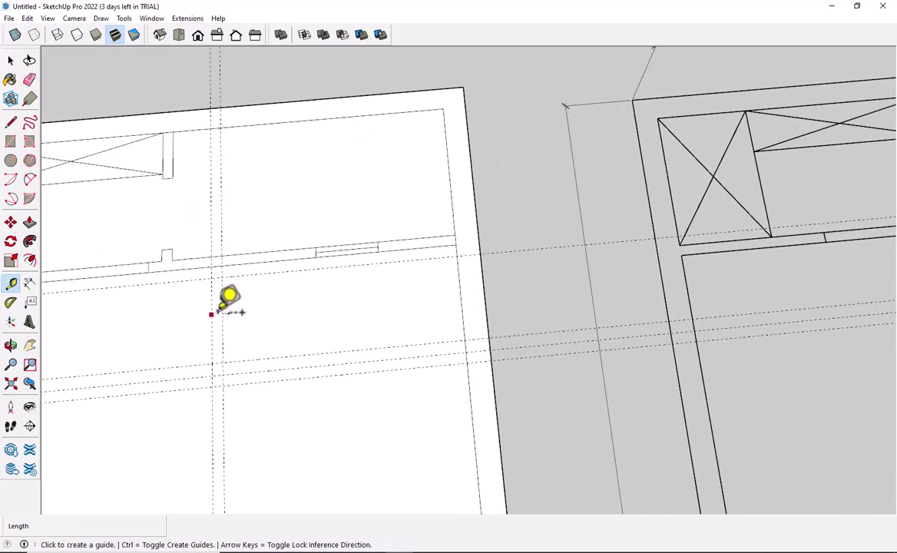
{"action": "mouse_move", "coordinate": [377, 360]}
{"action": "middle_mouse_down"}
{"action": "mouse_move", "coordinate": [316, 344]}
{"action": "mouse_move", "coordinate": [413, 306]}
{"action": "mouse_move", "coordinate": [370, 310]}
{"action": "mouse_move", "coordinate": [707, 280]}
{"action": "middle_mouse_up"}
{"action": "mouse_move", "coordinate": [201, 294]}
{"action": "middle_mouse_down"}
{"action": "mouse_move", "coordinate": [269, 323]}
{"action": "mouse_move", "coordinate": [184, 305]}
{"action": "middle_mouse_up"}
{"action": "scroll", "coordinate": [179, 295], "scroll_direction": "up", "scroll_amount": 2}
Place a guide 12 from the vertical guide line, plus another guide from it
{"action": "left_click", "coordinate": [157, 322]}
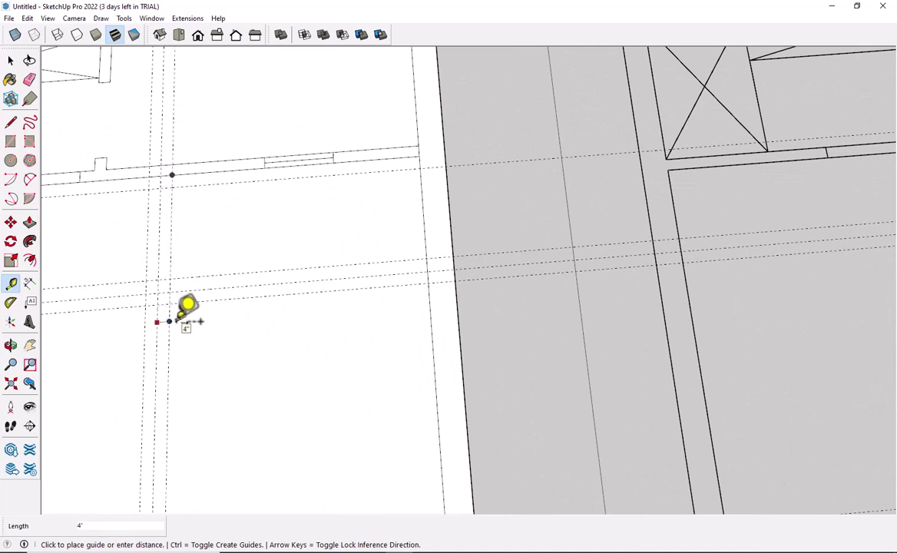
{"action": "type", "text": "12"}
{"action": "key", "text": "Return"}
{"action": "left_click", "coordinate": [193, 328]}
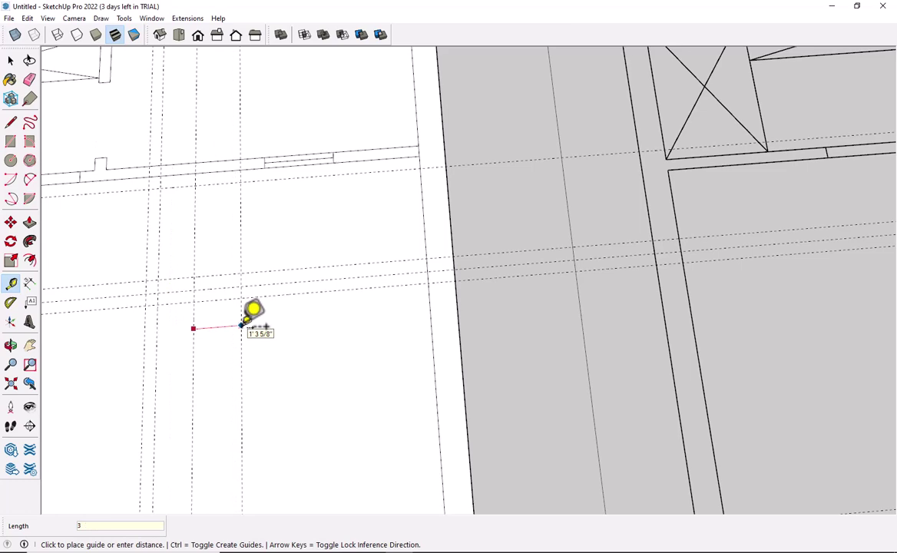
{"action": "key", "text": "Return"}
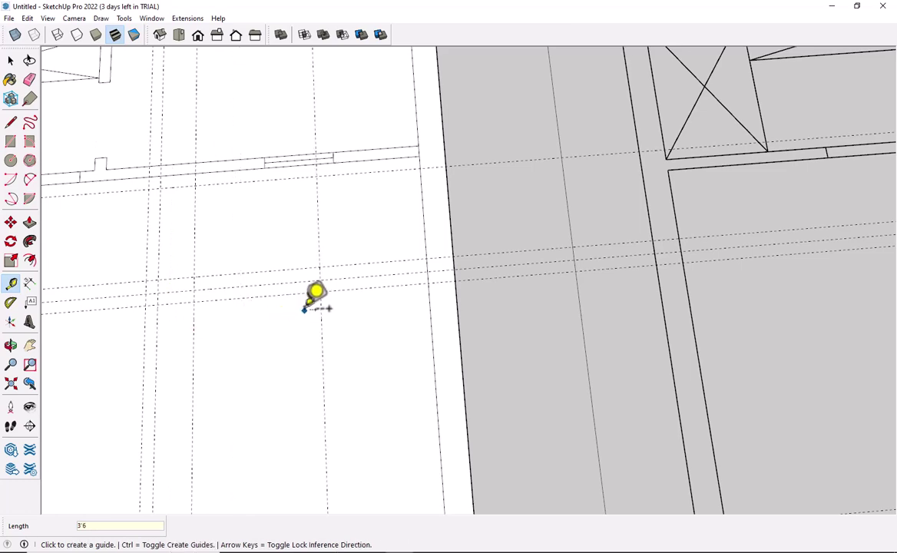
{"action": "key", "text": "space"}
{"action": "scroll", "coordinate": [199, 326], "scroll_direction": "down", "scroll_amount": 2}
{"action": "middle_click_drag", "start_coordinate": [198, 329], "coordinate": [421, 275], "text": "shift"}
{"action": "key", "text": "r"}
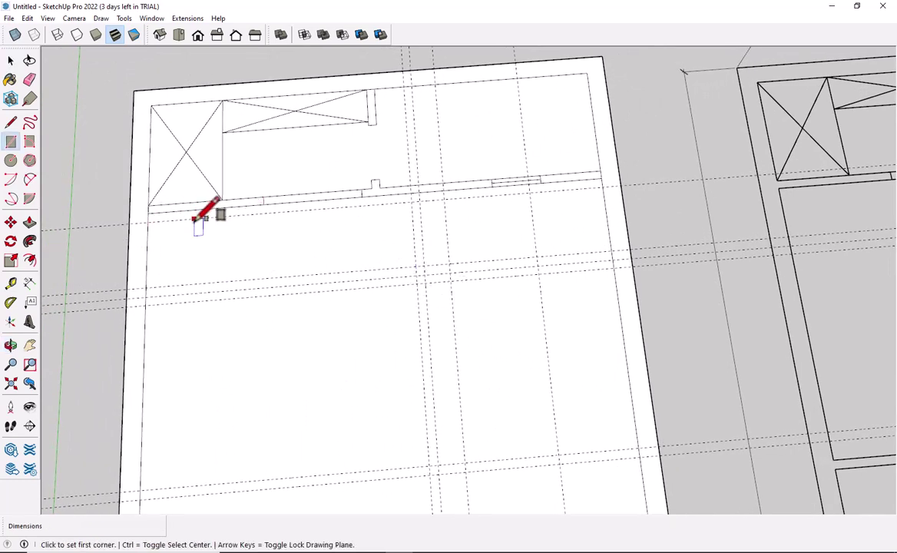
Draw wall rectangles from the room corner and along the bottom wall
{"action": "left_click", "coordinate": [149, 213]}
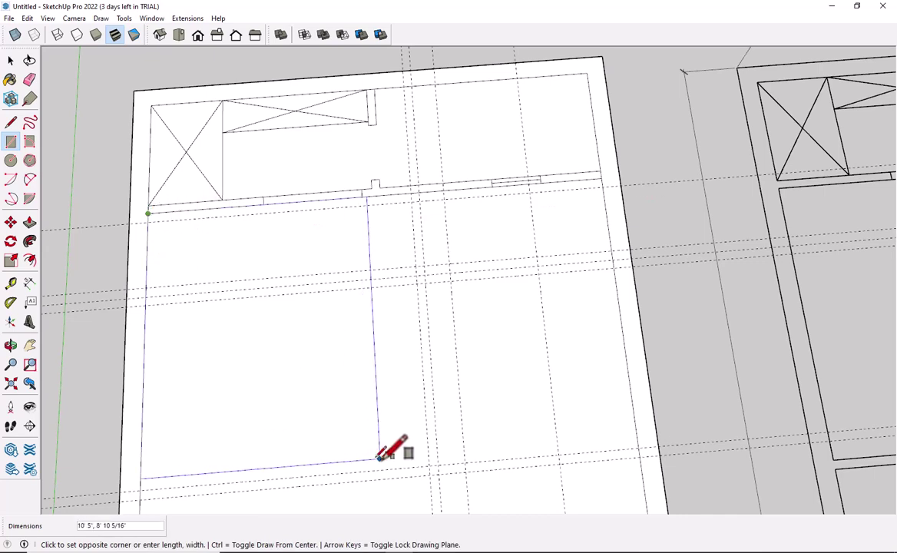
{"action": "left_click", "coordinate": [429, 466]}
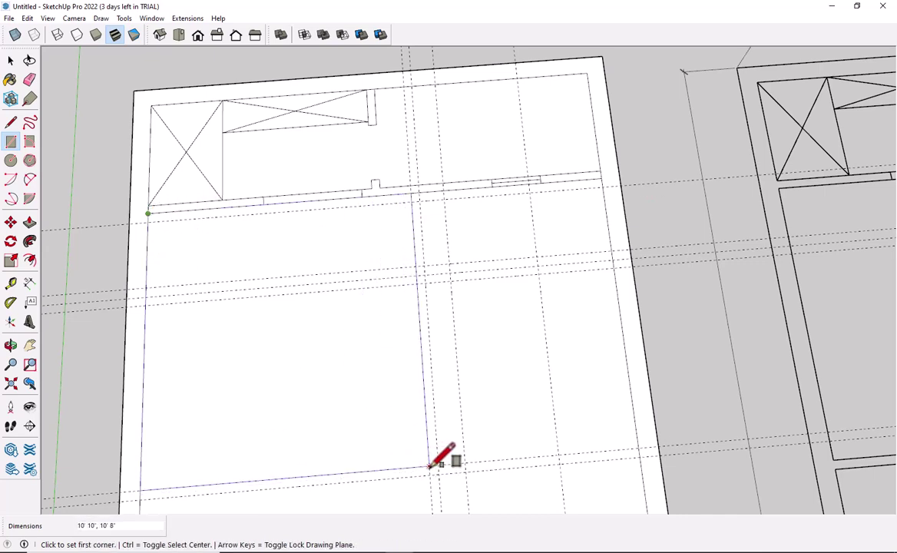
{"action": "left_click", "coordinate": [141, 491]}
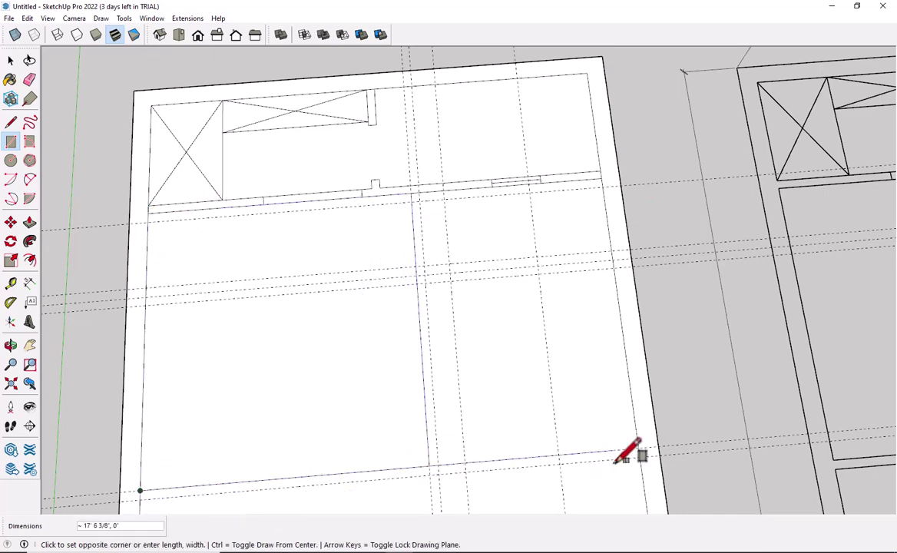
{"action": "left_click", "coordinate": [642, 455]}
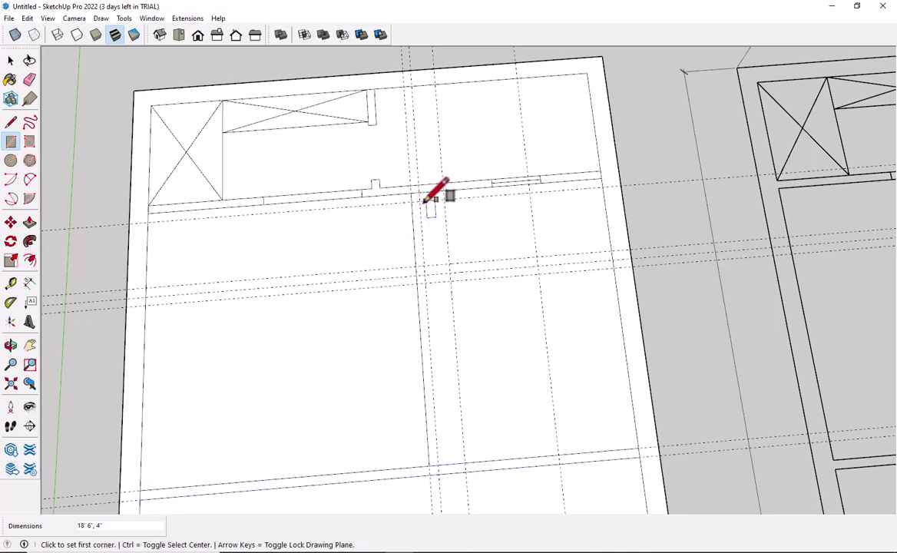
{"action": "scroll", "coordinate": [419, 201], "scroll_direction": "up", "scroll_amount": 2}
{"action": "scroll", "coordinate": [421, 192], "scroll_direction": "up", "scroll_amount": 2}
Draw the horizontal interior wall as a thin rectangle across the plan
{"action": "left_click", "coordinate": [407, 188]}
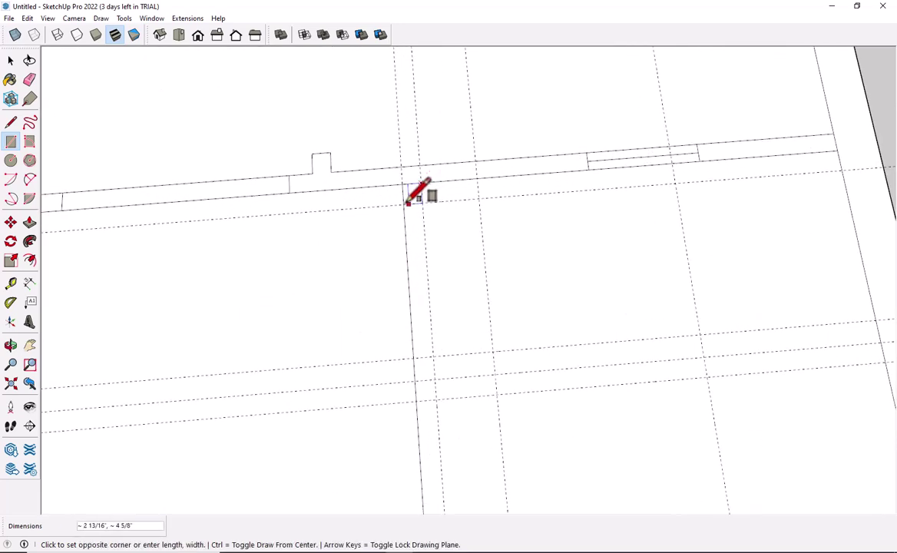
{"action": "key", "text": "Escape"}
{"action": "mouse_move", "coordinate": [406, 205]}
{"action": "middle_mouse_down"}
{"action": "mouse_move", "coordinate": [461, 261]}
{"action": "mouse_move", "coordinate": [430, 223]}
{"action": "mouse_move", "coordinate": [537, 231]}
{"action": "middle_mouse_up"}
{"action": "scroll", "coordinate": [140, 274], "scroll_direction": "down", "scroll_amount": 1}
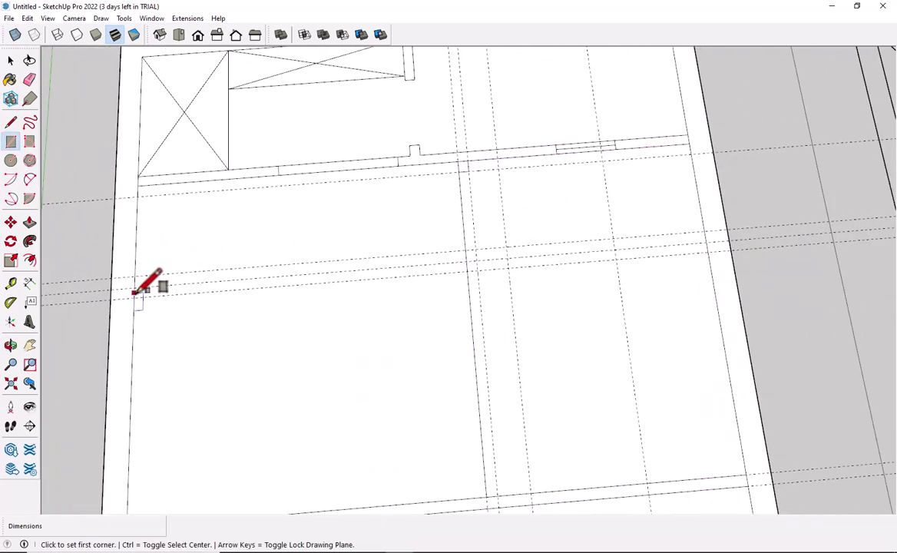
{"action": "scroll", "coordinate": [139, 274], "scroll_direction": "down", "scroll_amount": 2}
{"action": "mouse_move", "coordinate": [397, 306]}
{"action": "middle_mouse_down", "text": "shift"}
{"action": "mouse_move", "coordinate": [377, 305]}
{"action": "mouse_move", "coordinate": [372, 280]}
{"action": "mouse_move", "coordinate": [320, 344]}
{"action": "mouse_move", "coordinate": [299, 340]}
{"action": "middle_mouse_up", "text": "shift"}
{"action": "scroll", "coordinate": [388, 265], "scroll_direction": "down", "scroll_amount": 1}
{"action": "scroll", "coordinate": [384, 339], "scroll_direction": "up", "scroll_amount": 2}
{"action": "scroll", "coordinate": [394, 280], "scroll_direction": "up", "scroll_amount": 1}
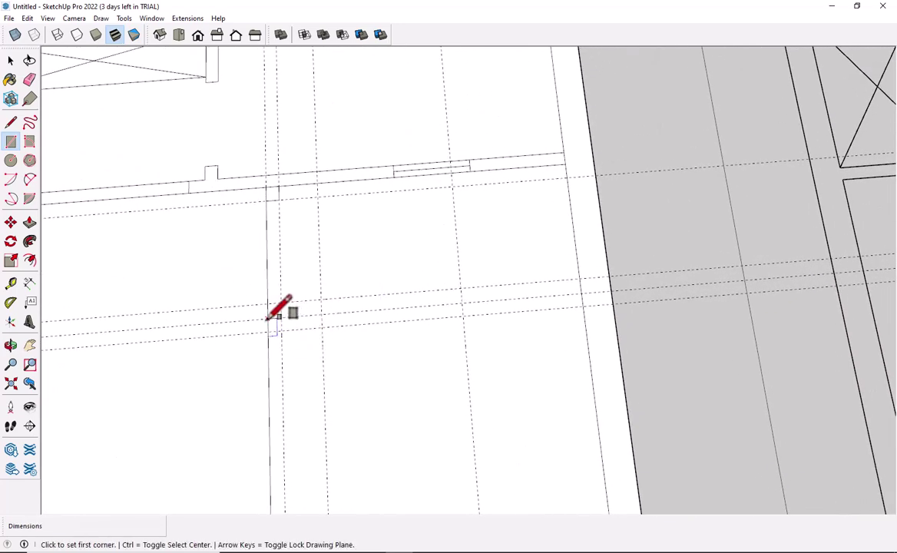
{"action": "left_click", "coordinate": [269, 318]}
{"action": "left_click", "coordinate": [583, 306]}
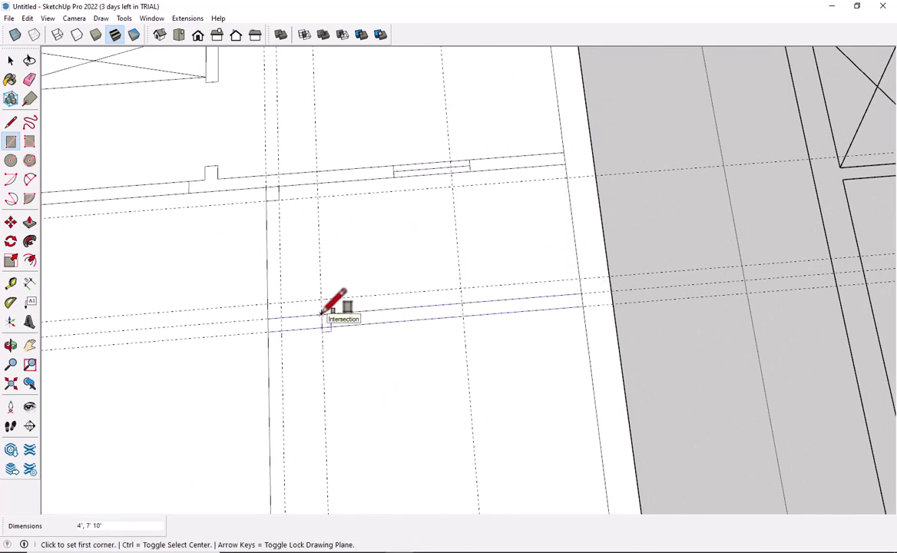
Add a small junction piece and the vertical partition wall rectangle
{"action": "left_click", "coordinate": [322, 314]}
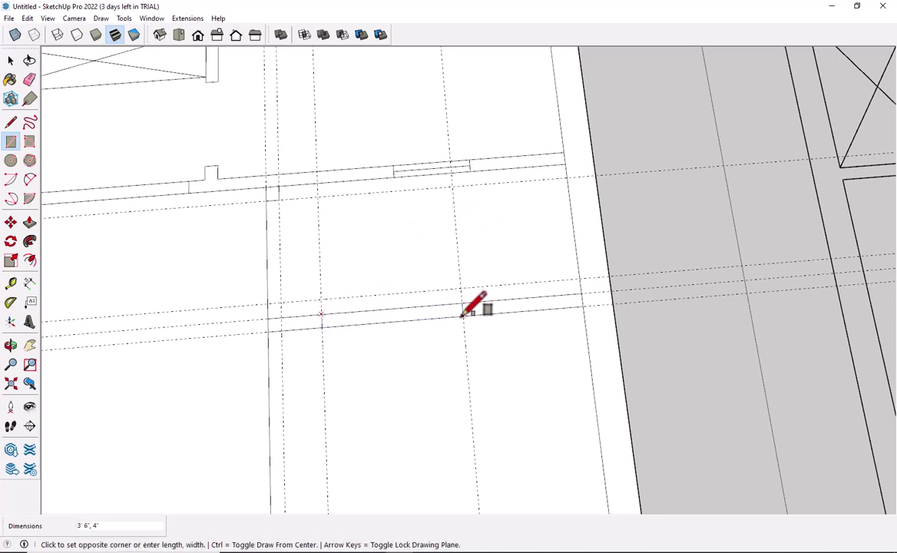
{"action": "key", "text": "Escape"}
{"action": "left_click", "coordinate": [268, 303]}
{"action": "left_click", "coordinate": [281, 314]}
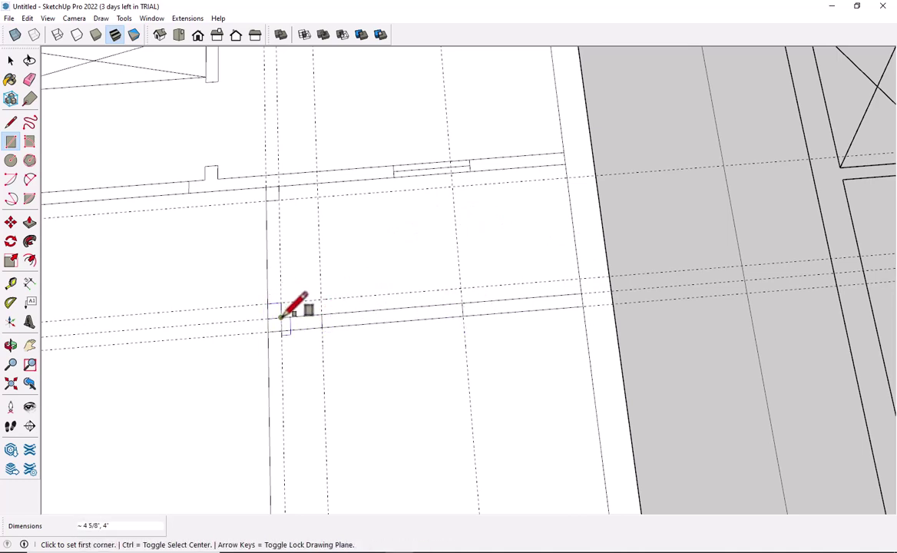
{"action": "left_click", "coordinate": [278, 198]}
{"action": "left_click", "coordinate": [274, 301]}
Draw another vertical wall strip down to the lower wall junction
{"action": "scroll", "coordinate": [242, 322], "scroll_direction": "down", "scroll_amount": 1}
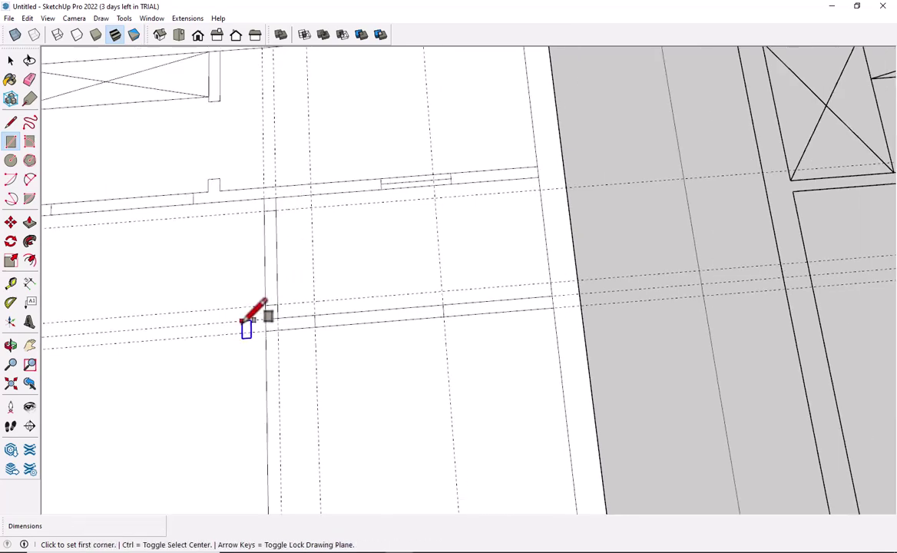
{"action": "mouse_move", "coordinate": [243, 322]}
{"action": "middle_mouse_down", "text": "shift"}
{"action": "mouse_move", "coordinate": [336, 201]}
{"action": "mouse_move", "coordinate": [316, 136]}
{"action": "middle_mouse_up", "text": "shift"}
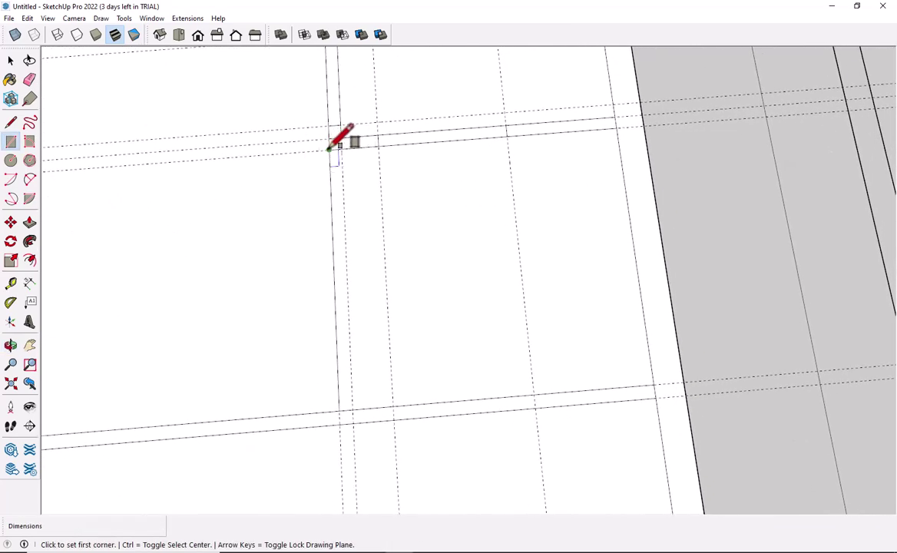
{"action": "left_click", "coordinate": [332, 148]}
{"action": "left_click", "coordinate": [359, 405]}
{"action": "scroll", "coordinate": [359, 405], "scroll_direction": "up", "scroll_amount": 2}
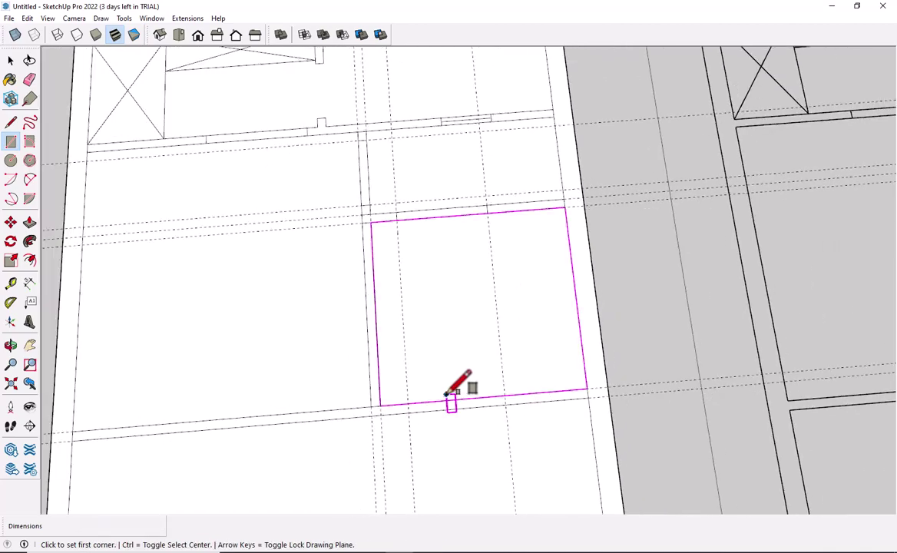
{"action": "mouse_move", "coordinate": [448, 394]}
{"action": "middle_mouse_down", "text": "shift"}
{"action": "mouse_move", "coordinate": [366, 400]}
{"action": "mouse_move", "coordinate": [350, 376]}
{"action": "mouse_move", "coordinate": [477, 370]}
{"action": "mouse_move", "coordinate": [498, 407]}
{"action": "middle_mouse_up", "text": "shift"}
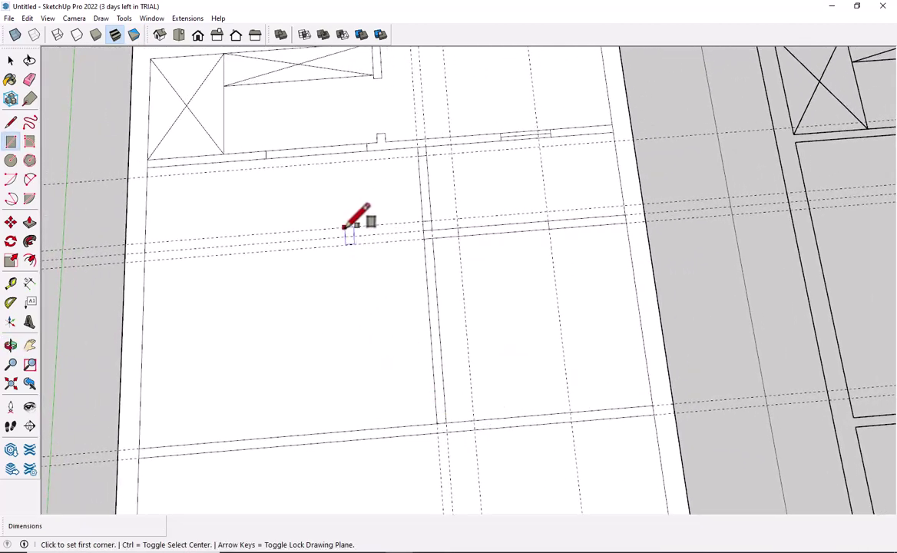
Erase the leftover guide lines around the new walls
{"action": "key", "text": "e"}
{"action": "left_click_drag", "start_coordinate": [306, 227], "coordinate": [304, 263]}
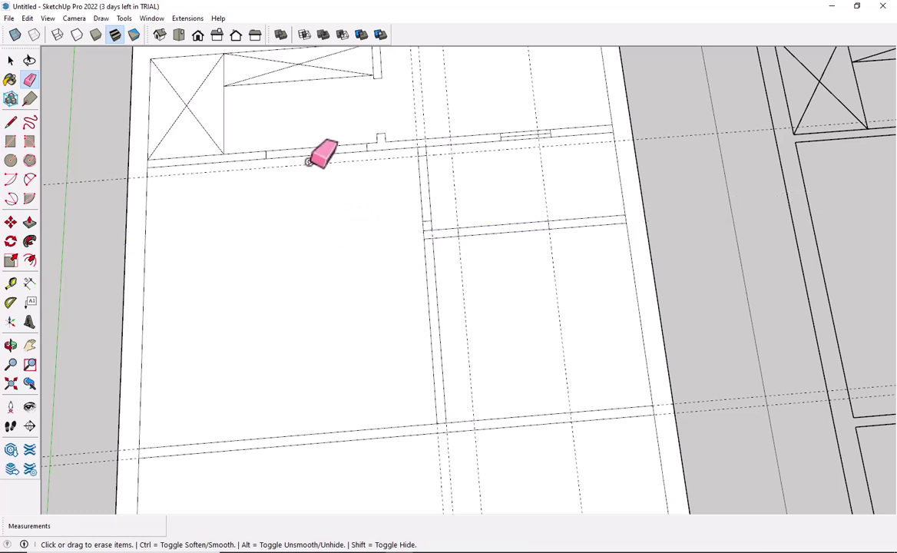
{"action": "left_click_drag", "start_coordinate": [309, 161], "coordinate": [419, 159]}
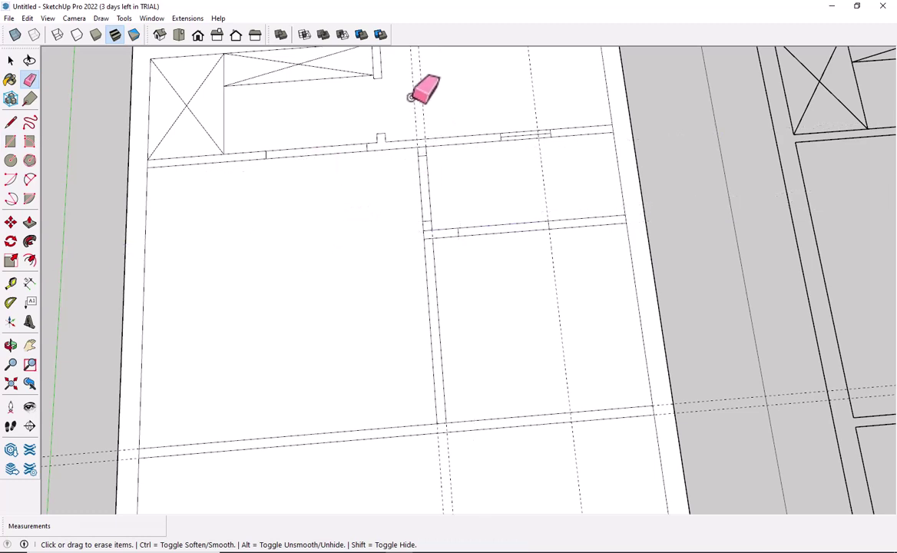
{"action": "left_click_drag", "start_coordinate": [411, 97], "coordinate": [515, 97]}
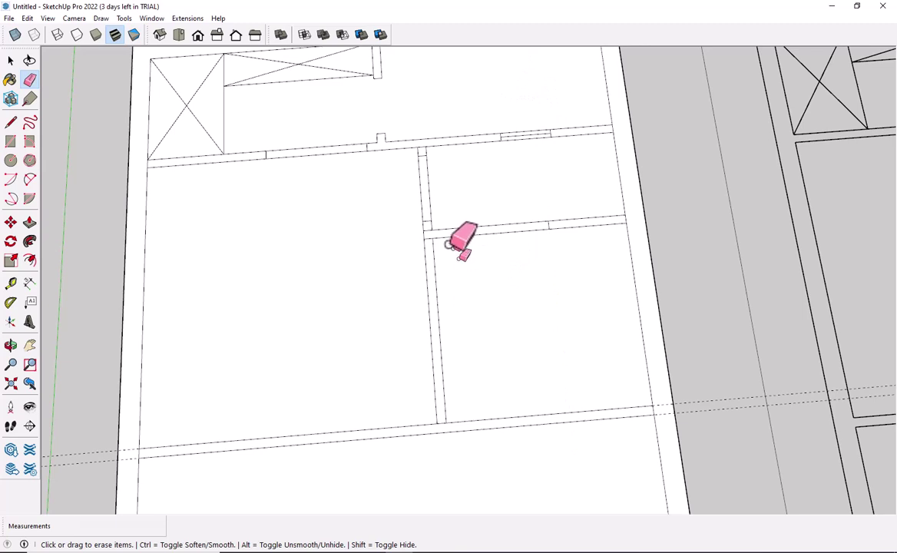
{"action": "key", "text": "space"}
{"action": "scroll", "coordinate": [428, 210], "scroll_direction": "up", "scroll_amount": 4}
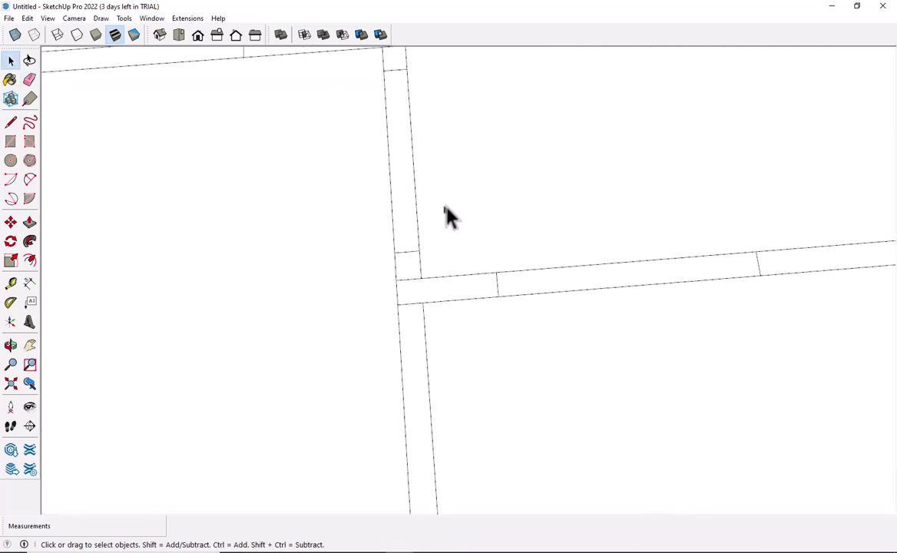
Split the vertical partition with a line and mark a 3'6" opening on the horizontal wall
{"action": "key", "text": "l"}
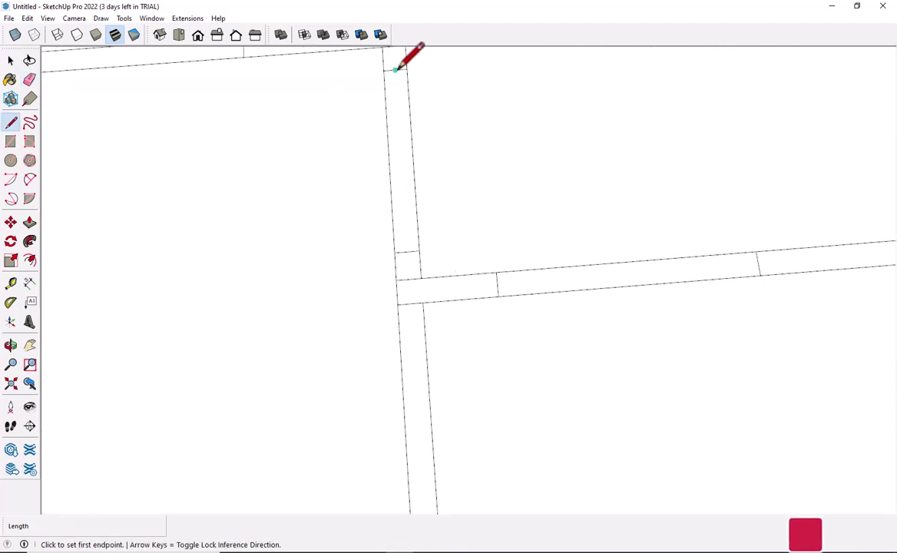
{"action": "left_click", "coordinate": [395, 70]}
{"action": "left_click", "coordinate": [405, 251]}
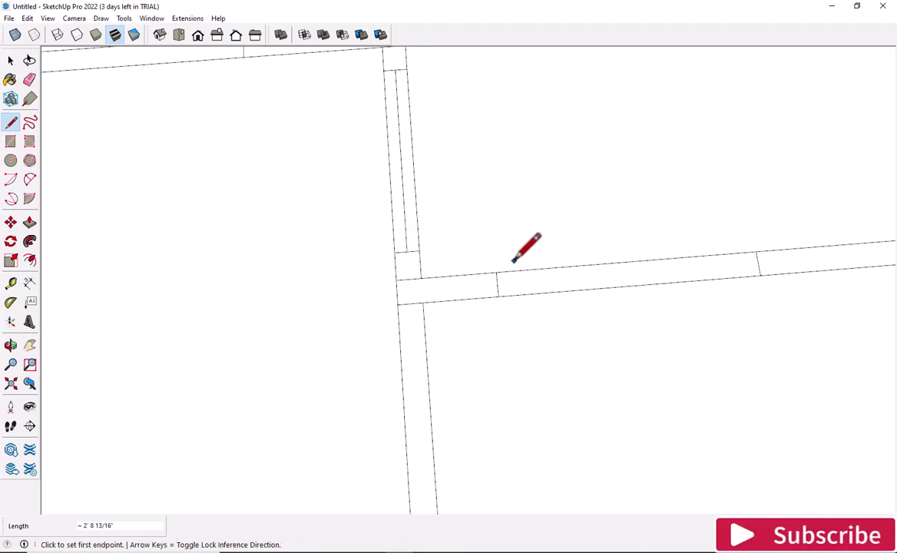
{"action": "scroll", "coordinate": [330, 240], "scroll_direction": "down", "scroll_amount": 2}
{"action": "scroll", "coordinate": [624, 236], "scroll_direction": "down", "scroll_amount": 2}
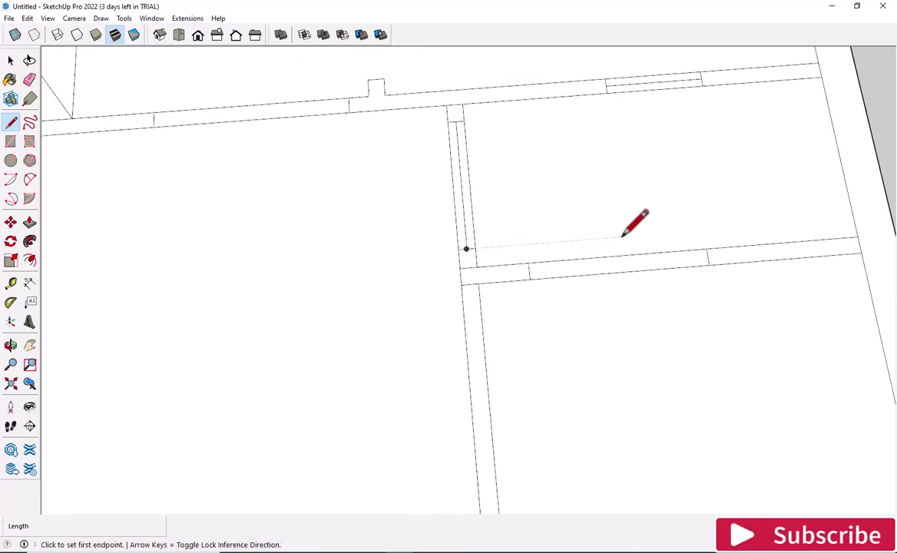
{"action": "left_click", "coordinate": [529, 270]}
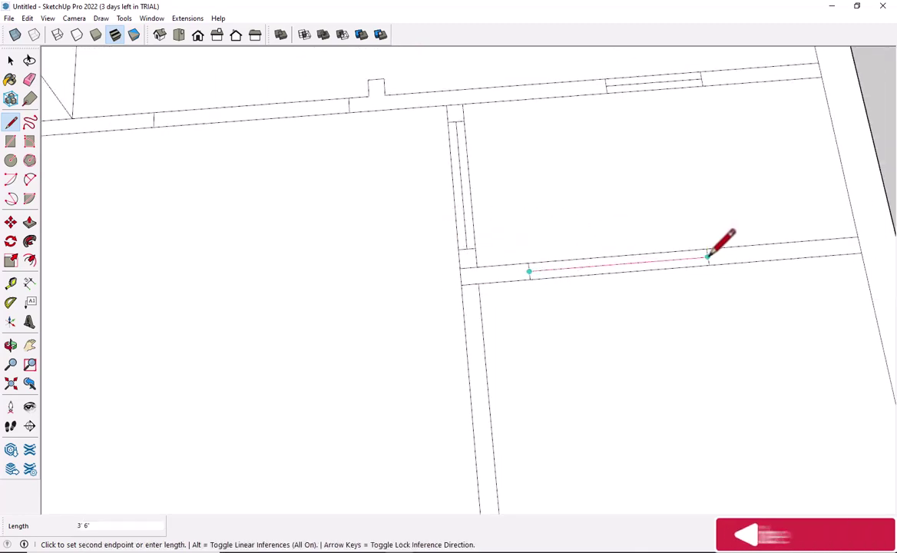
{"action": "left_click", "coordinate": [707, 250]}
{"action": "key", "text": "space"}
{"action": "scroll", "coordinate": [721, 286], "scroll_direction": "down", "scroll_amount": 2}
{"action": "scroll", "coordinate": [761, 307], "scroll_direction": "down", "scroll_amount": 2}
Frame both plans and orbit slightly over the traced plan's lower middle room
{"action": "middle_click_drag", "start_coordinate": [764, 311], "coordinate": [518, 242], "text": "shift"}
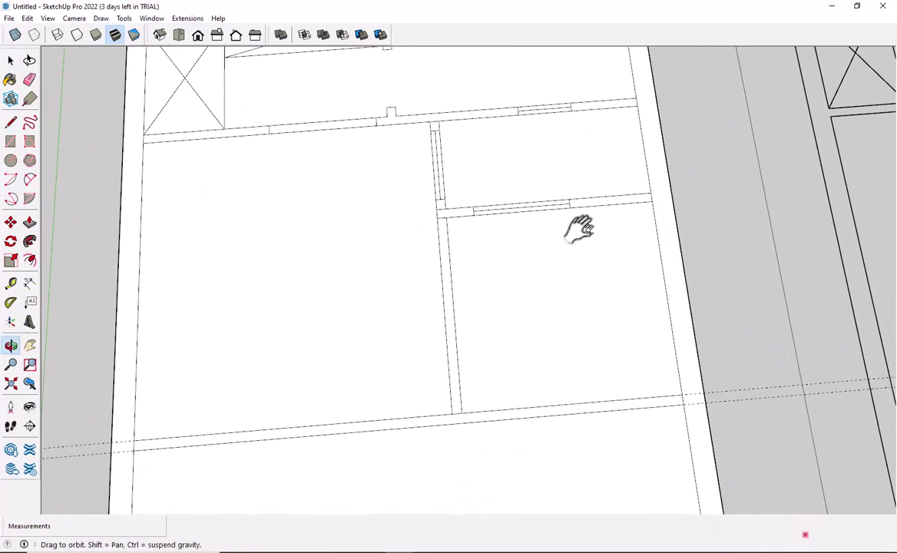
{"action": "scroll", "coordinate": [563, 334], "scroll_direction": "down", "scroll_amount": 1}
{"action": "scroll", "coordinate": [391, 307], "scroll_direction": "down", "scroll_amount": 2}
{"action": "scroll", "coordinate": [607, 297], "scroll_direction": "down", "scroll_amount": 1}
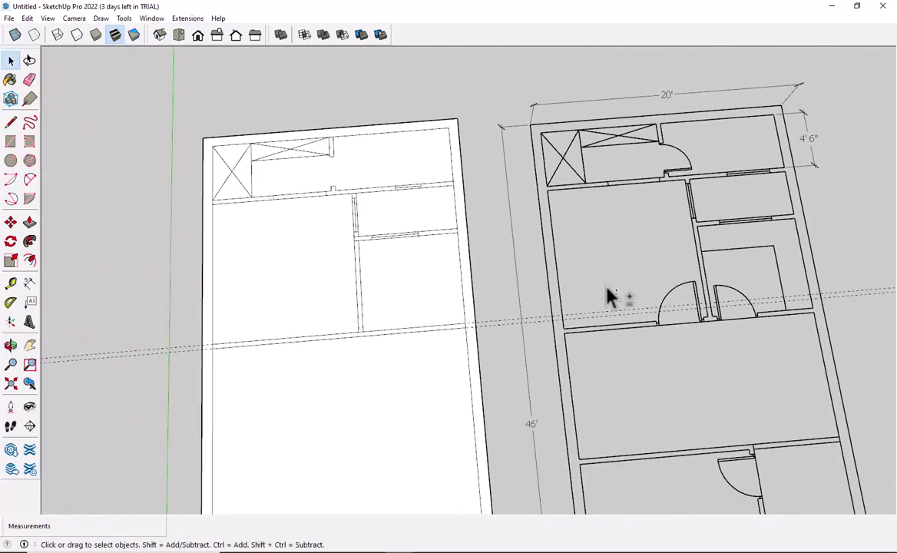
{"action": "middle_click_drag", "start_coordinate": [607, 296], "coordinate": [527, 314], "text": "shift"}
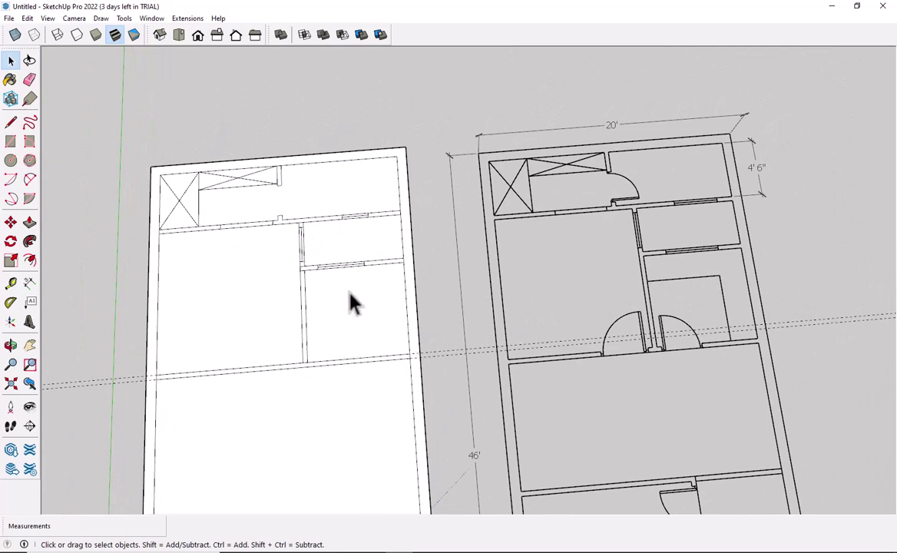
{"action": "scroll", "coordinate": [345, 298], "scroll_direction": "up", "scroll_amount": 1}
{"action": "scroll", "coordinate": [345, 293], "scroll_direction": "up", "scroll_amount": 1}
{"action": "middle_click_drag", "start_coordinate": [345, 293], "coordinate": [331, 311]}
{"action": "scroll", "coordinate": [365, 302], "scroll_direction": "up", "scroll_amount": 2}
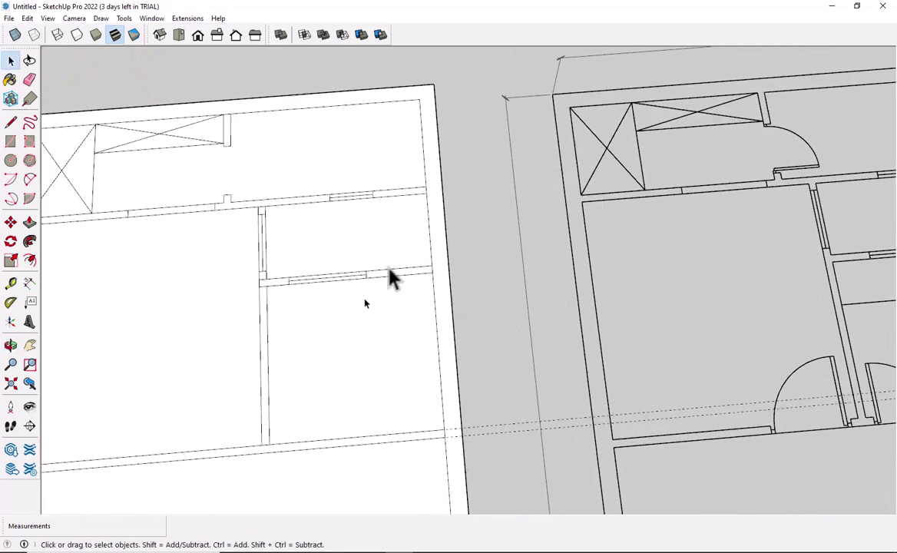
Place a horizontal guide below the wall and a guide 2" from the room's wall
{"action": "key", "text": "t"}
{"action": "left_click", "coordinate": [365, 274]}
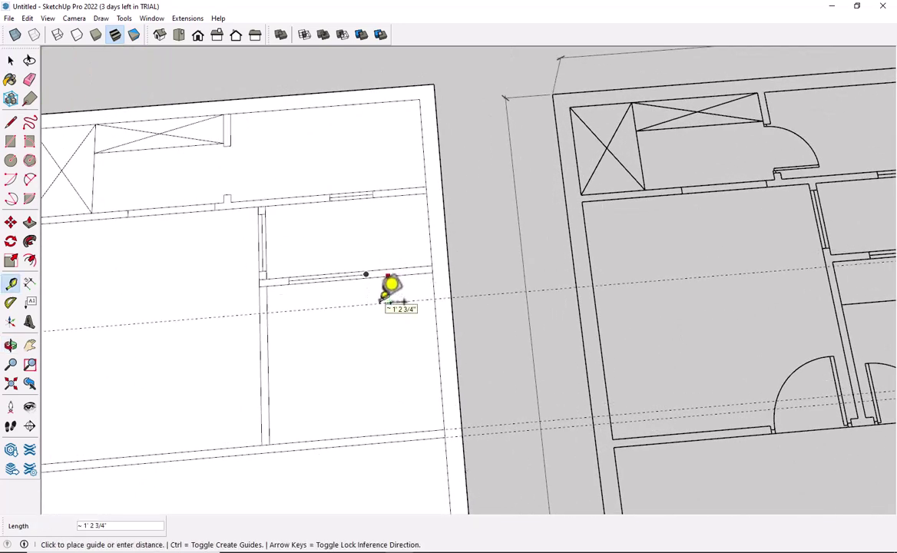
{"action": "left_click", "coordinate": [384, 300]}
{"action": "type", "text": "2'"}
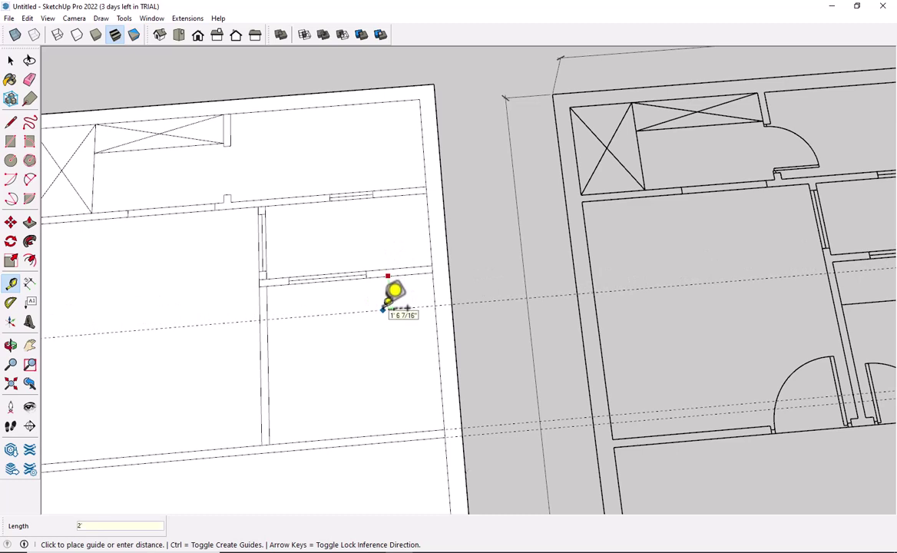
{"action": "left_click", "coordinate": [383, 309]}
{"action": "left_click", "coordinate": [440, 357]}
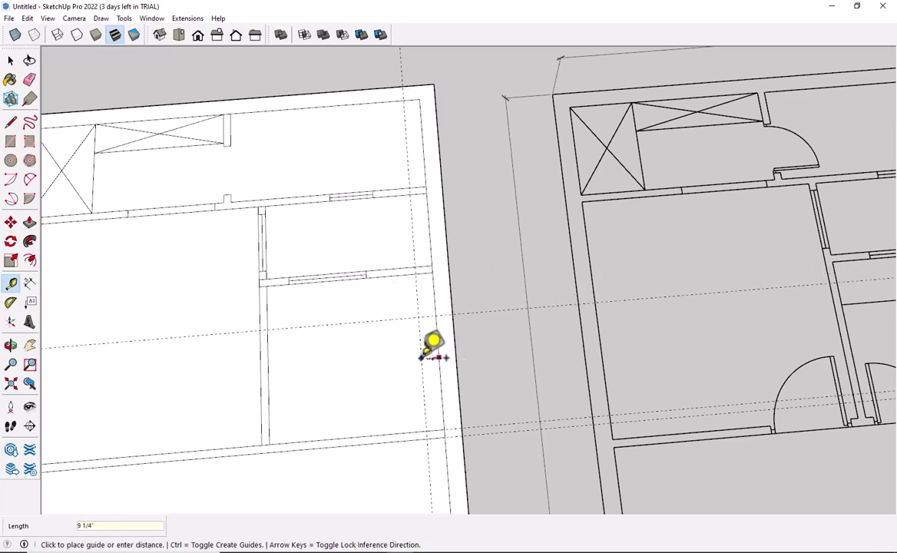
{"action": "key", "text": "Return"}
{"action": "key", "text": "space"}
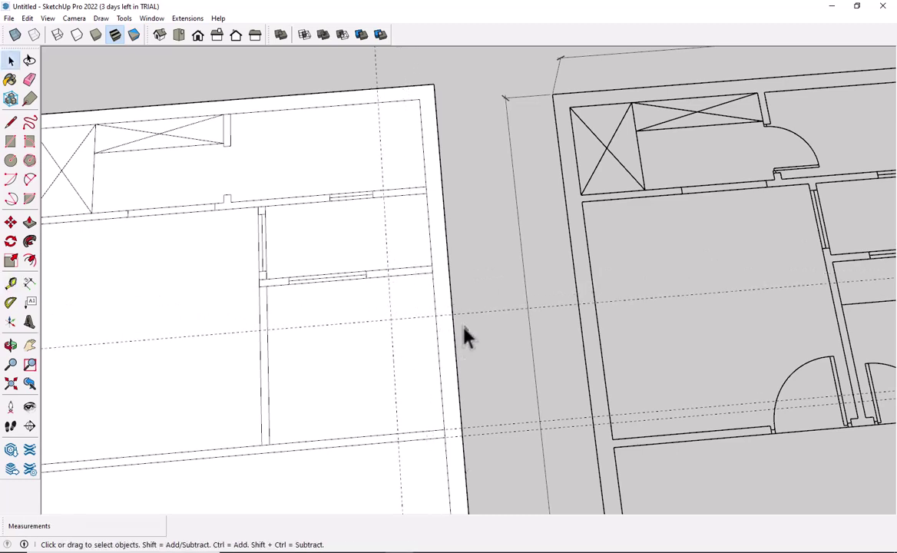
Draw the inner room's wall line along the guide and erase the construction guides
{"action": "key", "text": "l"}
{"action": "left_click", "coordinate": [266, 330]}
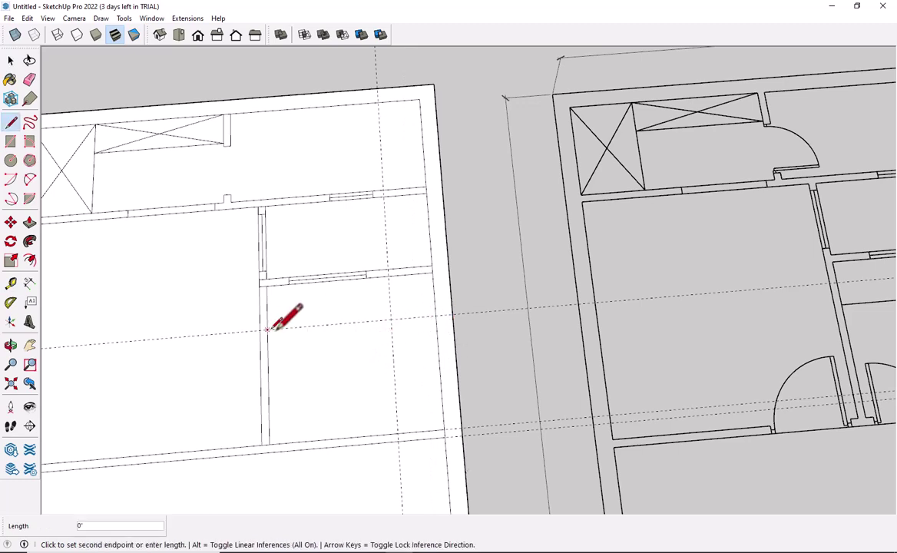
{"action": "left_click", "coordinate": [392, 330]}
{"action": "key", "text": "space"}
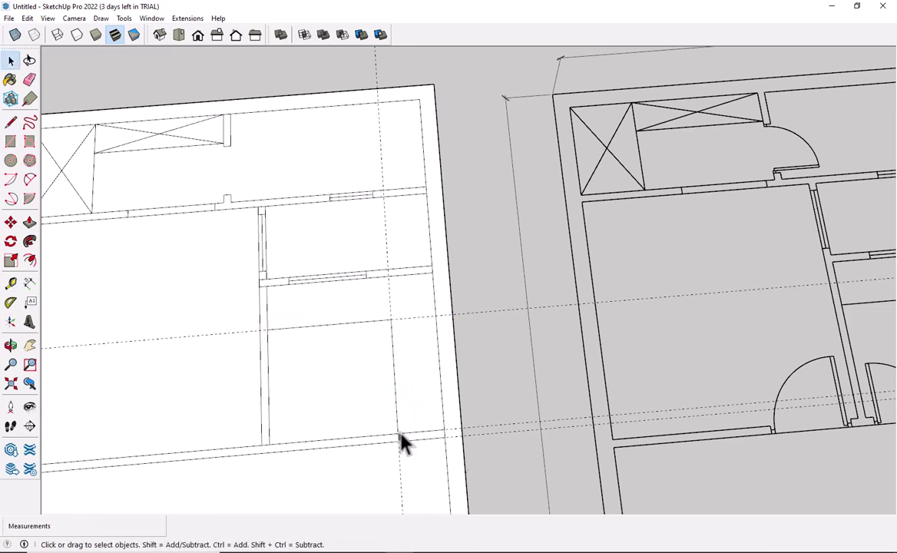
{"action": "key", "text": "e"}
{"action": "left_click_drag", "start_coordinate": [449, 316], "coordinate": [397, 305]}
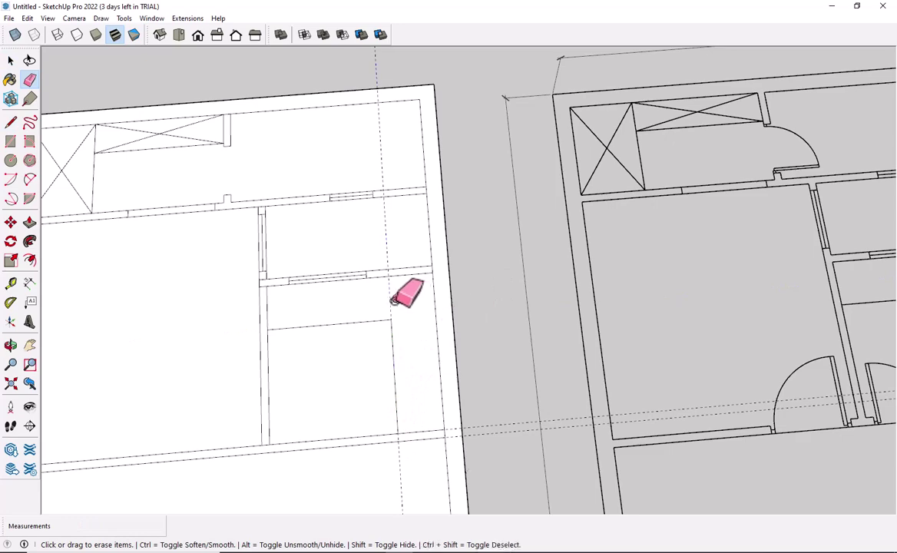
{"action": "key", "text": "space"}
Pan and zoom to bring the reference plan's doors into view
{"action": "scroll", "coordinate": [371, 312], "scroll_direction": "down", "scroll_amount": 2}
{"action": "middle_click_drag", "start_coordinate": [330, 360], "coordinate": [354, 315], "text": "shift"}
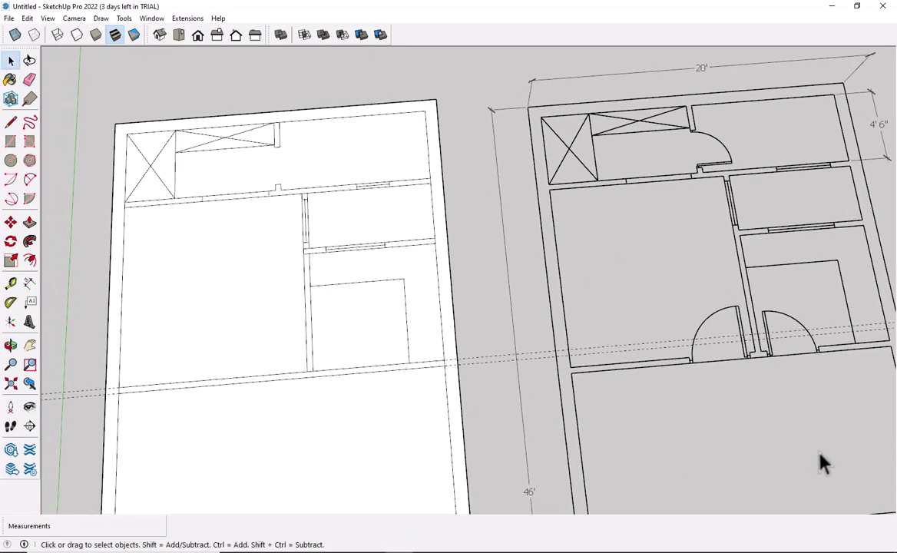
{"action": "scroll", "coordinate": [840, 366], "scroll_direction": "up", "scroll_amount": 2}
{"action": "middle_click_drag", "start_coordinate": [837, 363], "coordinate": [738, 367], "text": "shift"}
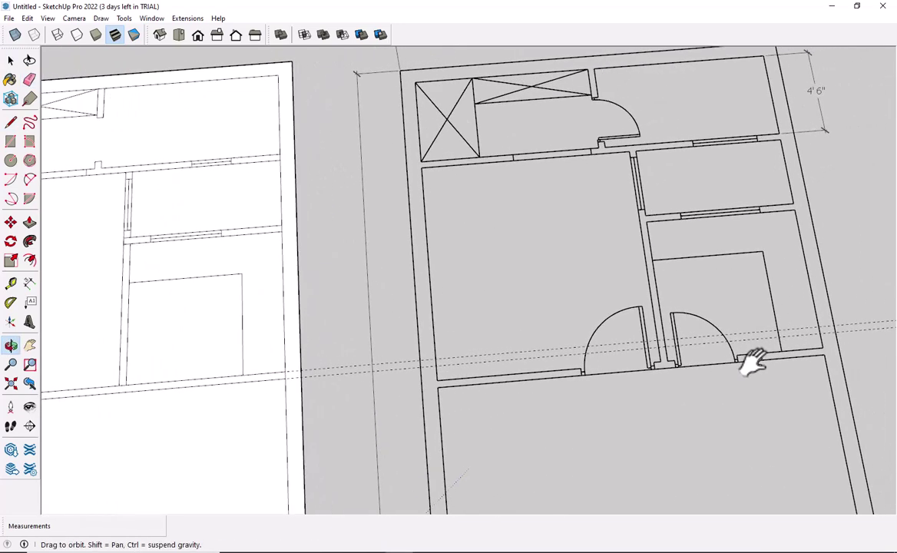
{"action": "scroll", "coordinate": [691, 388], "scroll_direction": "up", "scroll_amount": 1}
{"action": "scroll", "coordinate": [715, 396], "scroll_direction": "up", "scroll_amount": 2}
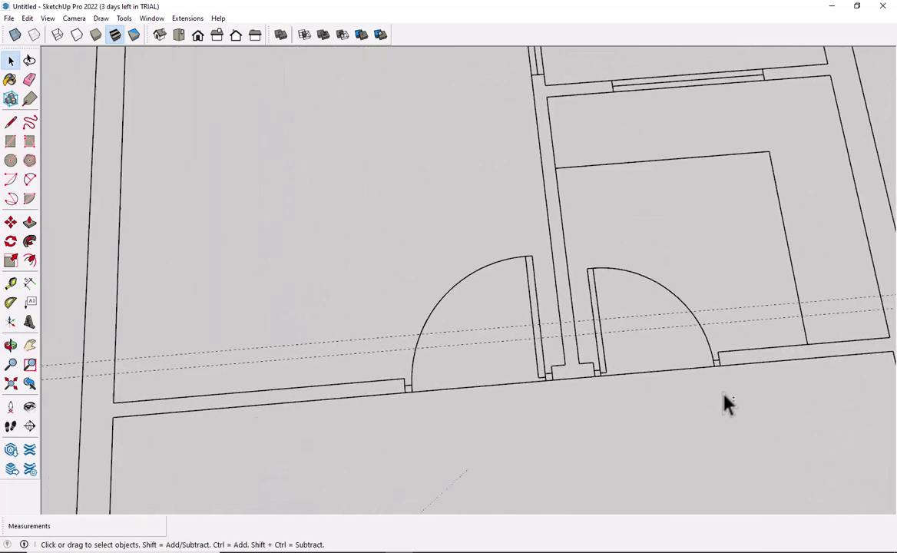
{"action": "scroll", "coordinate": [707, 384], "scroll_direction": "up", "scroll_amount": 1}
{"action": "key", "text": "d"}
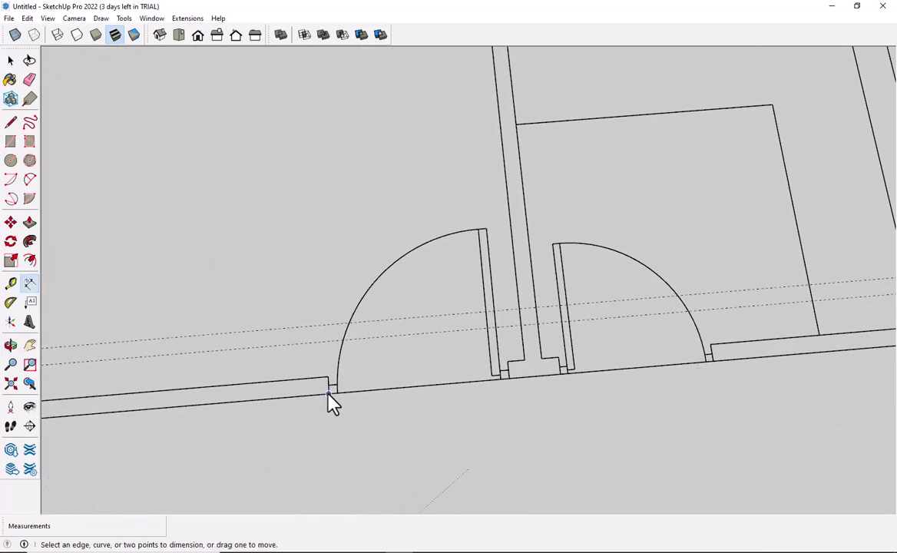
{"action": "left_click", "coordinate": [328, 394]}
{"action": "left_click", "coordinate": [510, 385]}
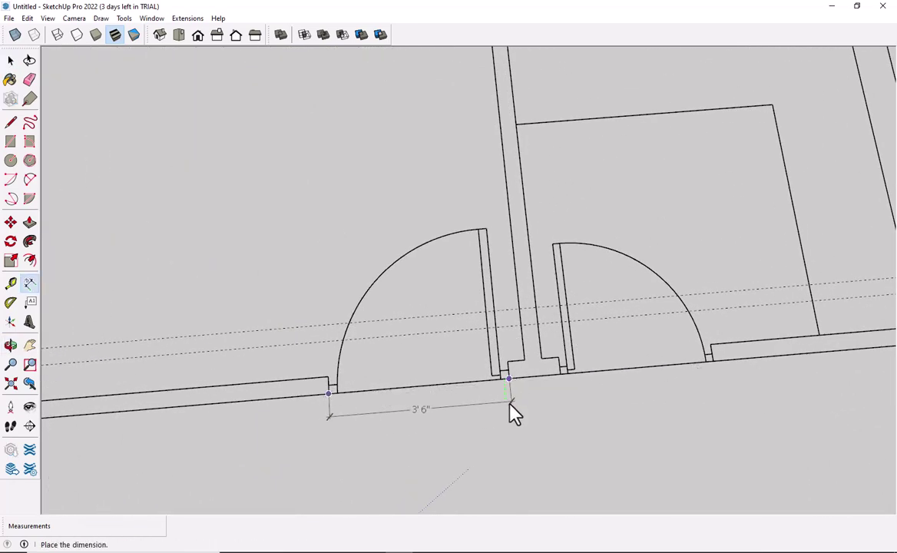
{"action": "key", "text": "Escape"}
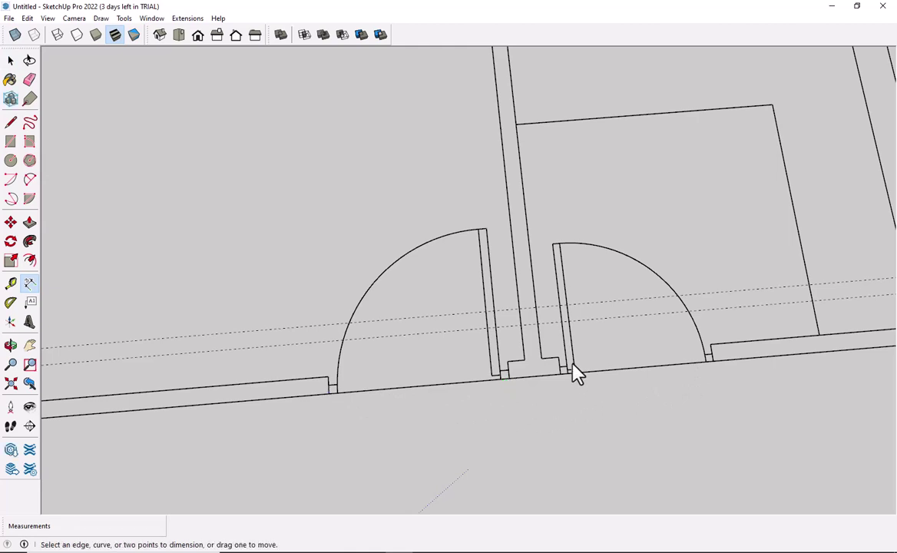
{"action": "left_click", "coordinate": [560, 374]}
{"action": "left_click", "coordinate": [714, 363]}
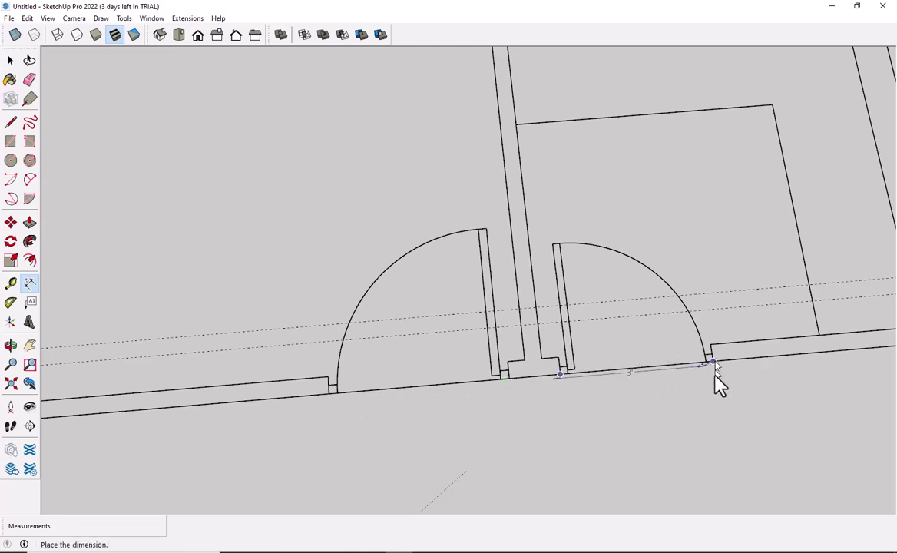
{"action": "key", "text": "Escape"}
{"action": "scroll", "coordinate": [472, 374], "scroll_direction": "down", "scroll_amount": 2}
{"action": "scroll", "coordinate": [473, 375], "scroll_direction": "down", "scroll_amount": 1}
{"action": "middle_click_drag", "start_coordinate": [481, 366], "coordinate": [889, 340], "text": "shift"}
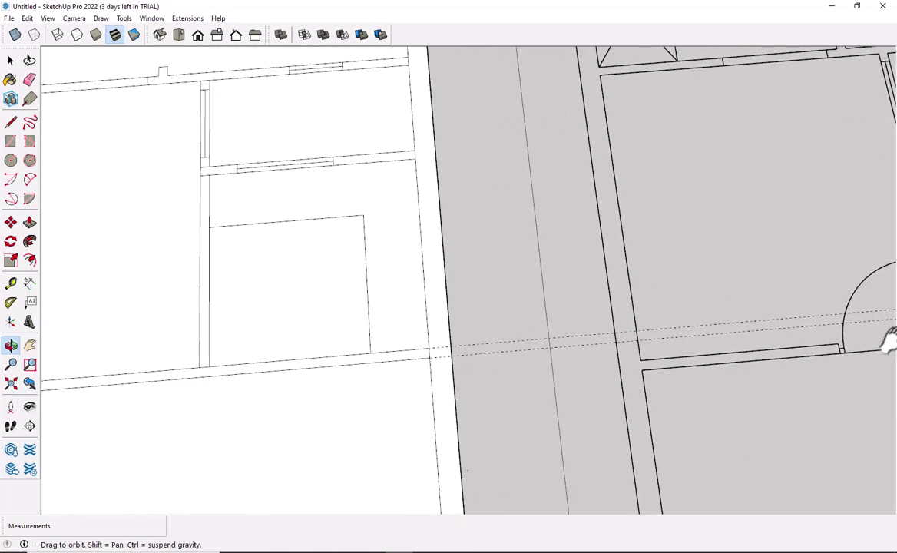
{"action": "middle_click_drag", "start_coordinate": [313, 372], "coordinate": [488, 374], "text": "shift"}
{"action": "scroll", "coordinate": [366, 396], "scroll_direction": "up", "scroll_amount": 2}
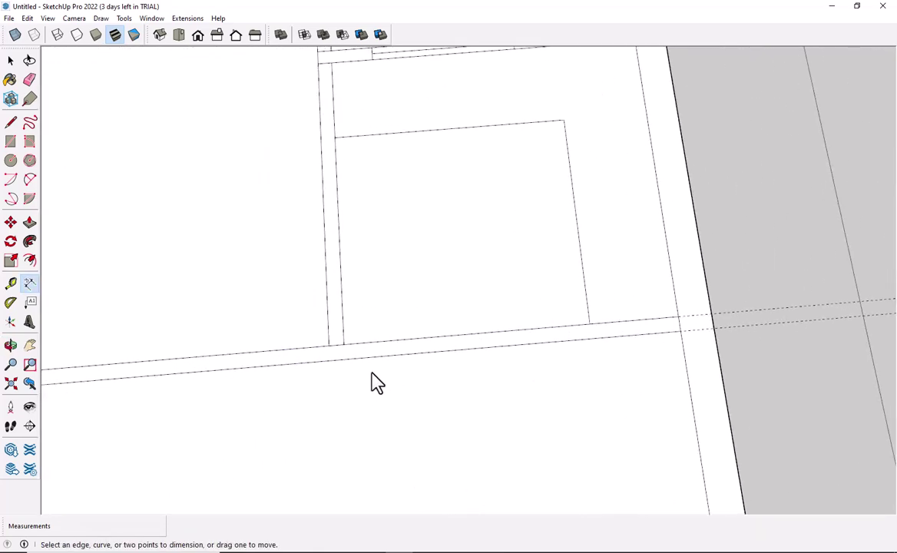
{"action": "scroll", "coordinate": [517, 404], "scroll_direction": "down", "scroll_amount": 3}
{"action": "mouse_move", "coordinate": [701, 386]}
{"action": "middle_mouse_down", "text": "shift"}
{"action": "mouse_move", "coordinate": [437, 376]}
{"action": "mouse_move", "coordinate": [404, 384]}
{"action": "middle_mouse_up", "text": "shift"}
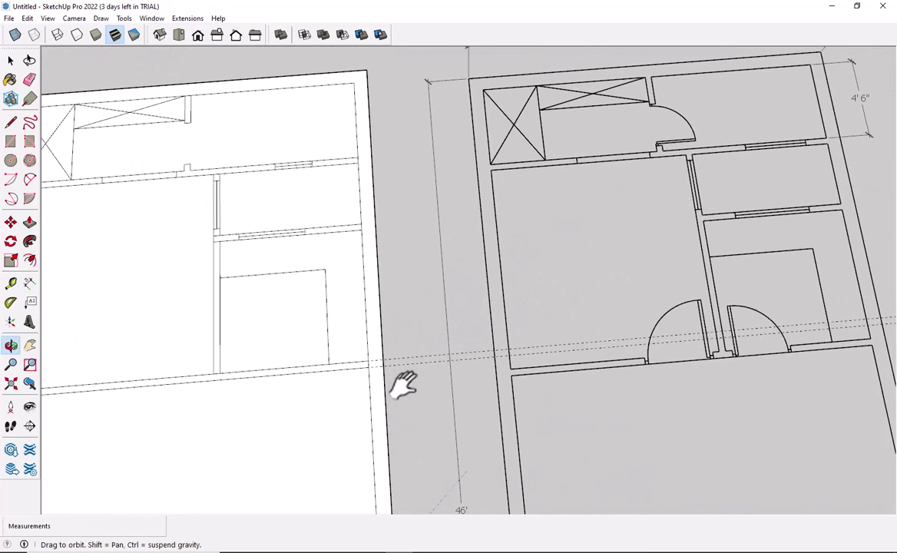
Place guides 5 and 3' further along from the room's left wall to mark a lower-wall opening
{"action": "scroll", "coordinate": [240, 370], "scroll_direction": "up", "scroll_amount": 1}
{"action": "scroll", "coordinate": [206, 415], "scroll_direction": "up", "scroll_amount": 2}
{"action": "middle_click_drag", "start_coordinate": [222, 415], "coordinate": [285, 413], "text": "shift"}
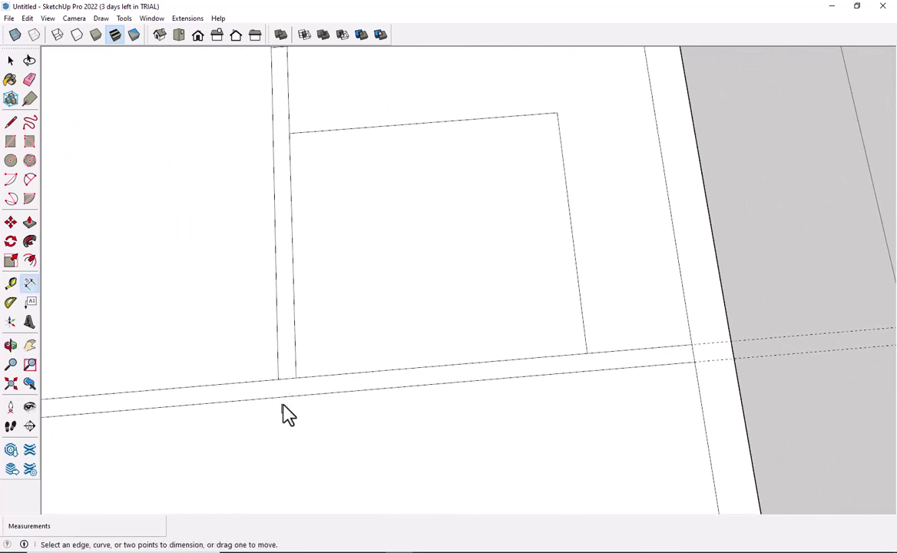
{"action": "key", "text": "t"}
{"action": "left_click", "coordinate": [297, 363]}
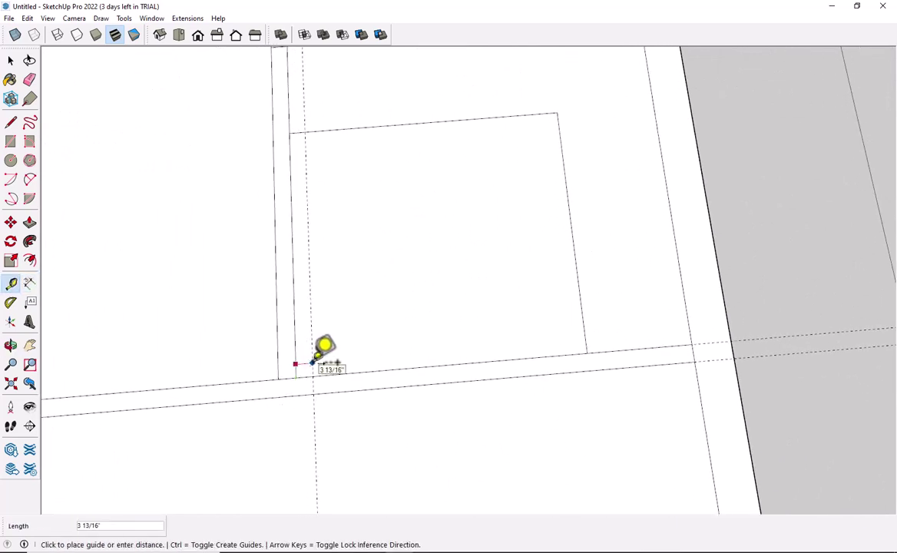
{"action": "type", "text": "5"}
{"action": "key", "text": "Return"}
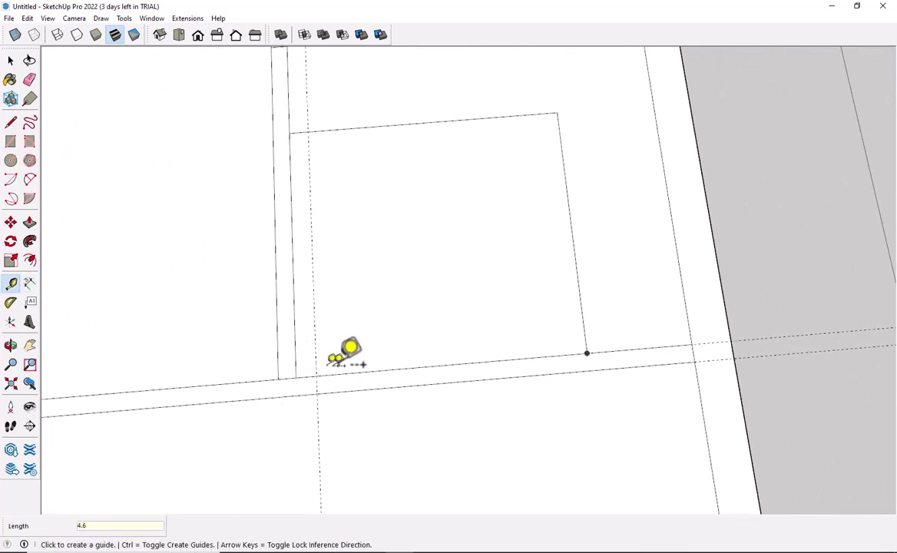
{"action": "left_click", "coordinate": [315, 354]}
{"action": "type", "text": "3"}
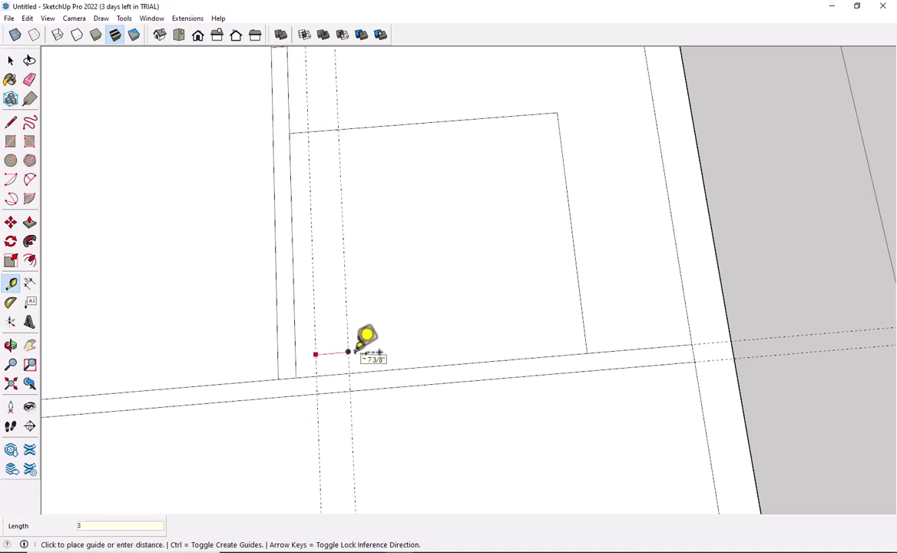
{"action": "key", "text": "Return"}
{"action": "key", "text": "space"}
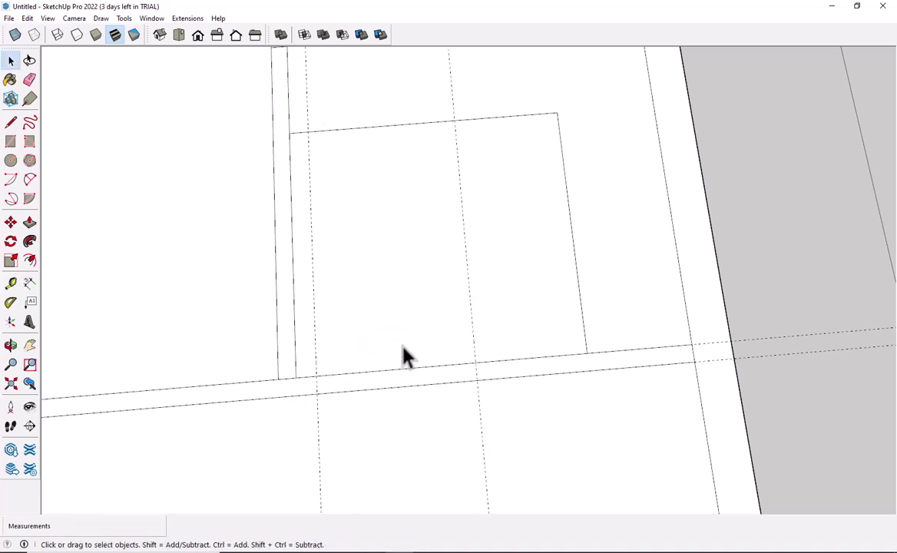
Erase the vertical guide through the room and the other leftover guides
{"action": "key", "text": "r"}
{"action": "left_click", "coordinate": [314, 375]}
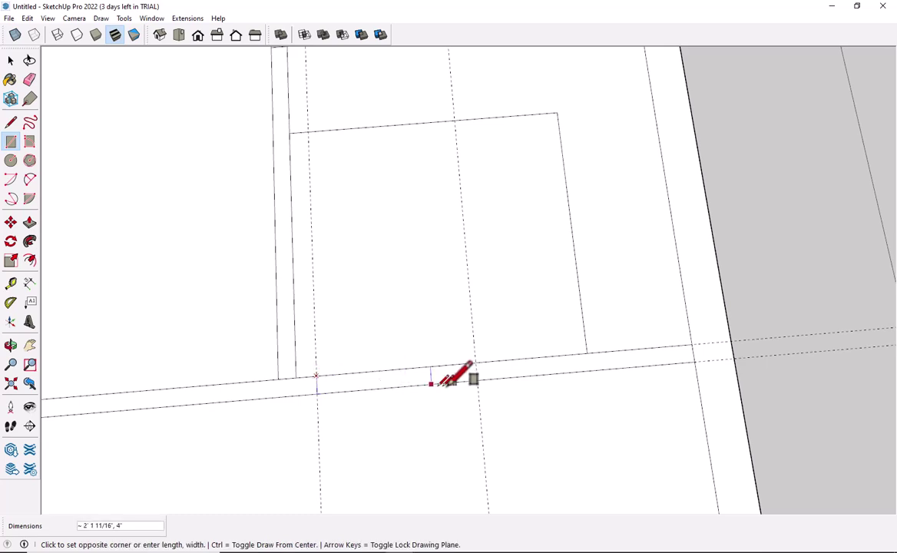
{"action": "key", "text": "Escape"}
{"action": "key", "text": "space"}
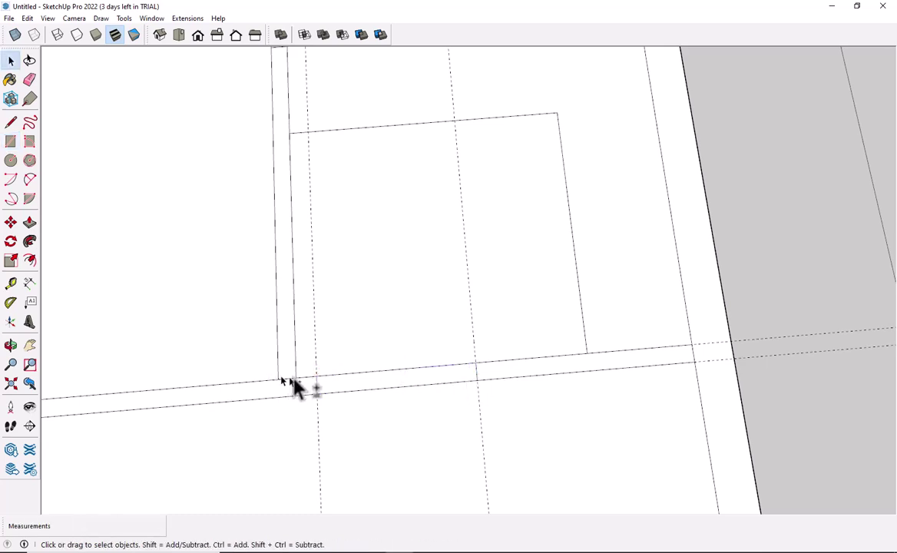
{"action": "scroll", "coordinate": [341, 385], "scroll_direction": "down", "scroll_amount": 1}
{"action": "key", "text": "e"}
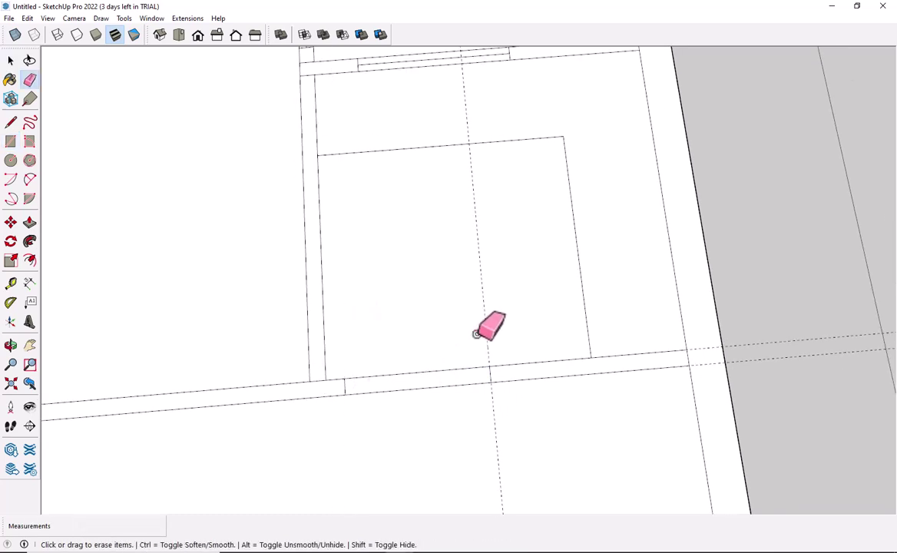
{"action": "left_click", "coordinate": [476, 333]}
{"action": "left_click_drag", "start_coordinate": [768, 332], "coordinate": [765, 370]}
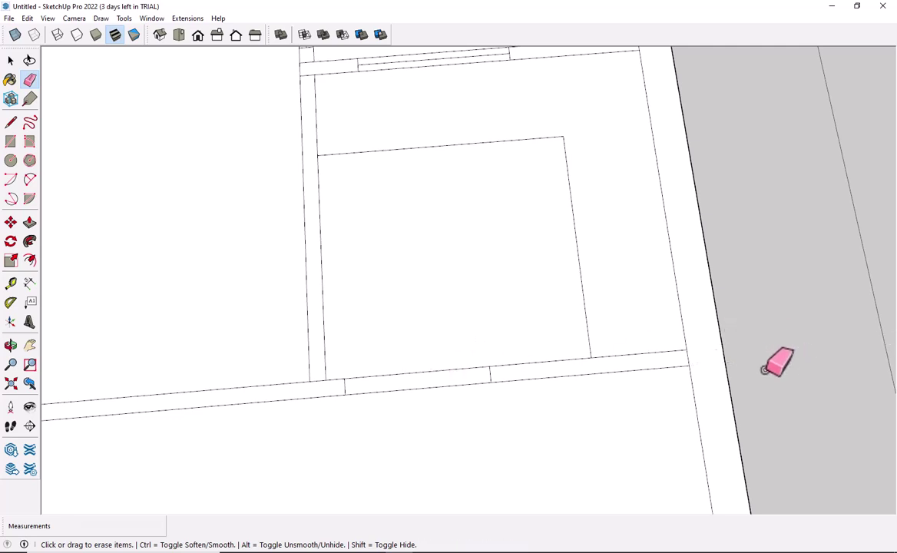
{"action": "key", "text": "space"}
In the left room, place door guides about 4.5" and 3'6" from the wall edge
{"action": "middle_click_drag", "start_coordinate": [287, 428], "coordinate": [401, 421], "text": "shift"}
{"action": "key", "text": "r"}
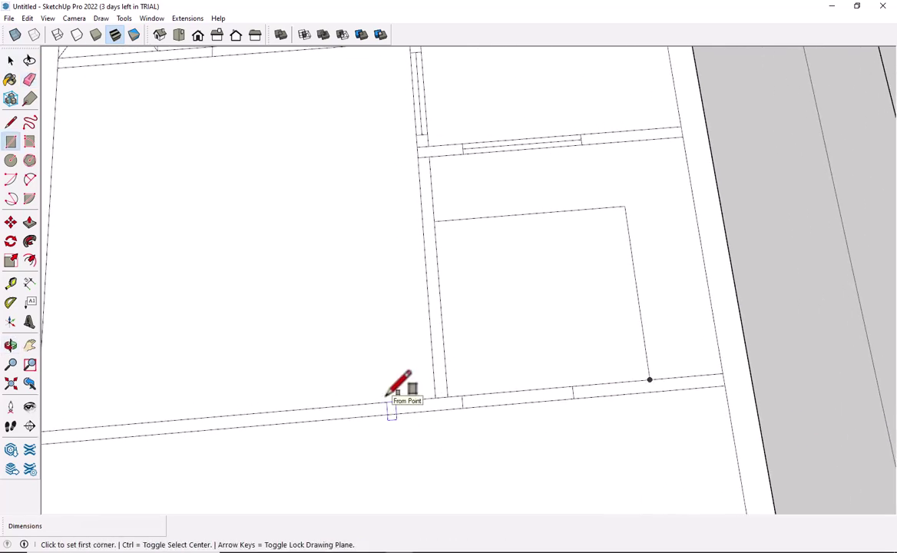
{"action": "key", "text": "t"}
{"action": "left_click", "coordinate": [431, 347]}
{"action": "type", "text": "4"}
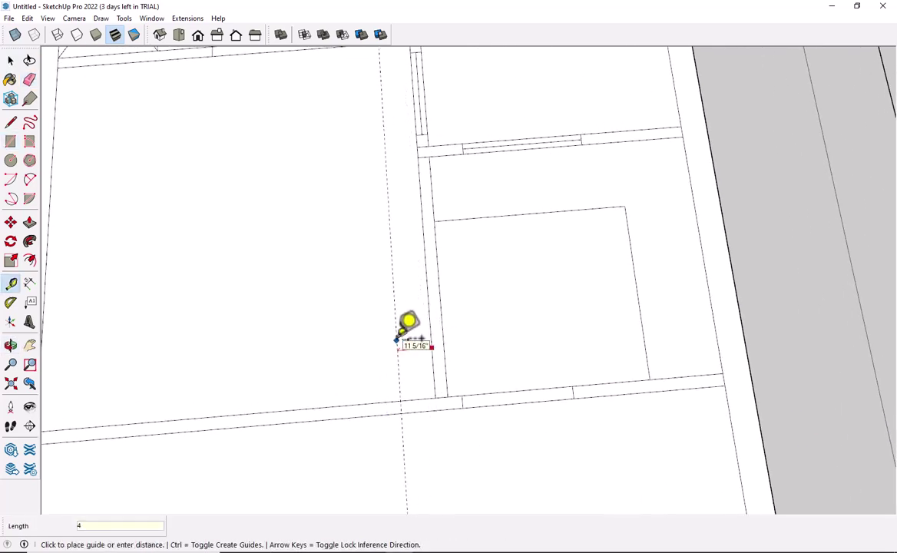
{"action": "type", "text": ".5"}
{"action": "key", "text": "Return"}
{"action": "left_click", "coordinate": [417, 353]}
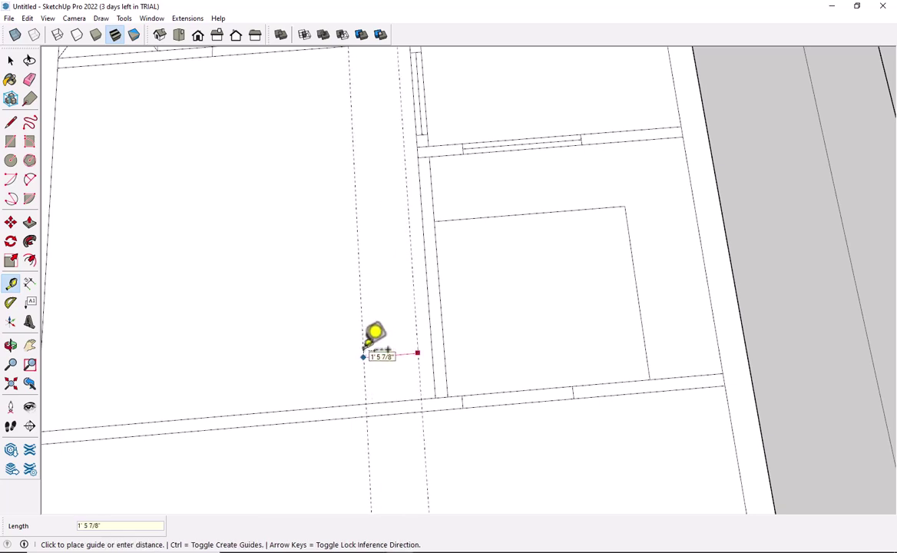
{"action": "type", "text": "3'6"}
{"action": "key", "text": "Return"}
{"action": "type", "text": "6"}
{"action": "key", "text": "Return"}
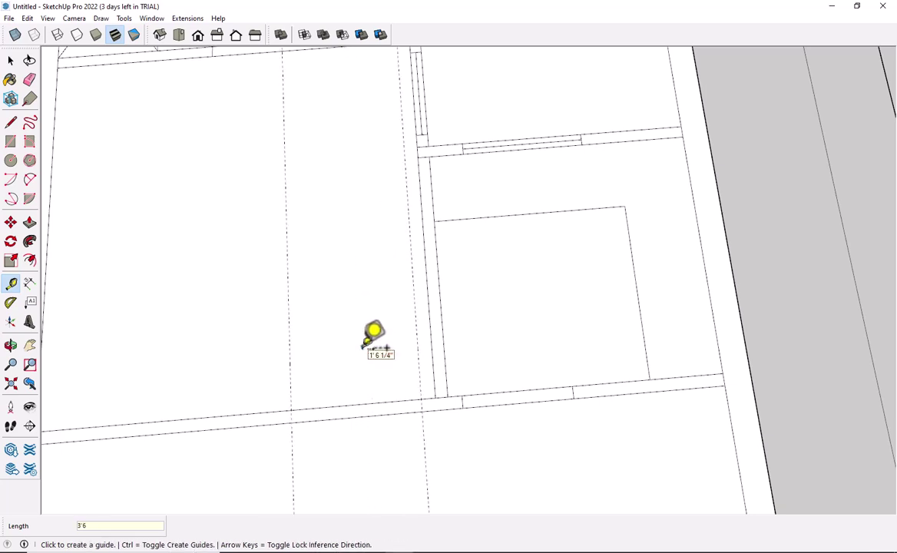
{"action": "key", "text": "space"}
Draw short 4" lines across the lower wall to mark the door jambs
{"action": "key", "text": "l"}
{"action": "left_click", "coordinate": [421, 398]}
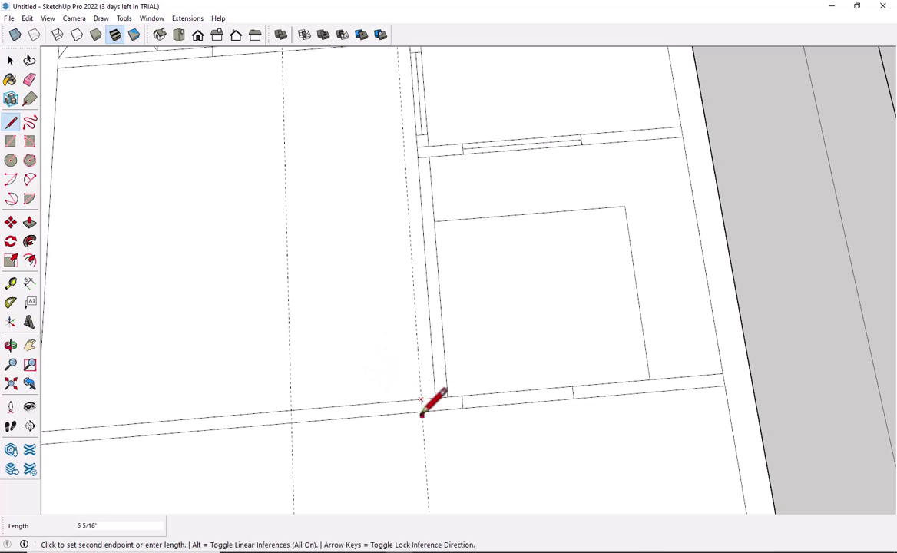
{"action": "left_click", "coordinate": [421, 414]}
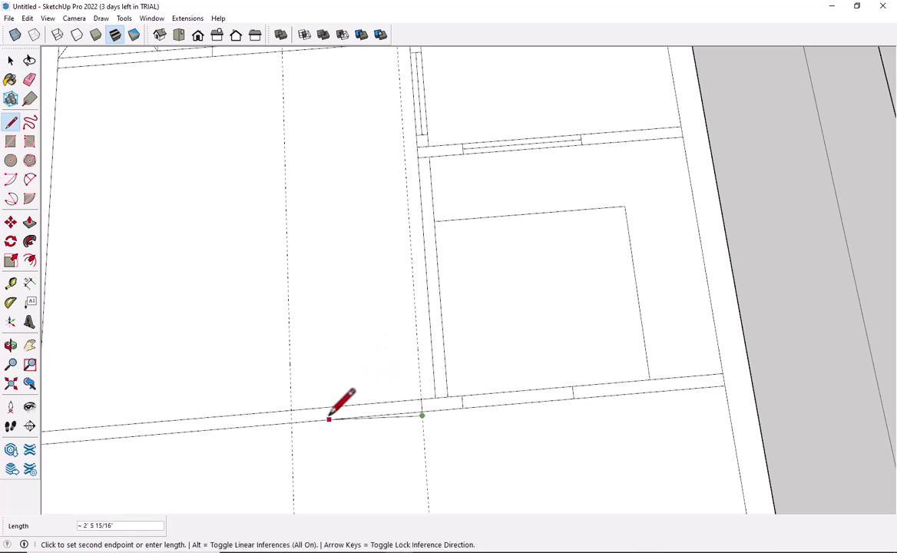
{"action": "left_click", "coordinate": [420, 398]}
{"action": "left_click", "coordinate": [422, 409]}
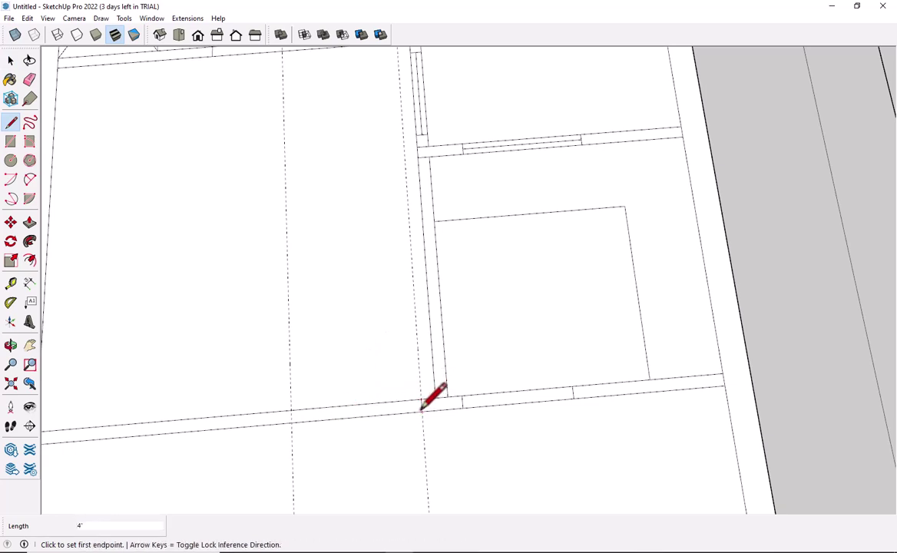
{"action": "left_click", "coordinate": [290, 409]}
{"action": "left_click", "coordinate": [292, 408]}
{"action": "key", "text": "space"}
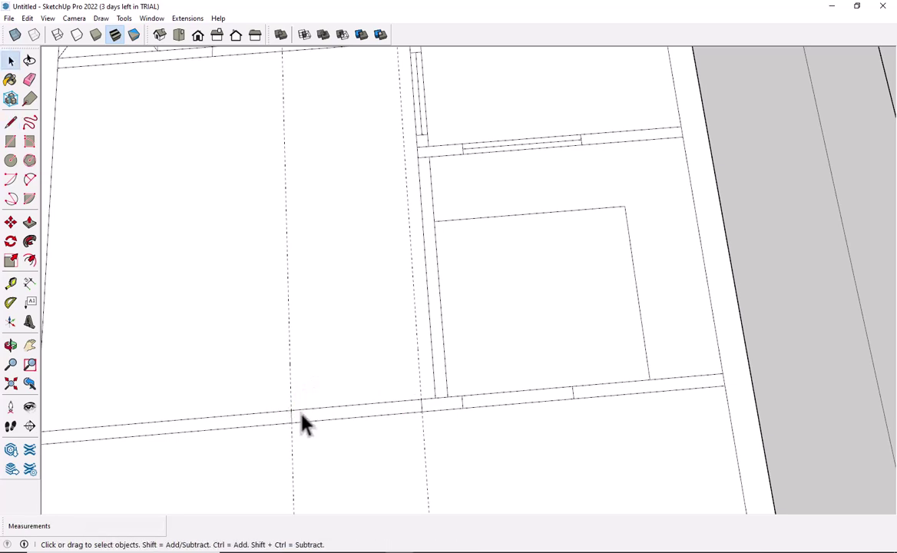
Erase both dashed guides and the wall edges at the corridor corner and doorways
{"action": "key", "text": "e"}
{"action": "left_click_drag", "start_coordinate": [285, 380], "coordinate": [450, 392]}
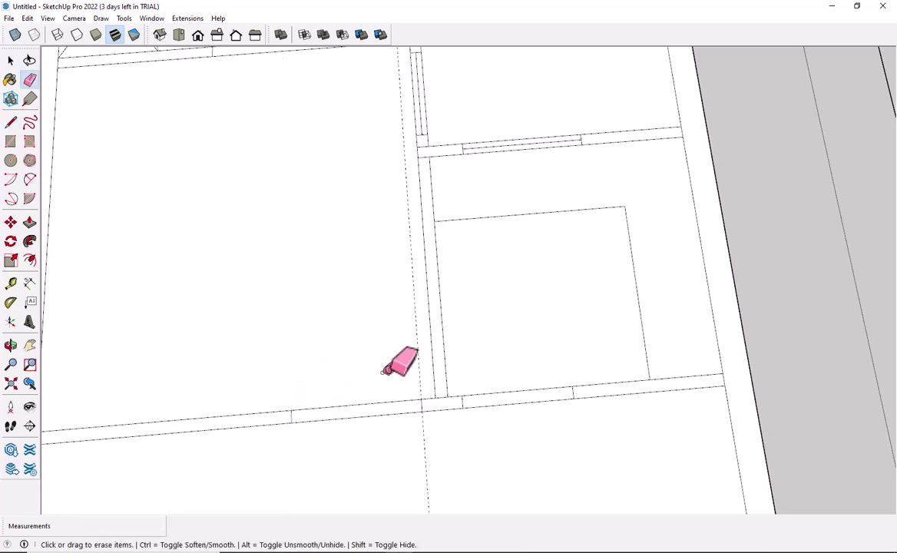
{"action": "scroll", "coordinate": [439, 398], "scroll_direction": "up", "scroll_amount": 2}
{"action": "left_click", "coordinate": [440, 398]}
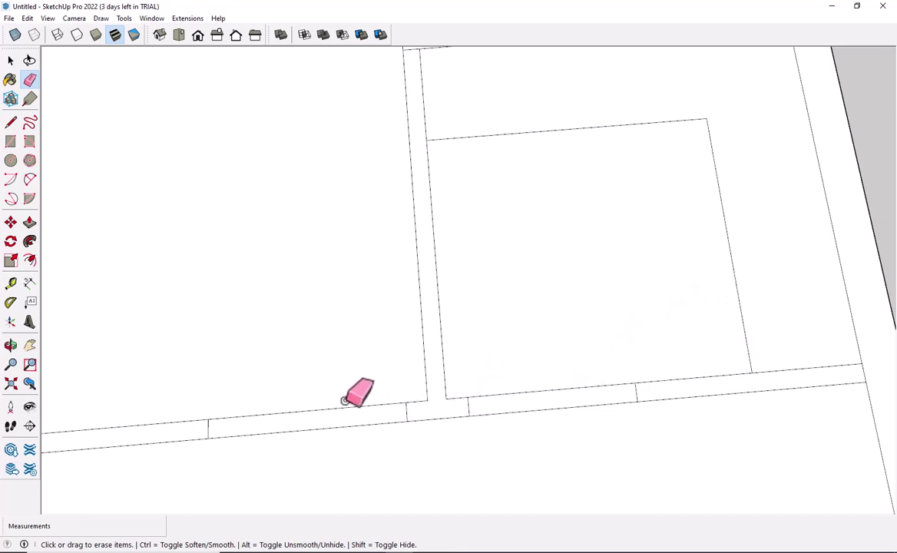
{"action": "left_click", "coordinate": [565, 389]}
{"action": "left_click", "coordinate": [327, 416]}
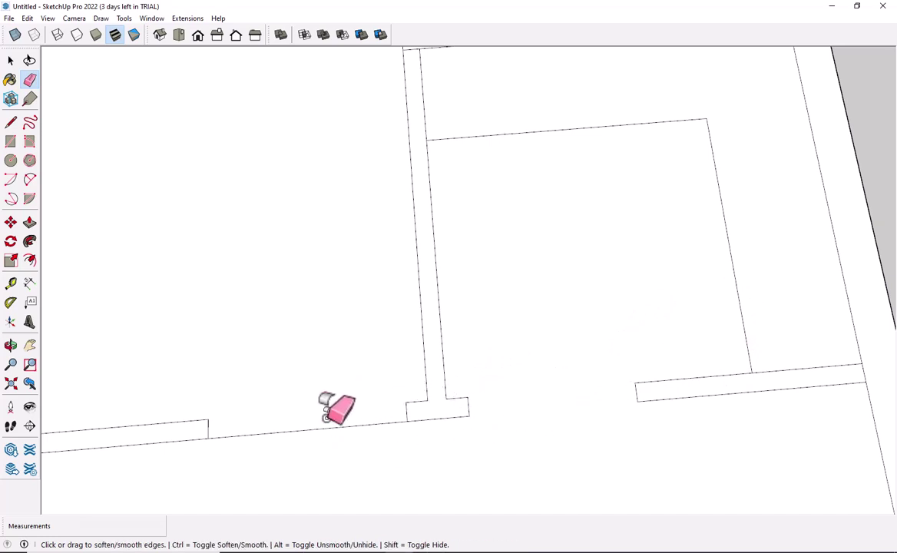
Erase the last leftover wall edge on the right and orbit to view both plans together
{"action": "left_click_drag", "start_coordinate": [466, 388], "coordinate": [525, 388]}
{"action": "key", "text": "space"}
{"action": "scroll", "coordinate": [514, 401], "scroll_direction": "down", "scroll_amount": 3}
{"action": "scroll", "coordinate": [593, 387], "scroll_direction": "down", "scroll_amount": 5}
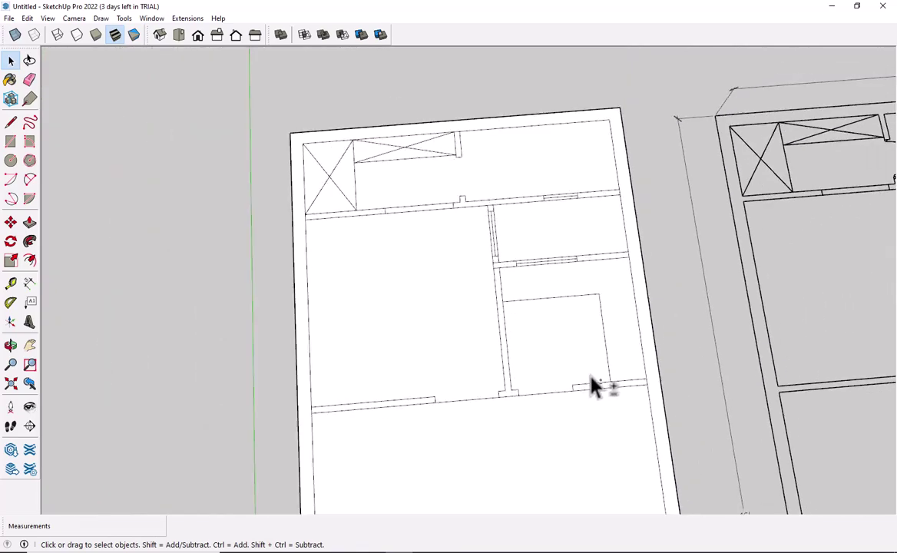
{"action": "mouse_move", "coordinate": [592, 384]}
{"action": "middle_mouse_down", "text": "shift"}
{"action": "mouse_move", "coordinate": [461, 362]}
{"action": "mouse_move", "coordinate": [487, 373]}
{"action": "mouse_move", "coordinate": [441, 371]}
{"action": "mouse_move", "coordinate": [481, 326]}
{"action": "mouse_move", "coordinate": [375, 291]}
{"action": "mouse_move", "coordinate": [409, 295]}
{"action": "middle_mouse_up", "text": "shift"}
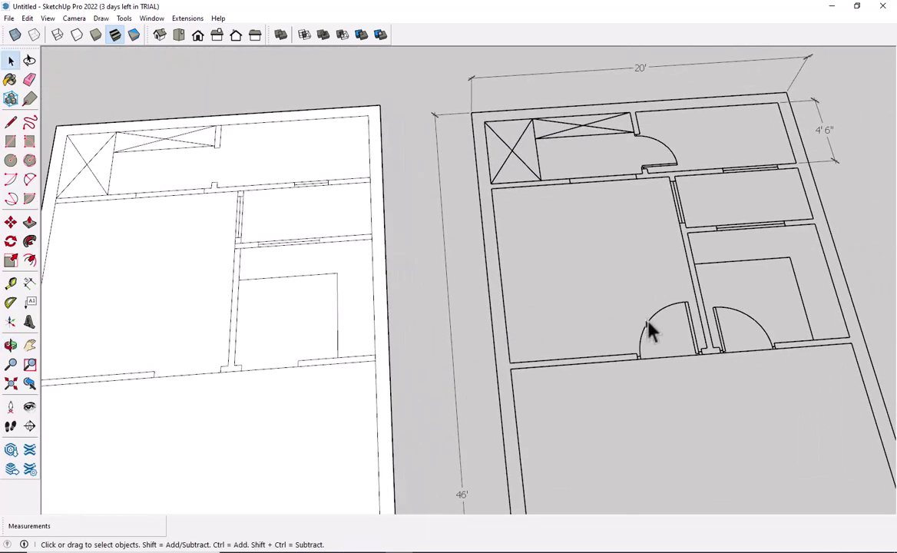
{"action": "mouse_move", "coordinate": [649, 330]}
{"action": "middle_mouse_down"}
{"action": "mouse_move", "coordinate": [641, 297]}
{"action": "mouse_move", "coordinate": [538, 268]}
{"action": "middle_mouse_up"}
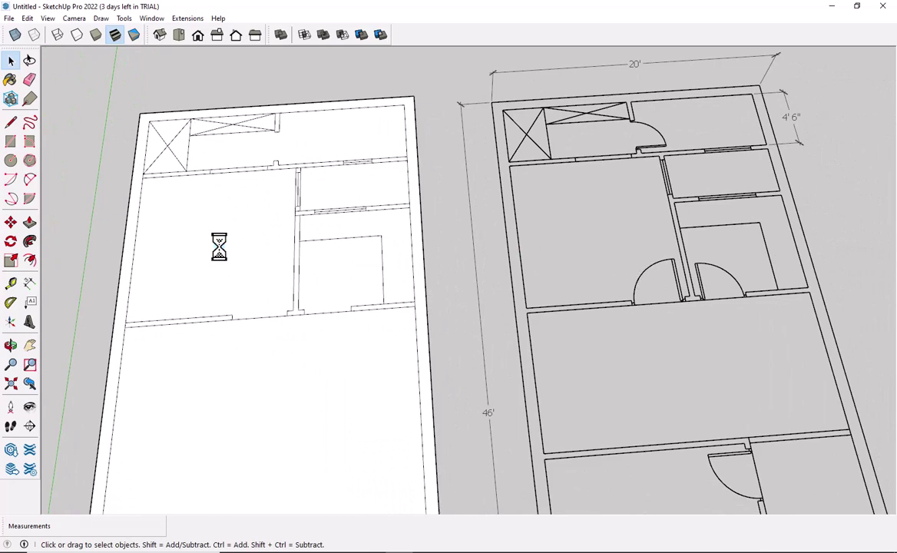
{"action": "scroll", "coordinate": [545, 340], "scroll_direction": "down", "scroll_amount": 3}
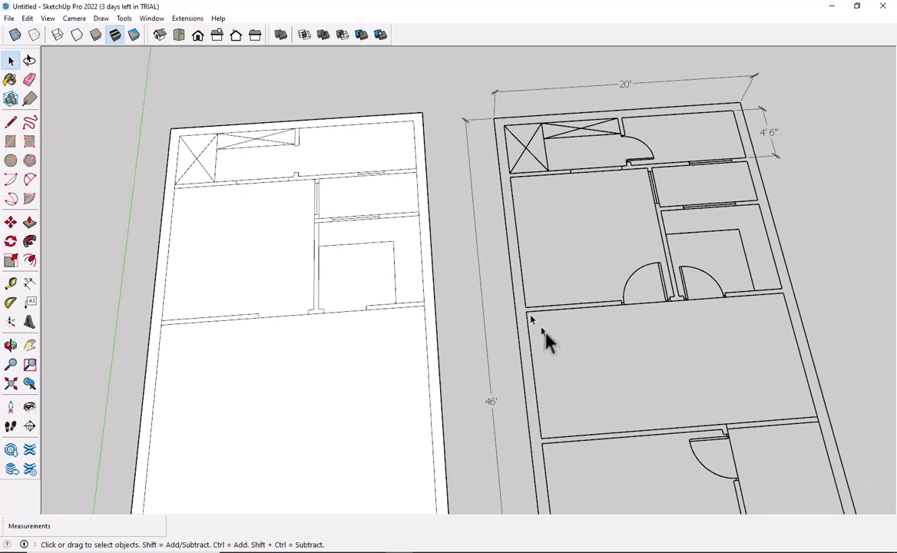
{"action": "scroll", "coordinate": [578, 386], "scroll_direction": "down", "scroll_amount": 2}
{"action": "scroll", "coordinate": [595, 345], "scroll_direction": "up", "scroll_amount": 3}
{"action": "scroll", "coordinate": [615, 325], "scroll_direction": "up", "scroll_amount": 5}
{"action": "mouse_move", "coordinate": [615, 324]}
{"action": "middle_mouse_down"}
{"action": "mouse_move", "coordinate": [577, 301]}
{"action": "mouse_move", "coordinate": [603, 280]}
{"action": "middle_mouse_up"}
Place a guide 9' below the middle wall edge of the lower room
{"action": "key", "text": "d"}
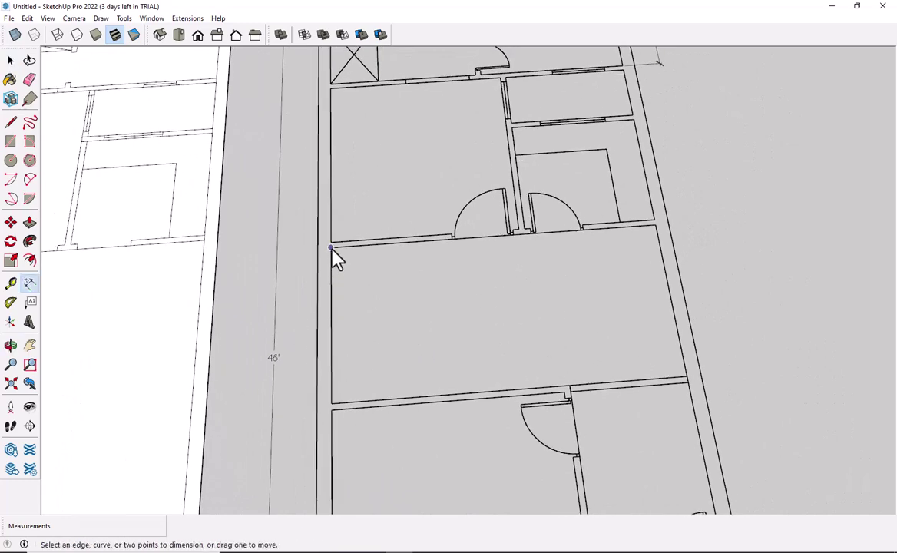
{"action": "left_click", "coordinate": [332, 248]}
{"action": "key", "text": "Escape"}
{"action": "scroll", "coordinate": [400, 401], "scroll_direction": "down", "scroll_amount": 2}
{"action": "scroll", "coordinate": [400, 401], "scroll_direction": "down", "scroll_amount": 3}
{"action": "mouse_move", "coordinate": [220, 370]}
{"action": "middle_mouse_down"}
{"action": "mouse_move", "coordinate": [545, 331]}
{"action": "mouse_move", "coordinate": [366, 290]}
{"action": "middle_mouse_up"}
{"action": "scroll", "coordinate": [366, 289], "scroll_direction": "up", "scroll_amount": 2}
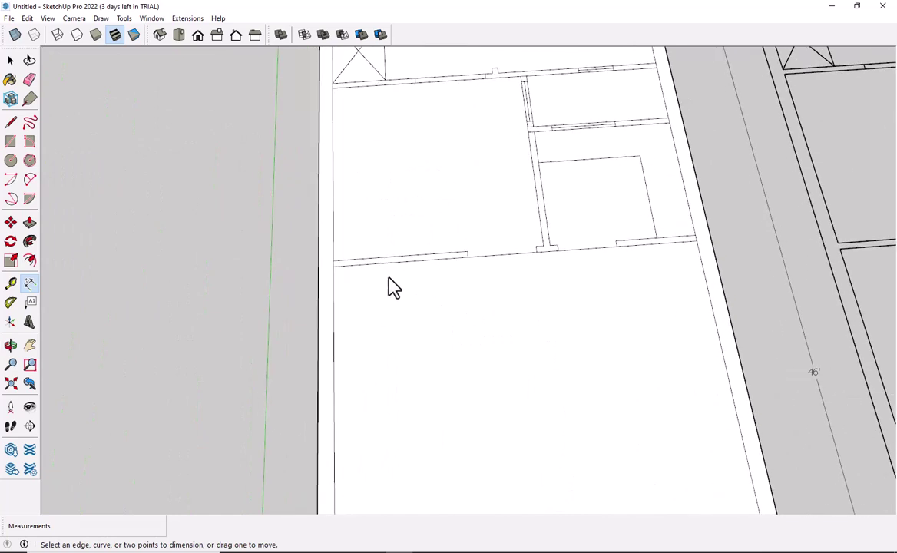
{"action": "key", "text": "t"}
{"action": "left_click", "coordinate": [388, 263]}
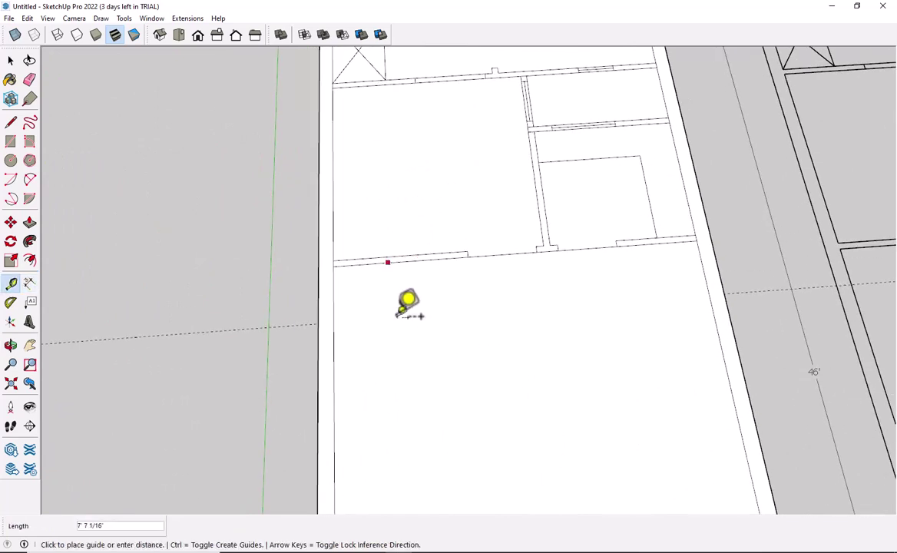
{"action": "type", "text": "9'"}
{"action": "key", "text": "Return"}
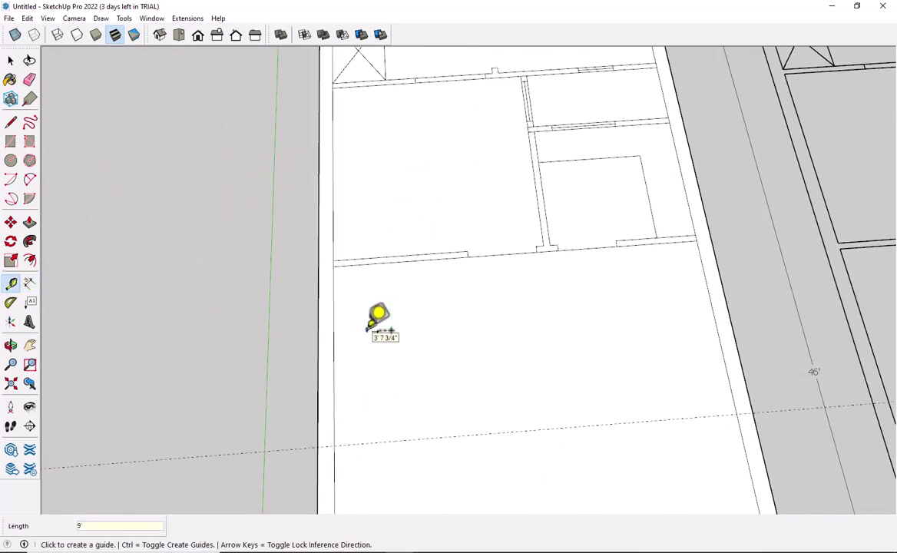
{"action": "key", "text": "space"}
{"action": "mouse_move", "coordinate": [434, 389]}
{"action": "middle_mouse_down", "text": "shift"}
{"action": "mouse_move", "coordinate": [436, 380]}
{"action": "mouse_move", "coordinate": [281, 308]}
{"action": "middle_mouse_up", "text": "shift"}
{"action": "scroll", "coordinate": [581, 330], "scroll_direction": "down", "scroll_amount": 2}
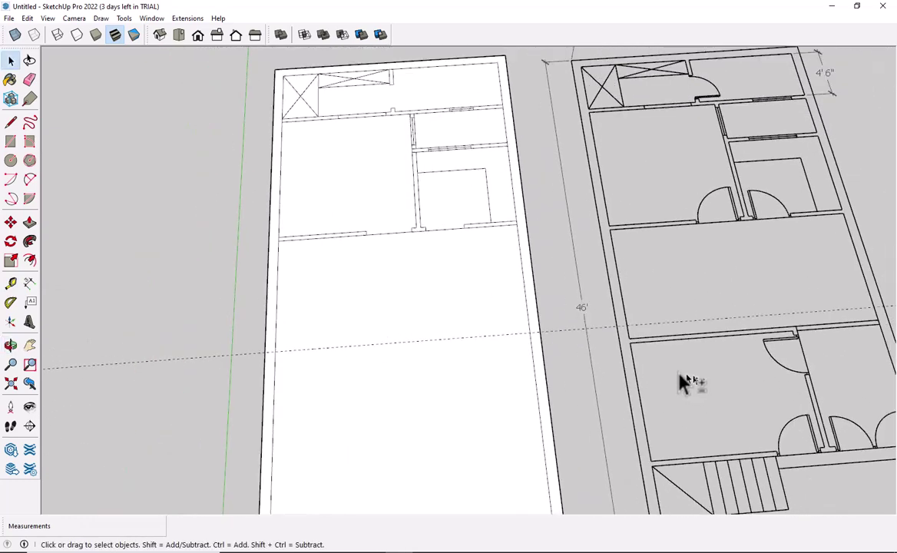
Add a second parallel guide 4' beyond the first one
{"action": "key", "text": "t"}
{"action": "left_click", "coordinate": [352, 346]}
{"action": "type", "text": "4"}
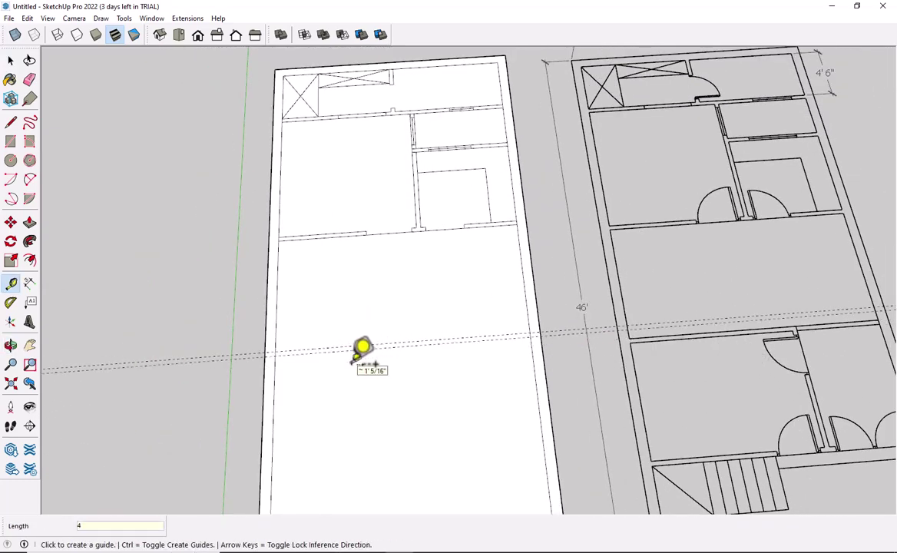
{"action": "key", "text": "Return"}
{"action": "key", "text": "space"}
{"action": "key", "text": "r"}
{"action": "scroll", "coordinate": [322, 385], "scroll_direction": "up", "scroll_amount": 2}
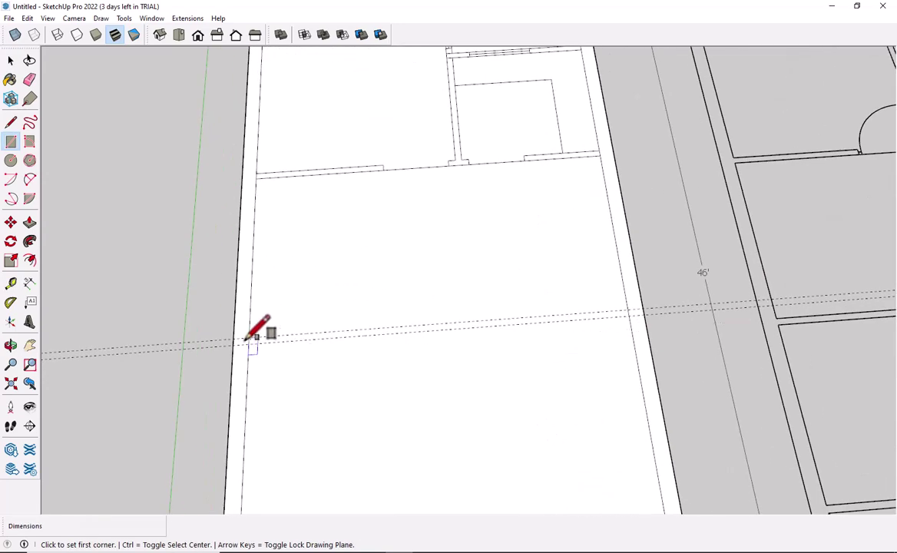
{"action": "left_click", "coordinate": [249, 338]}
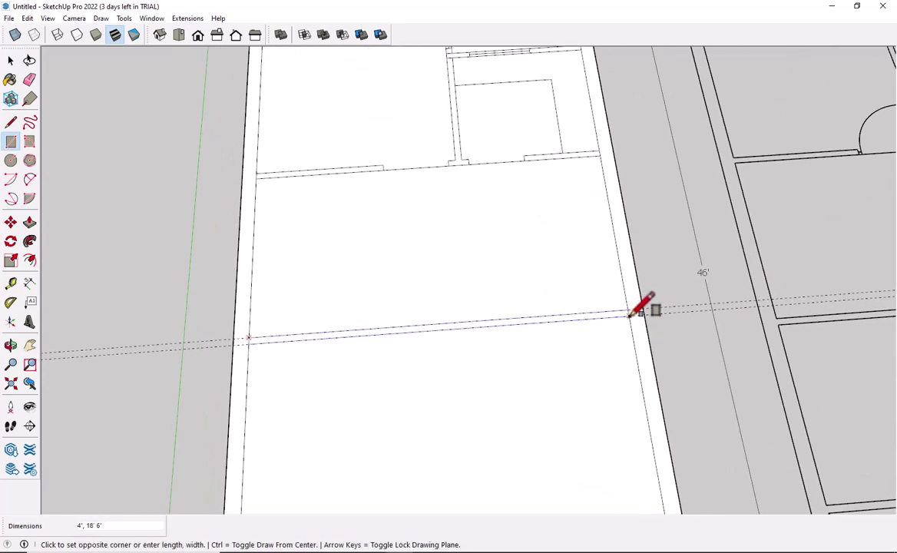
{"action": "key", "text": "Escape"}
{"action": "key", "text": "space"}
{"action": "middle_click_drag", "start_coordinate": [613, 328], "coordinate": [234, 307]}
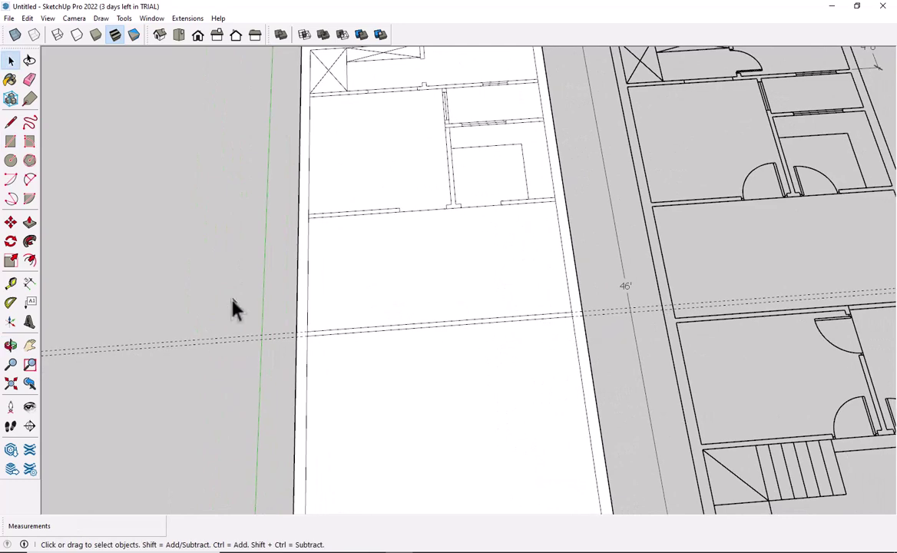
{"action": "scroll", "coordinate": [567, 395], "scroll_direction": "down", "scroll_amount": 3}
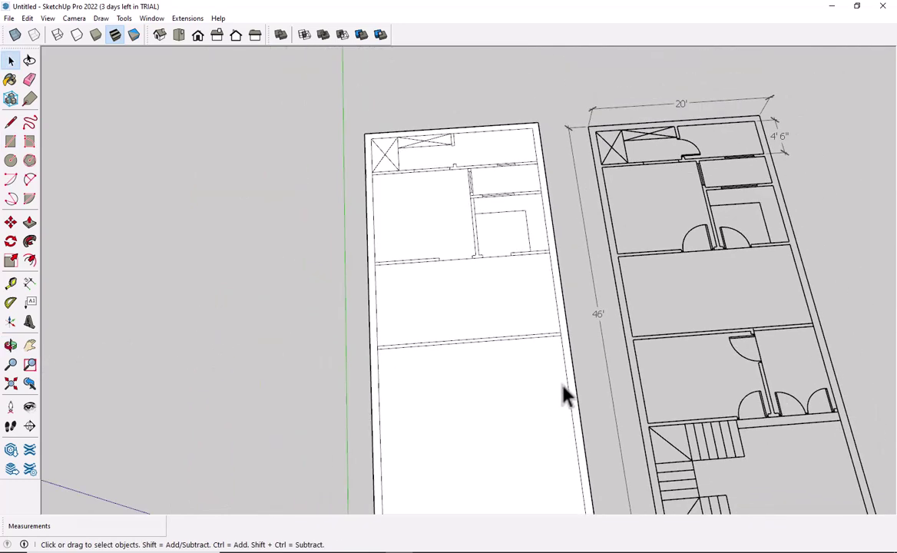
{"action": "middle_click_drag", "start_coordinate": [567, 395], "coordinate": [426, 345]}
{"action": "scroll", "coordinate": [585, 367], "scroll_direction": "up", "scroll_amount": 2}
{"action": "scroll", "coordinate": [585, 366], "scroll_direction": "up", "scroll_amount": 2}
{"action": "scroll", "coordinate": [575, 340], "scroll_direction": "up", "scroll_amount": 1}
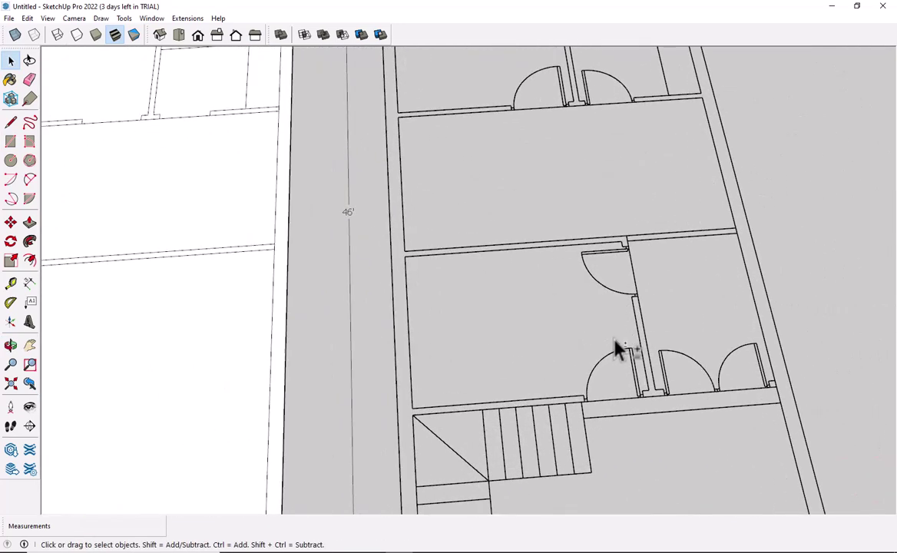
{"action": "scroll", "coordinate": [511, 295], "scroll_direction": "up", "scroll_amount": 2}
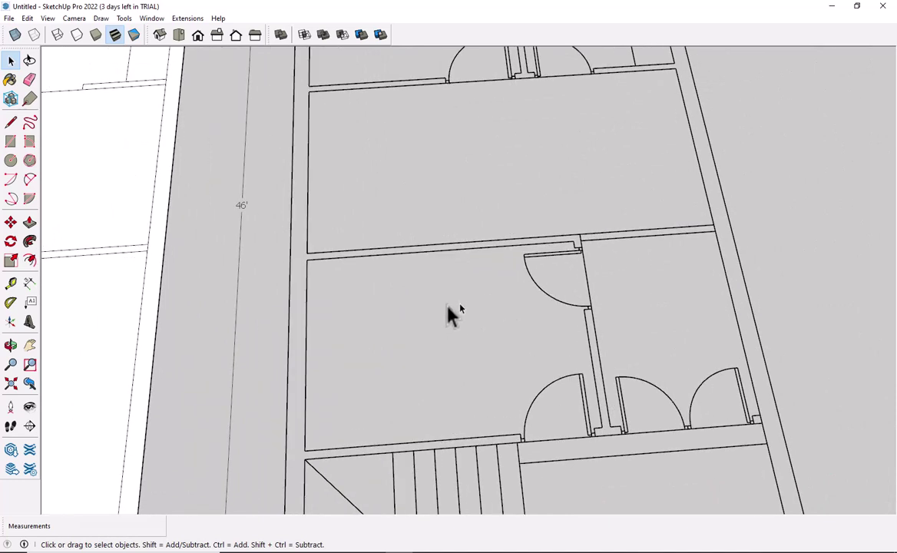
{"action": "key", "text": "d"}
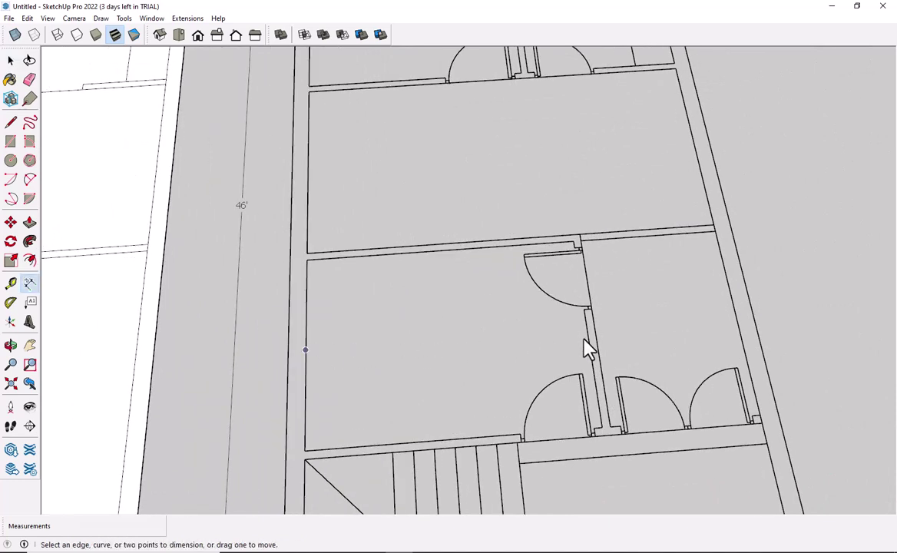
{"action": "left_click", "coordinate": [306, 260]}
{"action": "left_click", "coordinate": [574, 243]}
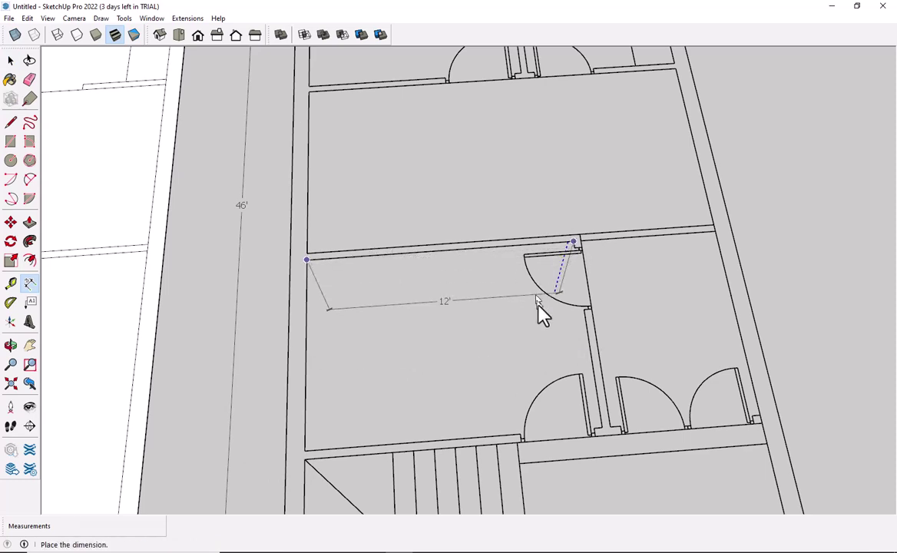
{"action": "key", "text": "Escape"}
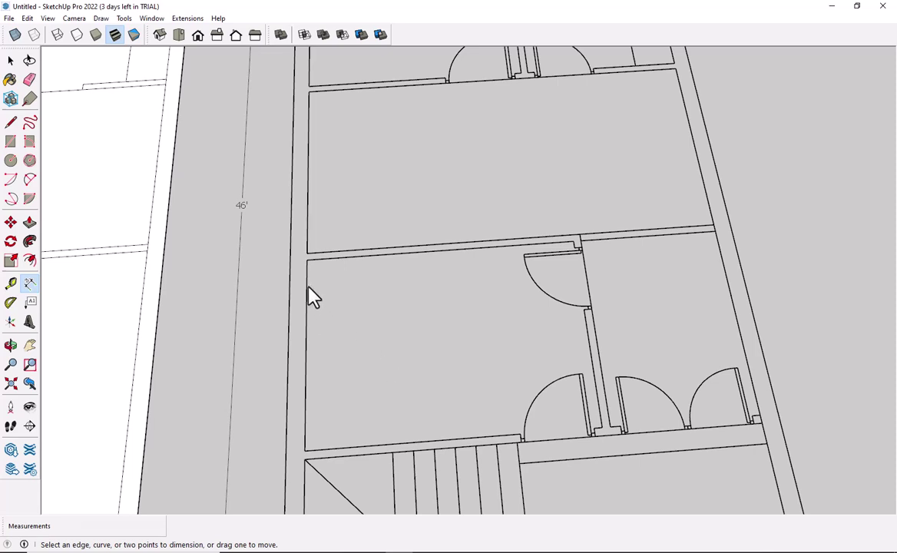
{"action": "left_click", "coordinate": [306, 261]}
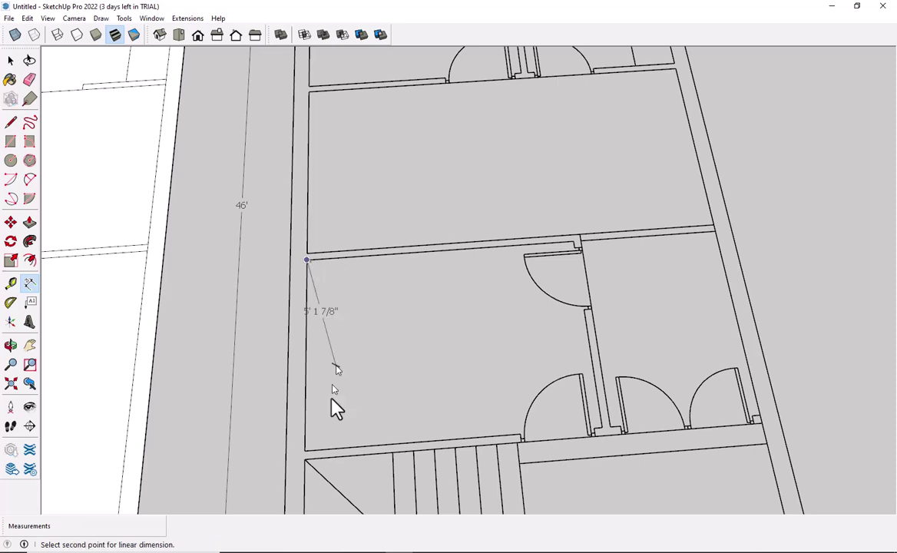
{"action": "left_click", "coordinate": [305, 453]}
{"action": "key", "text": "Escape"}
{"action": "mouse_move", "coordinate": [321, 423]}
{"action": "middle_mouse_down"}
{"action": "mouse_move", "coordinate": [286, 395]}
{"action": "mouse_move", "coordinate": [728, 365]}
{"action": "middle_mouse_up"}
{"action": "key", "text": "t"}
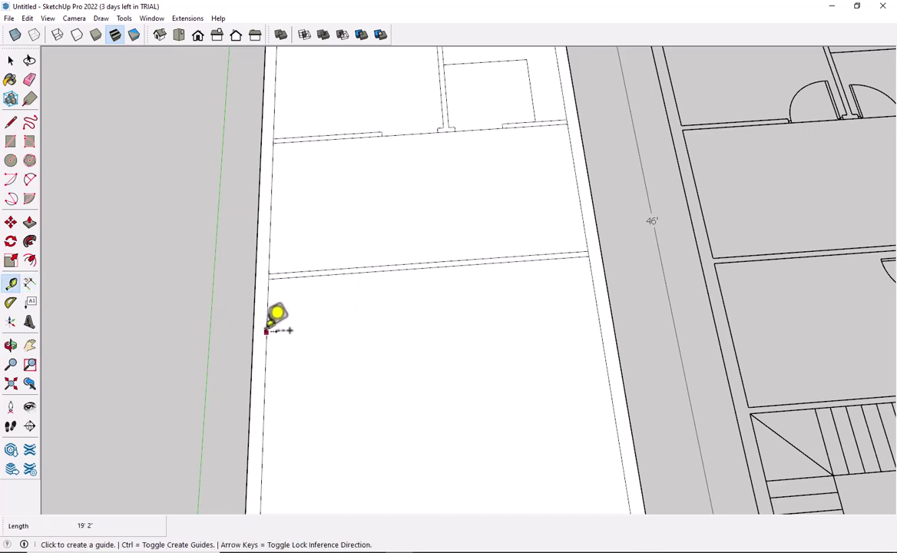
Place a guide 12' from the left wall edge, correcting the invalid length entry
{"action": "left_click", "coordinate": [266, 331]}
{"action": "type", "text": "12\\"}
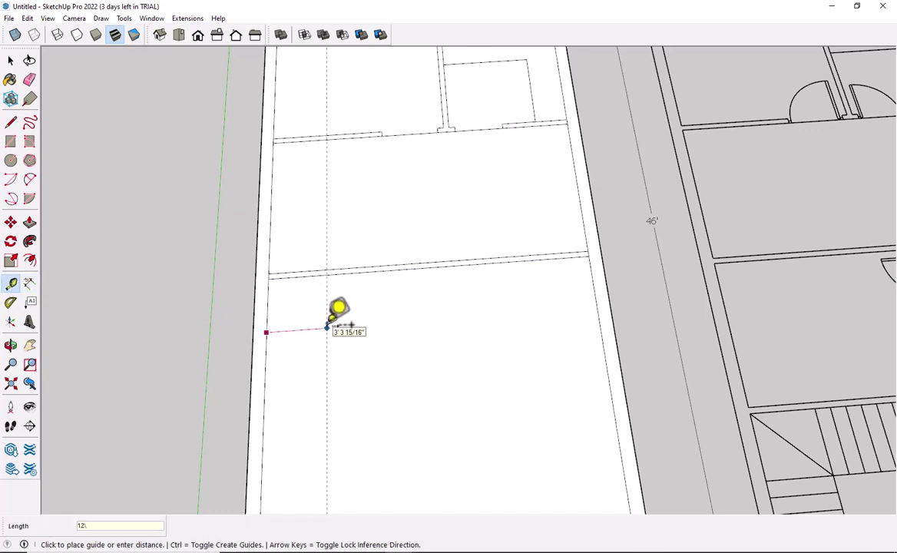
{"action": "key", "text": "Return"}
{"action": "left_click", "coordinate": [456, 304]}
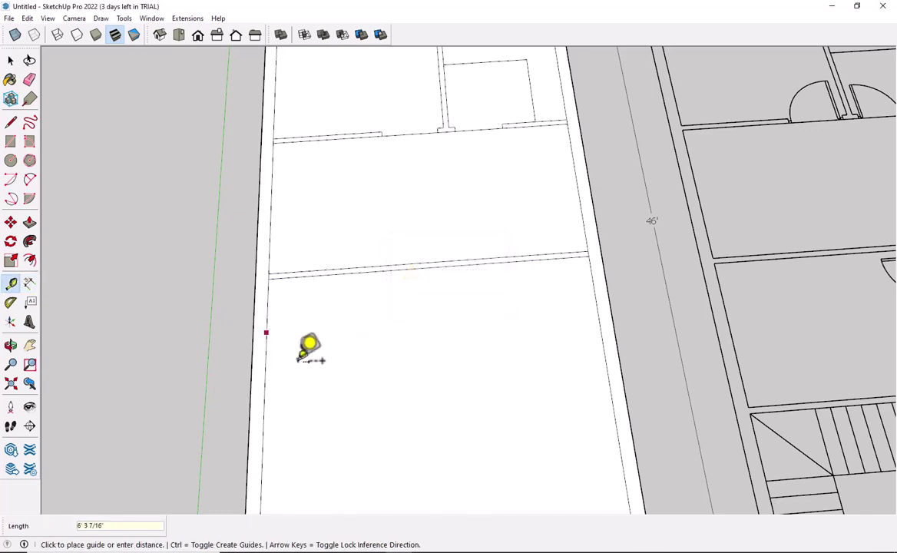
{"action": "type", "text": "'"}
{"action": "key", "text": "Return"}
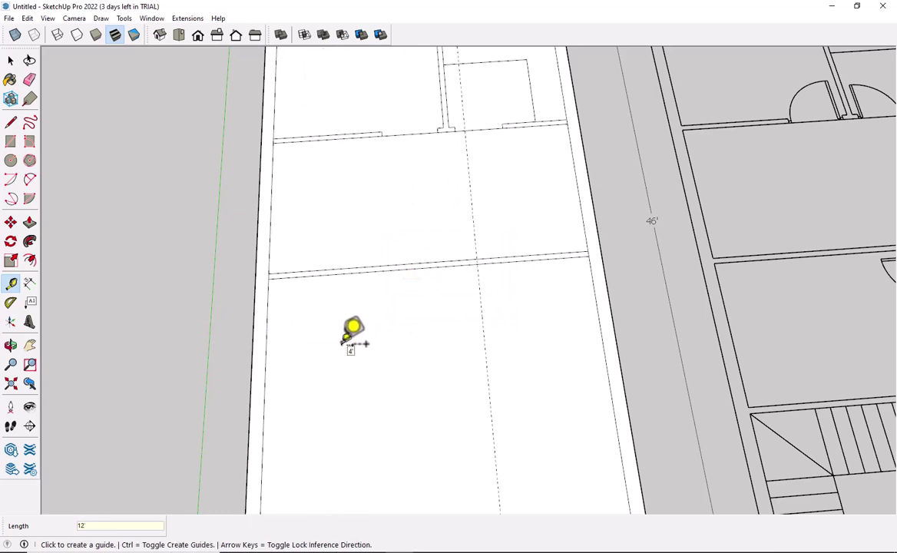
{"action": "left_click", "coordinate": [386, 267]}
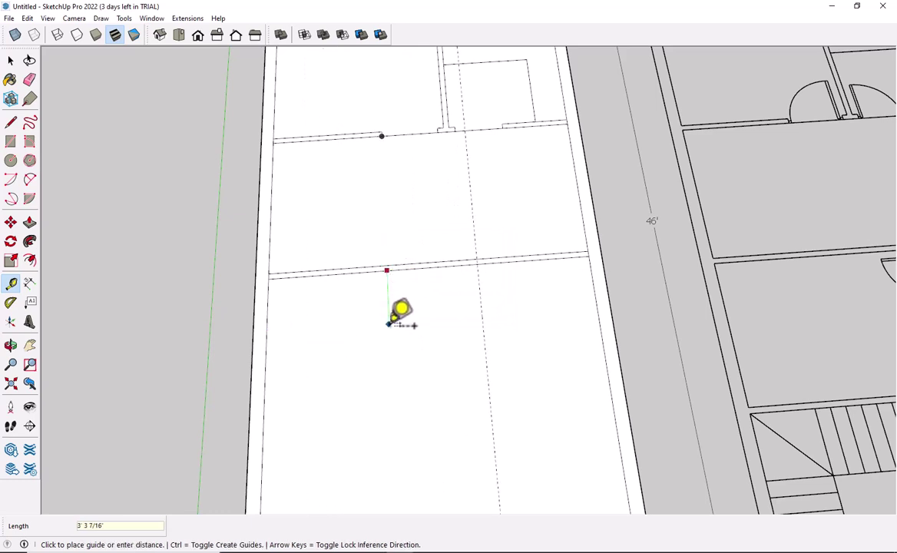
{"action": "key", "text": "Escape"}
{"action": "left_click", "coordinate": [370, 272]}
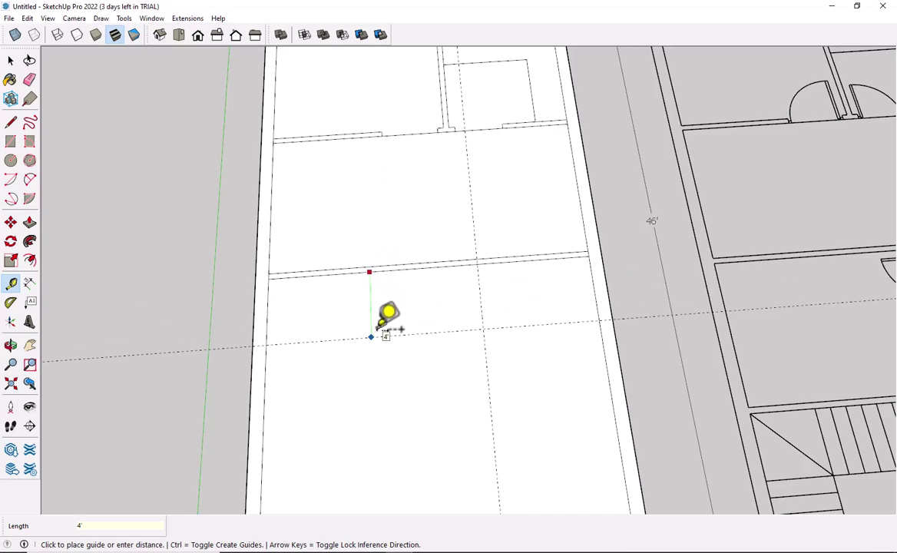
{"action": "key", "text": "space"}
{"action": "scroll", "coordinate": [425, 372], "scroll_direction": "down", "scroll_amount": 3}
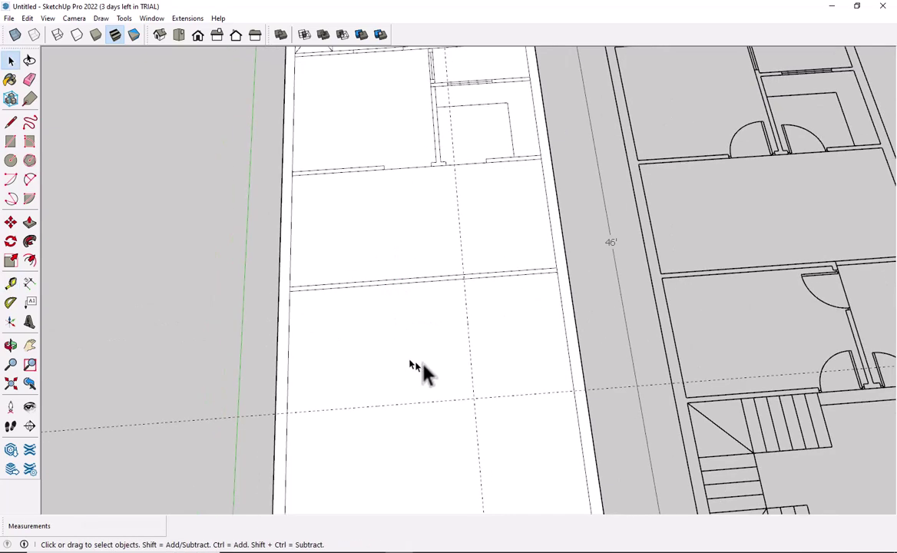
{"action": "middle_click_drag", "start_coordinate": [425, 373], "coordinate": [400, 362], "text": "shift"}
{"action": "scroll", "coordinate": [444, 384], "scroll_direction": "down", "scroll_amount": 1}
{"action": "scroll", "coordinate": [444, 384], "scroll_direction": "up", "scroll_amount": 2}
{"action": "scroll", "coordinate": [453, 380], "scroll_direction": "up", "scroll_amount": 1}
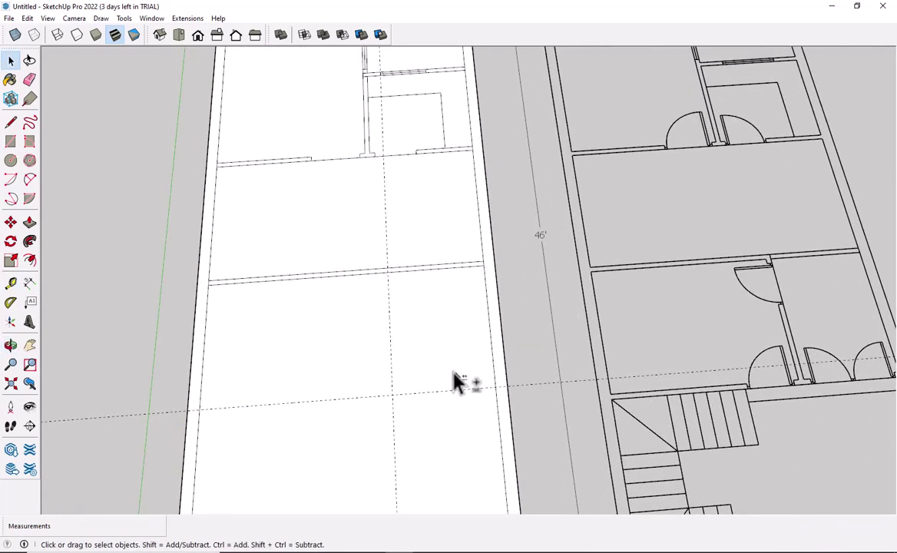
{"action": "scroll", "coordinate": [442, 338], "scroll_direction": "up", "scroll_amount": 1}
Add two more guides, 4" and then 3" from the existing guide
{"action": "key", "text": "t"}
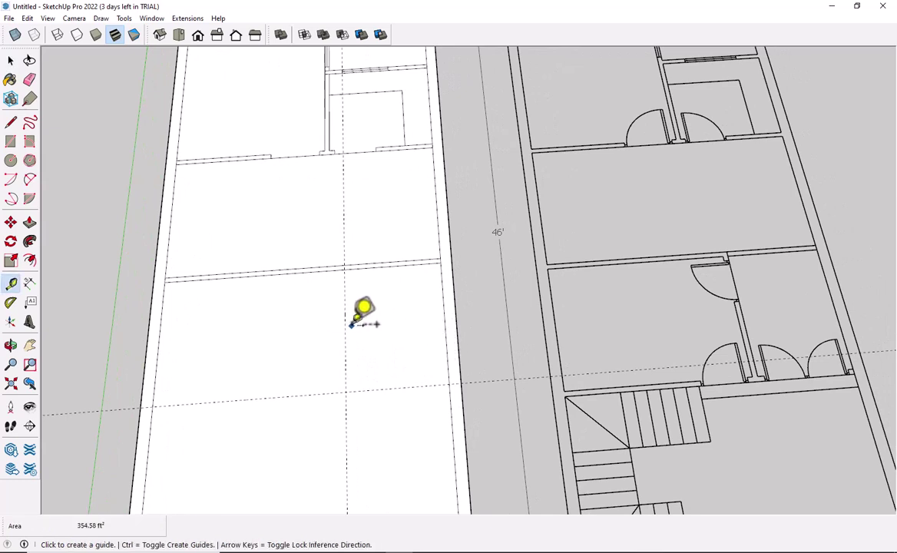
{"action": "left_click", "coordinate": [344, 325]}
{"action": "type", "text": "4"}
{"action": "key", "text": "Return"}
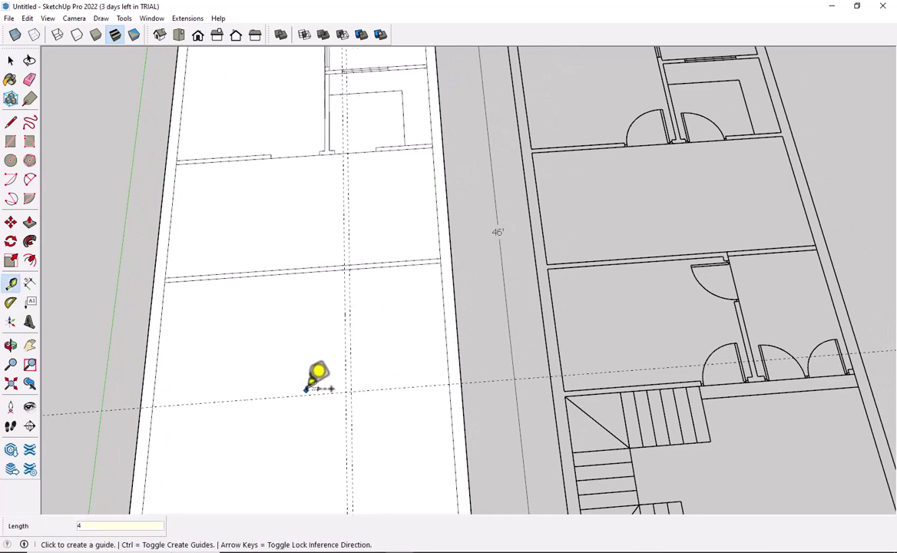
{"action": "left_click", "coordinate": [305, 394]}
{"action": "type", "text": "3"}
{"action": "key", "text": "Return"}
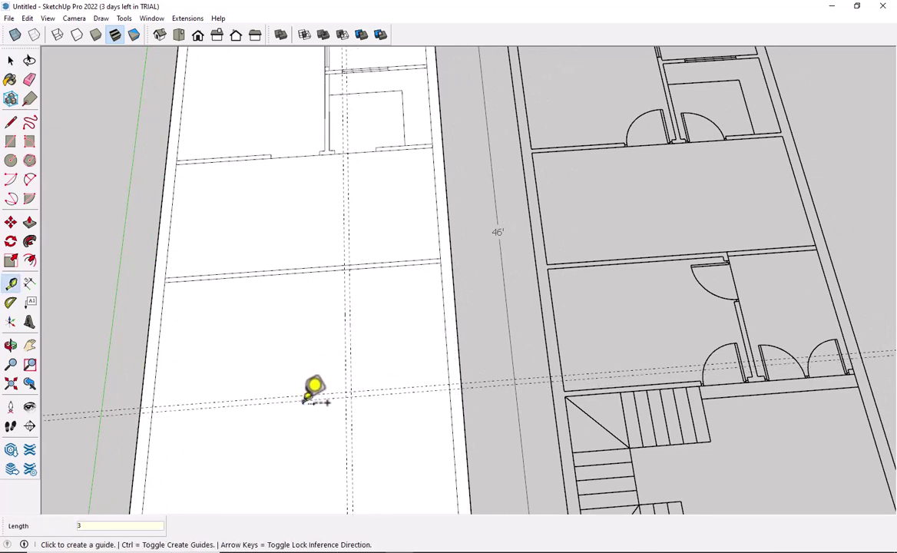
{"action": "scroll", "coordinate": [323, 392], "scroll_direction": "down", "scroll_amount": 3}
{"action": "middle_click_drag", "start_coordinate": [330, 392], "coordinate": [296, 401]}
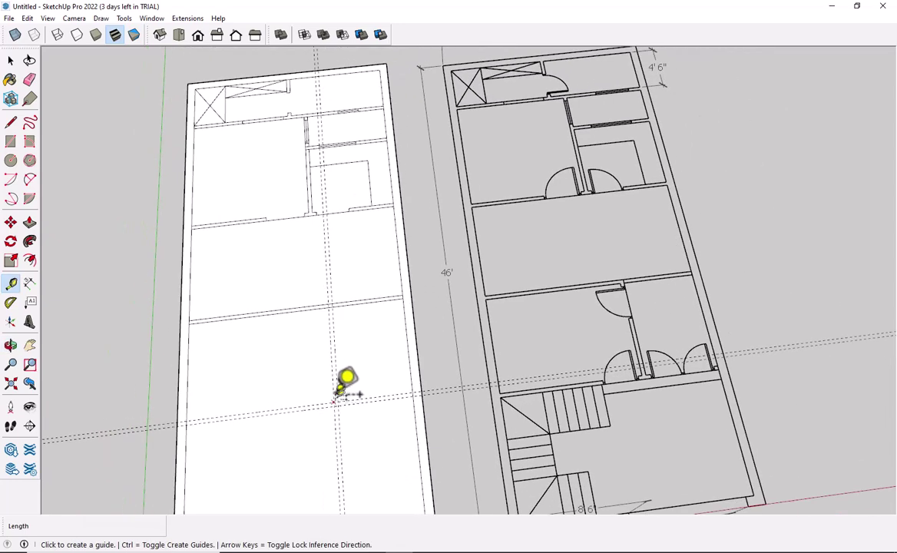
{"action": "key", "text": "space"}
{"action": "scroll", "coordinate": [338, 361], "scroll_direction": "up", "scroll_amount": 3}
Draw the thin 8' 10" partition wall rectangle and a short cross-wall rectangle between guide intersections
{"action": "key", "text": "r"}
{"action": "scroll", "coordinate": [335, 298], "scroll_direction": "up", "scroll_amount": 3}
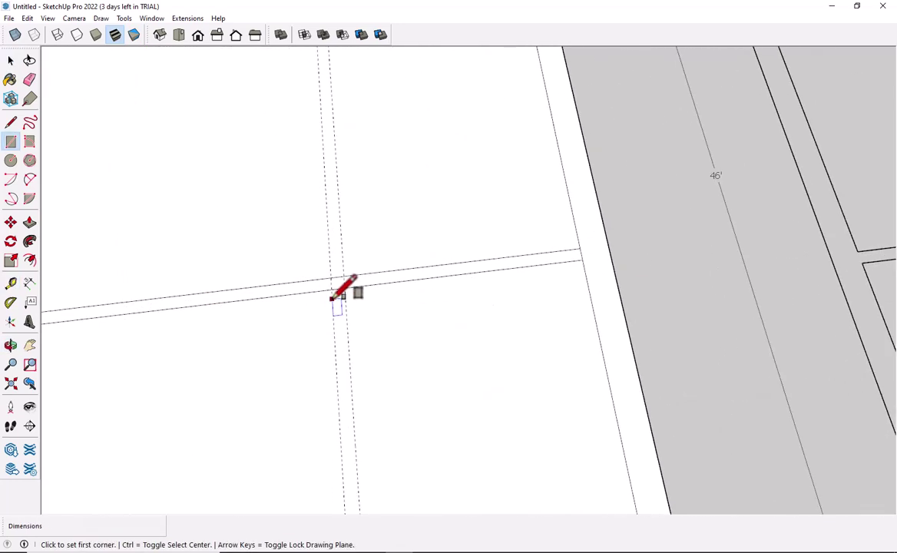
{"action": "left_click", "coordinate": [332, 289]}
{"action": "scroll", "coordinate": [345, 304], "scroll_direction": "down", "scroll_amount": 2}
{"action": "scroll", "coordinate": [353, 369], "scroll_direction": "down", "scroll_amount": 3}
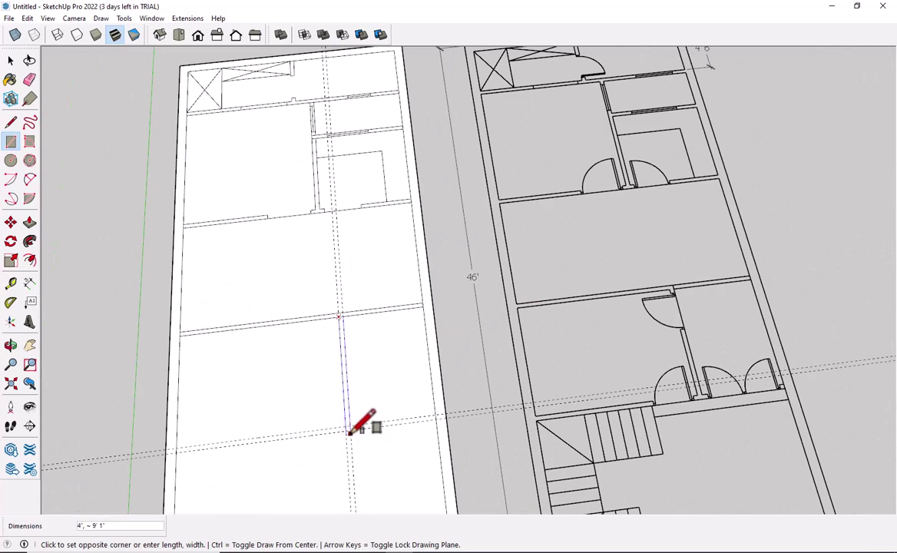
{"action": "scroll", "coordinate": [345, 430], "scroll_direction": "up", "scroll_amount": 3}
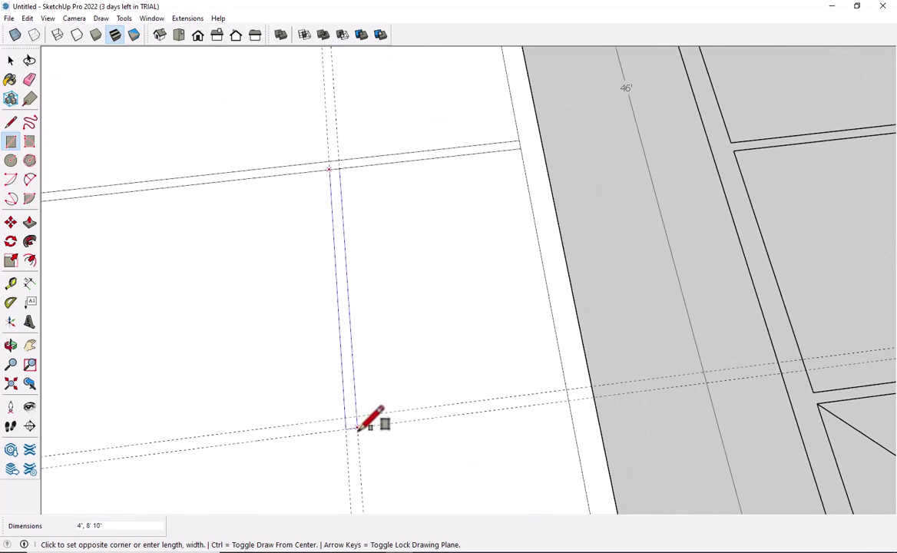
{"action": "left_click", "coordinate": [357, 427]}
{"action": "left_click", "coordinate": [358, 420]}
{"action": "scroll", "coordinate": [284, 411], "scroll_direction": "down", "scroll_amount": 2}
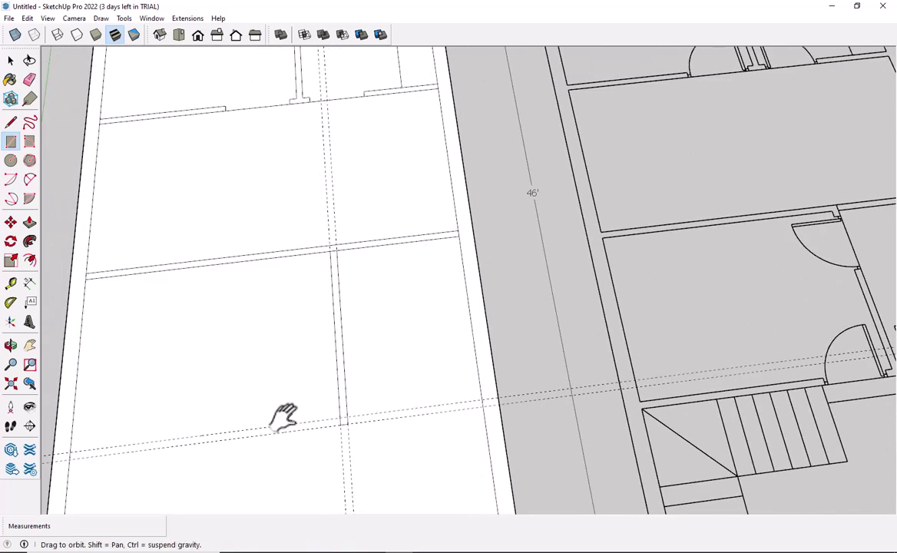
{"action": "middle_click_drag", "start_coordinate": [285, 417], "coordinate": [270, 435], "text": "shift"}
{"action": "left_click", "coordinate": [194, 459]}
Place a guide offset 4.6 from the lower guide line
{"action": "key", "text": "space"}
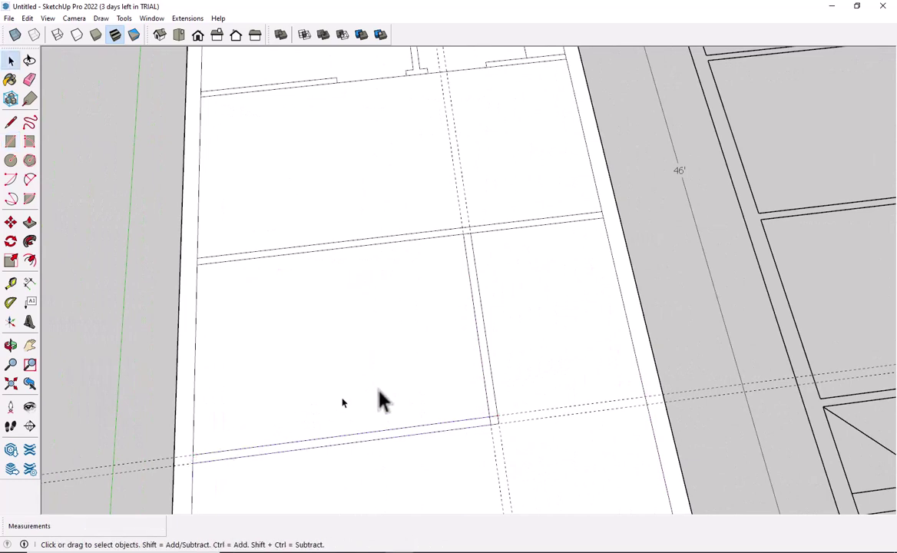
{"action": "scroll", "coordinate": [471, 256], "scroll_direction": "up", "scroll_amount": 1}
{"action": "scroll", "coordinate": [453, 247], "scroll_direction": "up", "scroll_amount": 3}
{"action": "key", "text": "t"}
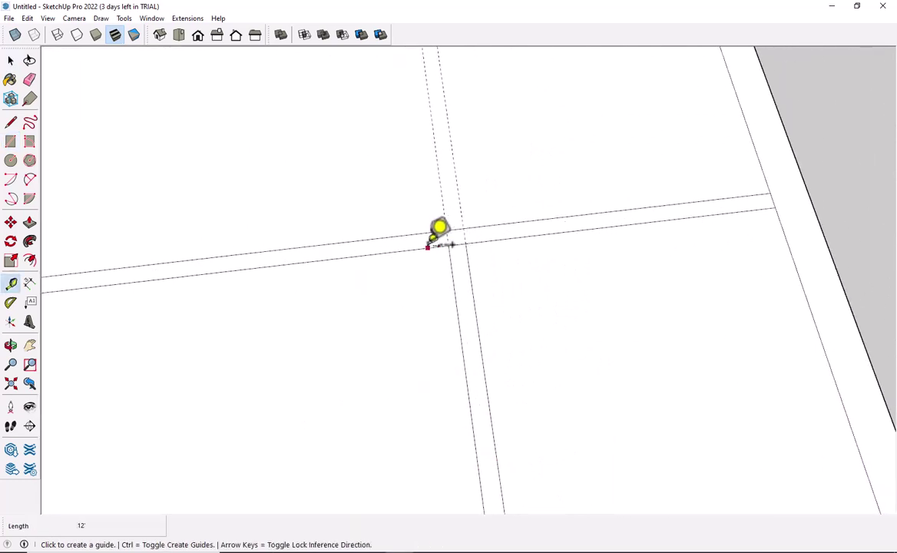
{"action": "left_click", "coordinate": [427, 246]}
{"action": "type", "text": "4."}
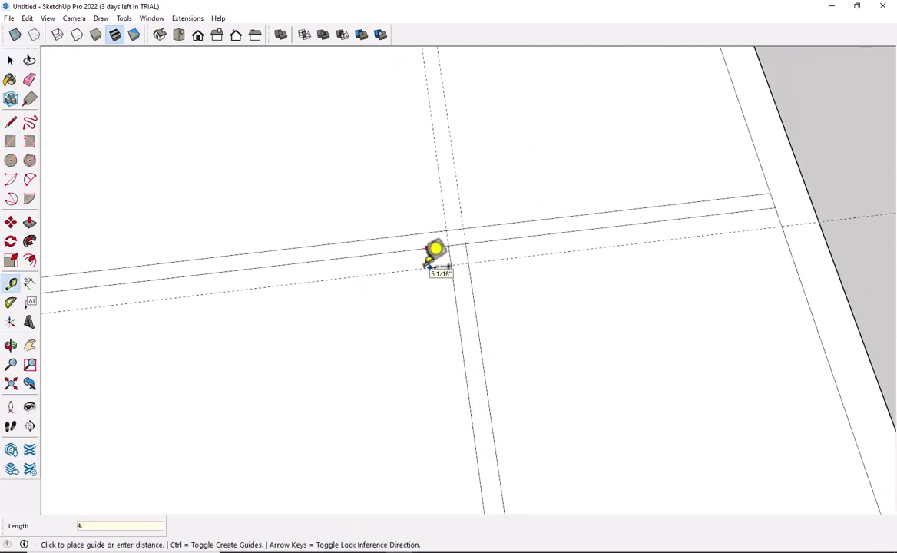
{"action": "type", "text": "6"}
{"action": "key", "text": "Return"}
{"action": "scroll", "coordinate": [709, 273], "scroll_direction": "up", "scroll_amount": 2}
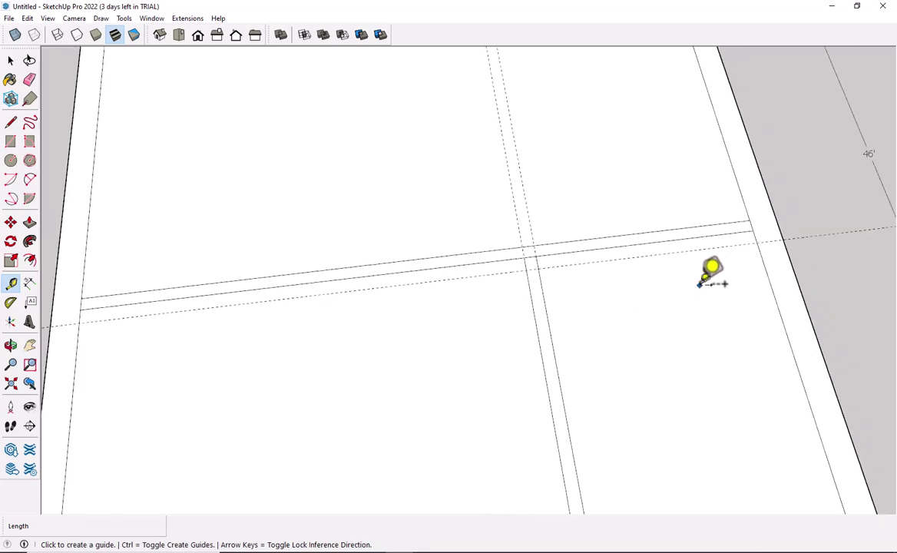
{"action": "middle_click_drag", "start_coordinate": [709, 273], "coordinate": [205, 317], "text": "shift"}
{"action": "scroll", "coordinate": [361, 265], "scroll_direction": "down", "scroll_amount": 3}
Add a second guide 3' away from the existing guide
{"action": "key", "text": "space"}
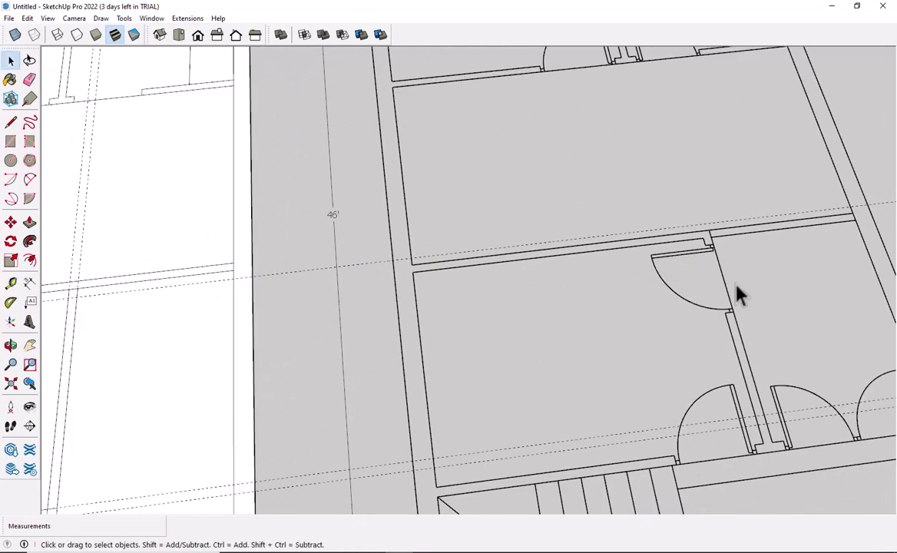
{"action": "scroll", "coordinate": [287, 324], "scroll_direction": "down", "scroll_amount": 1}
{"action": "scroll", "coordinate": [774, 328], "scroll_direction": "up", "scroll_amount": 5}
{"action": "scroll", "coordinate": [486, 327], "scroll_direction": "up", "scroll_amount": 3}
{"action": "scroll", "coordinate": [486, 315], "scroll_direction": "up", "scroll_amount": 1}
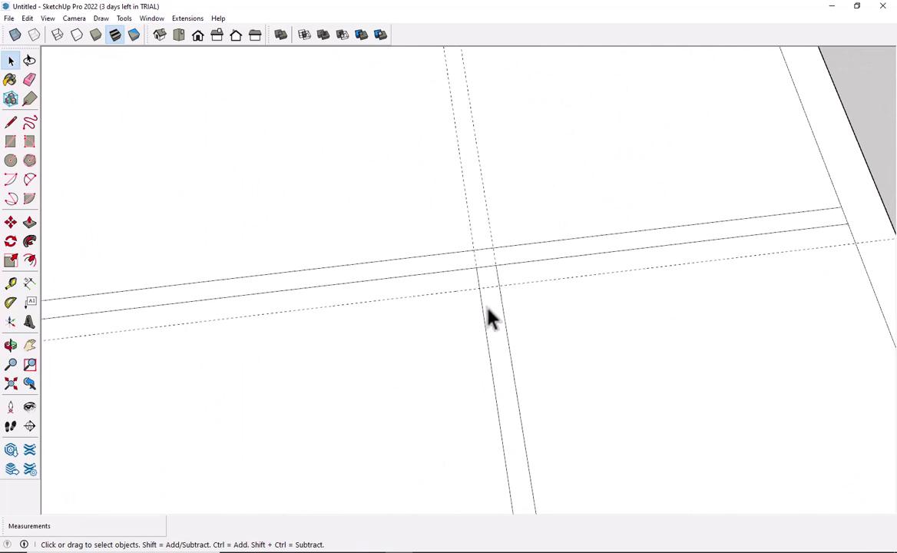
{"action": "key", "text": "t"}
{"action": "left_click", "coordinate": [445, 291]}
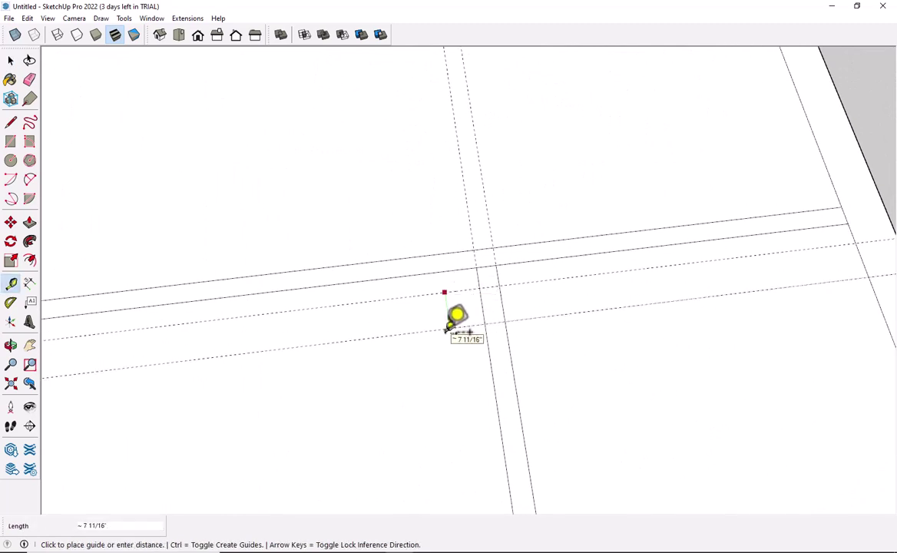
{"action": "key", "text": "Return"}
{"action": "scroll", "coordinate": [469, 330], "scroll_direction": "down", "scroll_amount": 1}
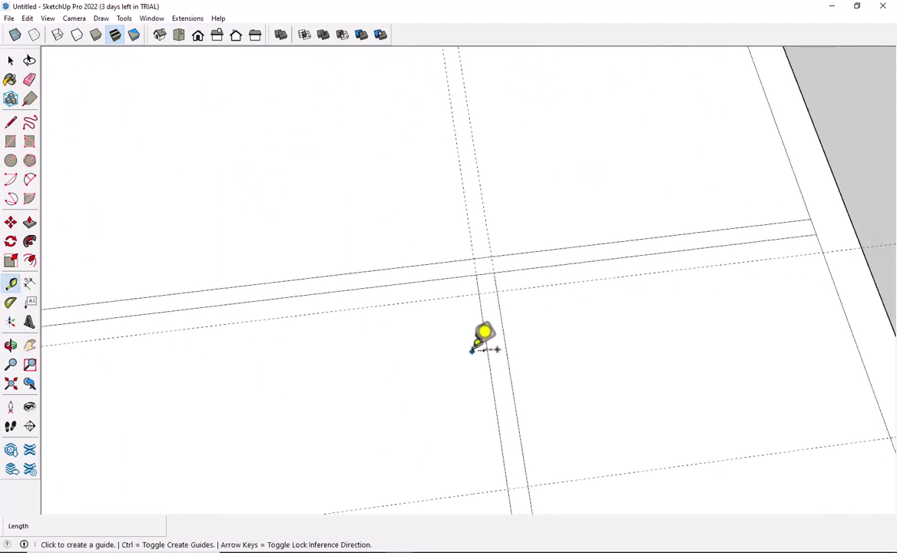
{"action": "scroll", "coordinate": [507, 353], "scroll_direction": "down", "scroll_amount": 2}
{"action": "mouse_move", "coordinate": [527, 366]}
{"action": "middle_mouse_down", "text": "shift"}
{"action": "mouse_move", "coordinate": [504, 363]}
{"action": "mouse_move", "coordinate": [461, 296]}
{"action": "middle_mouse_up", "text": "shift"}
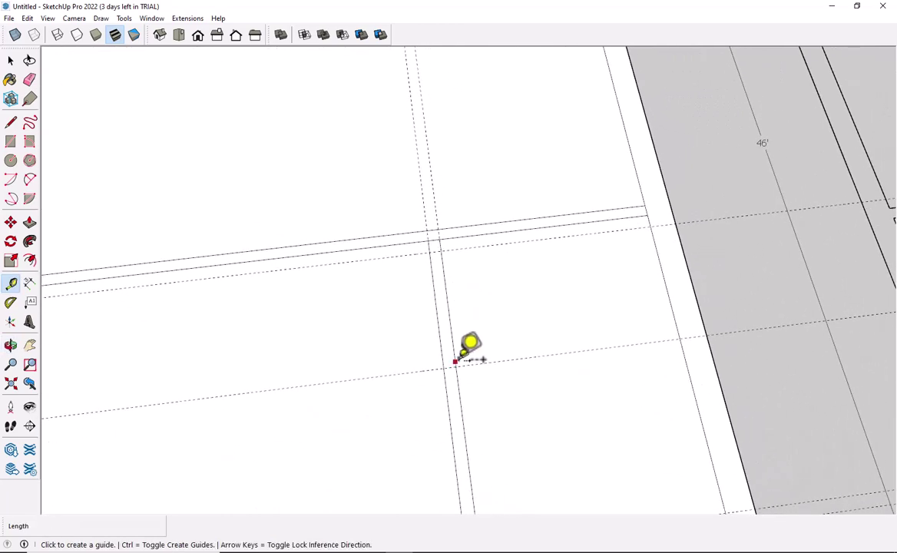
Erase the unneeded vertical guide line with the Eraser
{"action": "key", "text": "l"}
{"action": "left_click", "coordinate": [443, 369]}
{"action": "key", "text": "space"}
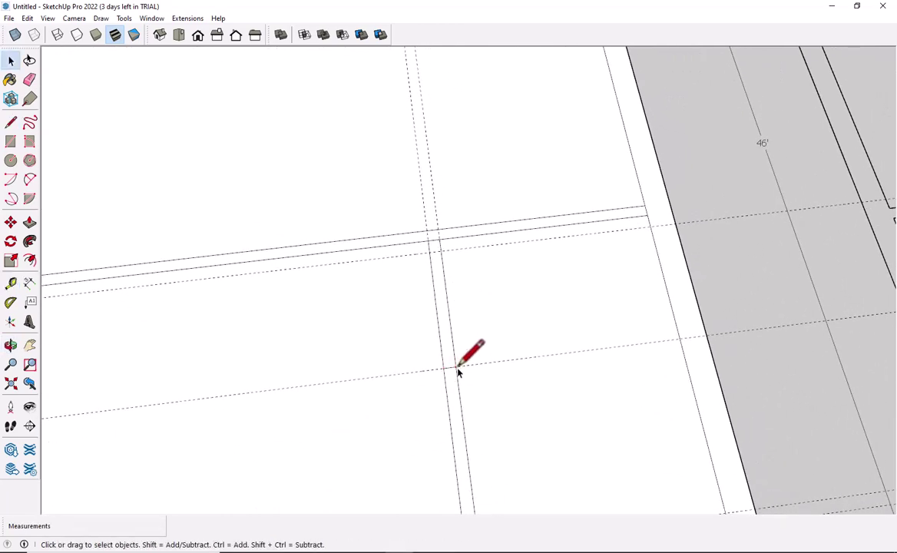
{"action": "scroll", "coordinate": [459, 369], "scroll_direction": "down", "scroll_amount": 1}
{"action": "scroll", "coordinate": [465, 394], "scroll_direction": "down", "scroll_amount": 1}
{"action": "mouse_move", "coordinate": [467, 395]}
{"action": "middle_mouse_down", "text": "shift"}
{"action": "mouse_move", "coordinate": [411, 341]}
{"action": "mouse_move", "coordinate": [124, 373]}
{"action": "mouse_move", "coordinate": [254, 334]}
{"action": "mouse_move", "coordinate": [428, 314]}
{"action": "middle_mouse_up", "text": "shift"}
{"action": "scroll", "coordinate": [427, 235], "scroll_direction": "up", "scroll_amount": 2}
{"action": "scroll", "coordinate": [431, 233], "scroll_direction": "up", "scroll_amount": 2}
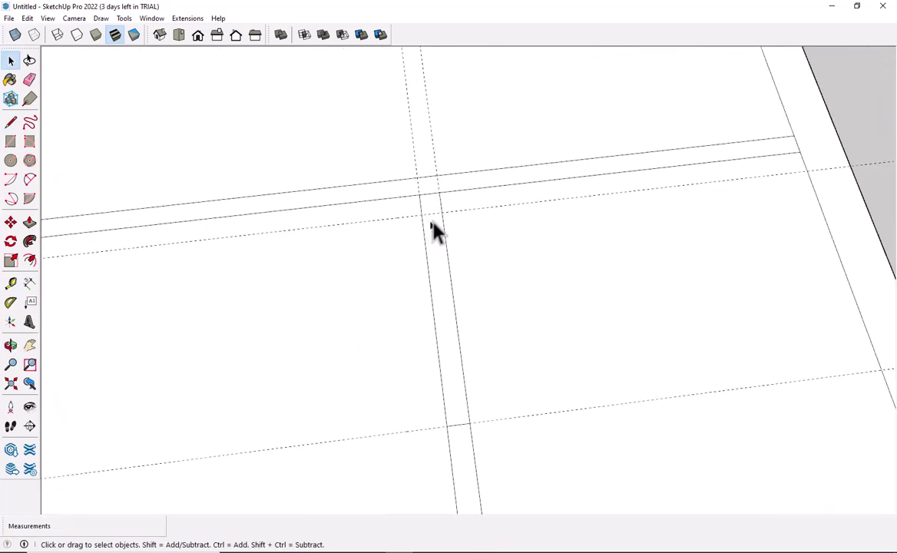
{"action": "key", "text": "e"}
{"action": "left_click", "coordinate": [425, 296]}
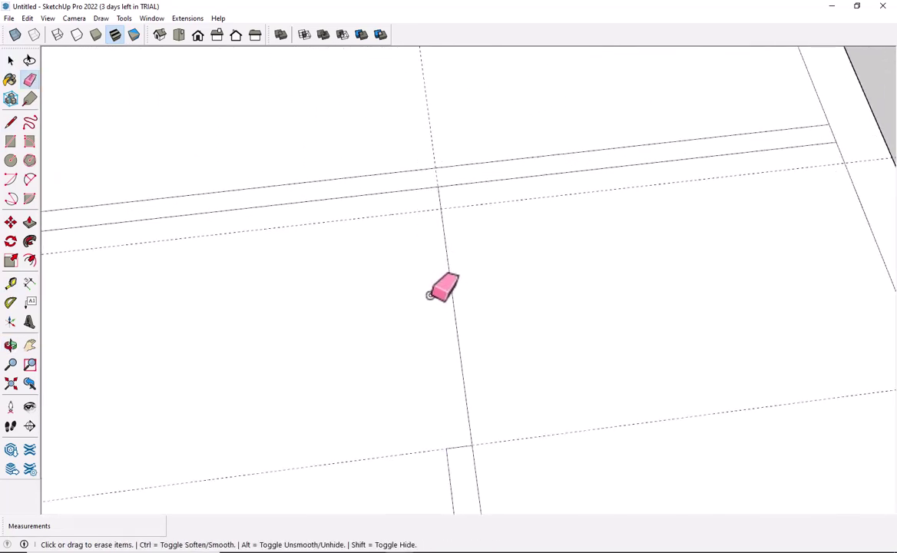
{"action": "key", "text": "space"}
{"action": "scroll", "coordinate": [430, 292], "scroll_direction": "down", "scroll_amount": 2}
{"action": "scroll", "coordinate": [420, 234], "scroll_direction": "up", "scroll_amount": 2}
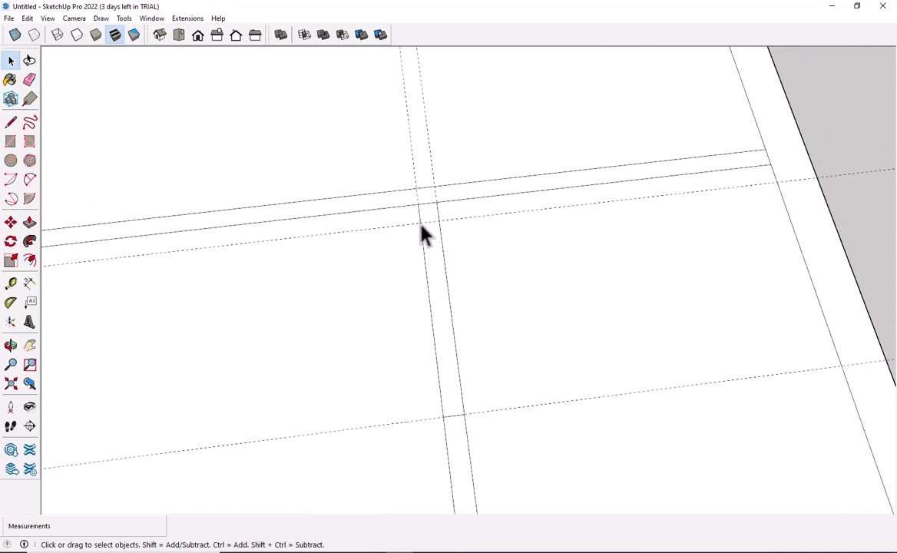
{"action": "scroll", "coordinate": [421, 234], "scroll_direction": "up", "scroll_amount": 2}
{"action": "mouse_move", "coordinate": [421, 235]}
{"action": "middle_mouse_down"}
{"action": "mouse_move", "coordinate": [381, 255]}
{"action": "mouse_move", "coordinate": [424, 285]}
{"action": "mouse_move", "coordinate": [414, 264]}
{"action": "middle_mouse_up"}
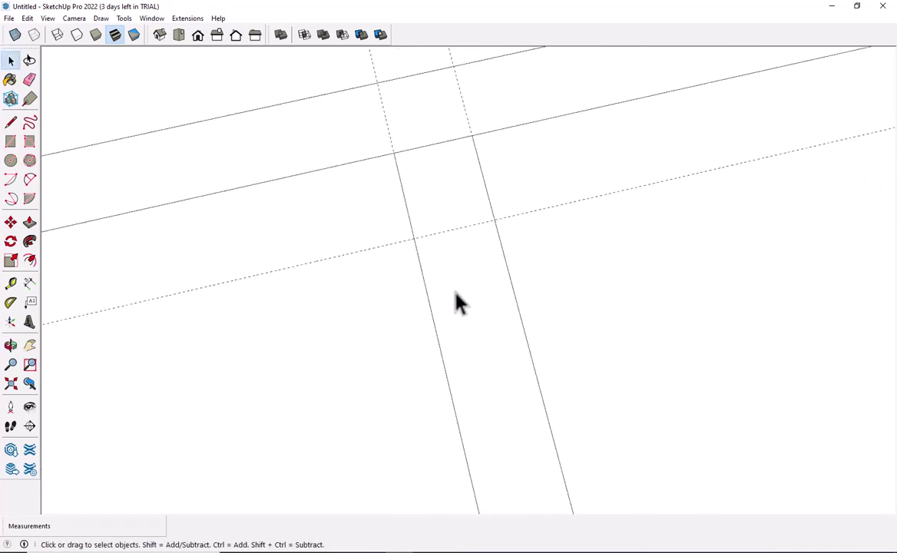
Erase the stray edge in the traced wall outline
{"action": "key", "text": "l"}
{"action": "left_click", "coordinate": [413, 238]}
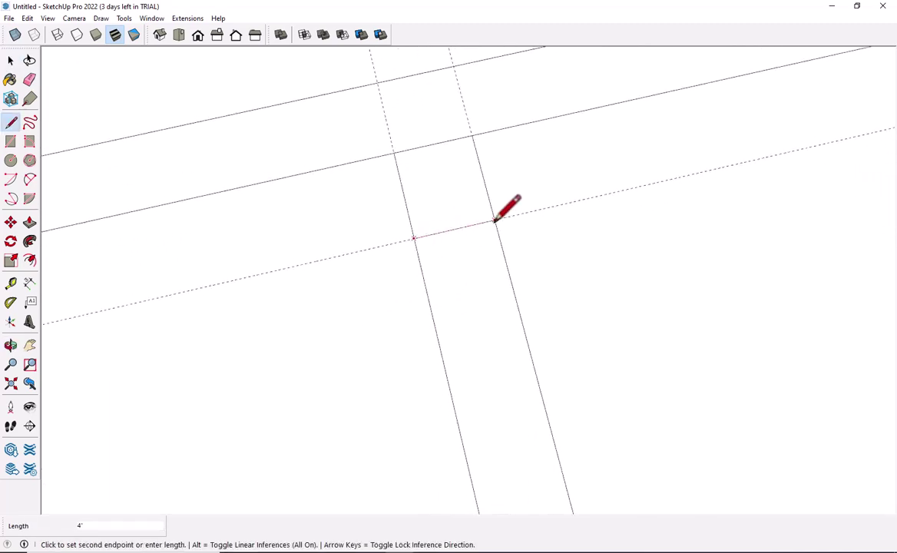
{"action": "key", "text": "Escape"}
{"action": "key", "text": "space"}
{"action": "key", "text": "r"}
{"action": "scroll", "coordinate": [453, 353], "scroll_direction": "down", "scroll_amount": 3}
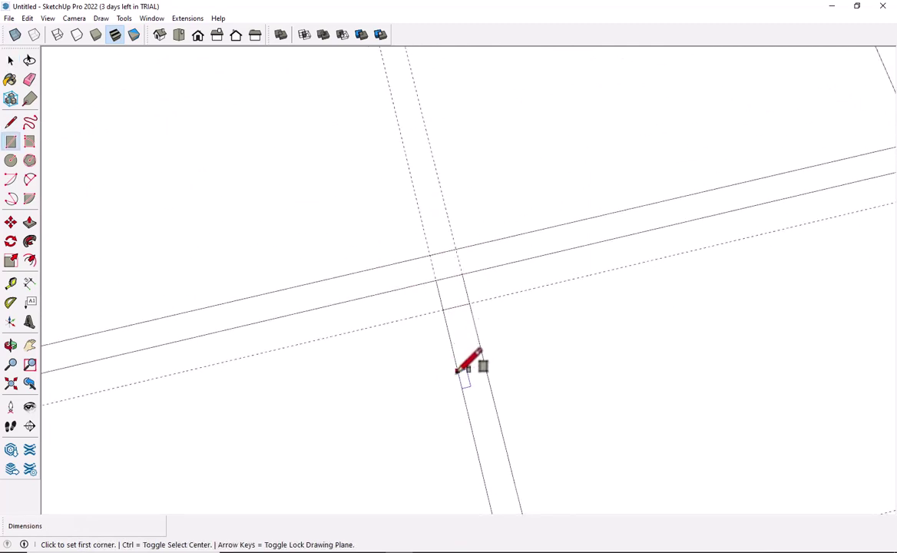
{"action": "key", "text": "space"}
{"action": "middle_click_drag", "start_coordinate": [458, 387], "coordinate": [464, 344], "text": "shift"}
{"action": "key", "text": "e"}
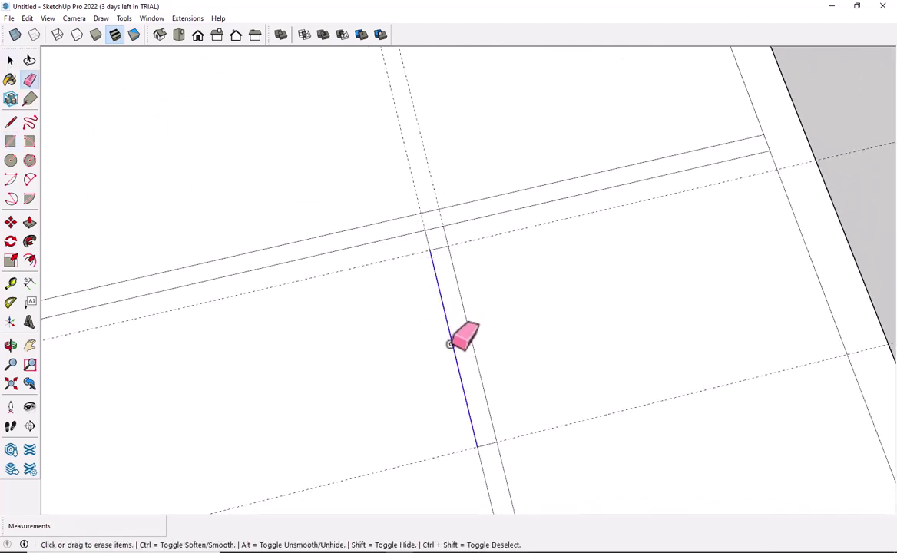
{"action": "left_click", "coordinate": [452, 344]}
{"action": "key", "text": "space"}
Select and delete the upper room's face
{"action": "scroll", "coordinate": [453, 346], "scroll_direction": "down", "scroll_amount": 3}
{"action": "middle_click_drag", "start_coordinate": [371, 381], "coordinate": [379, 309], "text": "shift"}
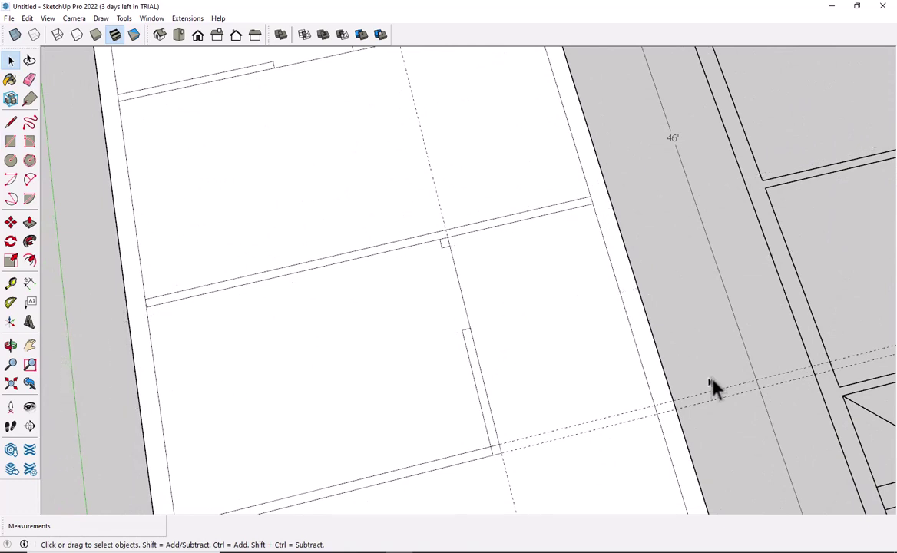
{"action": "left_click", "coordinate": [427, 201]}
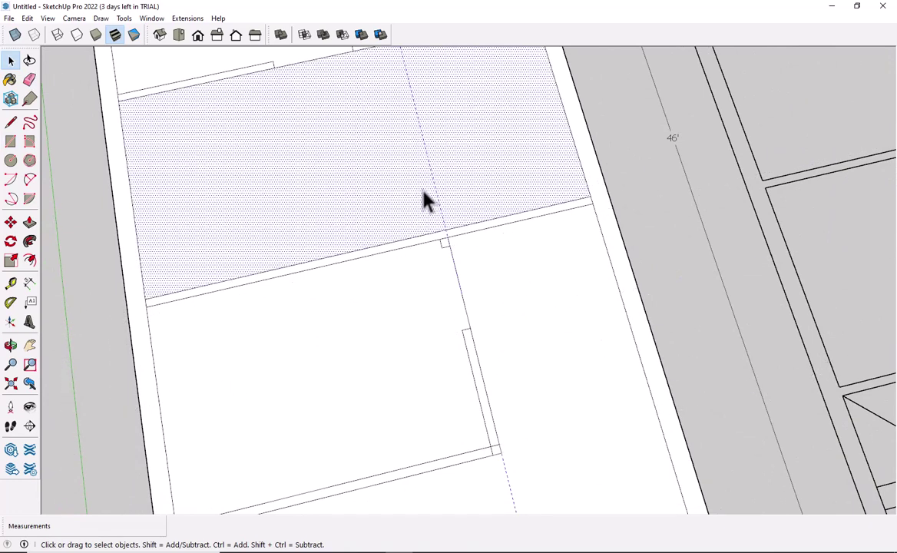
{"action": "key", "text": "e"}
{"action": "key", "text": "space"}
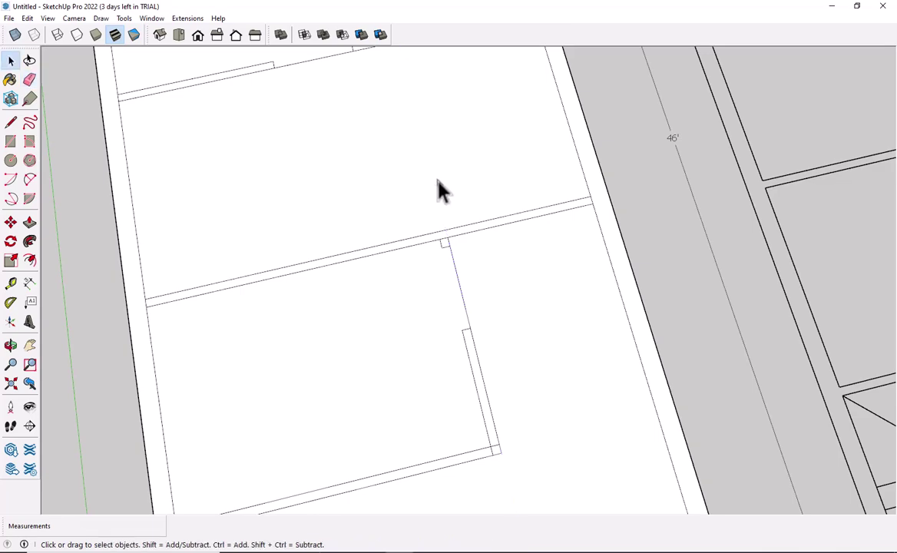
{"action": "scroll", "coordinate": [457, 240], "scroll_direction": "down", "scroll_amount": 3}
{"action": "mouse_move", "coordinate": [457, 359]}
{"action": "middle_mouse_down"}
{"action": "mouse_move", "coordinate": [371, 287]}
{"action": "mouse_move", "coordinate": [739, 314]}
{"action": "mouse_move", "coordinate": [597, 317]}
{"action": "mouse_move", "coordinate": [586, 268]}
{"action": "middle_mouse_up"}
{"action": "scroll", "coordinate": [585, 269], "scroll_direction": "up", "scroll_amount": 2}
{"action": "mouse_move", "coordinate": [491, 314]}
{"action": "middle_mouse_down"}
{"action": "mouse_move", "coordinate": [400, 301]}
{"action": "mouse_move", "coordinate": [713, 310]}
{"action": "middle_mouse_up"}
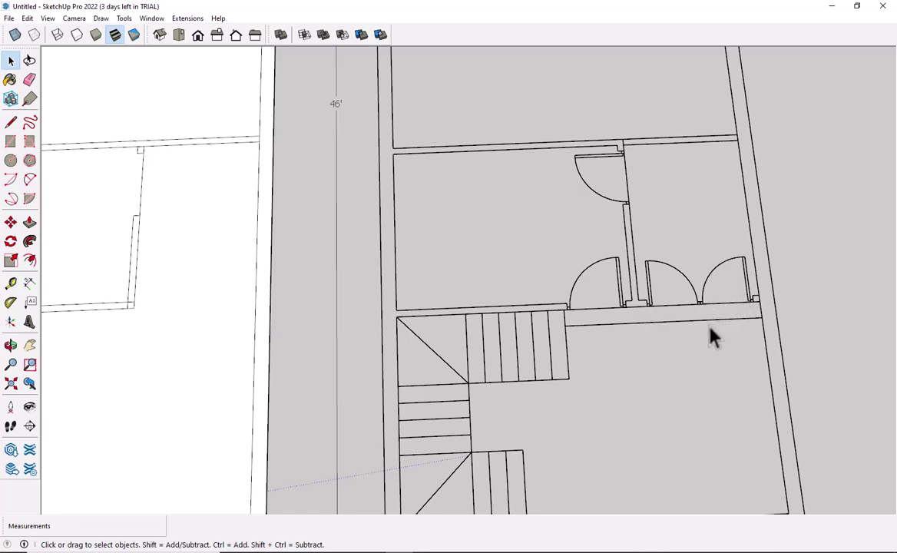
{"action": "scroll", "coordinate": [730, 319], "scroll_direction": "up", "scroll_amount": 1}
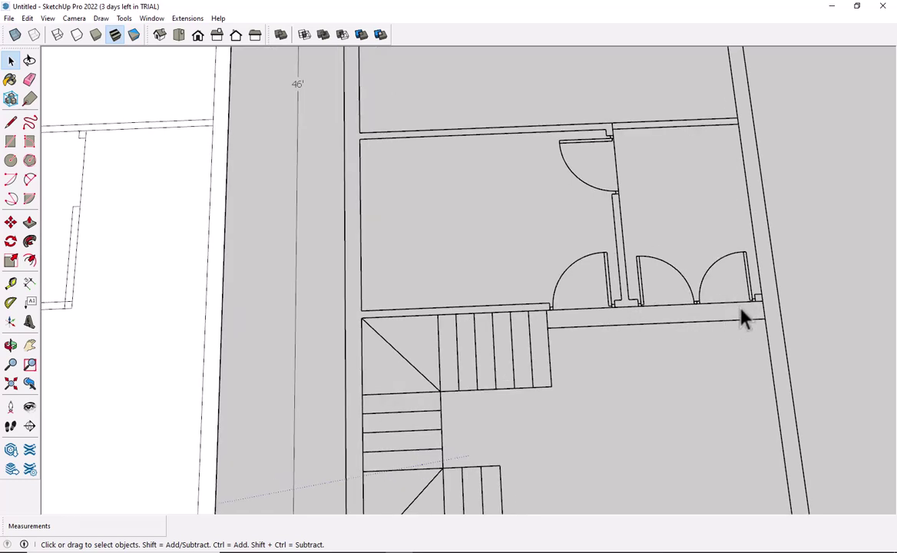
{"action": "mouse_move", "coordinate": [742, 318]}
{"action": "middle_mouse_down"}
{"action": "mouse_move", "coordinate": [713, 307]}
{"action": "mouse_move", "coordinate": [707, 312]}
{"action": "mouse_move", "coordinate": [741, 314]}
{"action": "mouse_move", "coordinate": [643, 315]}
{"action": "mouse_move", "coordinate": [681, 314]}
{"action": "middle_mouse_up"}
{"action": "scroll", "coordinate": [680, 314], "scroll_direction": "up", "scroll_amount": 1}
{"action": "scroll", "coordinate": [676, 315], "scroll_direction": "up", "scroll_amount": 2}
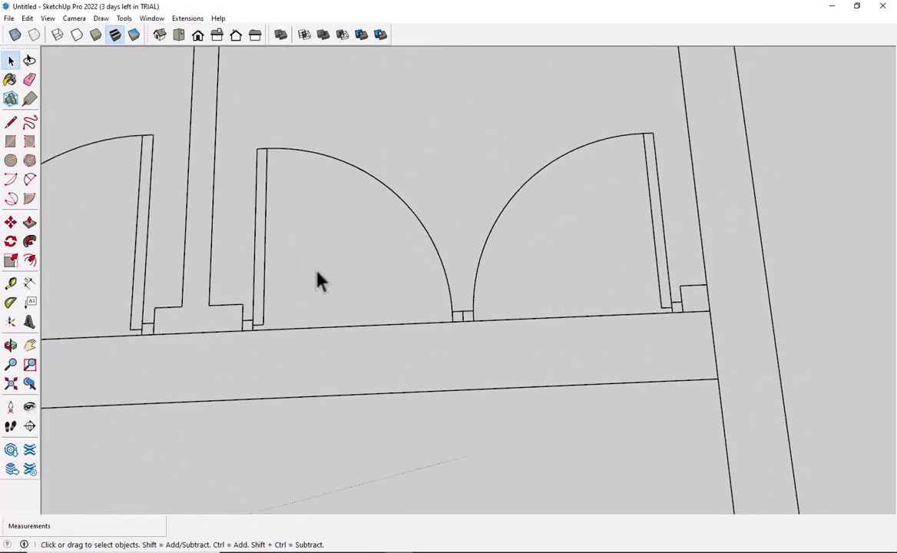
{"action": "scroll", "coordinate": [192, 323], "scroll_direction": "down", "scroll_amount": 1}
{"action": "mouse_move", "coordinate": [166, 336]}
{"action": "middle_mouse_down"}
{"action": "mouse_move", "coordinate": [194, 324]}
{"action": "mouse_move", "coordinate": [219, 348]}
{"action": "middle_mouse_up"}
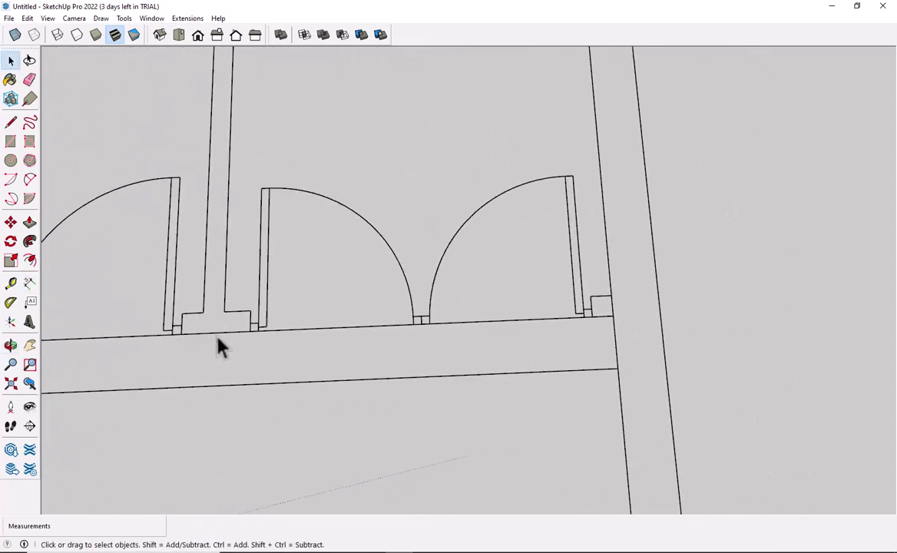
{"action": "scroll", "coordinate": [219, 342], "scroll_direction": "up", "scroll_amount": 3}
{"action": "key", "text": "d"}
{"action": "left_click", "coordinate": [232, 287]}
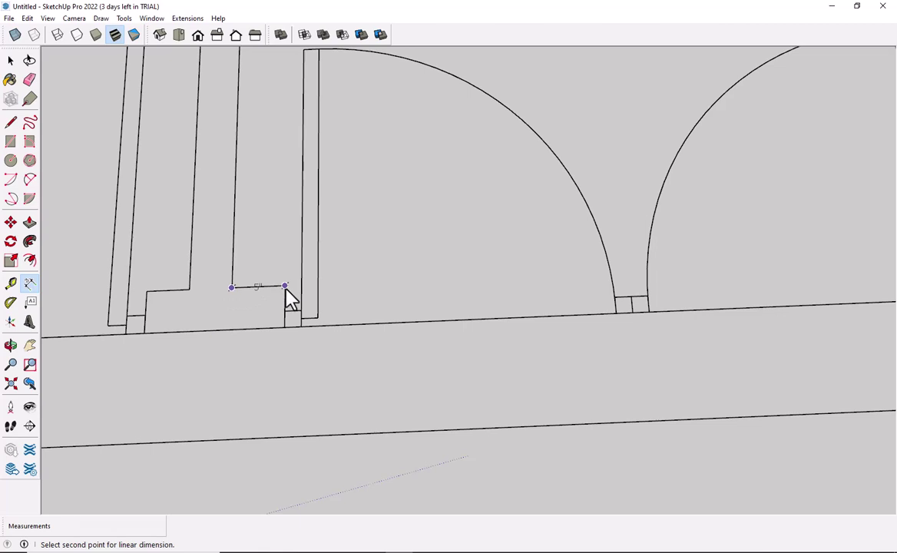
{"action": "key", "text": "Escape"}
{"action": "scroll", "coordinate": [204, 345], "scroll_direction": "down", "scroll_amount": 2}
{"action": "scroll", "coordinate": [361, 300], "scroll_direction": "down", "scroll_amount": 2}
{"action": "scroll", "coordinate": [228, 352], "scroll_direction": "down", "scroll_amount": 1}
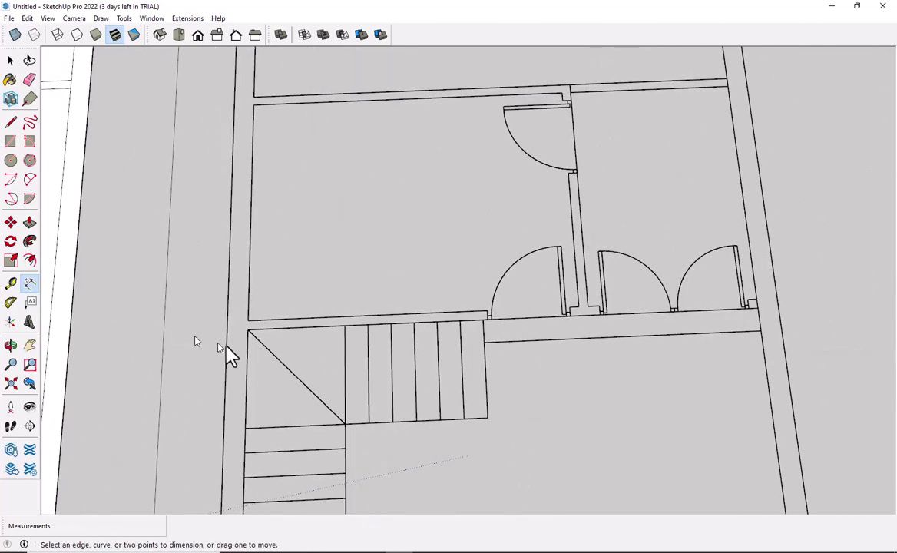
{"action": "scroll", "coordinate": [223, 347], "scroll_direction": "up", "scroll_amount": 3}
{"action": "scroll", "coordinate": [230, 331], "scroll_direction": "up", "scroll_amount": 1}
{"action": "scroll", "coordinate": [246, 346], "scroll_direction": "up", "scroll_amount": 1}
Draw a 4-inch square stub from the wall's outer corner, closing it back at the corner
{"action": "scroll", "coordinate": [269, 323], "scroll_direction": "up", "scroll_amount": 1}
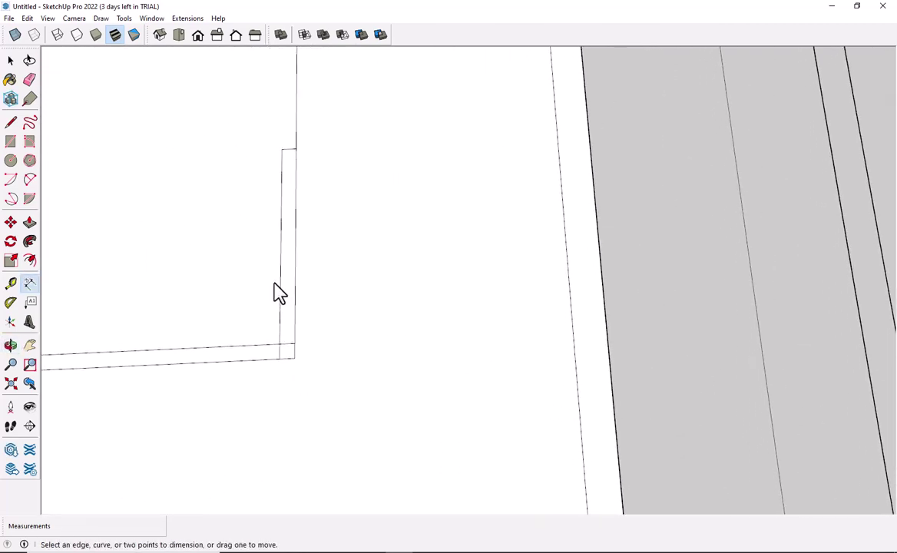
{"action": "scroll", "coordinate": [274, 348], "scroll_direction": "up", "scroll_amount": 1}
{"action": "key", "text": "t"}
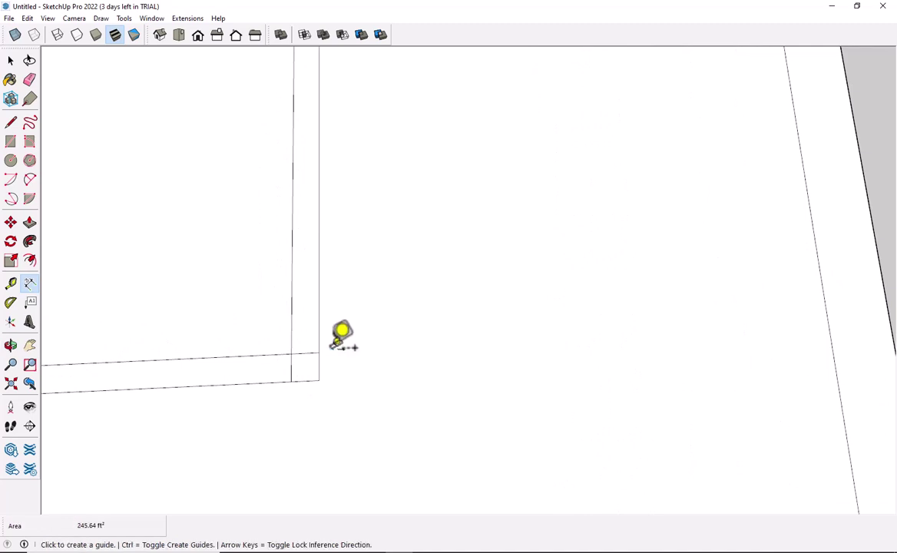
{"action": "key", "text": "space"}
{"action": "key", "text": "l"}
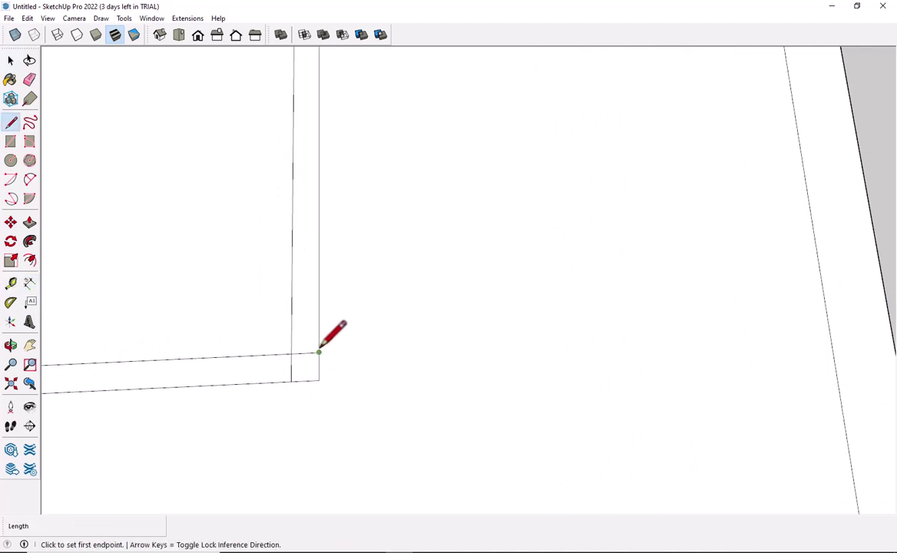
{"action": "left_click", "coordinate": [319, 353]}
{"action": "key", "text": "Return"}
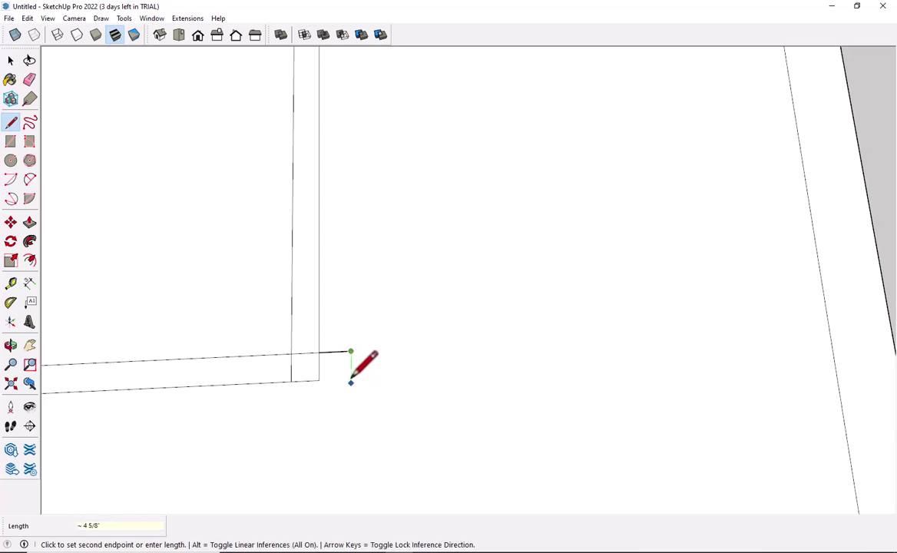
{"action": "type", "text": "4"}
{"action": "left_click", "coordinate": [351, 378]}
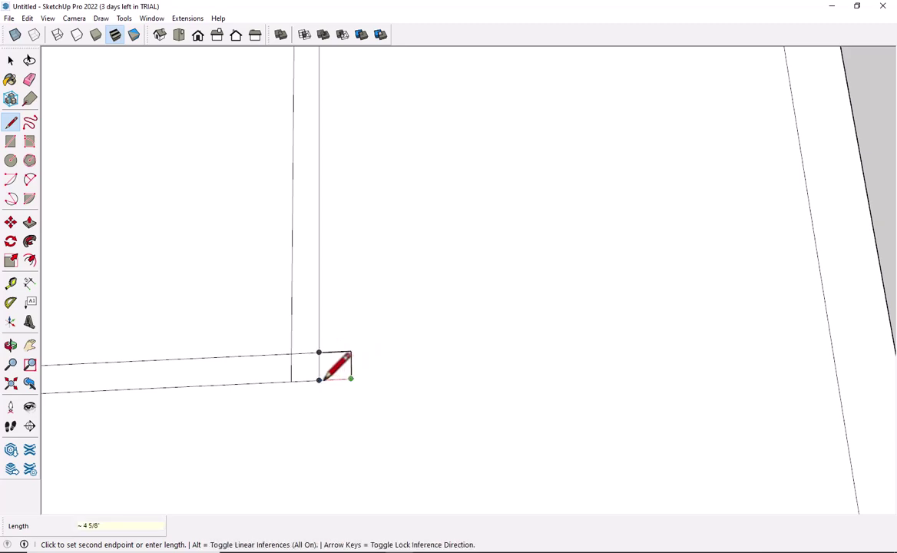
{"action": "left_click", "coordinate": [319, 380]}
{"action": "key", "text": "space"}
{"action": "key", "text": "e"}
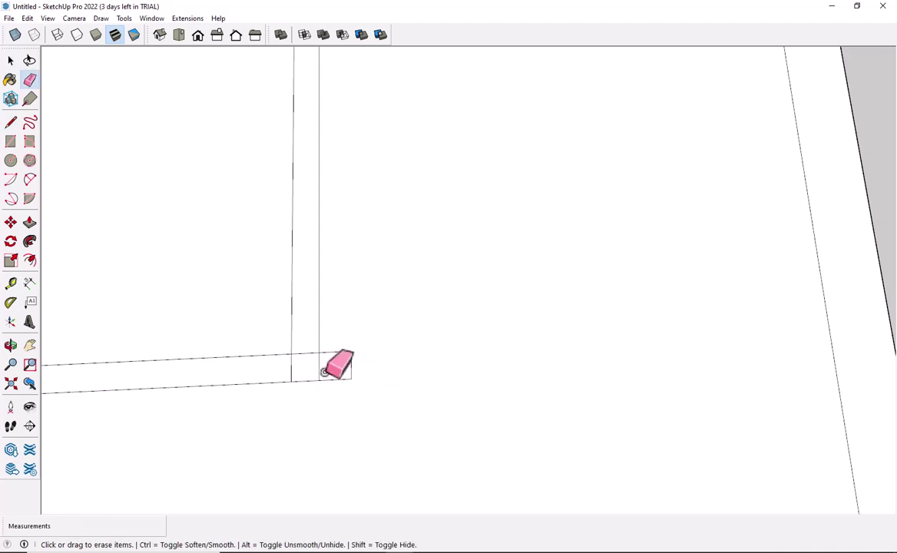
{"action": "key", "text": "space"}
{"action": "mouse_move", "coordinate": [314, 345]}
{"action": "middle_mouse_down"}
{"action": "mouse_move", "coordinate": [303, 363]}
{"action": "mouse_move", "coordinate": [473, 367]}
{"action": "mouse_move", "coordinate": [490, 353]}
{"action": "mouse_move", "coordinate": [235, 360]}
{"action": "mouse_move", "coordinate": [726, 361]}
{"action": "middle_mouse_up"}
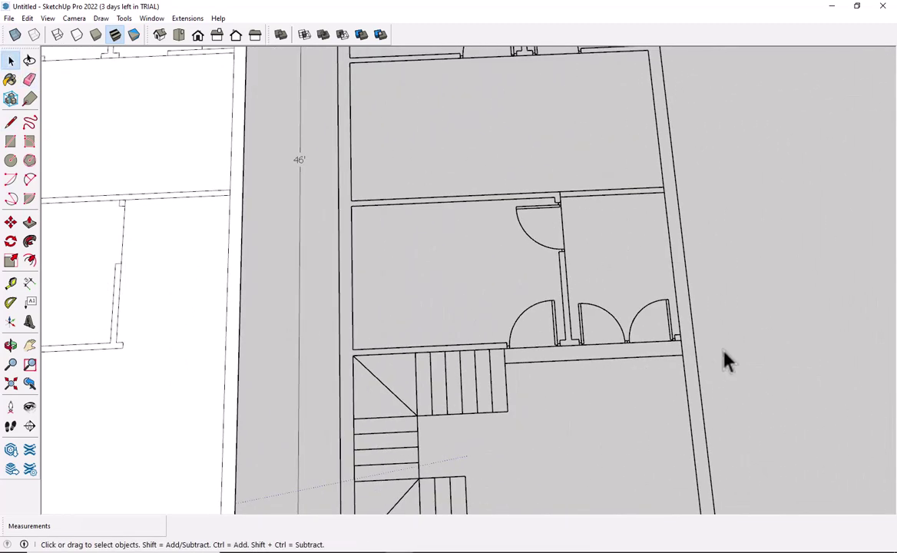
{"action": "scroll", "coordinate": [620, 352], "scroll_direction": "up", "scroll_amount": 3}
{"action": "key", "text": "d"}
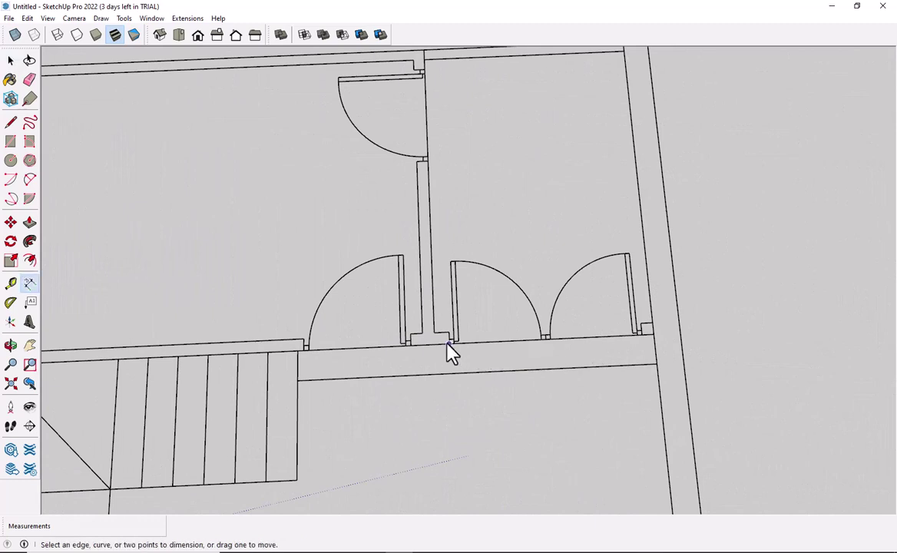
{"action": "scroll", "coordinate": [448, 343], "scroll_direction": "up", "scroll_amount": 3}
{"action": "left_click", "coordinate": [453, 343]}
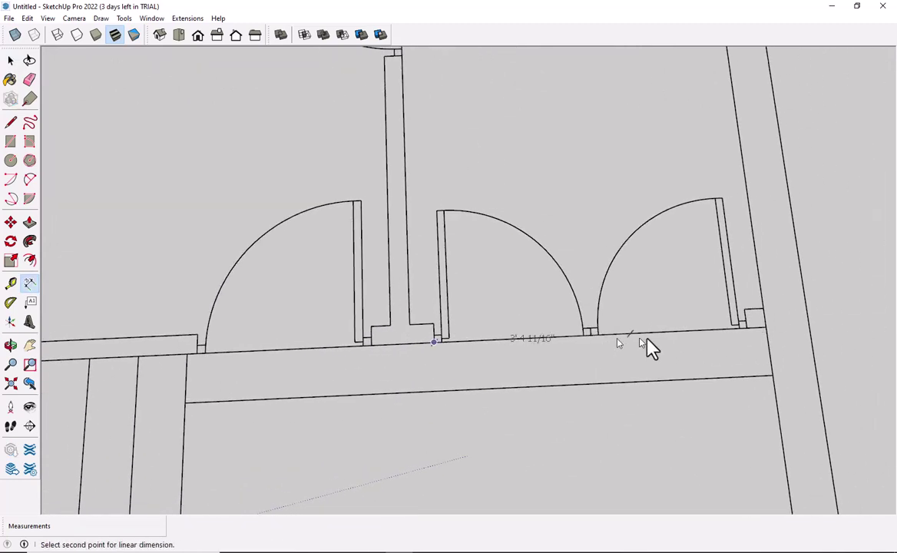
{"action": "scroll", "coordinate": [775, 338], "scroll_direction": "up", "scroll_amount": 3}
{"action": "left_click", "coordinate": [801, 319]}
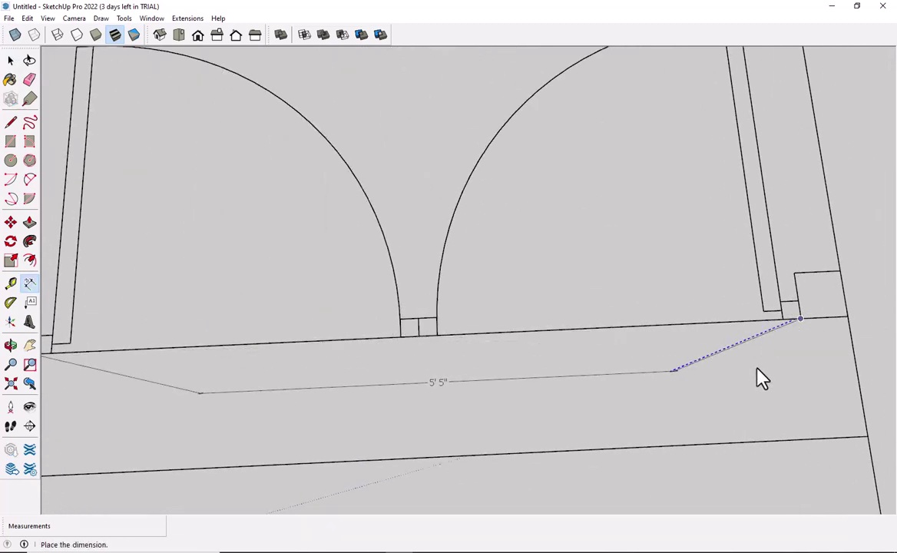
{"action": "key", "text": "Escape"}
{"action": "scroll", "coordinate": [756, 375], "scroll_direction": "down", "scroll_amount": 1}
{"action": "scroll", "coordinate": [472, 393], "scroll_direction": "down", "scroll_amount": 2}
{"action": "middle_click_drag", "start_coordinate": [472, 394], "coordinate": [717, 381], "text": "shift"}
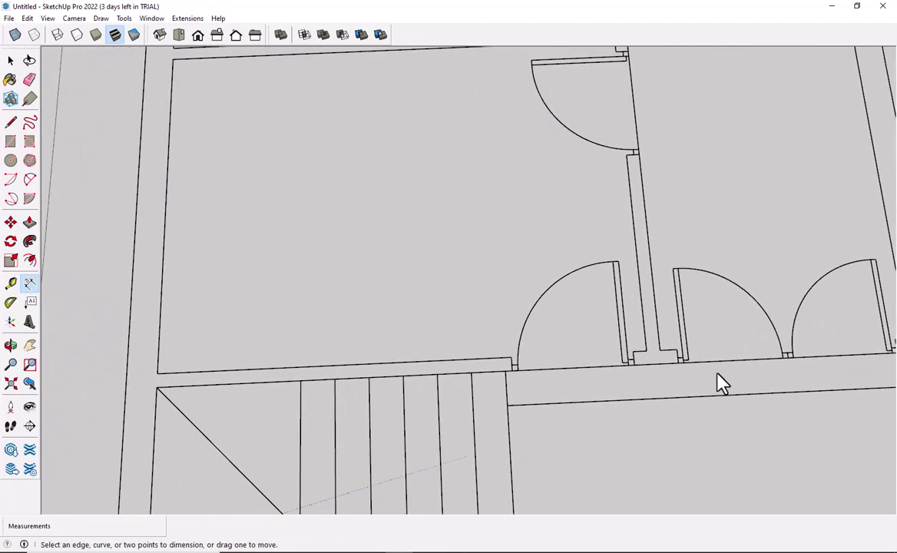
{"action": "scroll", "coordinate": [324, 377], "scroll_direction": "down", "scroll_amount": 2}
{"action": "middle_click_drag", "start_coordinate": [324, 376], "coordinate": [436, 378], "text": "shift"}
Draw two parallel wall lines from the traced wall corner to the outer wall edge
{"action": "scroll", "coordinate": [302, 399], "scroll_direction": "up", "scroll_amount": 3}
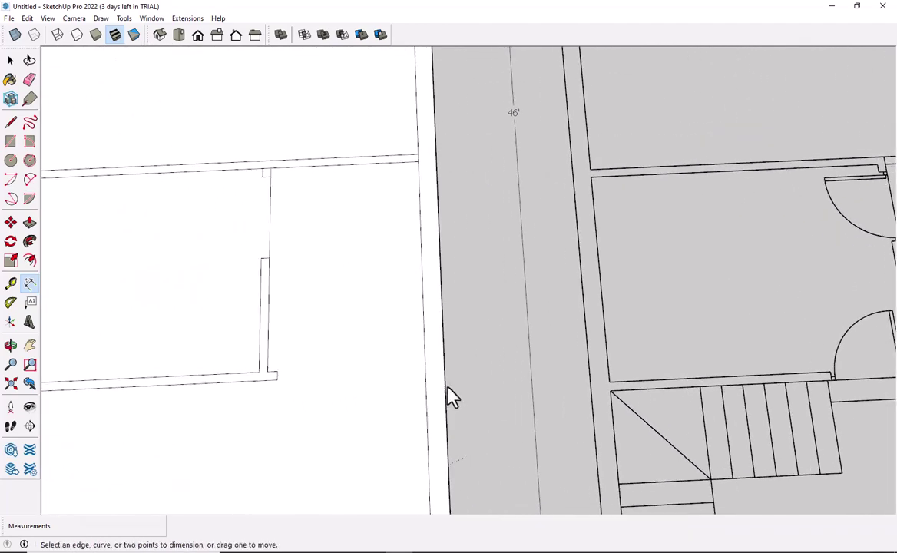
{"action": "scroll", "coordinate": [315, 380], "scroll_direction": "up", "scroll_amount": 1}
{"action": "scroll", "coordinate": [364, 391], "scroll_direction": "up", "scroll_amount": 1}
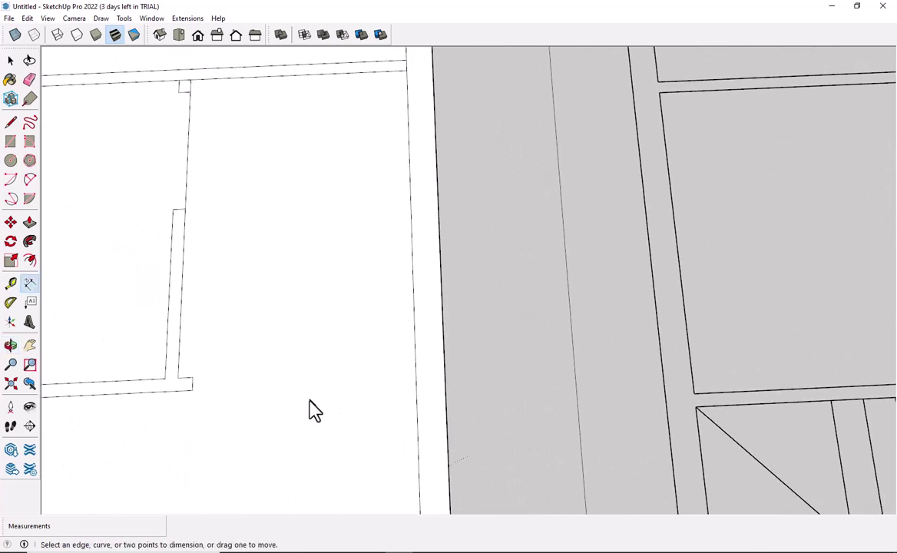
{"action": "scroll", "coordinate": [313, 410], "scroll_direction": "up", "scroll_amount": 2}
{"action": "key", "text": "l"}
{"action": "left_click", "coordinate": [92, 350]}
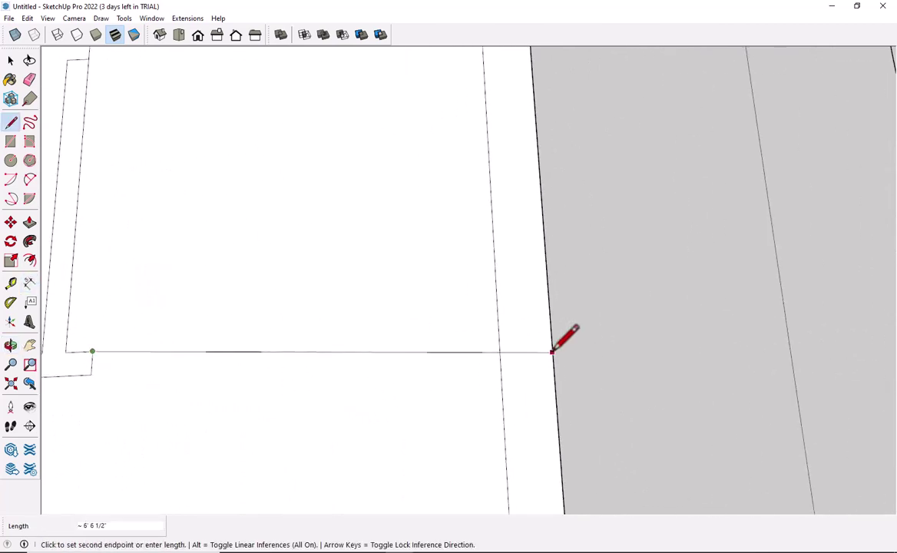
{"action": "left_click", "coordinate": [498, 334]}
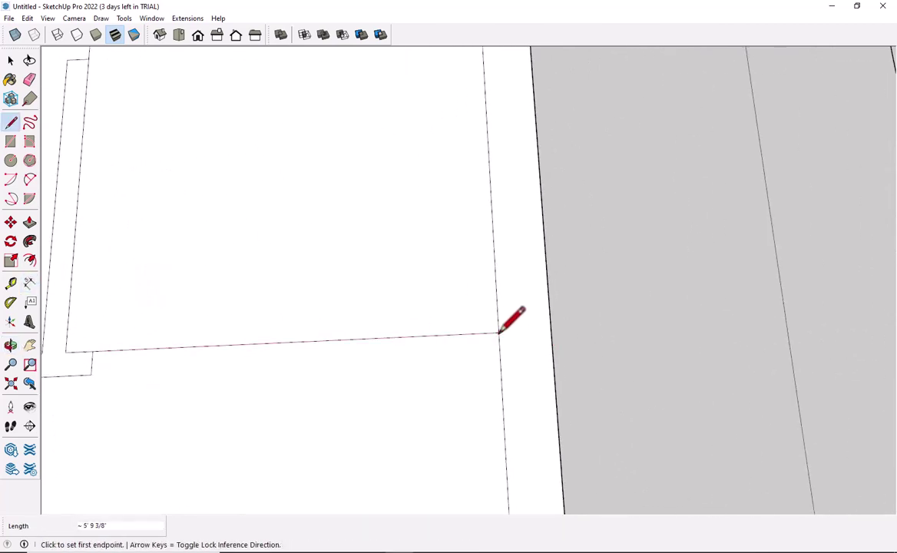
{"action": "left_click", "coordinate": [90, 374]}
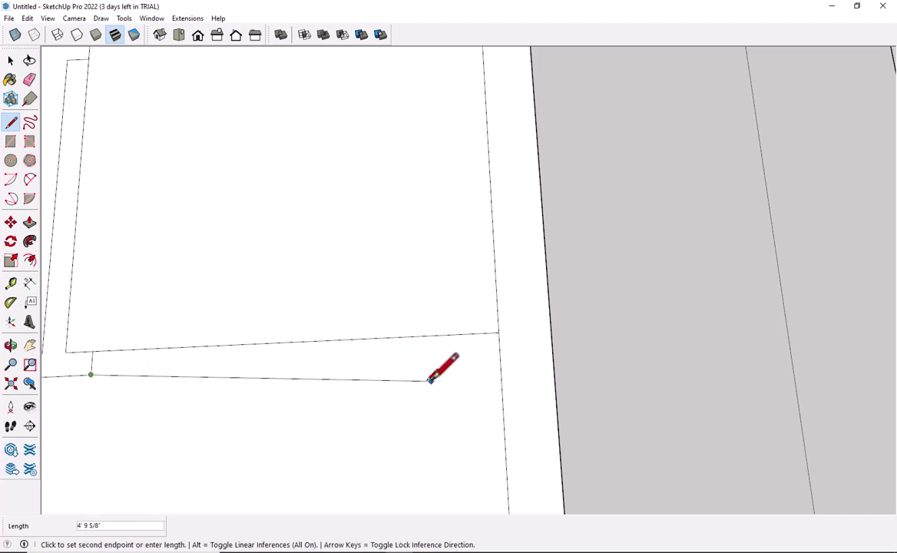
{"action": "left_click", "coordinate": [500, 355]}
{"action": "key", "text": "space"}
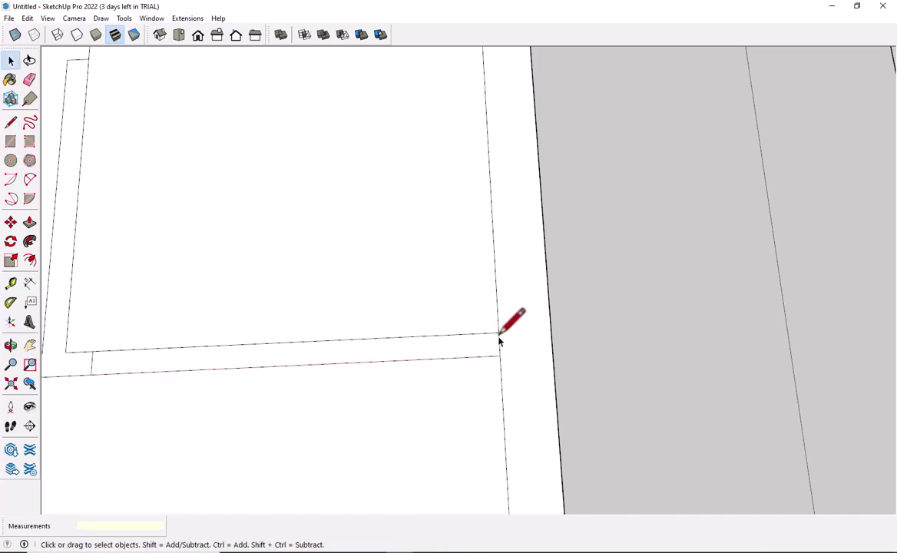
Place a guide at the 4.6 offset and draw a jamb line along it across the wall
{"action": "key", "text": "t"}
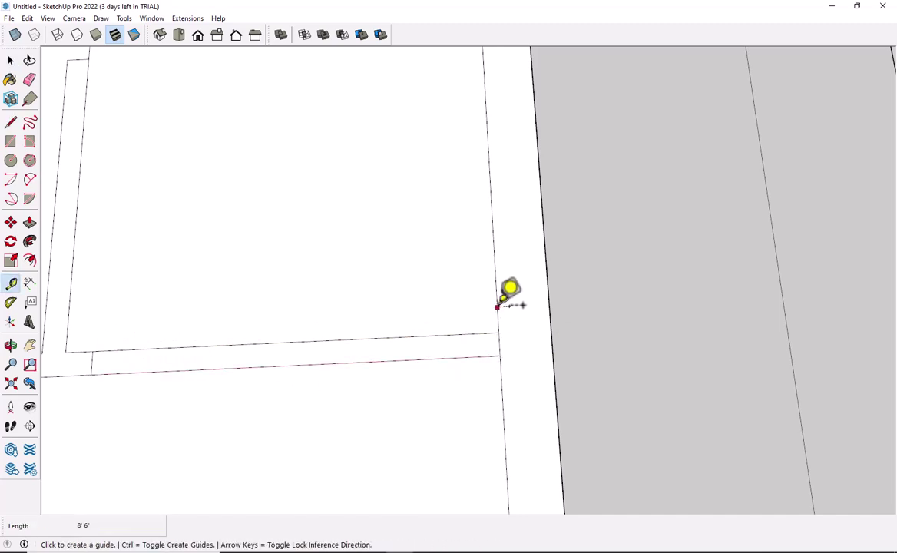
{"action": "left_click", "coordinate": [498, 306]}
{"action": "type", "text": "4.6"}
{"action": "key", "text": "Return"}
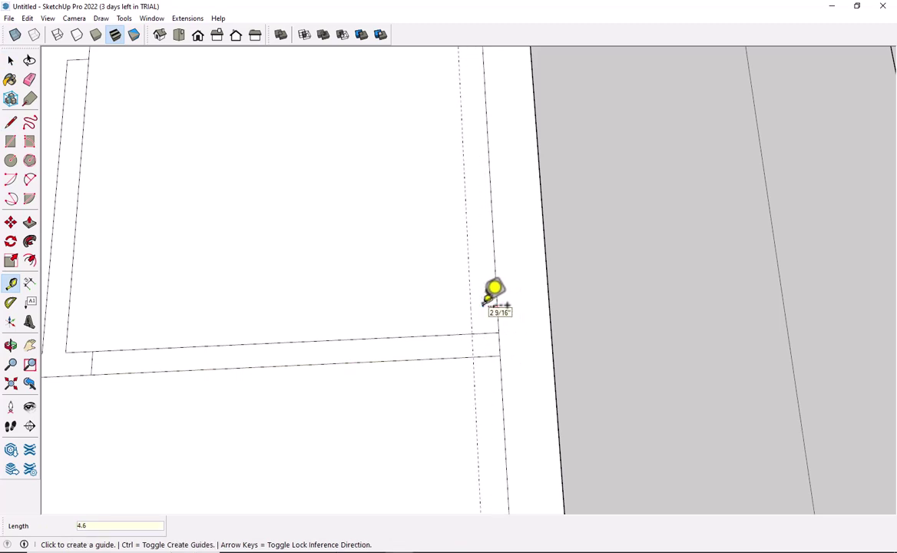
{"action": "key", "text": "space"}
{"action": "key", "text": "l"}
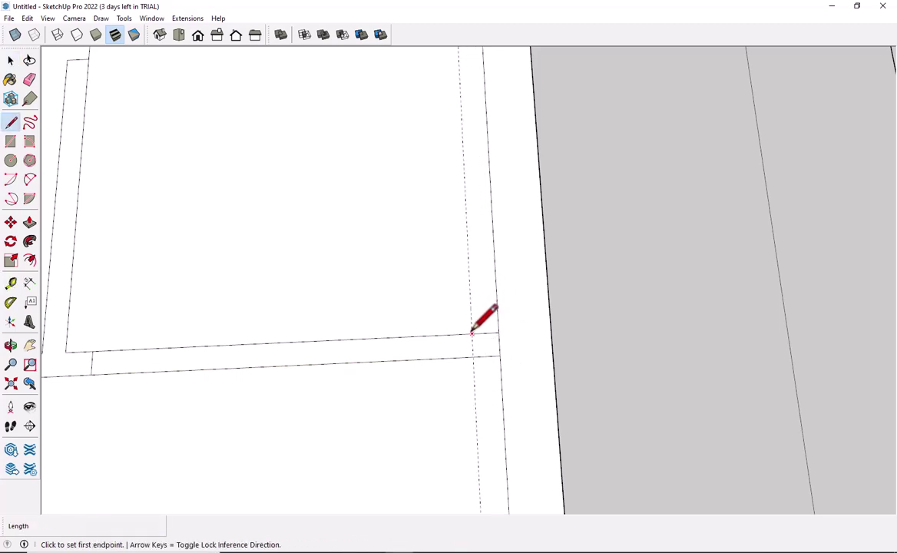
{"action": "left_click", "coordinate": [472, 332]}
{"action": "left_click", "coordinate": [474, 357]}
{"action": "key", "text": "space"}
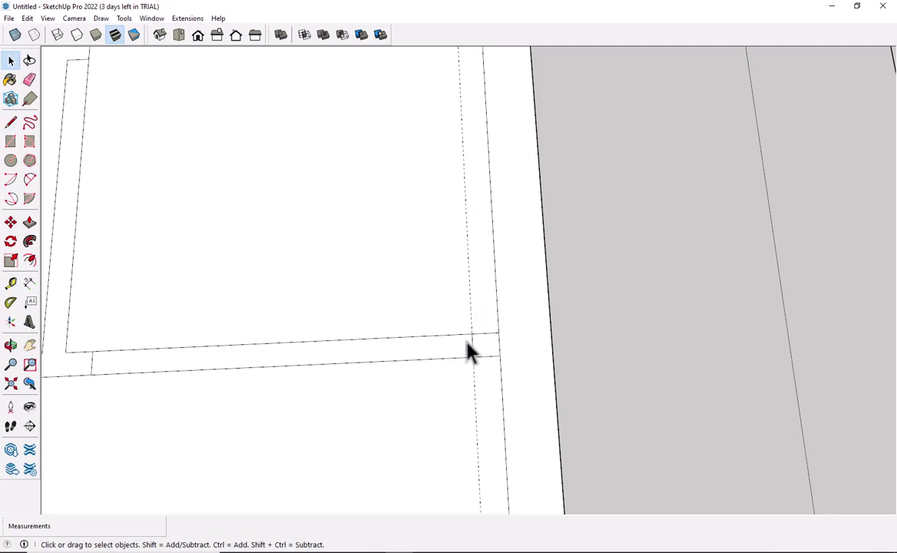
Erase the guide and the inner wall edge between the jambs
{"action": "key", "text": "e"}
{"action": "left_click_drag", "start_coordinate": [463, 306], "coordinate": [401, 341]}
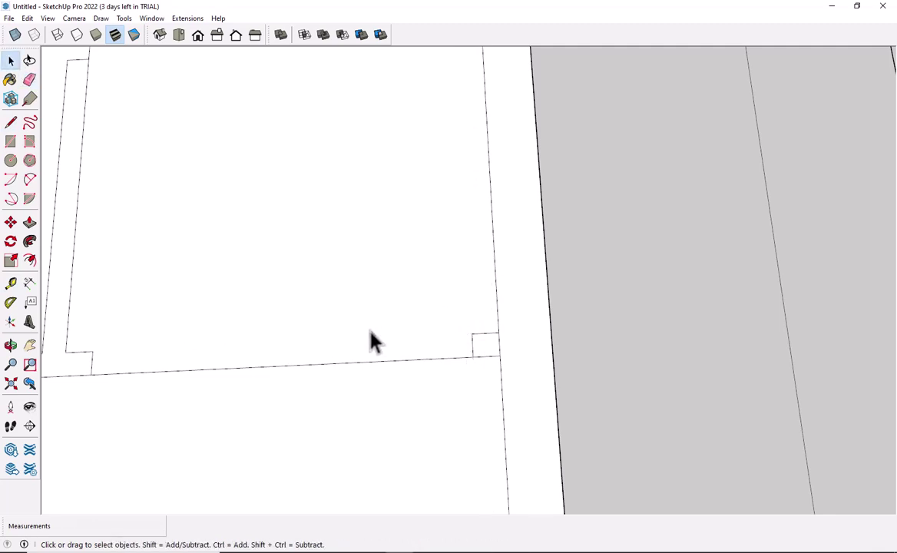
{"action": "key", "text": "d"}
{"action": "left_click", "coordinate": [91, 376]}
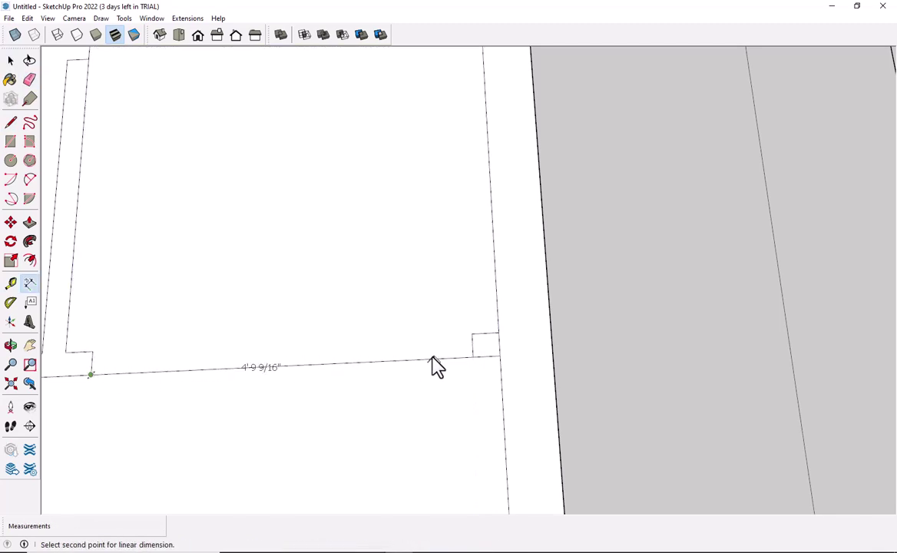
{"action": "key", "text": "Escape"}
{"action": "key", "text": "space"}
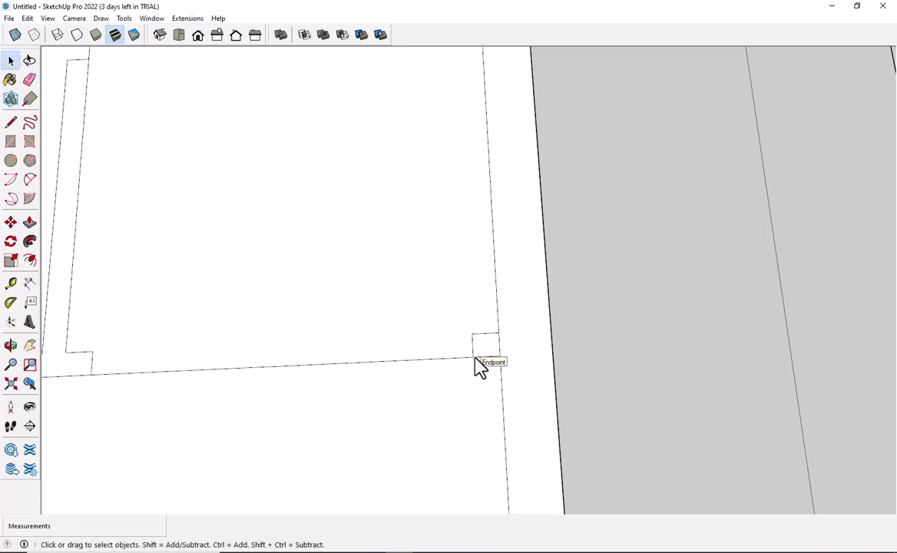
{"action": "scroll", "coordinate": [475, 362], "scroll_direction": "down", "scroll_amount": 2}
Offset two guides from the partition edge and the wall to mark the door opening
{"action": "scroll", "coordinate": [355, 380], "scroll_direction": "down", "scroll_amount": 1}
{"action": "mouse_move", "coordinate": [355, 379]}
{"action": "middle_mouse_down", "text": "shift"}
{"action": "mouse_move", "coordinate": [176, 385]}
{"action": "mouse_move", "coordinate": [186, 391]}
{"action": "mouse_move", "coordinate": [208, 373]}
{"action": "mouse_move", "coordinate": [452, 318]}
{"action": "mouse_move", "coordinate": [298, 327]}
{"action": "mouse_move", "coordinate": [258, 340]}
{"action": "mouse_move", "coordinate": [436, 337]}
{"action": "mouse_move", "coordinate": [373, 342]}
{"action": "middle_mouse_up", "text": "shift"}
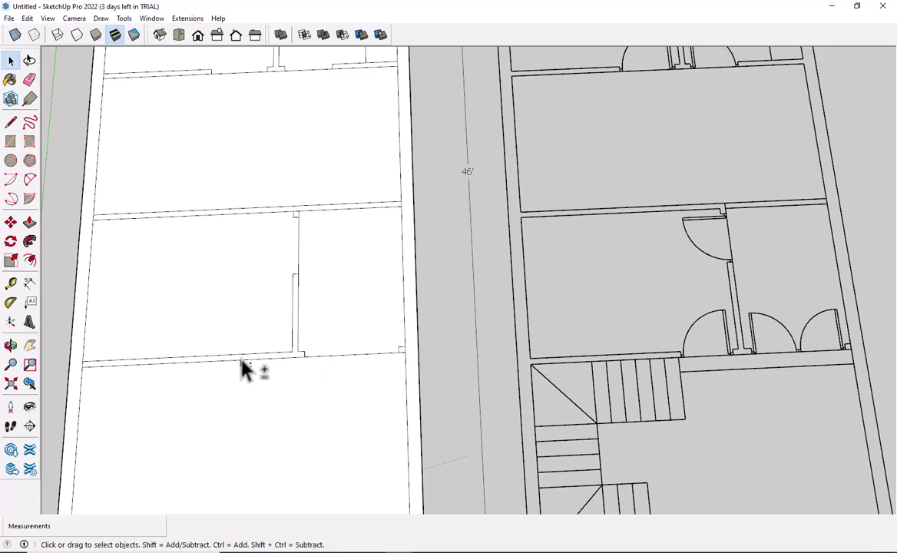
{"action": "middle_click_drag", "start_coordinate": [244, 370], "coordinate": [436, 369], "text": "shift"}
{"action": "scroll", "coordinate": [453, 377], "scroll_direction": "up", "scroll_amount": 2}
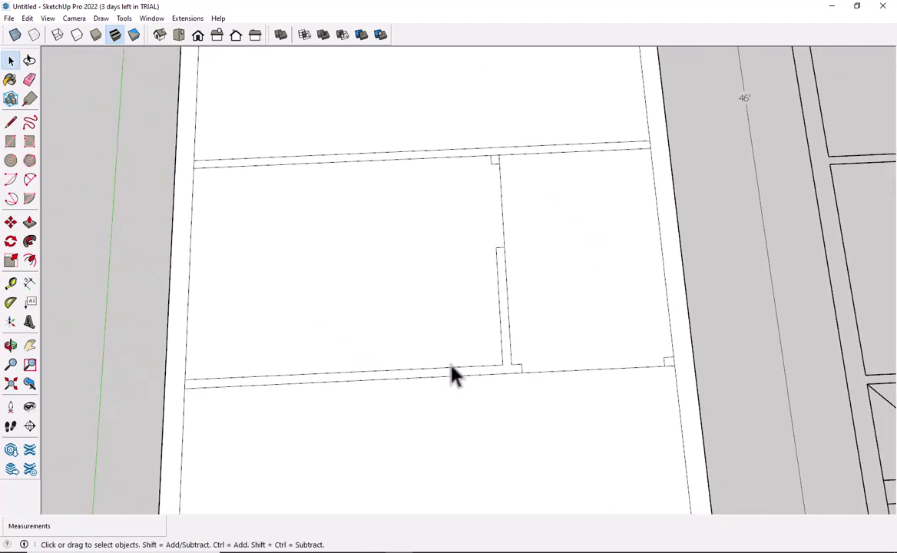
{"action": "scroll", "coordinate": [453, 375], "scroll_direction": "up", "scroll_amount": 2}
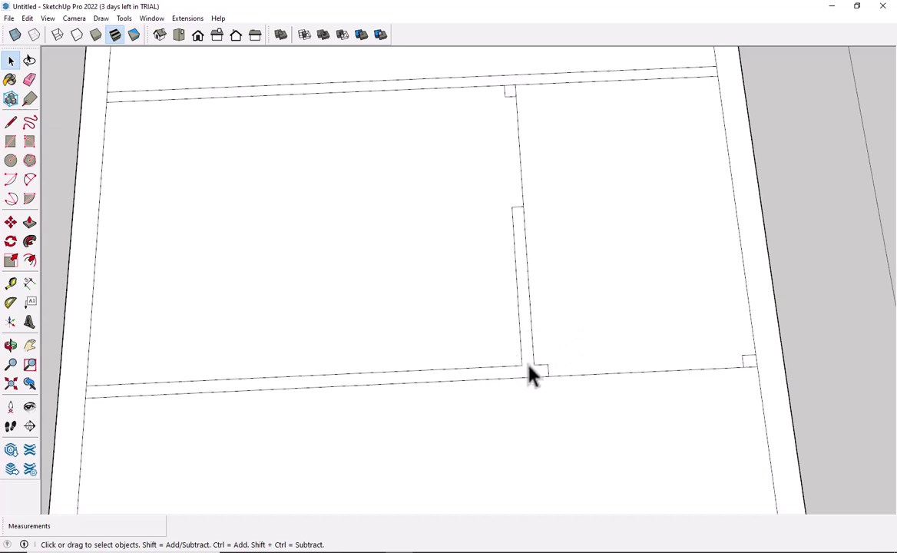
{"action": "key", "text": "t"}
{"action": "left_click", "coordinate": [526, 342]}
{"action": "type", "text": "4.6"}
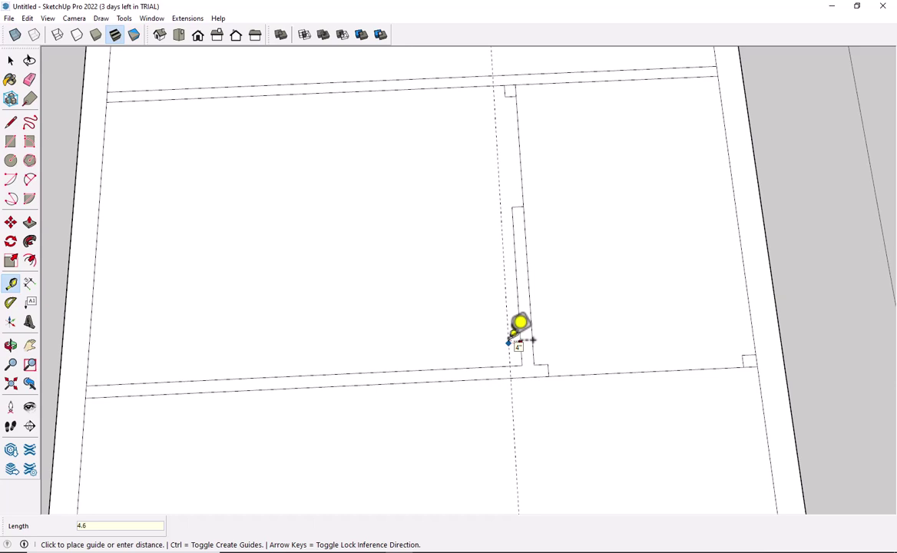
{"action": "key", "text": "Return"}
{"action": "left_click", "coordinate": [513, 338]}
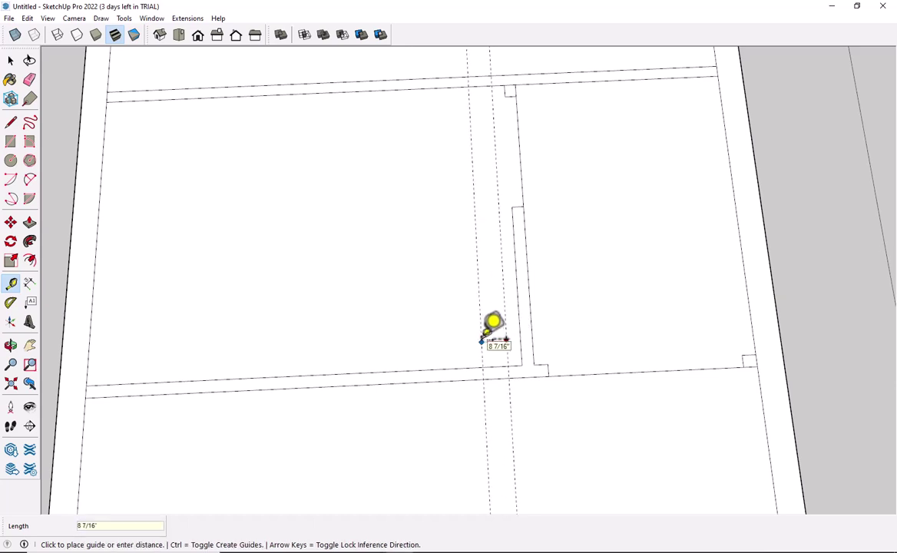
{"action": "key", "text": "Return"}
{"action": "key", "text": "space"}
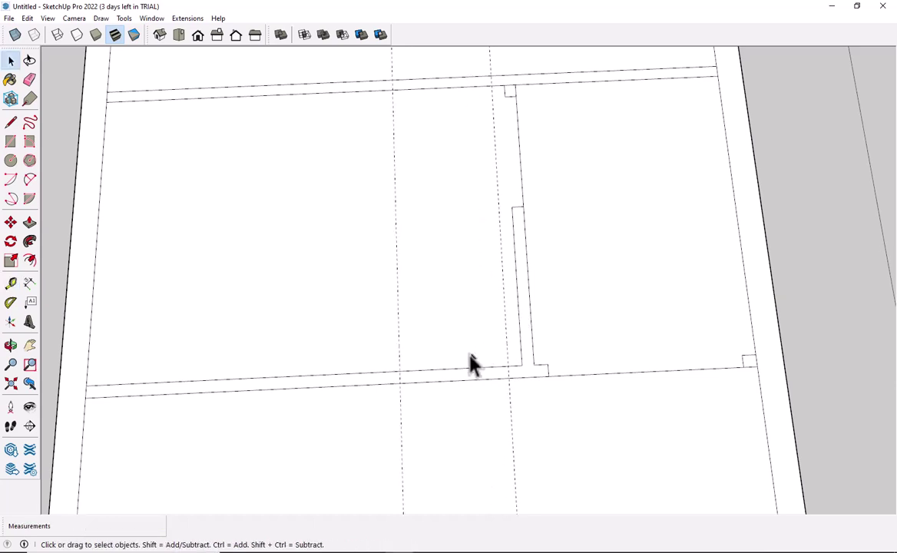
Draw the door jamb line and erase the wall edge between guide and jamb
{"action": "key", "text": "l"}
{"action": "left_click", "coordinate": [400, 378]}
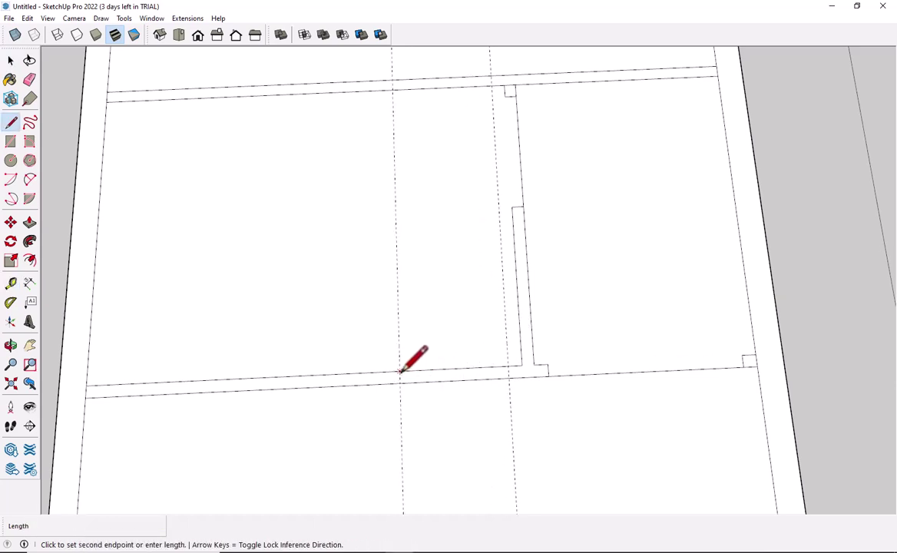
{"action": "left_click", "coordinate": [509, 367]}
{"action": "left_click", "coordinate": [510, 378]}
{"action": "key", "text": "e"}
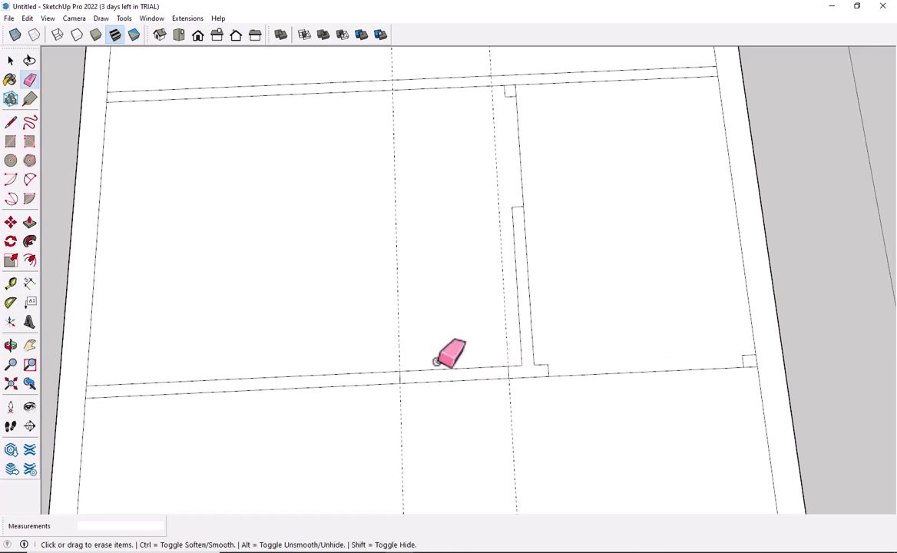
{"action": "left_click", "coordinate": [440, 369]}
{"action": "key", "text": "space"}
Erase both dashed door guides
{"action": "key", "text": "e"}
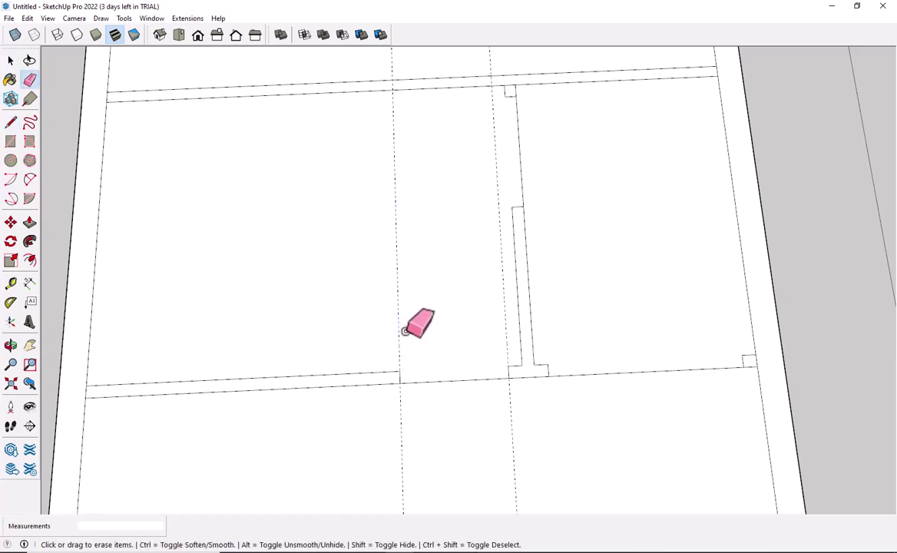
{"action": "left_click", "coordinate": [403, 331]}
{"action": "left_click", "coordinate": [506, 314]}
{"action": "key", "text": "space"}
{"action": "scroll", "coordinate": [492, 331], "scroll_direction": "down", "scroll_amount": 3}
Place a Tape Measure guide just below the lower wall edge across the plan
{"action": "mouse_move", "coordinate": [477, 356]}
{"action": "middle_mouse_down", "text": "shift"}
{"action": "mouse_move", "coordinate": [507, 376]}
{"action": "mouse_move", "coordinate": [355, 324]}
{"action": "middle_mouse_up", "text": "shift"}
{"action": "scroll", "coordinate": [411, 331], "scroll_direction": "down", "scroll_amount": 3}
{"action": "mouse_move", "coordinate": [473, 361]}
{"action": "middle_mouse_down", "text": "shift"}
{"action": "mouse_move", "coordinate": [537, 381]}
{"action": "mouse_move", "coordinate": [459, 340]}
{"action": "middle_mouse_up", "text": "shift"}
{"action": "scroll", "coordinate": [538, 330], "scroll_direction": "up", "scroll_amount": 3}
{"action": "scroll", "coordinate": [536, 329], "scroll_direction": "up", "scroll_amount": 1}
{"action": "middle_click_drag", "start_coordinate": [611, 320], "coordinate": [503, 295], "text": "shift"}
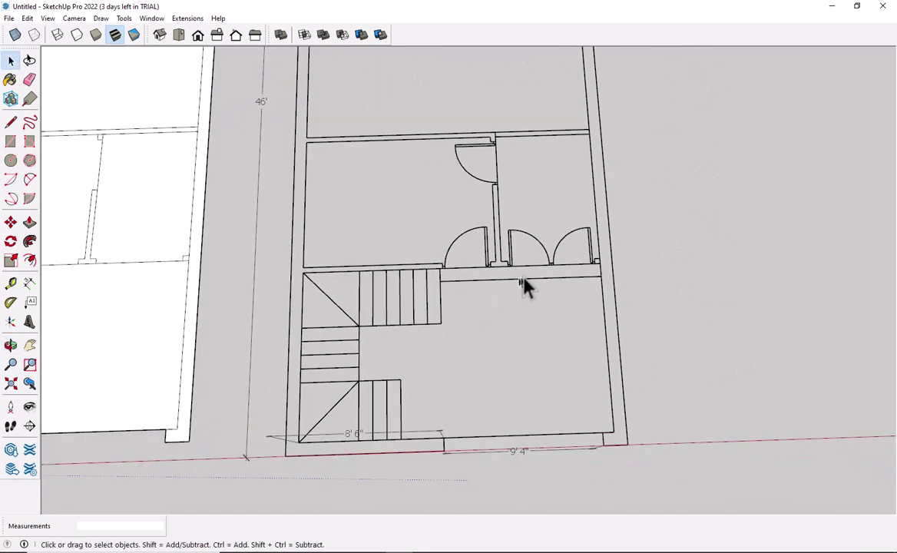
{"action": "scroll", "coordinate": [468, 293], "scroll_direction": "down", "scroll_amount": 2}
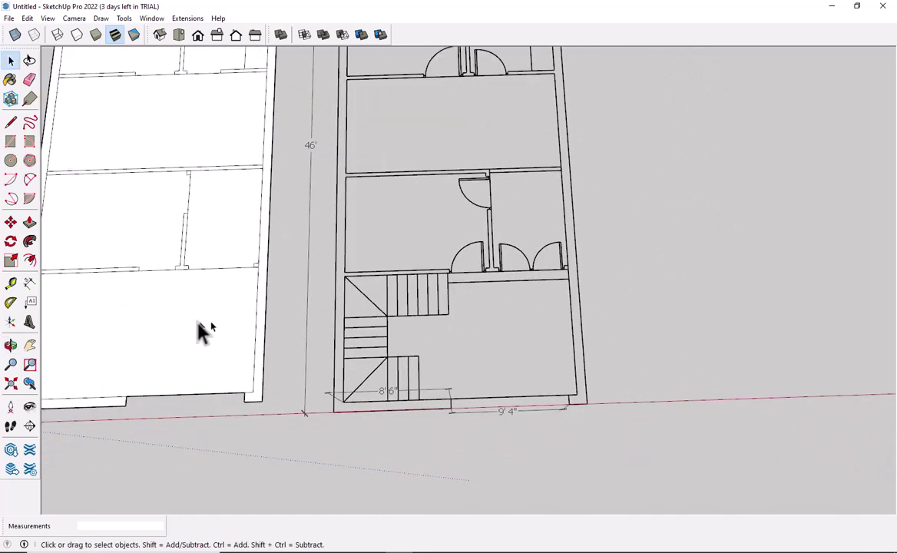
{"action": "mouse_move", "coordinate": [200, 332]}
{"action": "middle_mouse_down"}
{"action": "mouse_move", "coordinate": [235, 321]}
{"action": "mouse_move", "coordinate": [218, 324]}
{"action": "middle_mouse_up"}
{"action": "scroll", "coordinate": [509, 290], "scroll_direction": "up", "scroll_amount": 3}
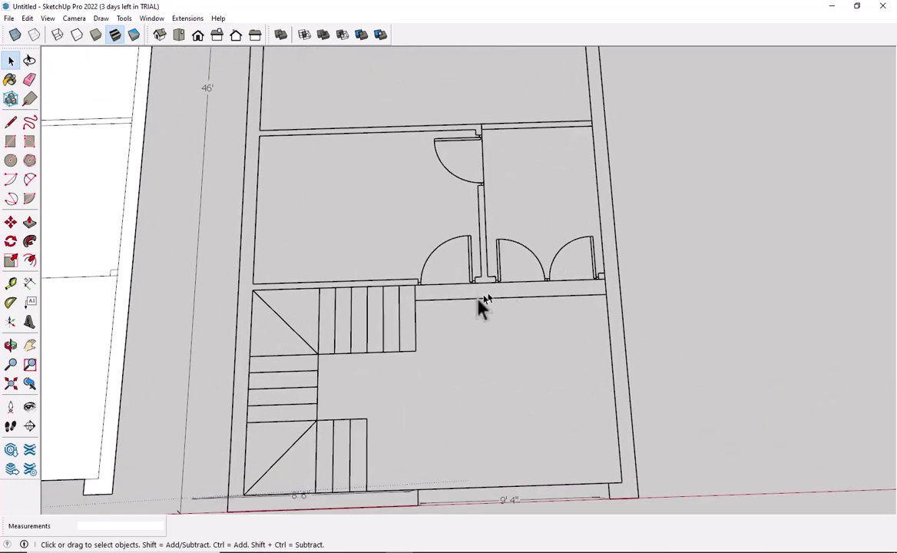
{"action": "scroll", "coordinate": [125, 336], "scroll_direction": "down", "scroll_amount": 1}
{"action": "middle_click_drag", "start_coordinate": [125, 337], "coordinate": [420, 320], "text": "shift"}
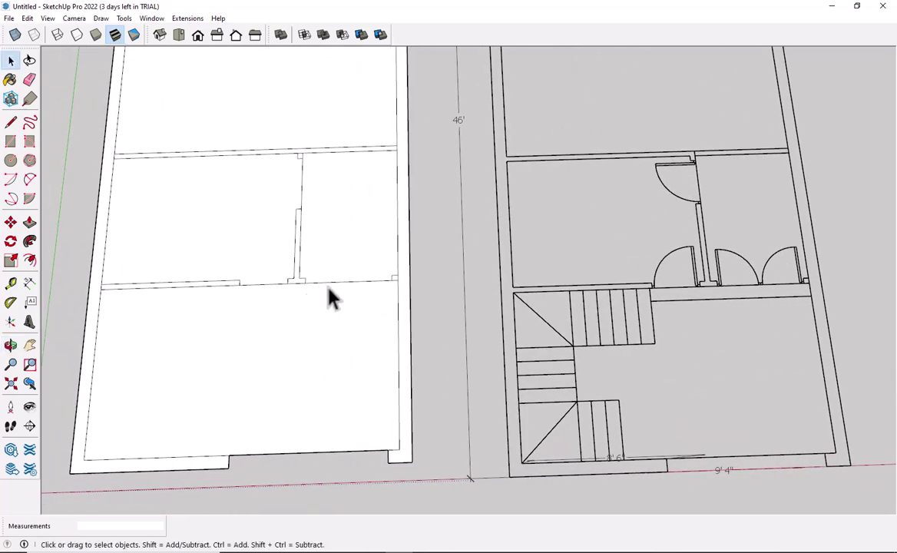
{"action": "scroll", "coordinate": [386, 310], "scroll_direction": "up", "scroll_amount": 1}
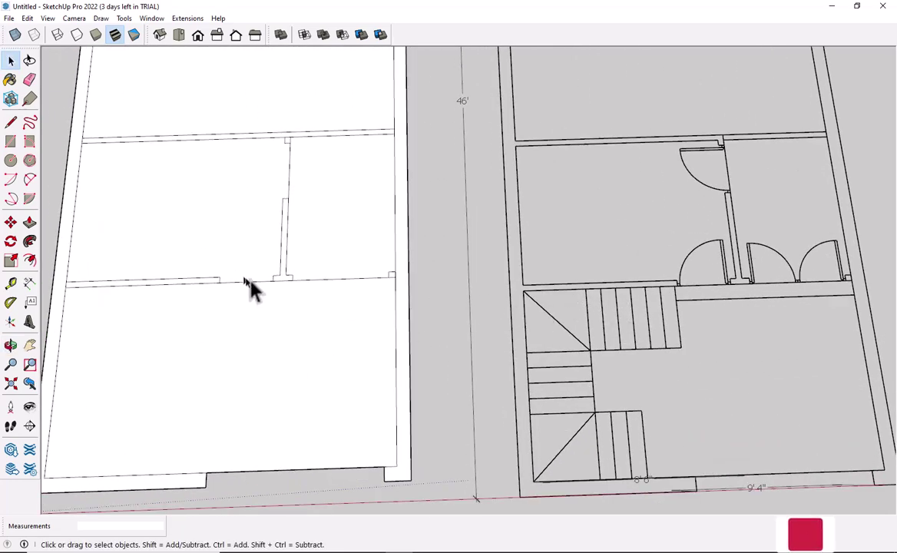
{"action": "scroll", "coordinate": [334, 297], "scroll_direction": "up", "scroll_amount": 1}
{"action": "key", "text": "t"}
{"action": "left_click", "coordinate": [330, 279]}
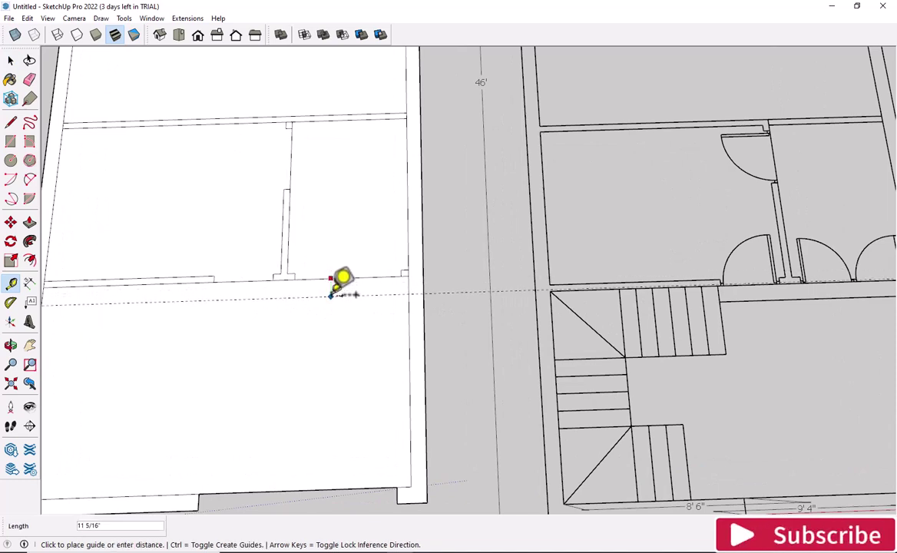
{"action": "left_click", "coordinate": [330, 302]}
{"action": "key", "text": "space"}
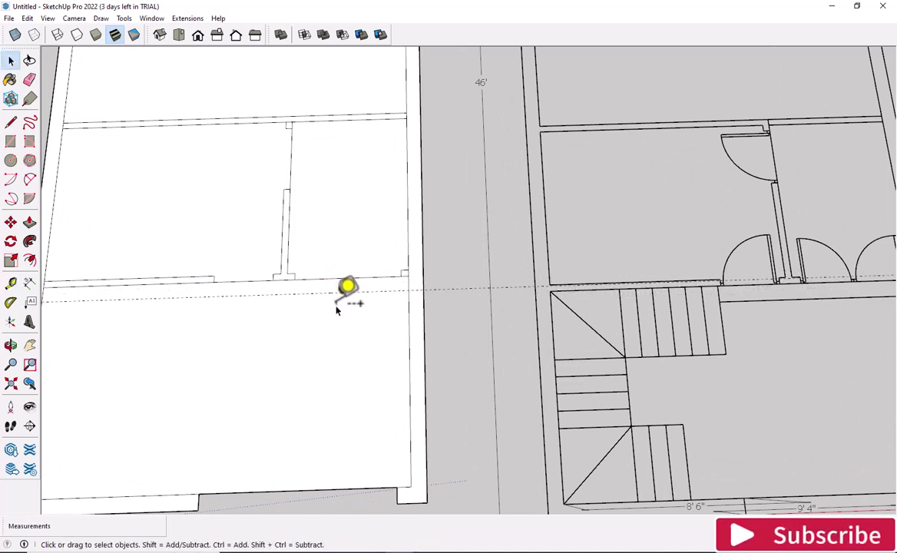
Draw a line from the lower wall's end across to the outer wall
{"action": "key", "text": "l"}
{"action": "left_click", "coordinate": [214, 279]}
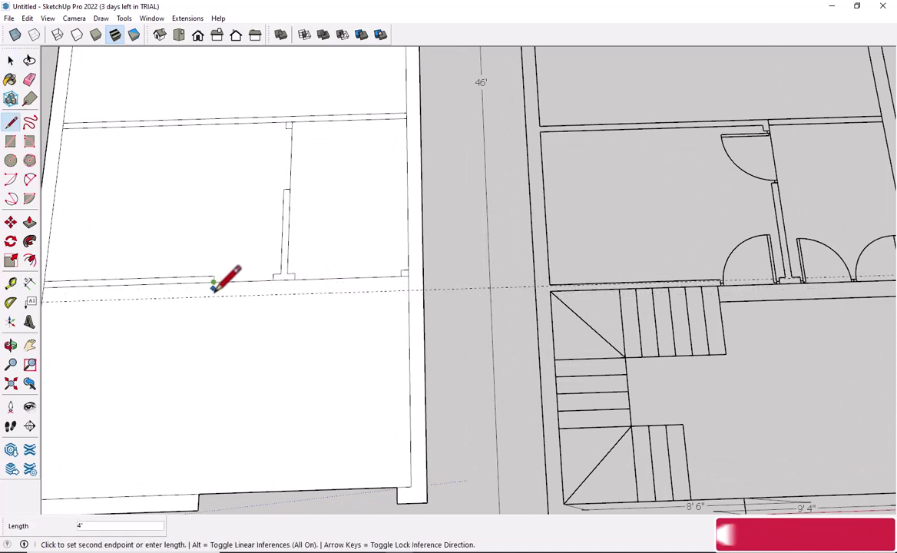
{"action": "left_click", "coordinate": [409, 290]}
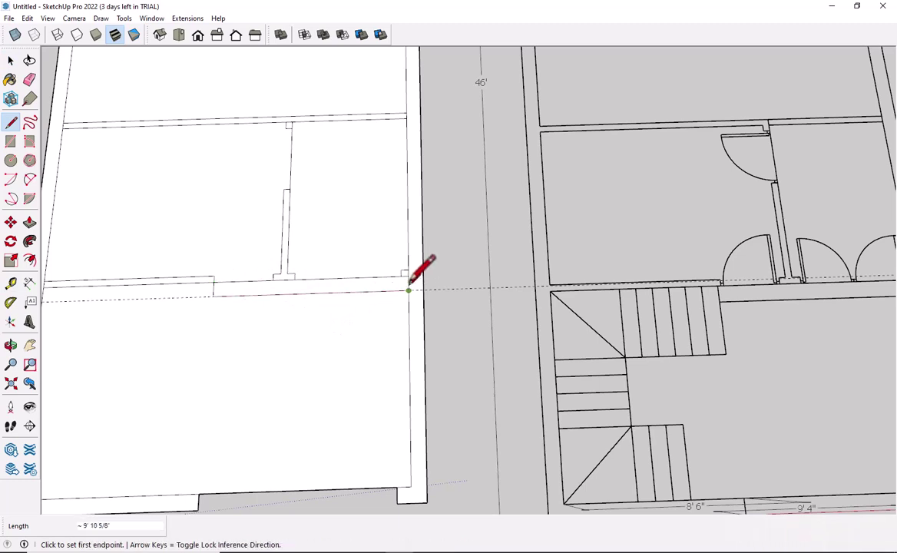
{"action": "key", "text": "space"}
Erase the temporary guide line crossing the plan
{"action": "key", "text": "e"}
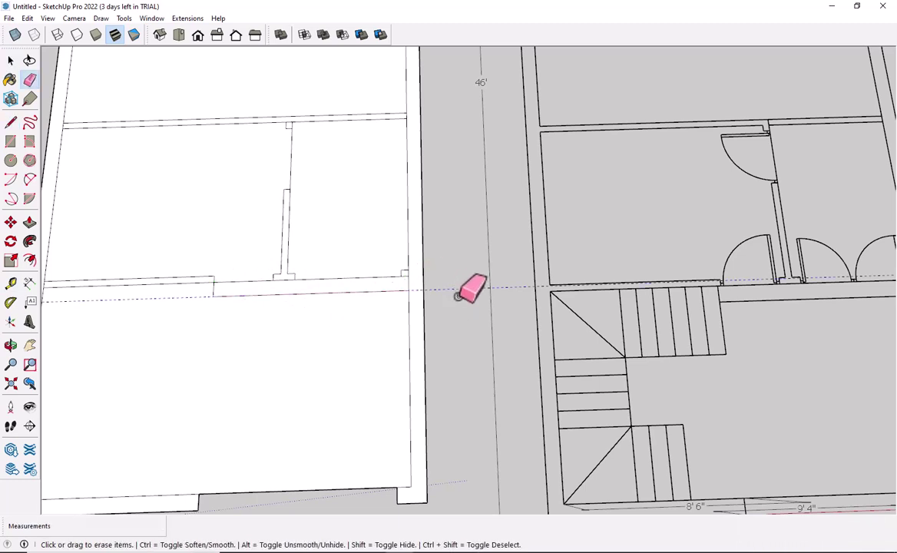
{"action": "left_click", "coordinate": [461, 291]}
{"action": "key", "text": "space"}
{"action": "scroll", "coordinate": [520, 299], "scroll_direction": "down", "scroll_amount": 2}
{"action": "scroll", "coordinate": [653, 331], "scroll_direction": "up", "scroll_amount": 1}
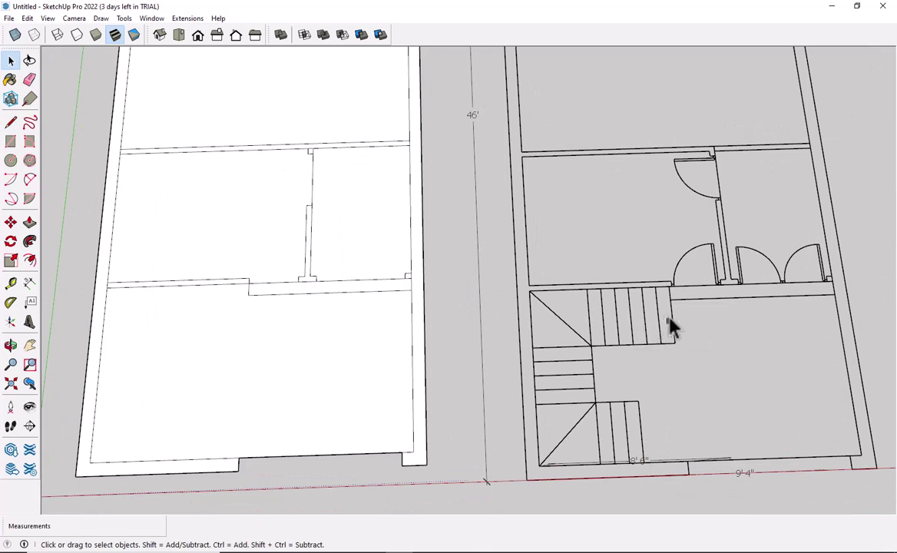
{"action": "scroll", "coordinate": [671, 326], "scroll_direction": "up", "scroll_amount": 2}
{"action": "scroll", "coordinate": [674, 322], "scroll_direction": "up", "scroll_amount": 1}
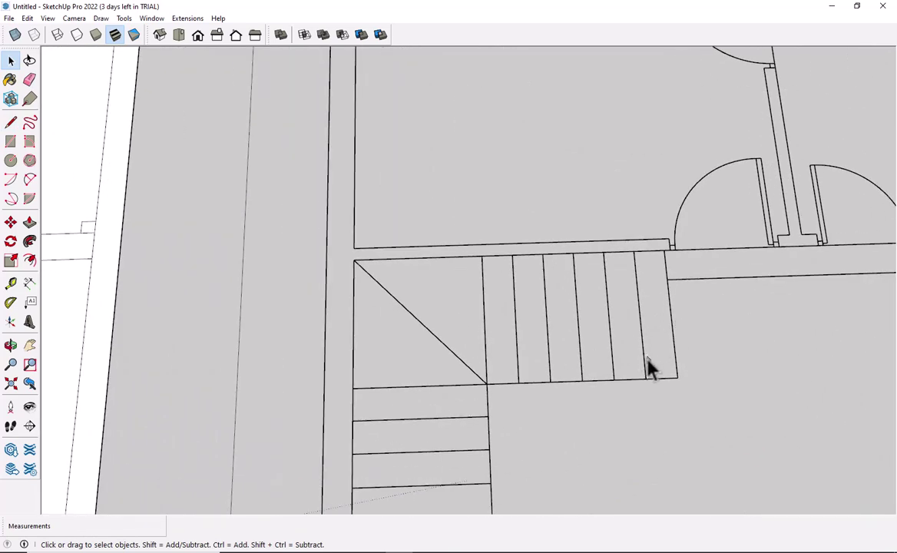
{"action": "key", "text": "d"}
{"action": "left_click", "coordinate": [646, 380]}
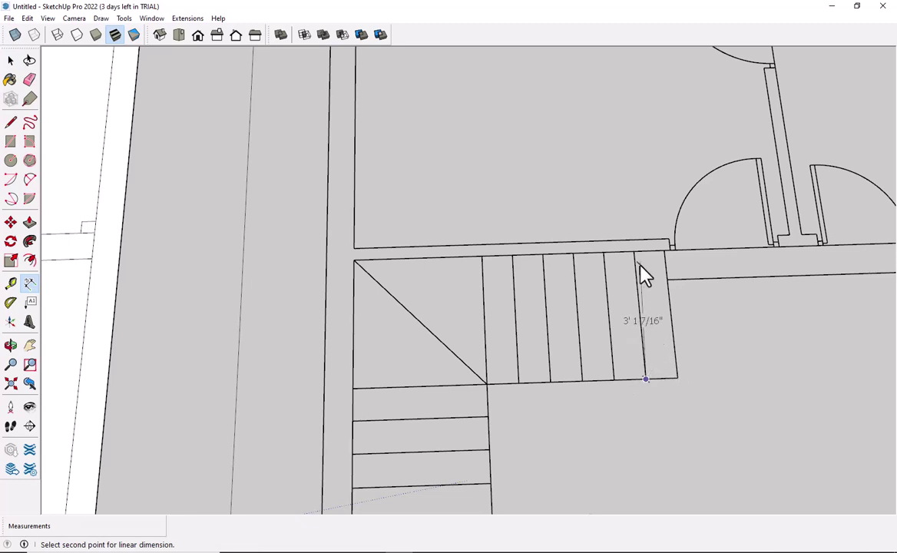
{"action": "key", "text": "Escape"}
{"action": "key", "text": "space"}
{"action": "scroll", "coordinate": [215, 338], "scroll_direction": "down", "scroll_amount": 2}
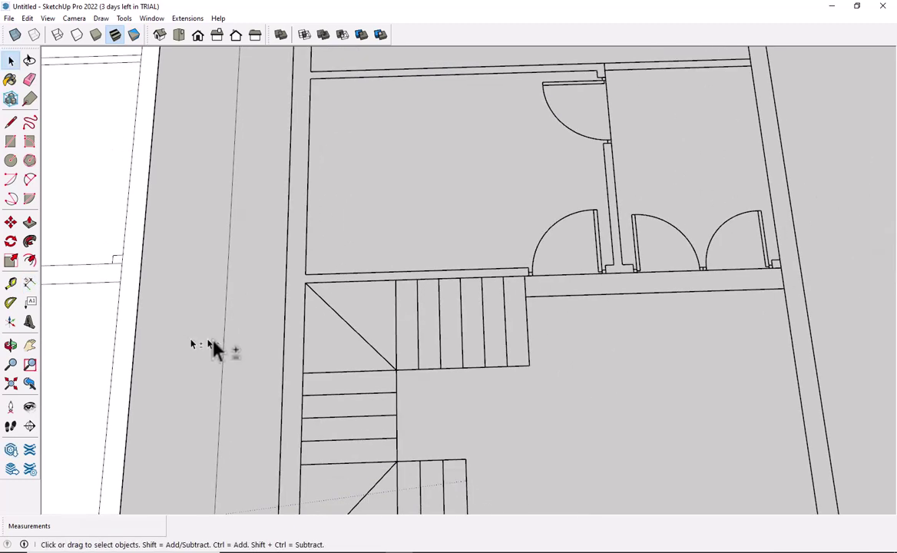
{"action": "middle_click_drag", "start_coordinate": [212, 346], "coordinate": [536, 345], "text": "shift"}
{"action": "scroll", "coordinate": [237, 344], "scroll_direction": "down", "scroll_amount": 1}
{"action": "middle_click_drag", "start_coordinate": [236, 345], "coordinate": [481, 325]}
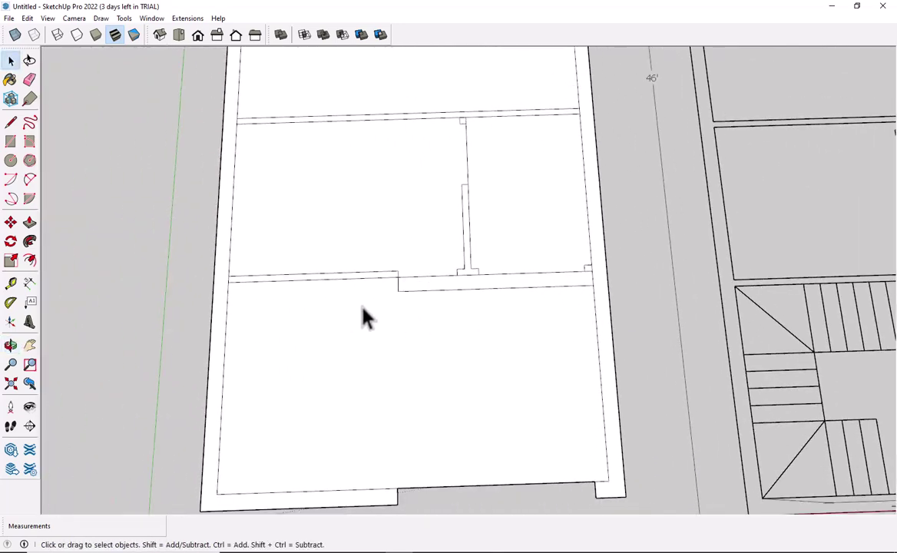
{"action": "mouse_move", "coordinate": [367, 317]}
{"action": "middle_mouse_down"}
{"action": "mouse_move", "coordinate": [334, 325]}
{"action": "mouse_move", "coordinate": [331, 340]}
{"action": "middle_mouse_up"}
{"action": "key", "text": "t"}
Place stair guides 3'6" and 3' off the lower room's wall edges
{"action": "left_click", "coordinate": [315, 298]}
{"action": "type", "text": "3'"}
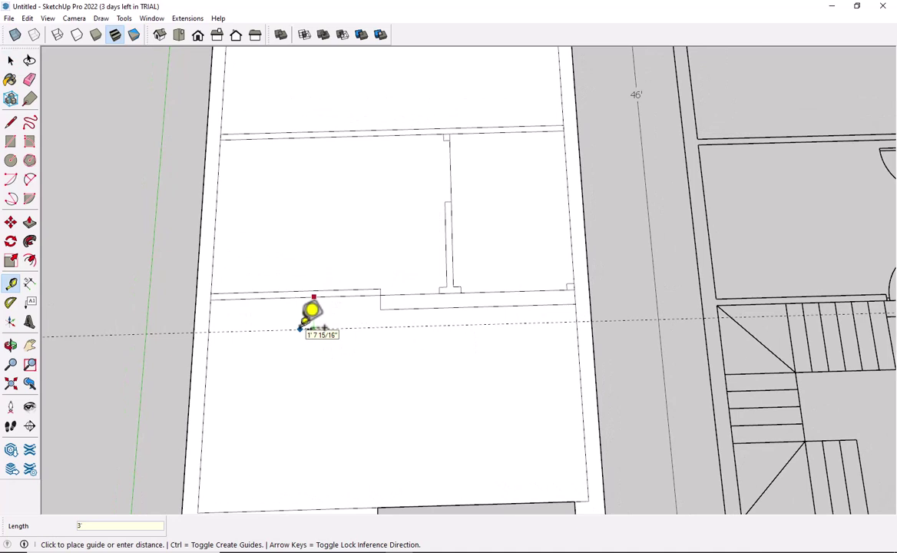
{"action": "type", "text": "6"}
{"action": "key", "text": "Return"}
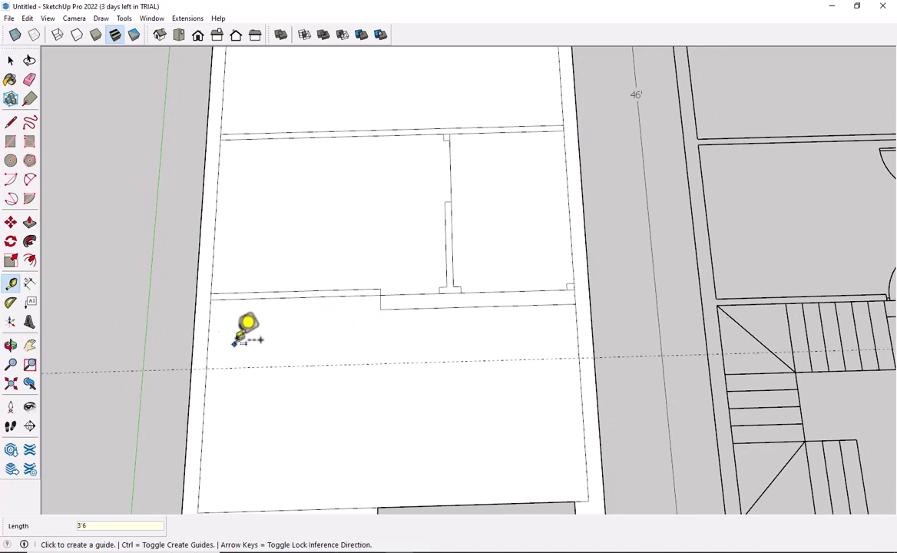
{"action": "left_click", "coordinate": [208, 326]}
{"action": "key", "text": "Escape"}
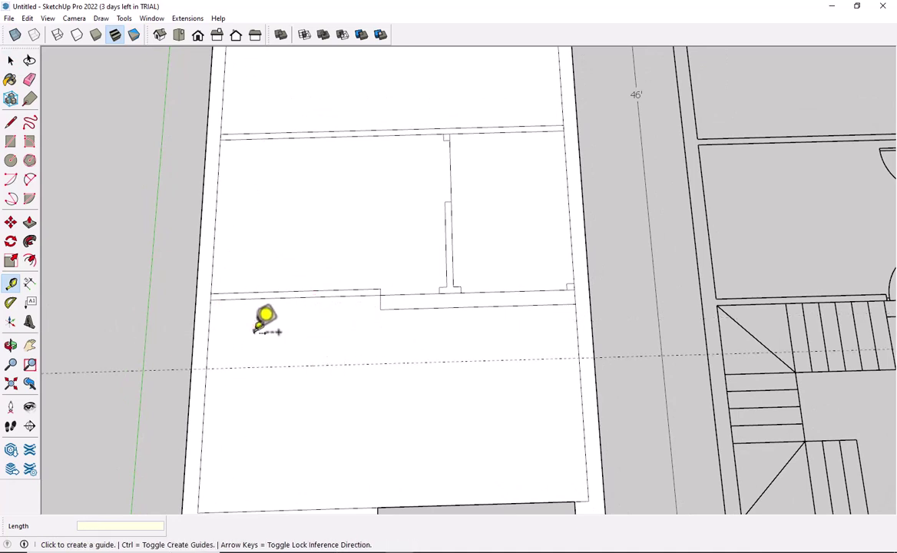
{"action": "middle_click_drag", "start_coordinate": [830, 361], "coordinate": [661, 370]}
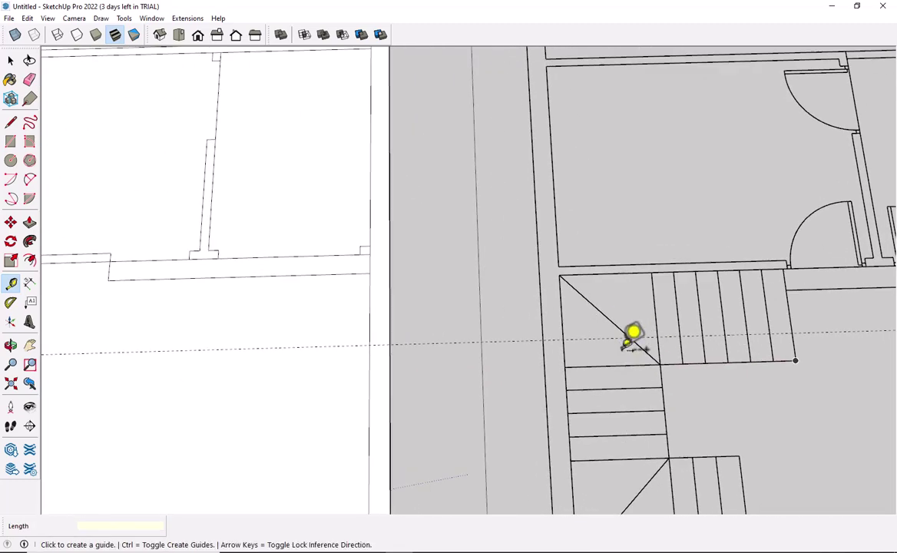
{"action": "scroll", "coordinate": [620, 250], "scroll_direction": "up", "scroll_amount": 2}
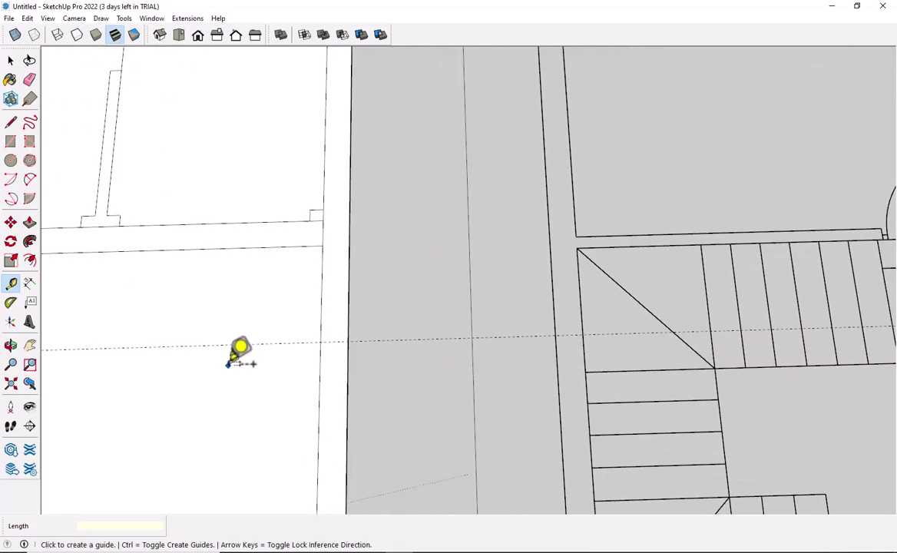
{"action": "middle_click_drag", "start_coordinate": [241, 354], "coordinate": [500, 372], "text": "shift"}
{"action": "left_click", "coordinate": [110, 324]}
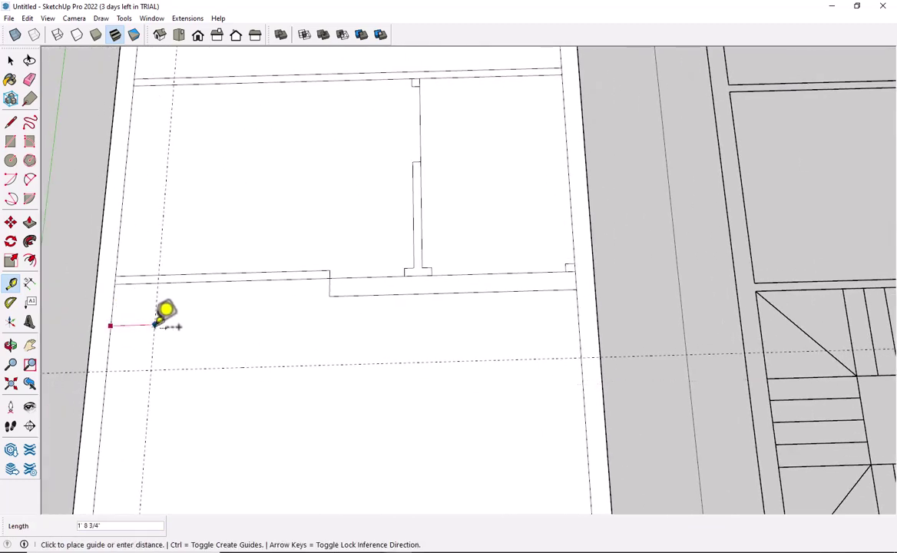
{"action": "type", "text": "3"}
{"action": "key", "text": "Return"}
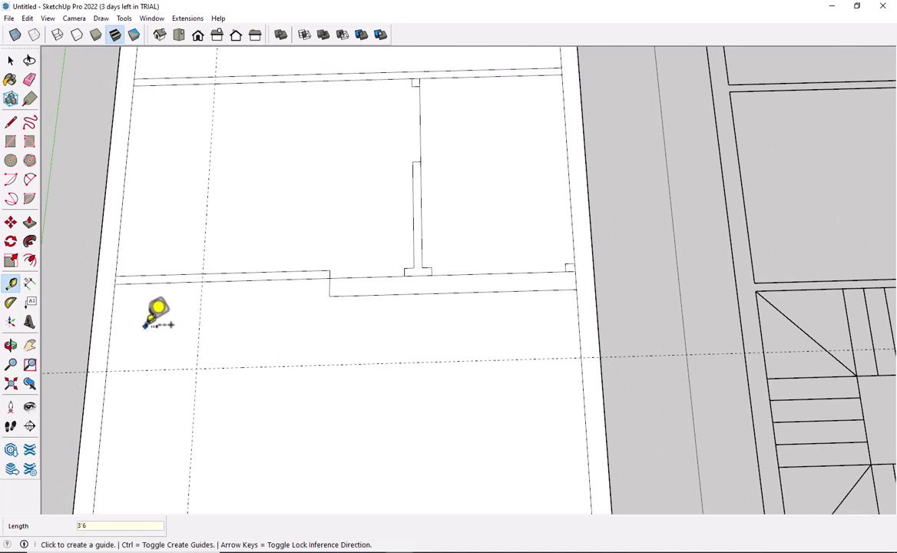
Add four more vertical stair guides, each about 10" from the previous one
{"action": "left_click", "coordinate": [199, 317]}
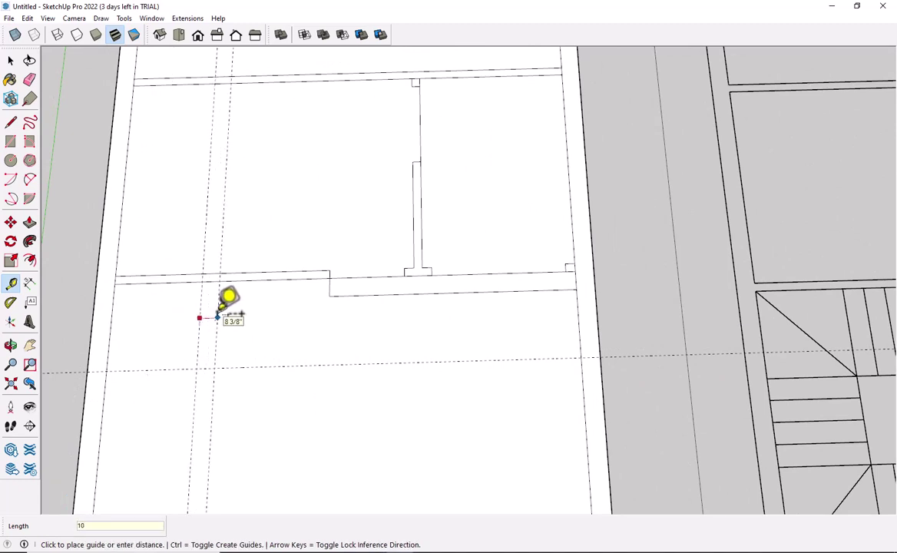
{"action": "left_click", "coordinate": [220, 315]}
{"action": "left_click", "coordinate": [221, 313]}
{"action": "left_click", "coordinate": [241, 313]}
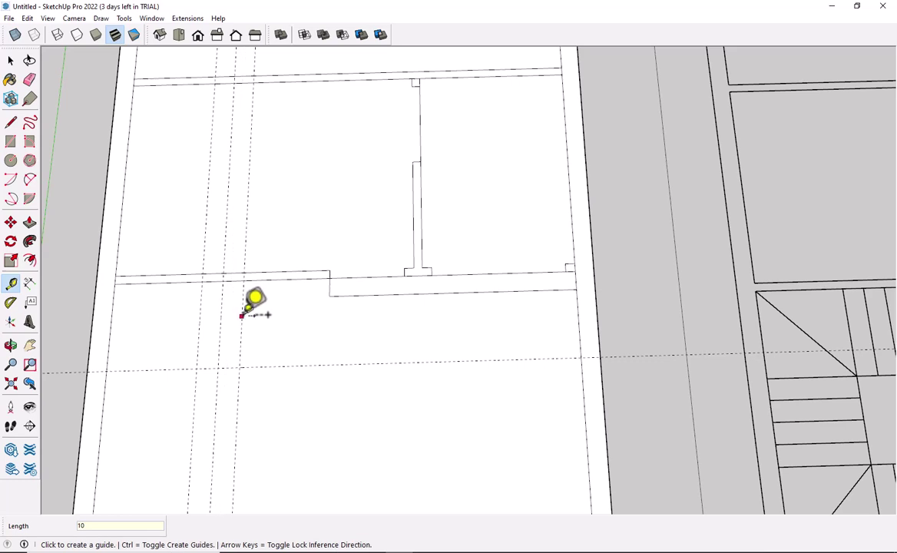
{"action": "left_click", "coordinate": [242, 314]}
{"action": "left_click", "coordinate": [261, 314]}
{"action": "left_click", "coordinate": [262, 315]}
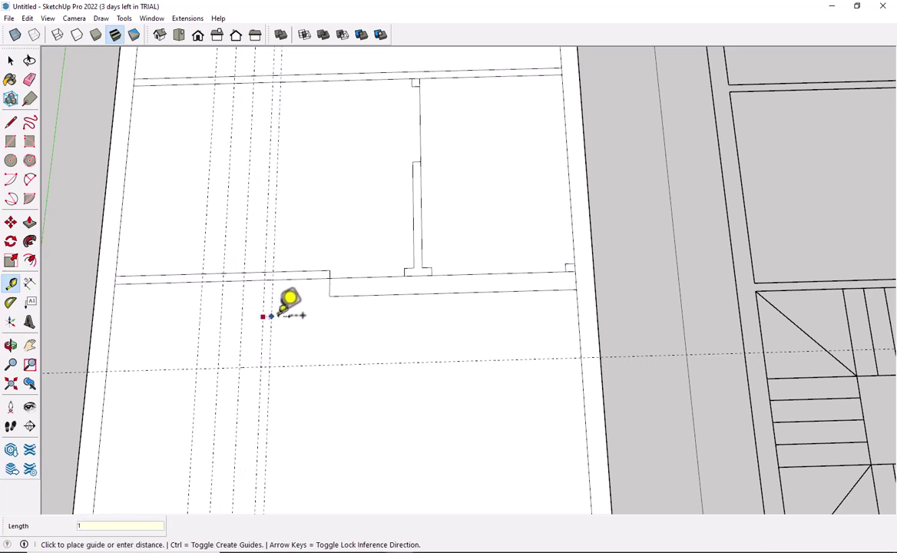
{"action": "left_click", "coordinate": [282, 317]}
{"action": "left_click", "coordinate": [283, 317]}
{"action": "key", "text": "Escape"}
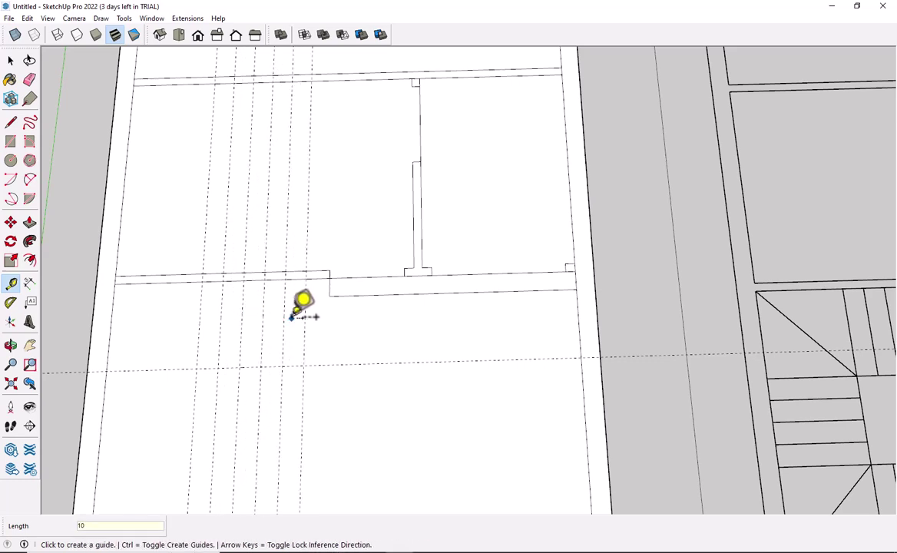
Add horizontal stair guides spaced 10" apart down the lower room
{"action": "mouse_move", "coordinate": [224, 364]}
{"action": "middle_mouse_down"}
{"action": "mouse_move", "coordinate": [260, 336]}
{"action": "mouse_move", "coordinate": [269, 305]}
{"action": "middle_mouse_up"}
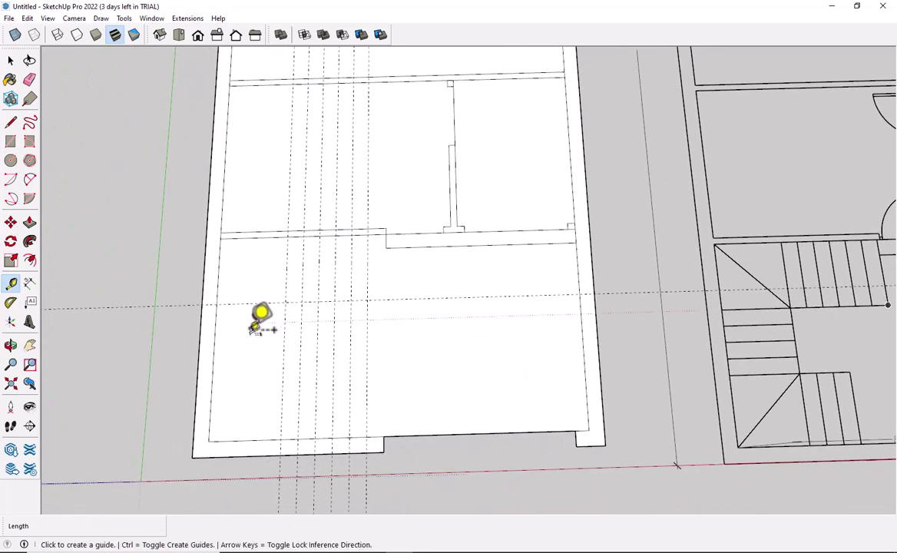
{"action": "left_click", "coordinate": [252, 303]}
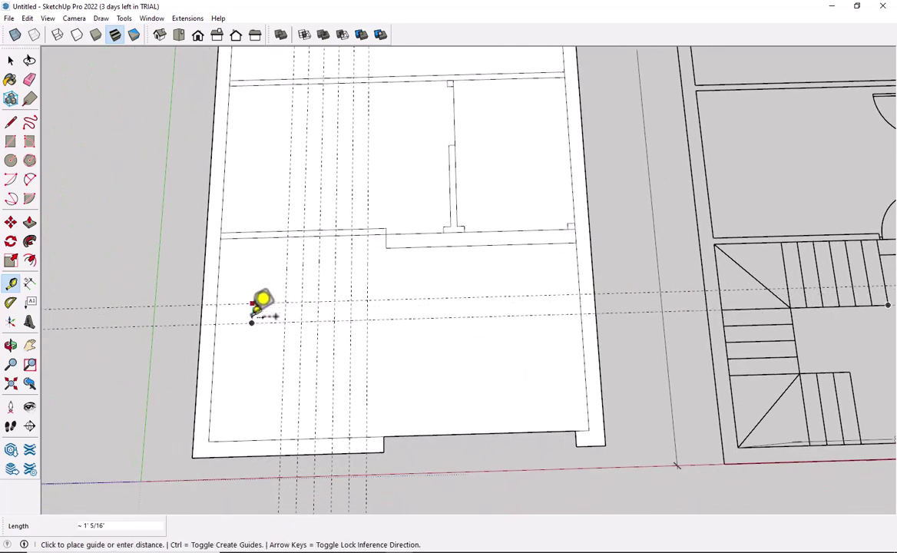
{"action": "type", "text": "10"}
{"action": "key", "text": "Return"}
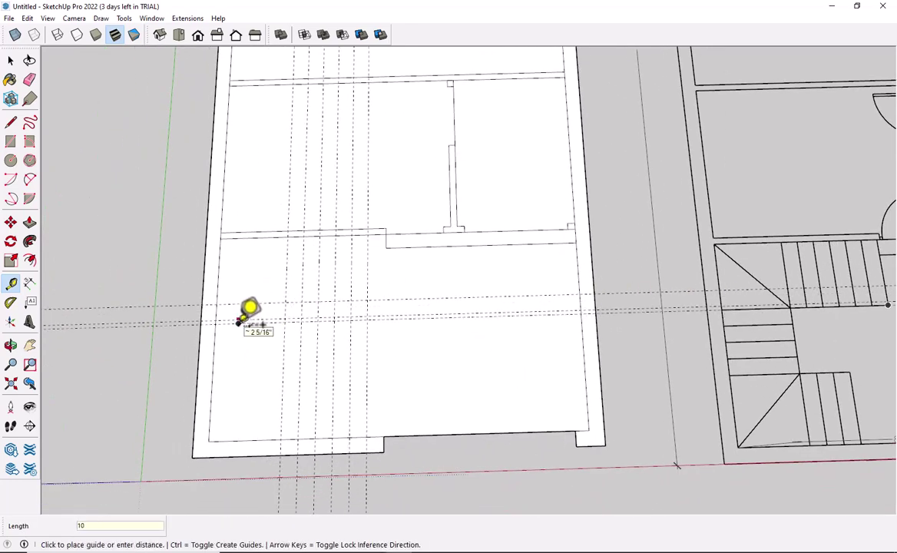
{"action": "left_click", "coordinate": [243, 335]}
{"action": "left_click", "coordinate": [248, 341]}
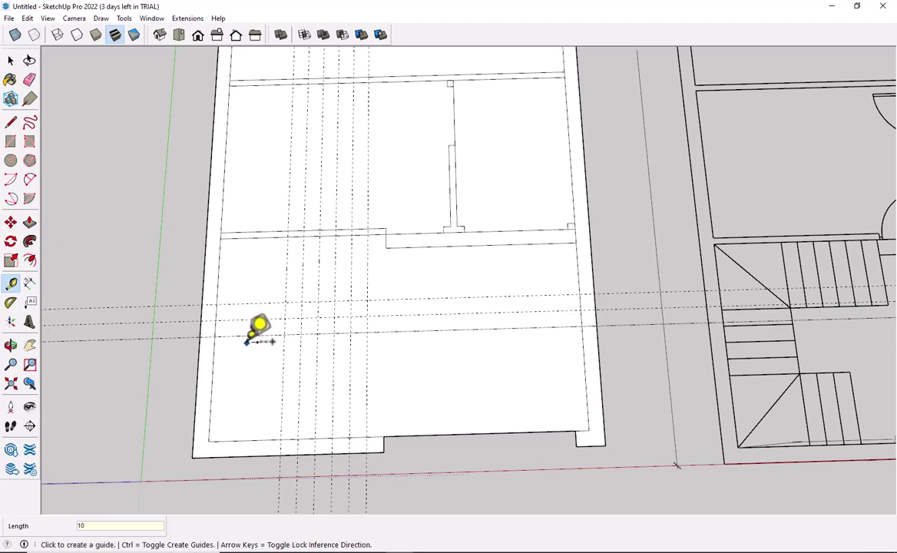
{"action": "left_click", "coordinate": [251, 343]}
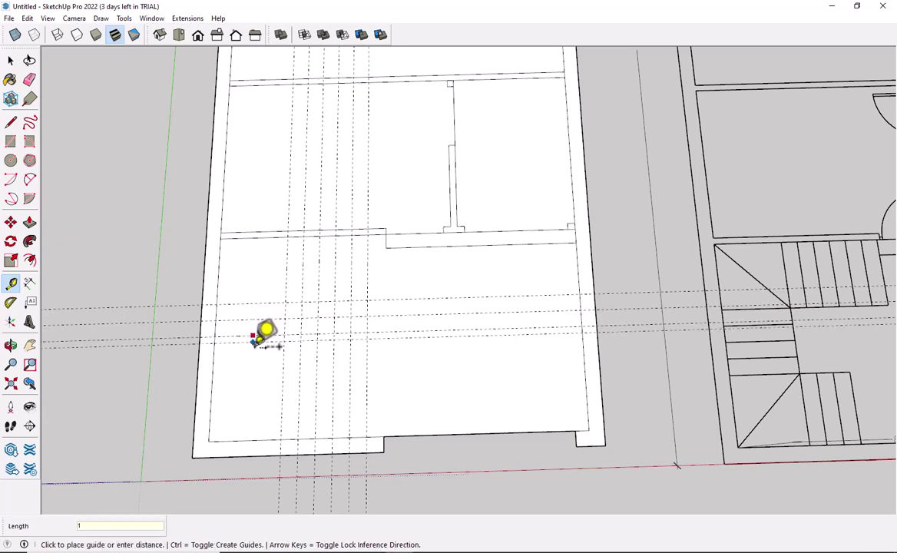
{"action": "type", "text": "10"}
{"action": "key", "text": "Return"}
{"action": "left_click", "coordinate": [254, 351]}
{"action": "type", "text": "10"}
{"action": "key", "text": "Return"}
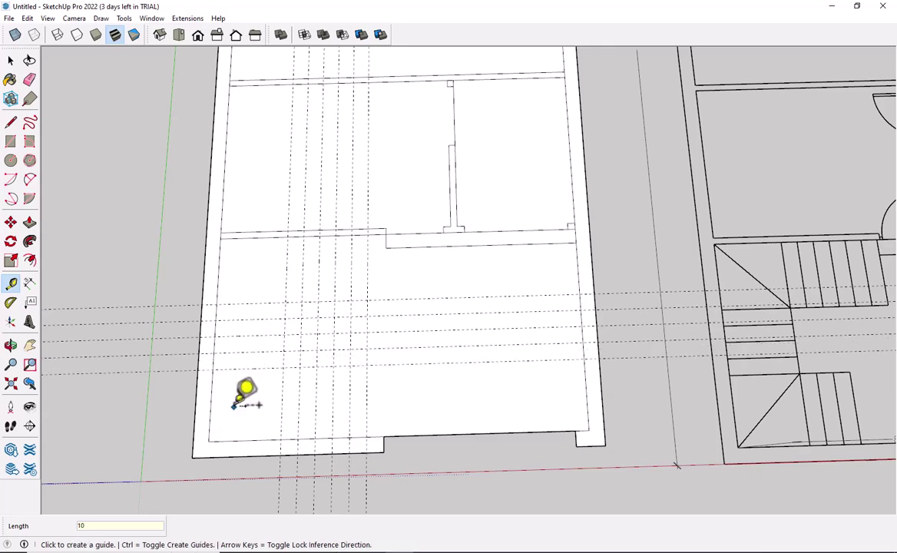
{"action": "middle_click_drag", "start_coordinate": [344, 394], "coordinate": [240, 400]}
Draw the stair's outline rectangle and four narrow vertical tread rectangles along the top wall
{"action": "key", "text": "r"}
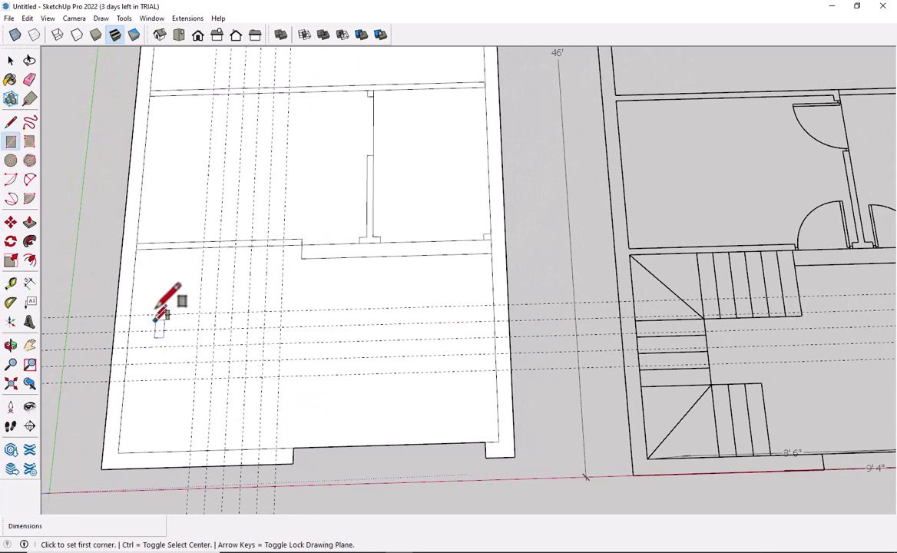
{"action": "left_click", "coordinate": [135, 248]}
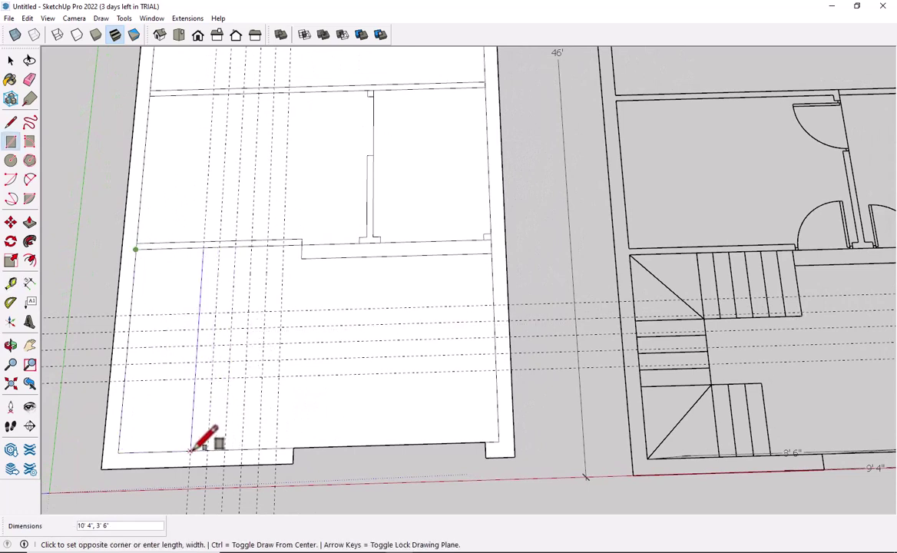
{"action": "left_click", "coordinate": [191, 450]}
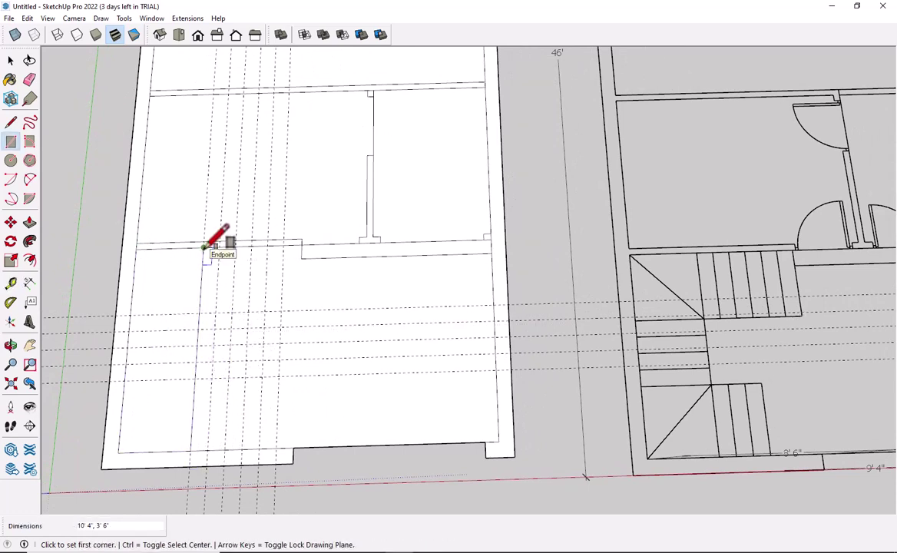
{"action": "left_click", "coordinate": [204, 247]}
{"action": "left_click", "coordinate": [216, 312]}
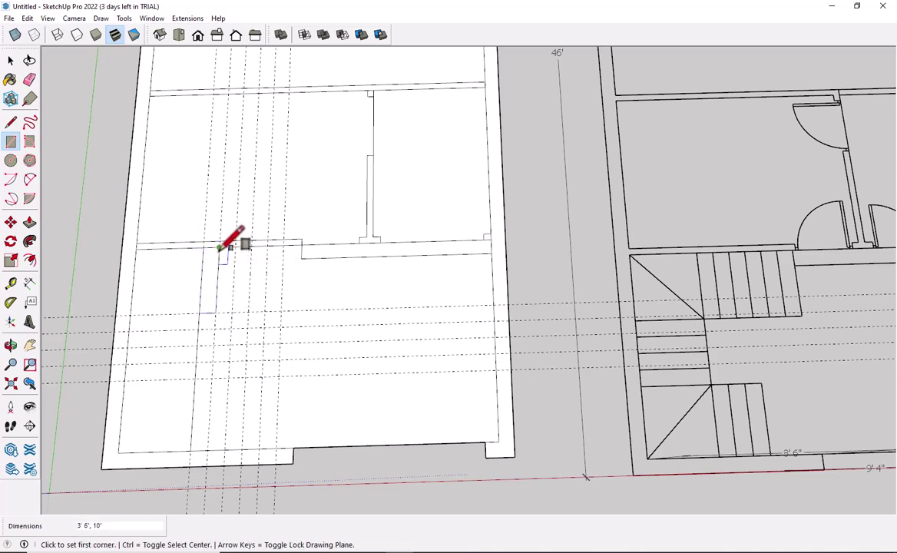
{"action": "left_click", "coordinate": [221, 247]}
{"action": "left_click", "coordinate": [232, 312]}
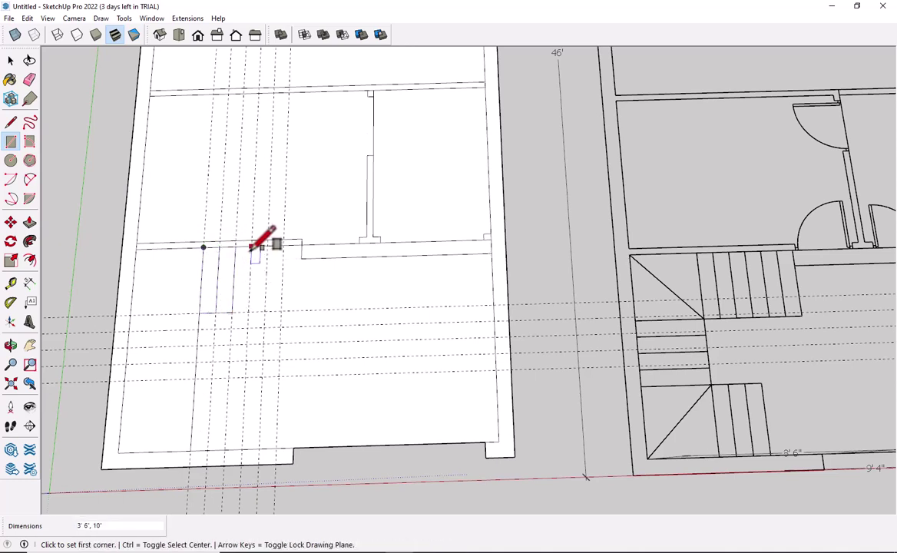
{"action": "left_click", "coordinate": [251, 247]}
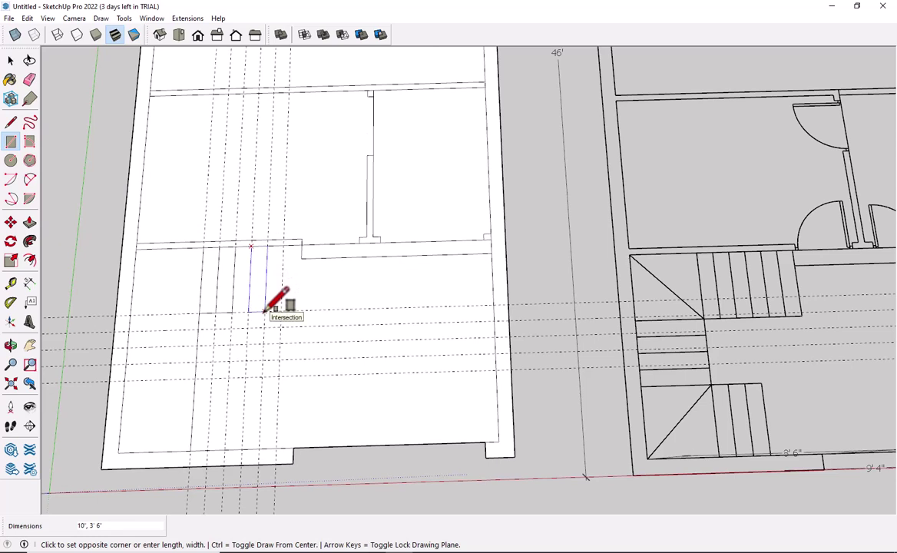
{"action": "left_click", "coordinate": [264, 312]}
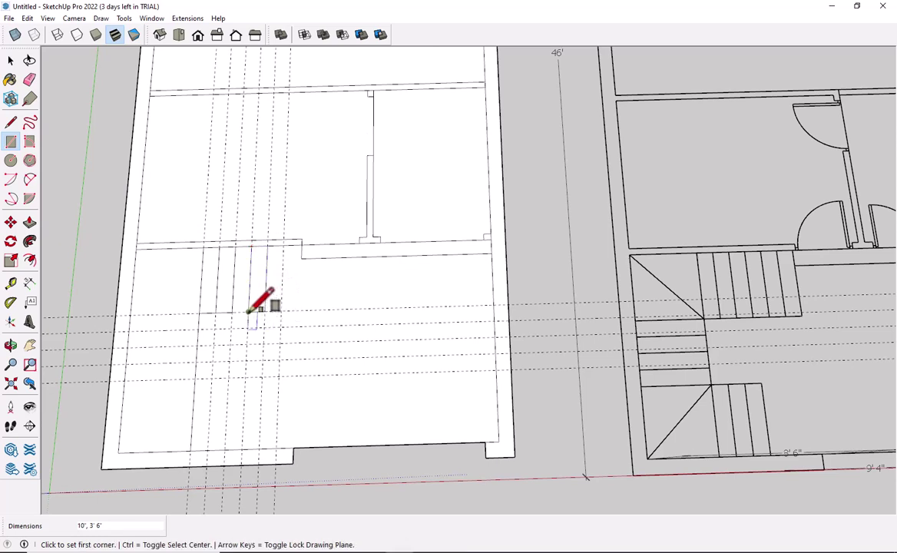
{"action": "left_click", "coordinate": [267, 246]}
{"action": "left_click", "coordinate": [282, 312]}
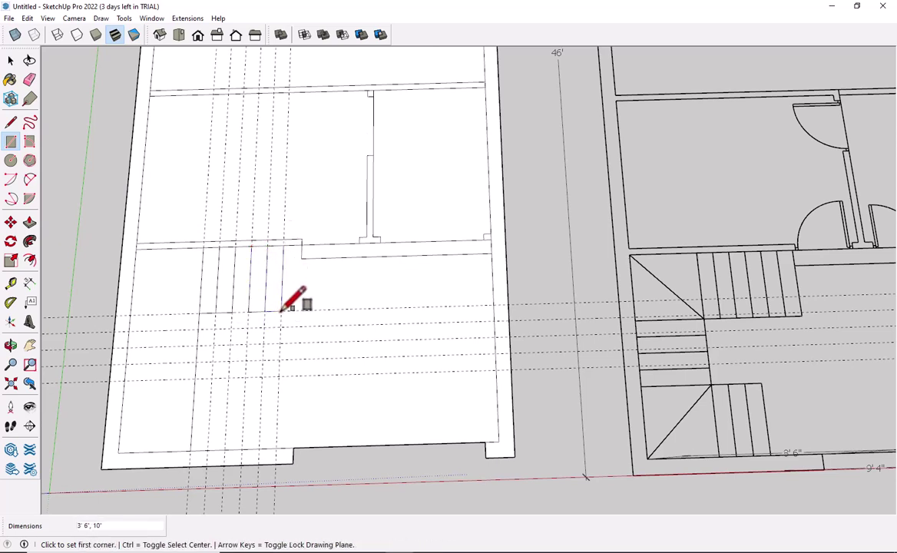
Draw four horizontal tread rectangles stacked down from the left wall
{"action": "left_click", "coordinate": [130, 313]}
{"action": "left_click", "coordinate": [202, 329]}
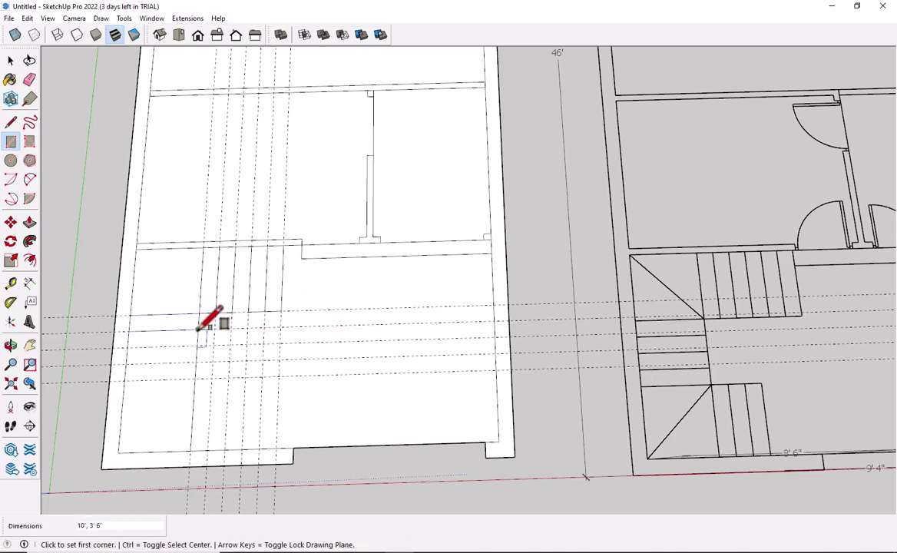
{"action": "left_click", "coordinate": [128, 332]}
{"action": "left_click", "coordinate": [196, 344]}
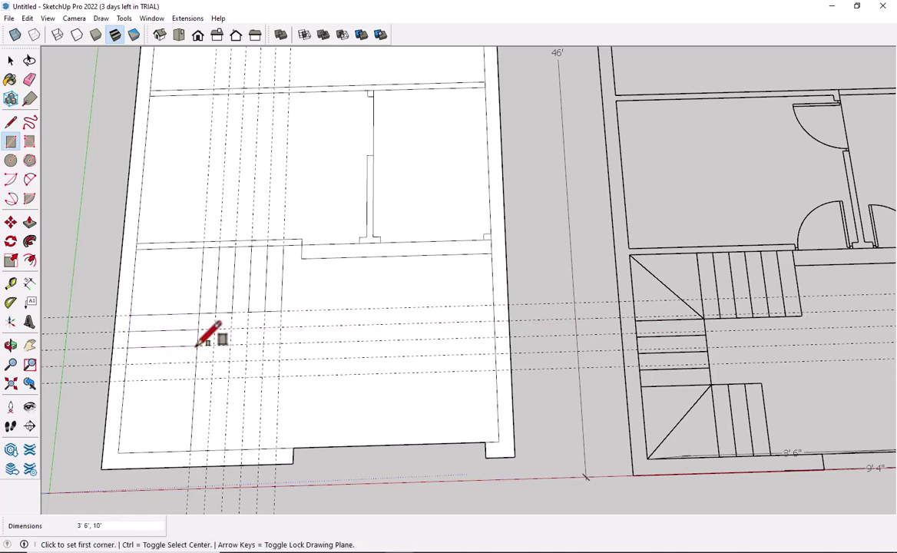
{"action": "left_click", "coordinate": [127, 346]}
{"action": "left_click", "coordinate": [197, 361]}
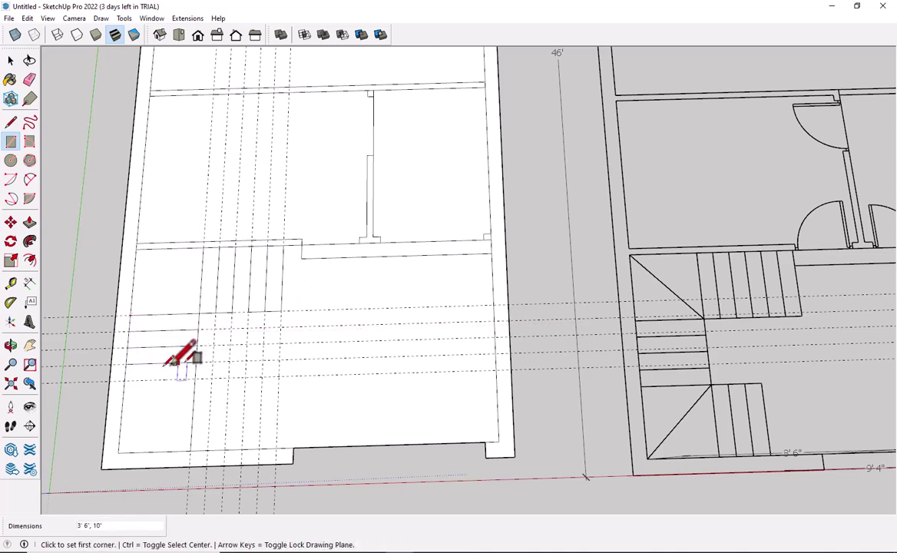
{"action": "left_click", "coordinate": [126, 363]}
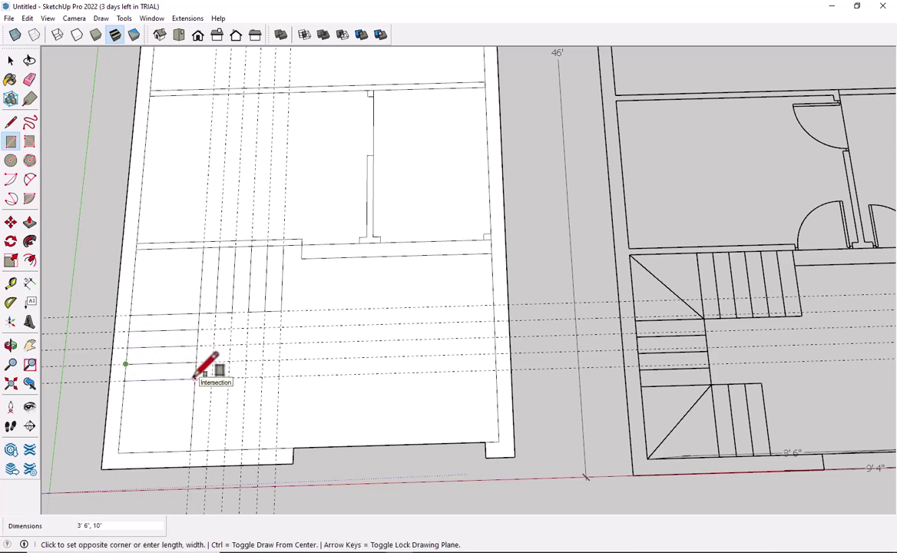
{"action": "left_click", "coordinate": [199, 379]}
Draw five narrow tread strips side by side across the lower flight
{"action": "left_click", "coordinate": [196, 379]}
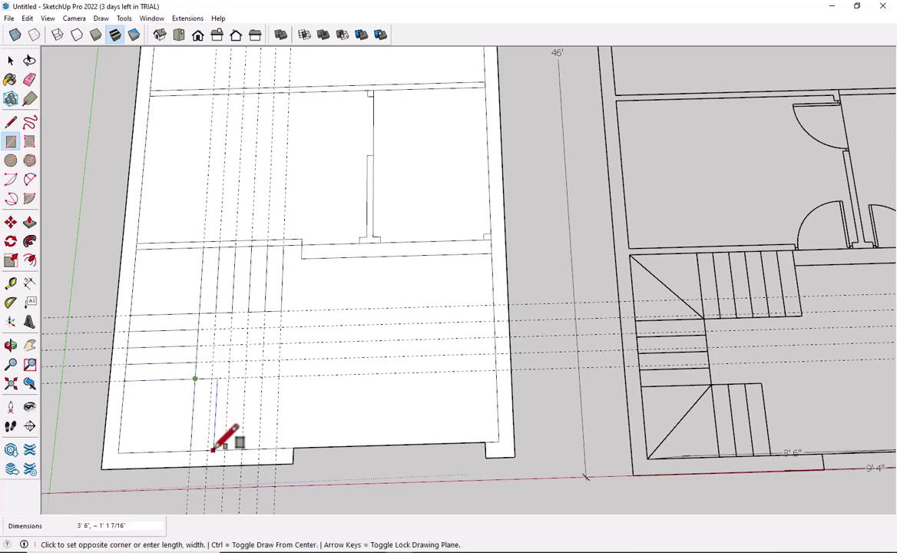
{"action": "left_click", "coordinate": [208, 449]}
{"action": "left_click", "coordinate": [210, 378]}
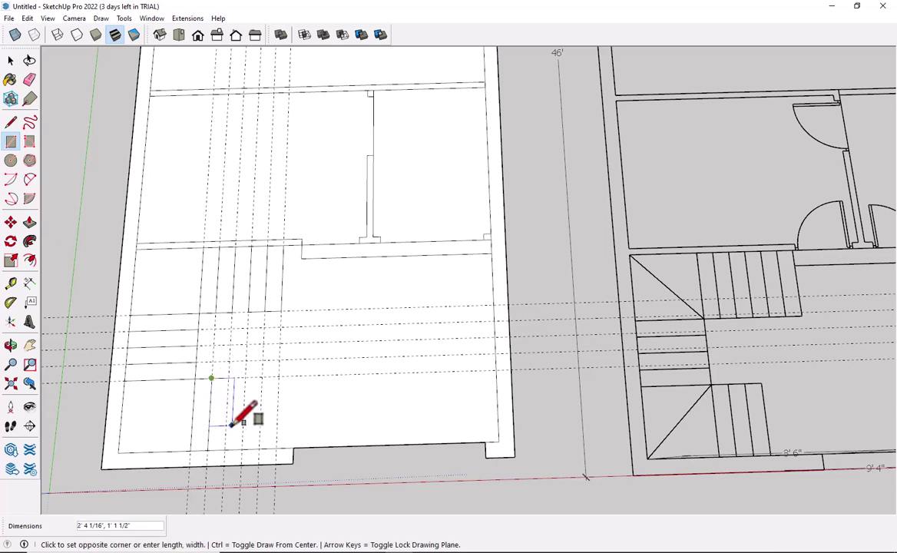
{"action": "left_click", "coordinate": [228, 450]}
{"action": "left_click", "coordinate": [228, 377]}
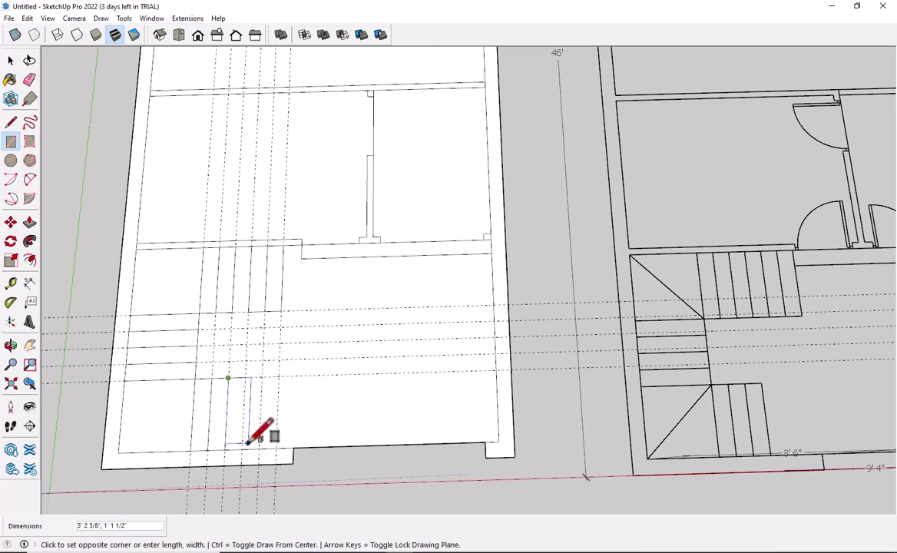
{"action": "left_click", "coordinate": [245, 449]}
{"action": "left_click", "coordinate": [246, 378]}
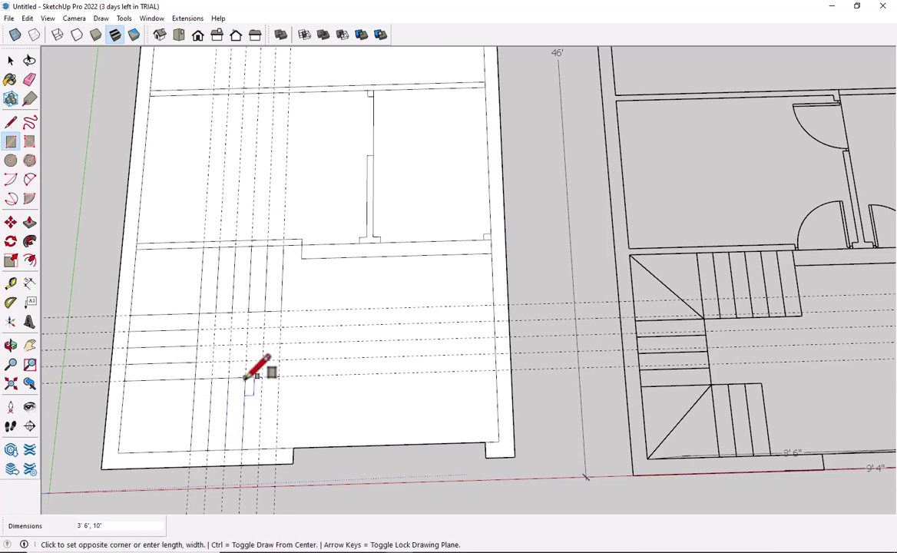
{"action": "left_click", "coordinate": [263, 449]}
{"action": "left_click", "coordinate": [264, 376]}
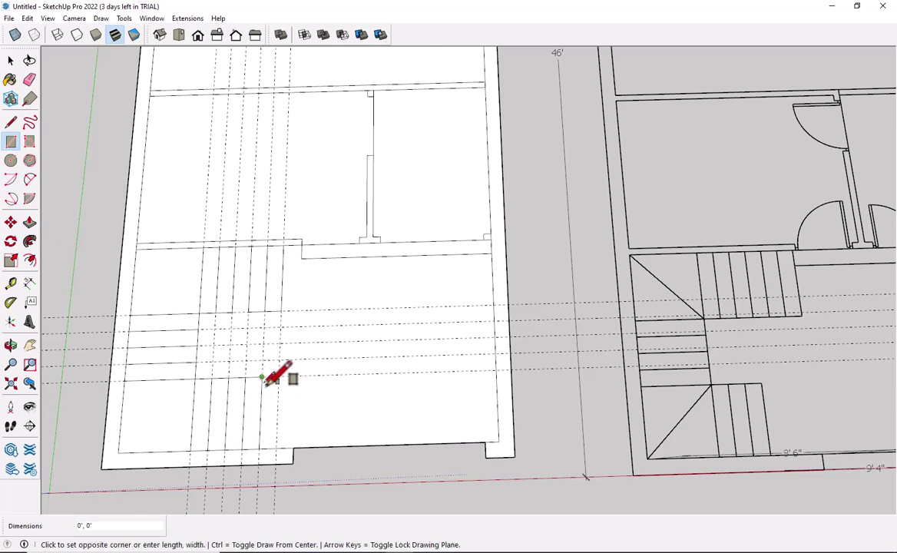
{"action": "left_click", "coordinate": [280, 449]}
Erase the guide lines and leftover edges around the traced stair
{"action": "key", "text": "space"}
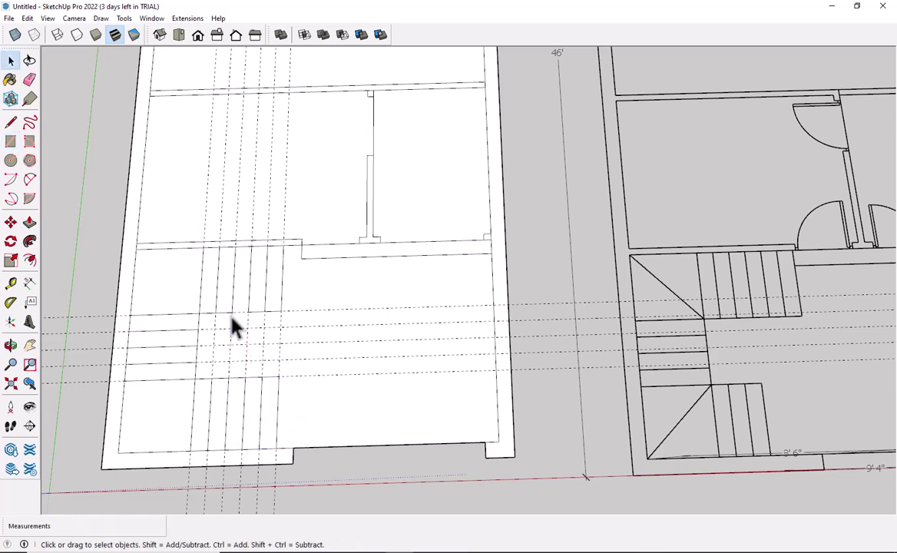
{"action": "key", "text": "l"}
{"action": "left_click", "coordinate": [231, 312]}
{"action": "type", "text": "10'"}
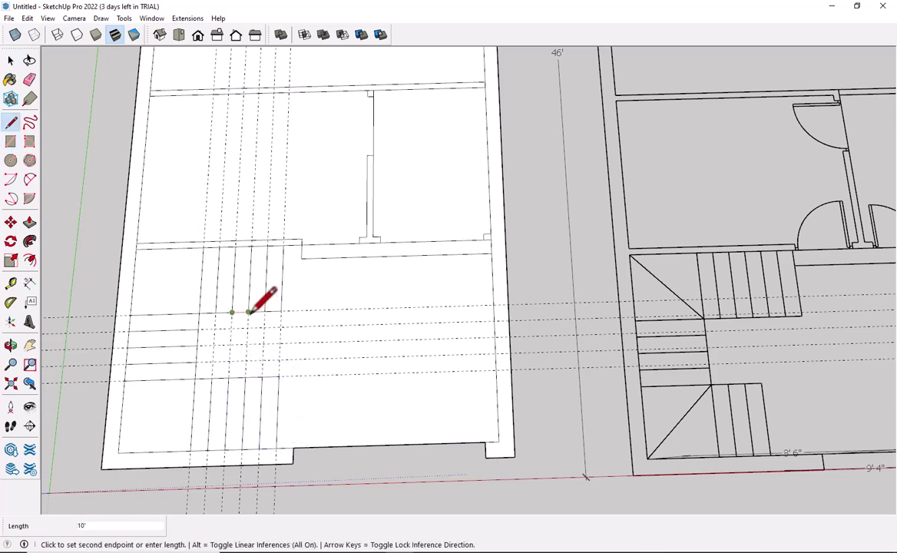
{"action": "key", "text": "space"}
{"action": "key", "text": "e"}
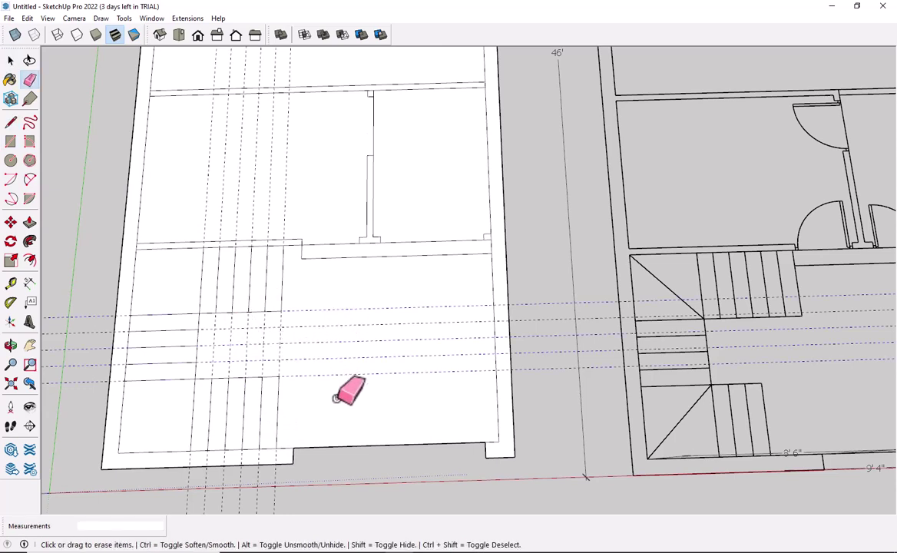
{"action": "mouse_move", "coordinate": [338, 330]}
{"action": "left_mouse_down"}
{"action": "mouse_move", "coordinate": [254, 340]}
{"action": "mouse_move", "coordinate": [311, 330]}
{"action": "left_mouse_up"}
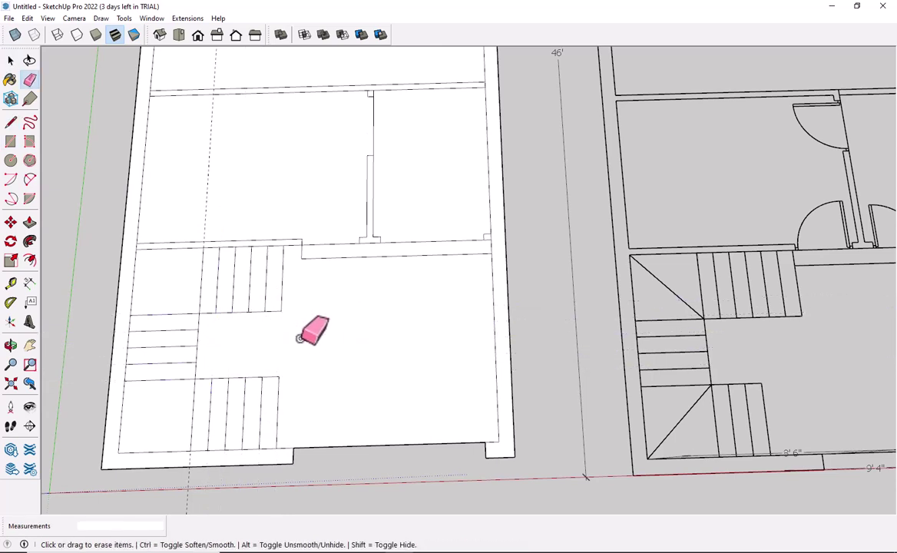
{"action": "key", "text": "space"}
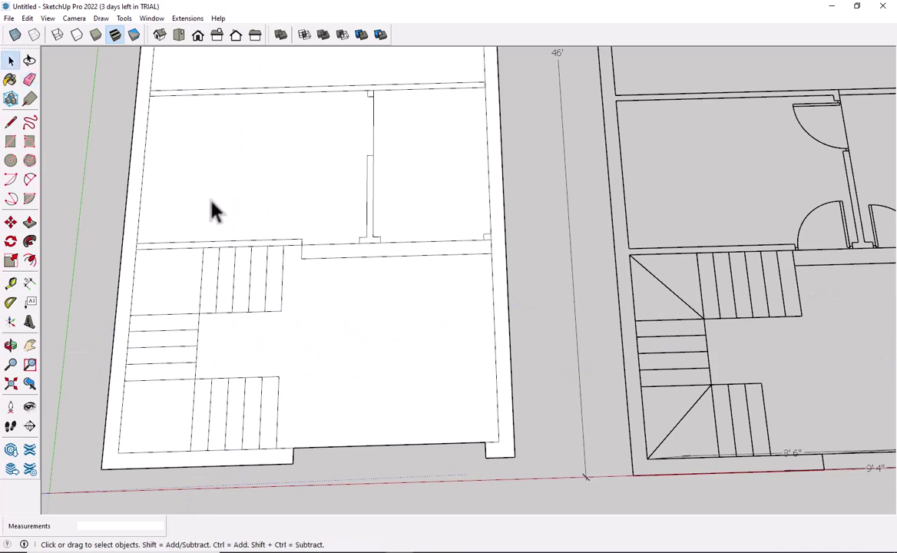
Draw diagonals across the upper and lower landings from stair corner to wall corner
{"action": "key", "text": "l"}
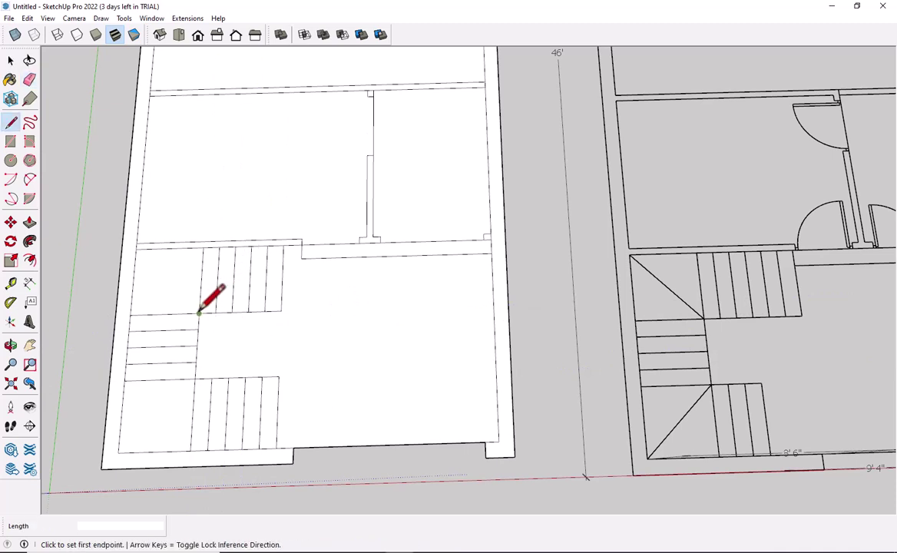
{"action": "left_click", "coordinate": [199, 313]}
{"action": "left_click", "coordinate": [136, 247]}
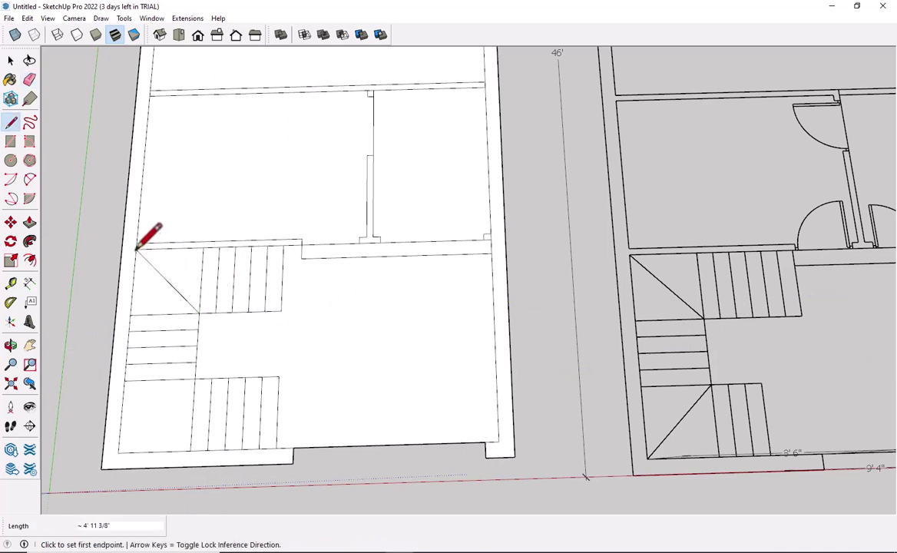
{"action": "left_click", "coordinate": [194, 378]}
{"action": "left_click", "coordinate": [119, 451]}
{"action": "key", "text": "space"}
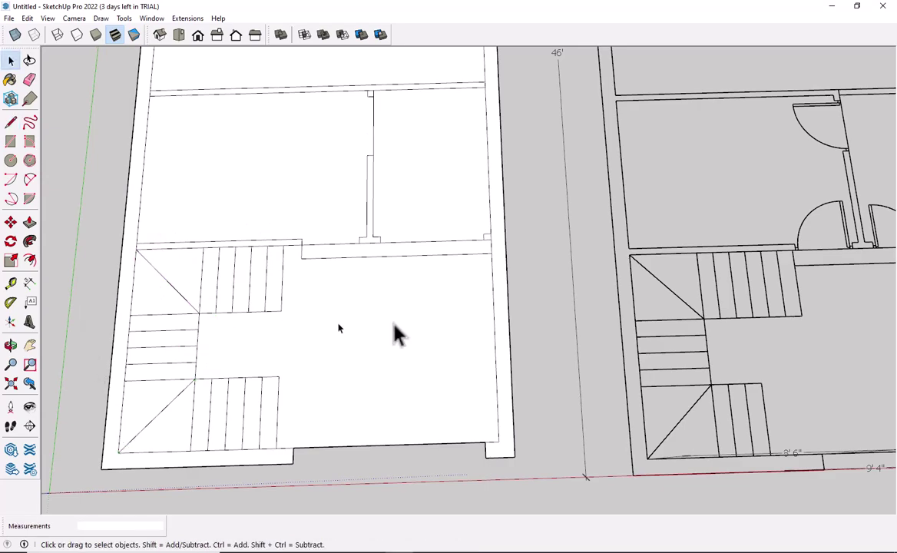
{"action": "middle_click_drag", "start_coordinate": [397, 332], "coordinate": [259, 274], "text": "shift"}
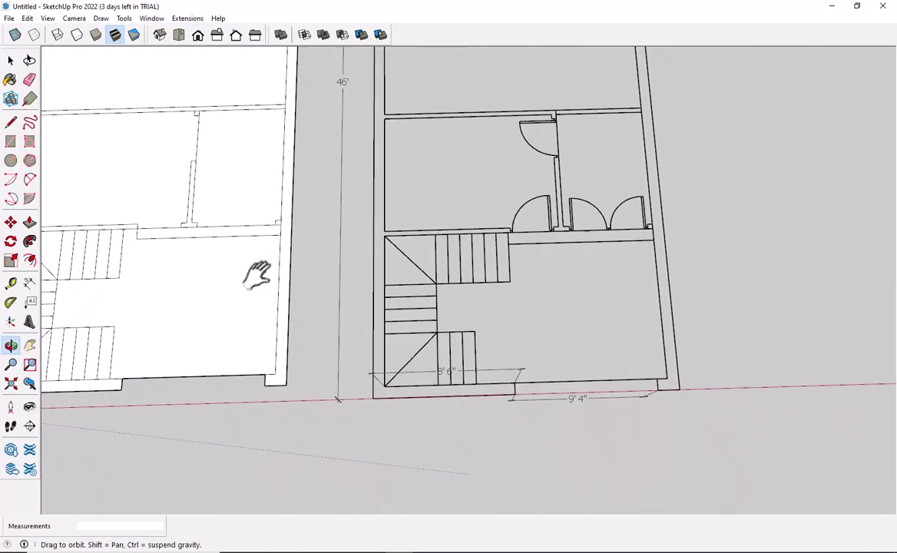
Delete the first two white room faces on the traced plan
{"action": "scroll", "coordinate": [350, 255], "scroll_direction": "down", "scroll_amount": 2}
{"action": "middle_click_drag", "start_coordinate": [351, 254], "coordinate": [366, 300], "text": "shift"}
{"action": "scroll", "coordinate": [389, 360], "scroll_direction": "down", "scroll_amount": 2}
{"action": "scroll", "coordinate": [341, 229], "scroll_direction": "up", "scroll_amount": 2}
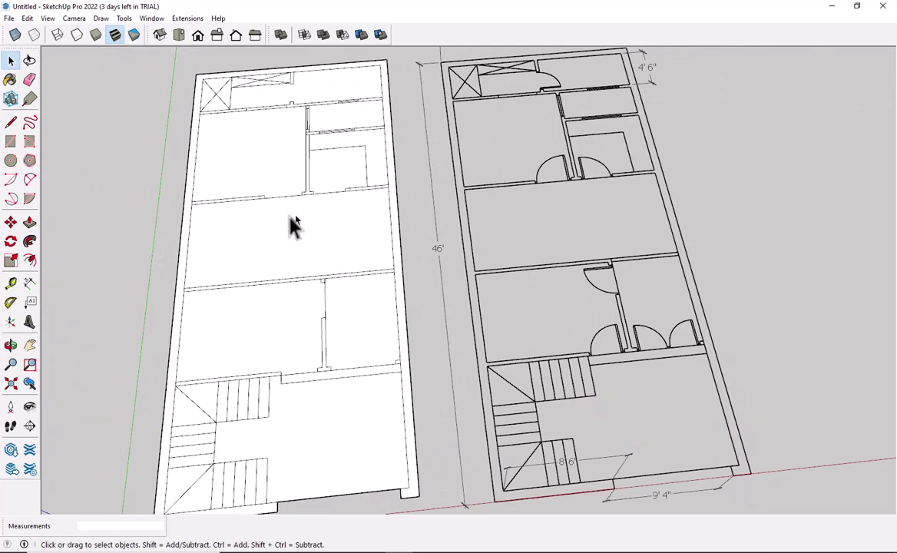
{"action": "scroll", "coordinate": [412, 309], "scroll_direction": "down", "scroll_amount": 2}
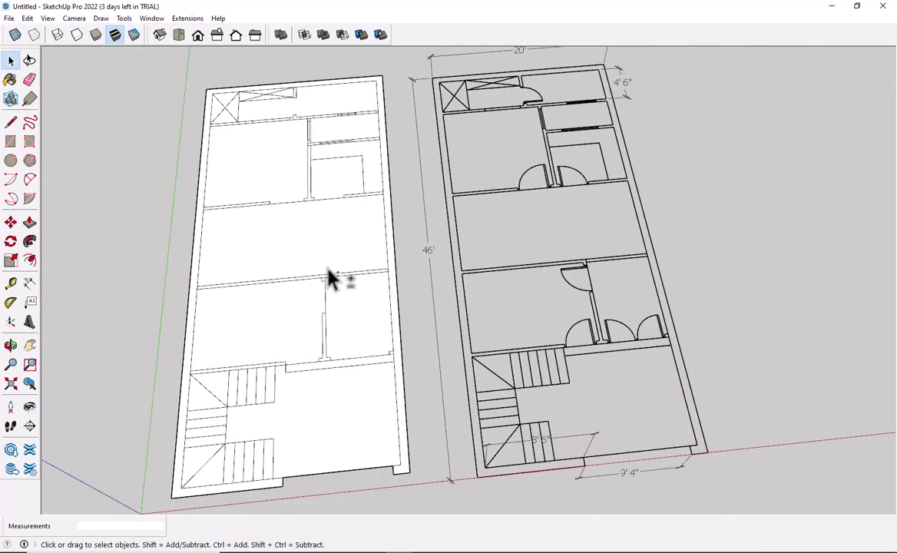
{"action": "middle_click_drag", "start_coordinate": [333, 277], "coordinate": [370, 271]}
{"action": "left_click", "coordinate": [336, 325]}
{"action": "key", "text": "Delete"}
{"action": "scroll", "coordinate": [396, 265], "scroll_direction": "up", "scroll_amount": 1}
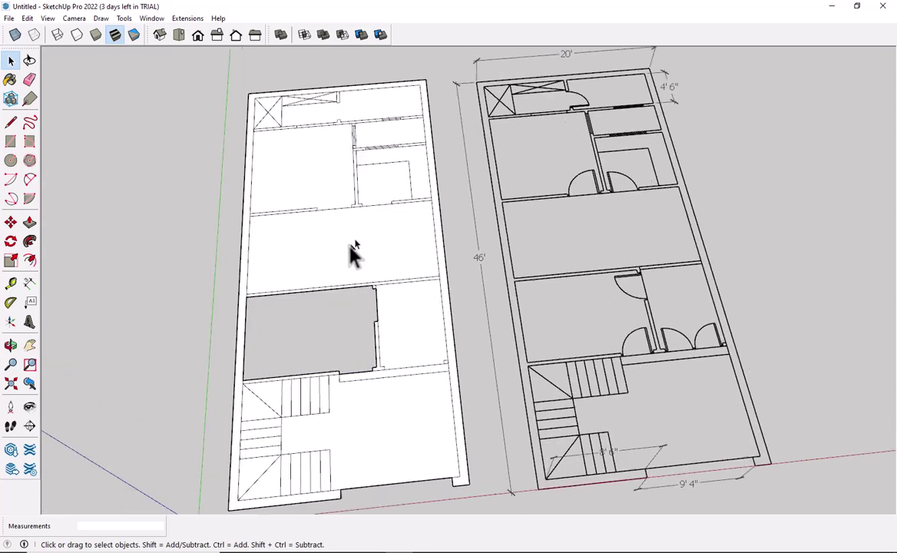
{"action": "left_click", "coordinate": [350, 251]}
{"action": "key", "text": "Delete"}
Delete the remaining white room faces and the stair area face
{"action": "left_click", "coordinate": [334, 180]}
{"action": "key", "text": "Delete"}
{"action": "left_click", "coordinate": [399, 180]}
{"action": "key", "text": "Delete"}
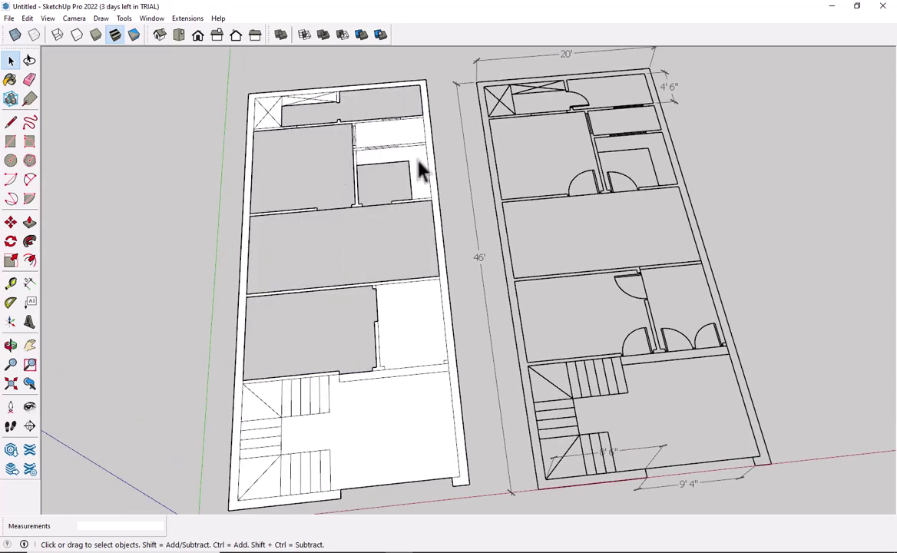
{"action": "left_click", "coordinate": [385, 307]}
{"action": "key", "text": "Delete"}
{"action": "scroll", "coordinate": [361, 369], "scroll_direction": "up", "scroll_amount": 3}
{"action": "scroll", "coordinate": [450, 434], "scroll_direction": "up", "scroll_amount": 2}
Delete the remaining white stair faces so the traced plan shows only line work
{"action": "left_click", "coordinate": [450, 434]}
{"action": "key", "text": "Delete"}
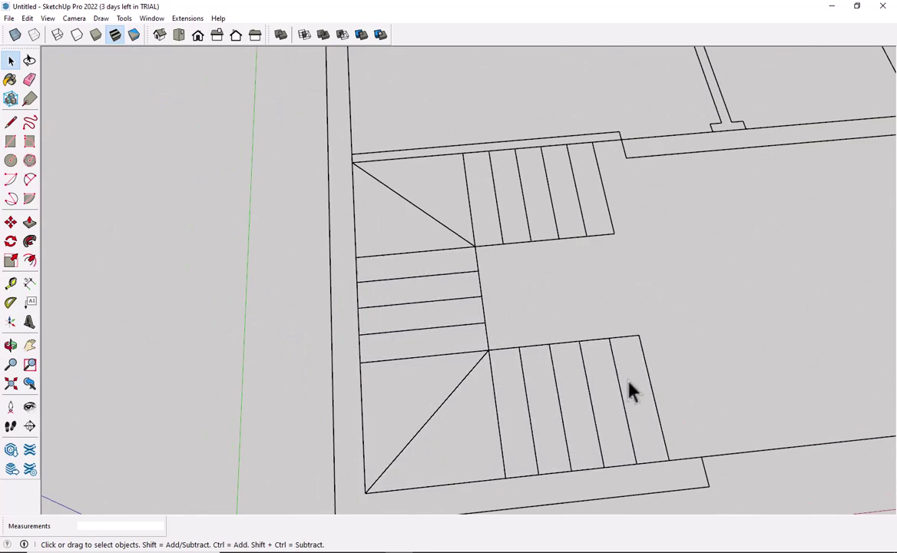
{"action": "scroll", "coordinate": [188, 354], "scroll_direction": "down", "scroll_amount": 5}
{"action": "scroll", "coordinate": [629, 340], "scroll_direction": "up", "scroll_amount": 5}
{"action": "scroll", "coordinate": [720, 267], "scroll_direction": "up", "scroll_amount": 1}
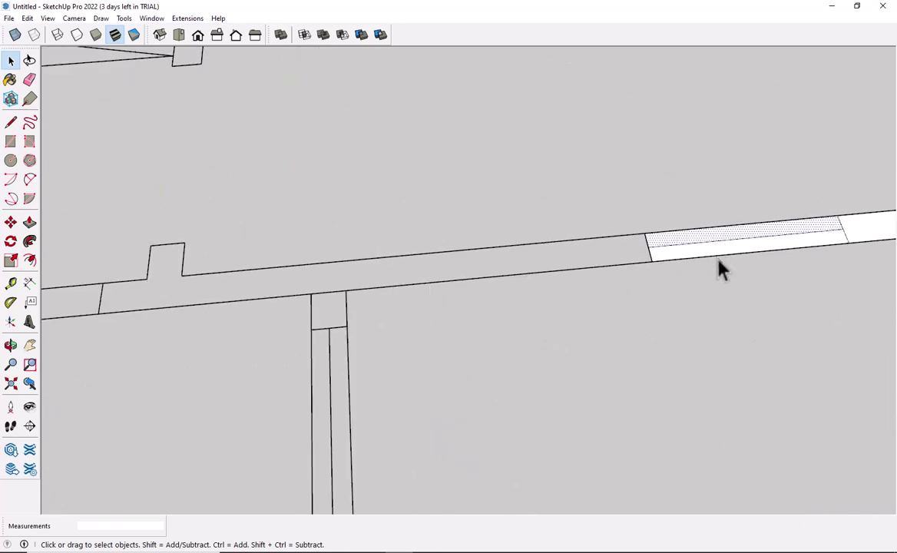
{"action": "scroll", "coordinate": [771, 406], "scroll_direction": "down", "scroll_amount": 3}
{"action": "scroll", "coordinate": [689, 437], "scroll_direction": "down", "scroll_amount": 2}
{"action": "scroll", "coordinate": [560, 99], "scroll_direction": "up", "scroll_amount": 4}
{"action": "scroll", "coordinate": [531, 310], "scroll_direction": "down", "scroll_amount": 3}
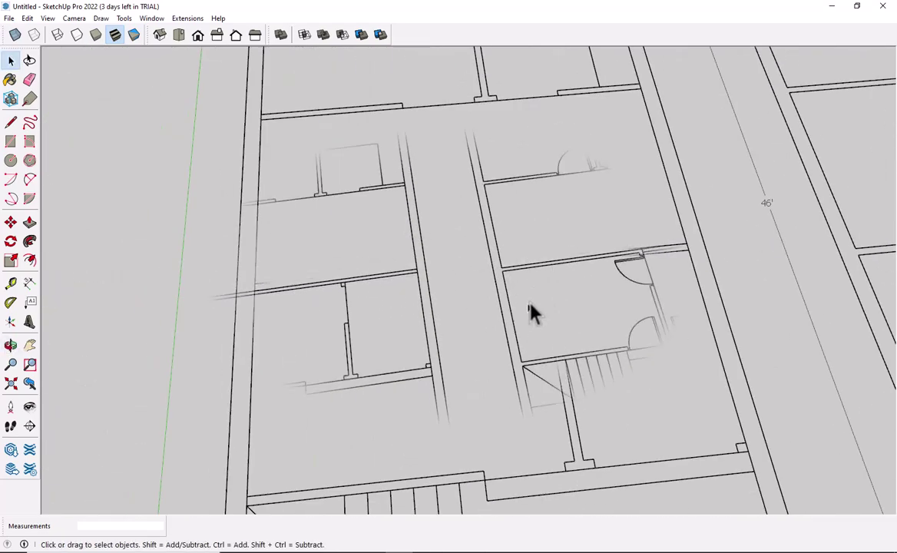
{"action": "scroll", "coordinate": [481, 296], "scroll_direction": "down", "scroll_amount": 2}
Orbit to low oblique views of both plans from two different sides
{"action": "mouse_move", "coordinate": [442, 290]}
{"action": "middle_mouse_down"}
{"action": "mouse_move", "coordinate": [461, 237]}
{"action": "mouse_move", "coordinate": [349, 192]}
{"action": "mouse_move", "coordinate": [224, 163]}
{"action": "mouse_move", "coordinate": [694, 248]}
{"action": "mouse_move", "coordinate": [695, 294]}
{"action": "mouse_move", "coordinate": [289, 265]}
{"action": "mouse_move", "coordinate": [197, 296]}
{"action": "middle_mouse_up"}
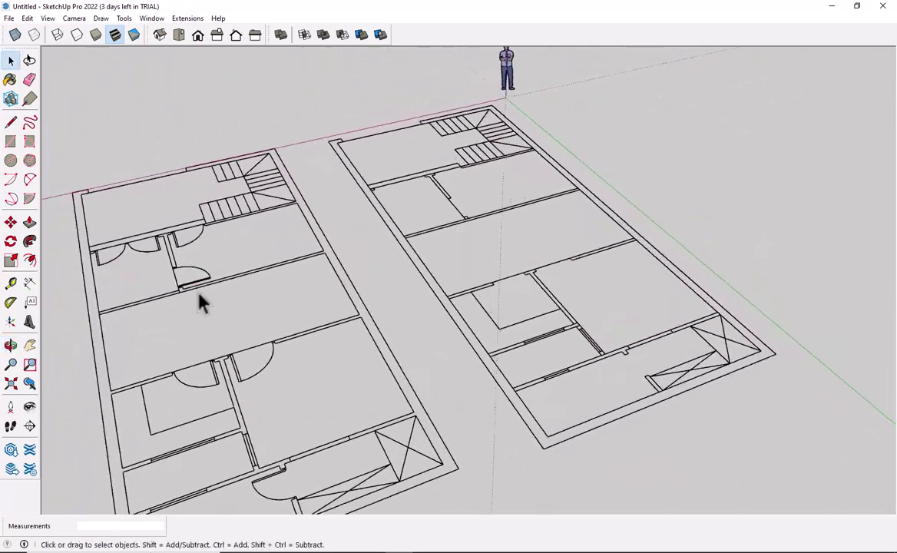
{"action": "mouse_move", "coordinate": [725, 336]}
{"action": "middle_mouse_down"}
{"action": "mouse_move", "coordinate": [367, 365]}
{"action": "mouse_move", "coordinate": [651, 300]}
{"action": "mouse_move", "coordinate": [637, 293]}
{"action": "mouse_move", "coordinate": [391, 320]}
{"action": "mouse_move", "coordinate": [238, 313]}
{"action": "mouse_move", "coordinate": [841, 283]}
{"action": "mouse_move", "coordinate": [540, 293]}
{"action": "mouse_move", "coordinate": [613, 270]}
{"action": "mouse_move", "coordinate": [576, 273]}
{"action": "mouse_move", "coordinate": [481, 354]}
{"action": "mouse_move", "coordinate": [525, 367]}
{"action": "mouse_move", "coordinate": [593, 366]}
{"action": "middle_mouse_up"}
{"action": "scroll", "coordinate": [666, 367], "scroll_direction": "down", "scroll_amount": 2}
{"action": "scroll", "coordinate": [630, 307], "scroll_direction": "down", "scroll_amount": 2}
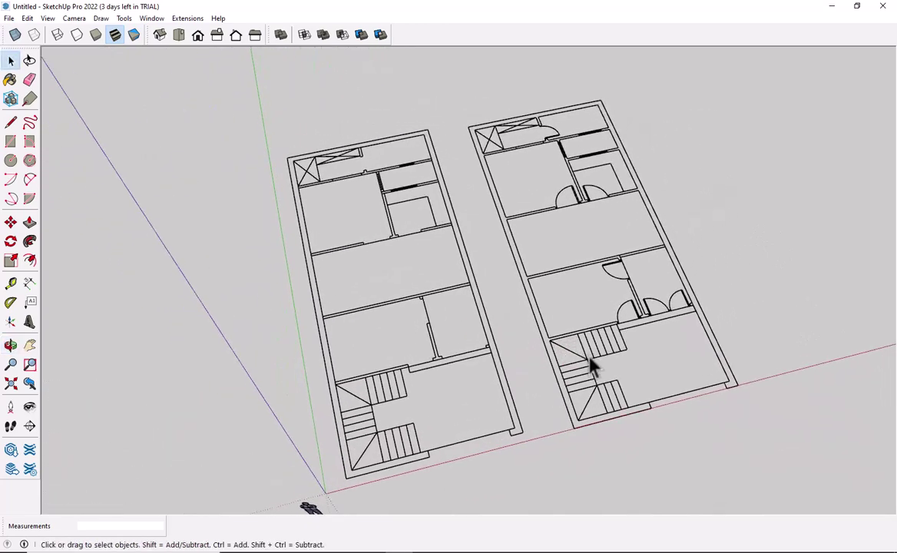
Bring the view closer and more top-down over the traced plan and the reference
{"action": "mouse_move", "coordinate": [517, 262]}
{"action": "middle_mouse_down"}
{"action": "mouse_move", "coordinate": [617, 360]}
{"action": "mouse_move", "coordinate": [541, 240]}
{"action": "mouse_move", "coordinate": [541, 144]}
{"action": "mouse_move", "coordinate": [495, 248]}
{"action": "middle_mouse_up"}
{"action": "scroll", "coordinate": [541, 240], "scroll_direction": "down", "scroll_amount": 3}
{"action": "scroll", "coordinate": [525, 284], "scroll_direction": "up", "scroll_amount": 4}
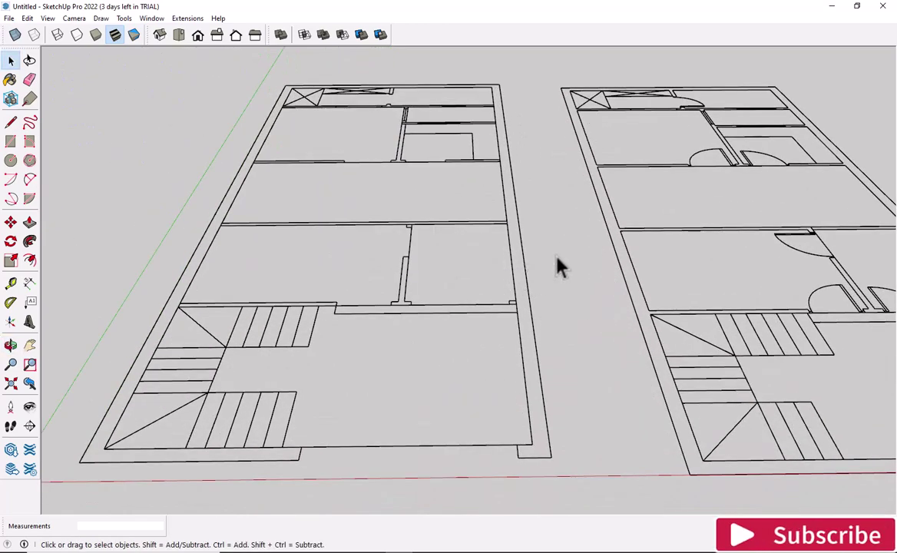
{"action": "scroll", "coordinate": [583, 261], "scroll_direction": "down", "scroll_amount": 2}
{"action": "mouse_move", "coordinate": [677, 236]}
{"action": "middle_mouse_down"}
{"action": "mouse_move", "coordinate": [467, 277]}
{"action": "mouse_move", "coordinate": [492, 255]}
{"action": "mouse_move", "coordinate": [481, 241]}
{"action": "mouse_move", "coordinate": [475, 370]}
{"action": "mouse_move", "coordinate": [516, 420]}
{"action": "mouse_move", "coordinate": [376, 181]}
{"action": "middle_mouse_up"}
{"action": "scroll", "coordinate": [235, 265], "scroll_direction": "up", "scroll_amount": 2}
{"action": "mouse_move", "coordinate": [234, 264]}
{"action": "middle_mouse_down", "text": "shift"}
{"action": "mouse_move", "coordinate": [314, 297]}
{"action": "mouse_move", "coordinate": [376, 304]}
{"action": "mouse_move", "coordinate": [412, 194]}
{"action": "mouse_move", "coordinate": [401, 80]}
{"action": "mouse_move", "coordinate": [412, 144]}
{"action": "middle_mouse_up", "text": "shift"}
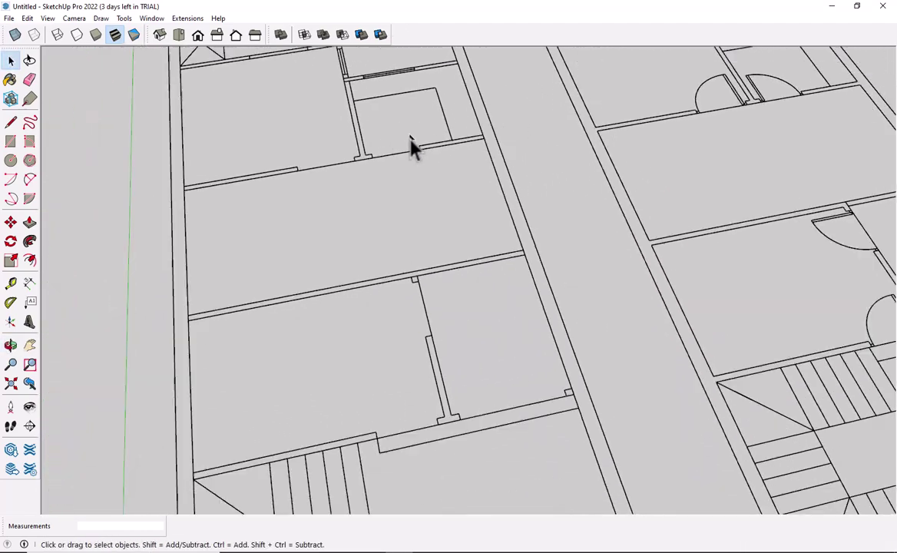